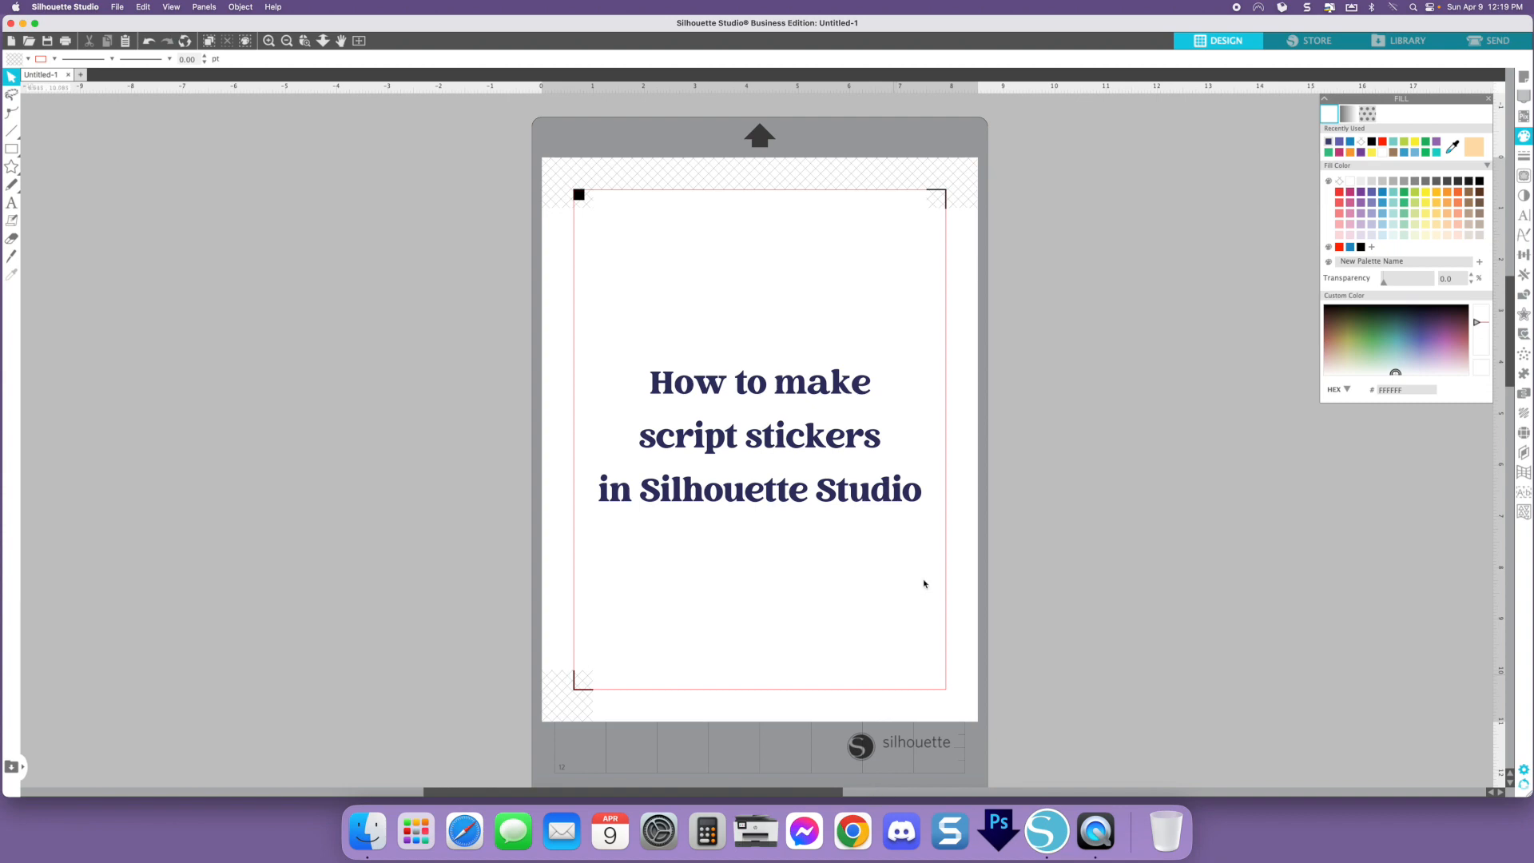
- Move the title text block off the page into the empty area to the left of the mat
left_click(1523, 76)
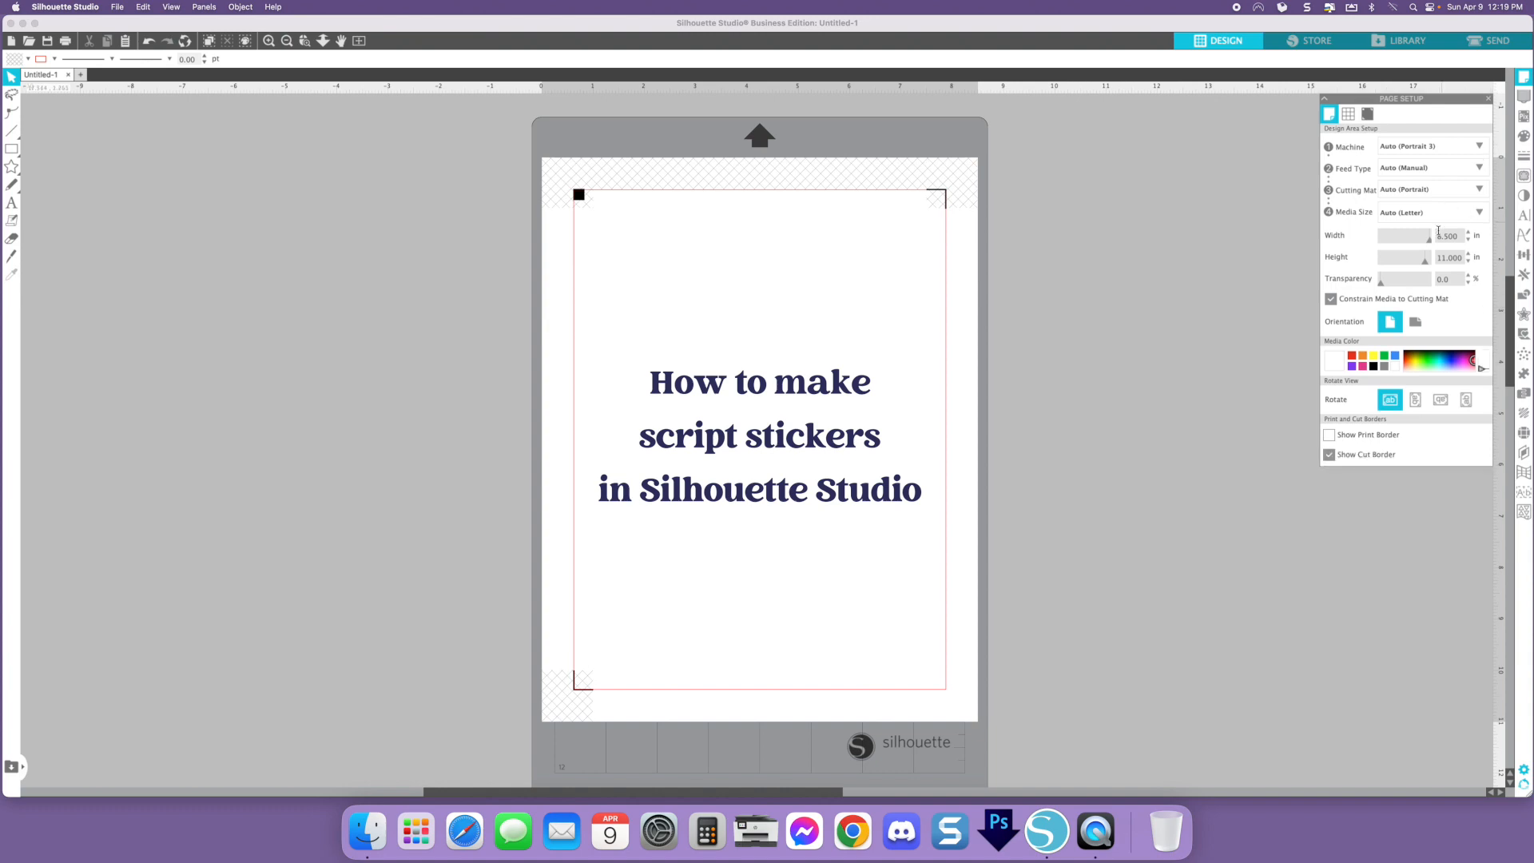
left_click_drag(817, 383, 345, 298)
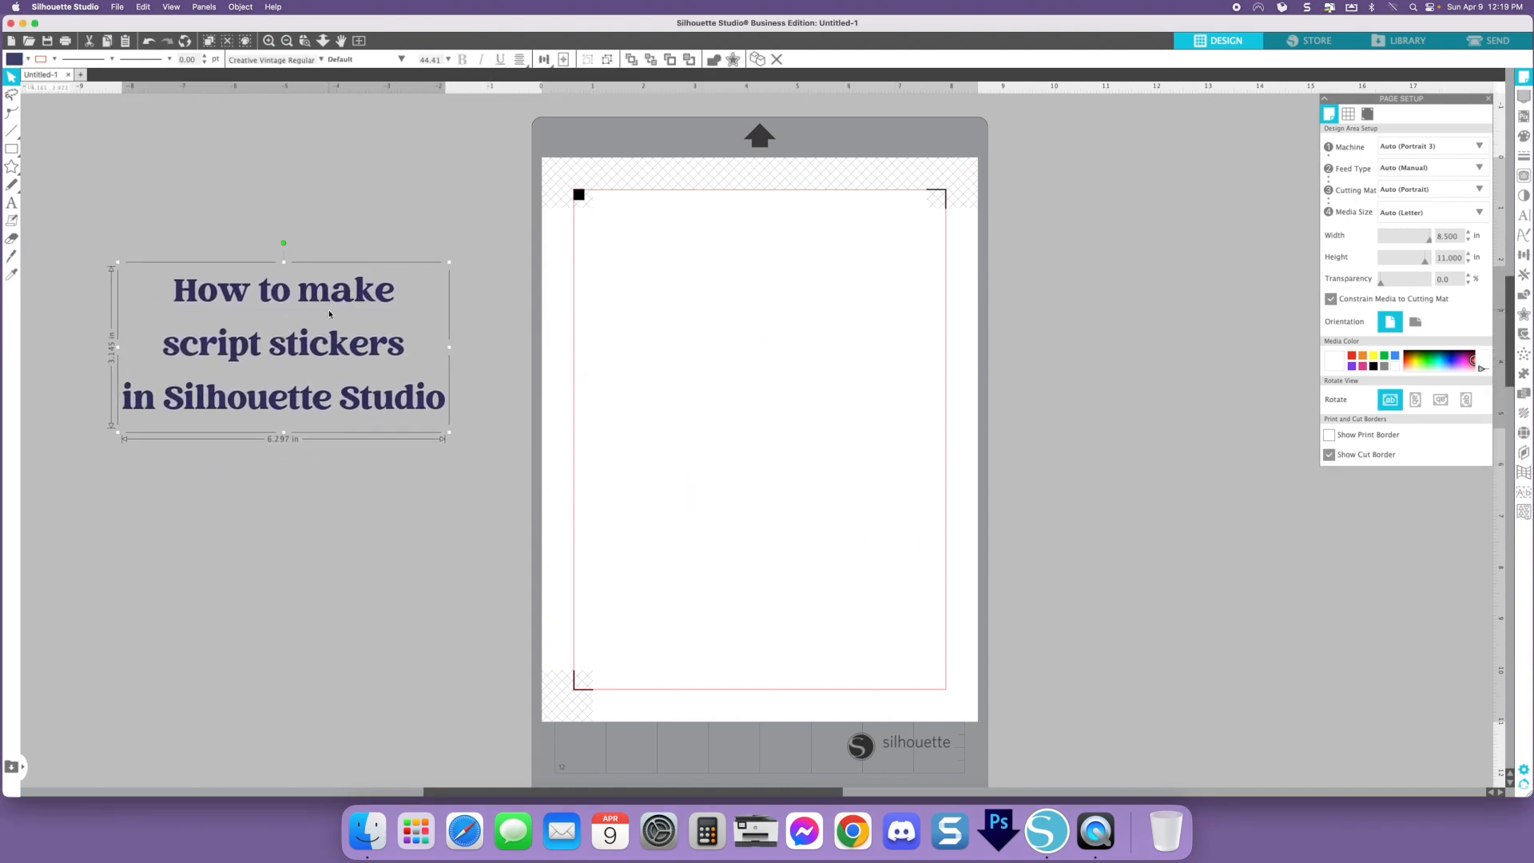
left_click(698, 346)
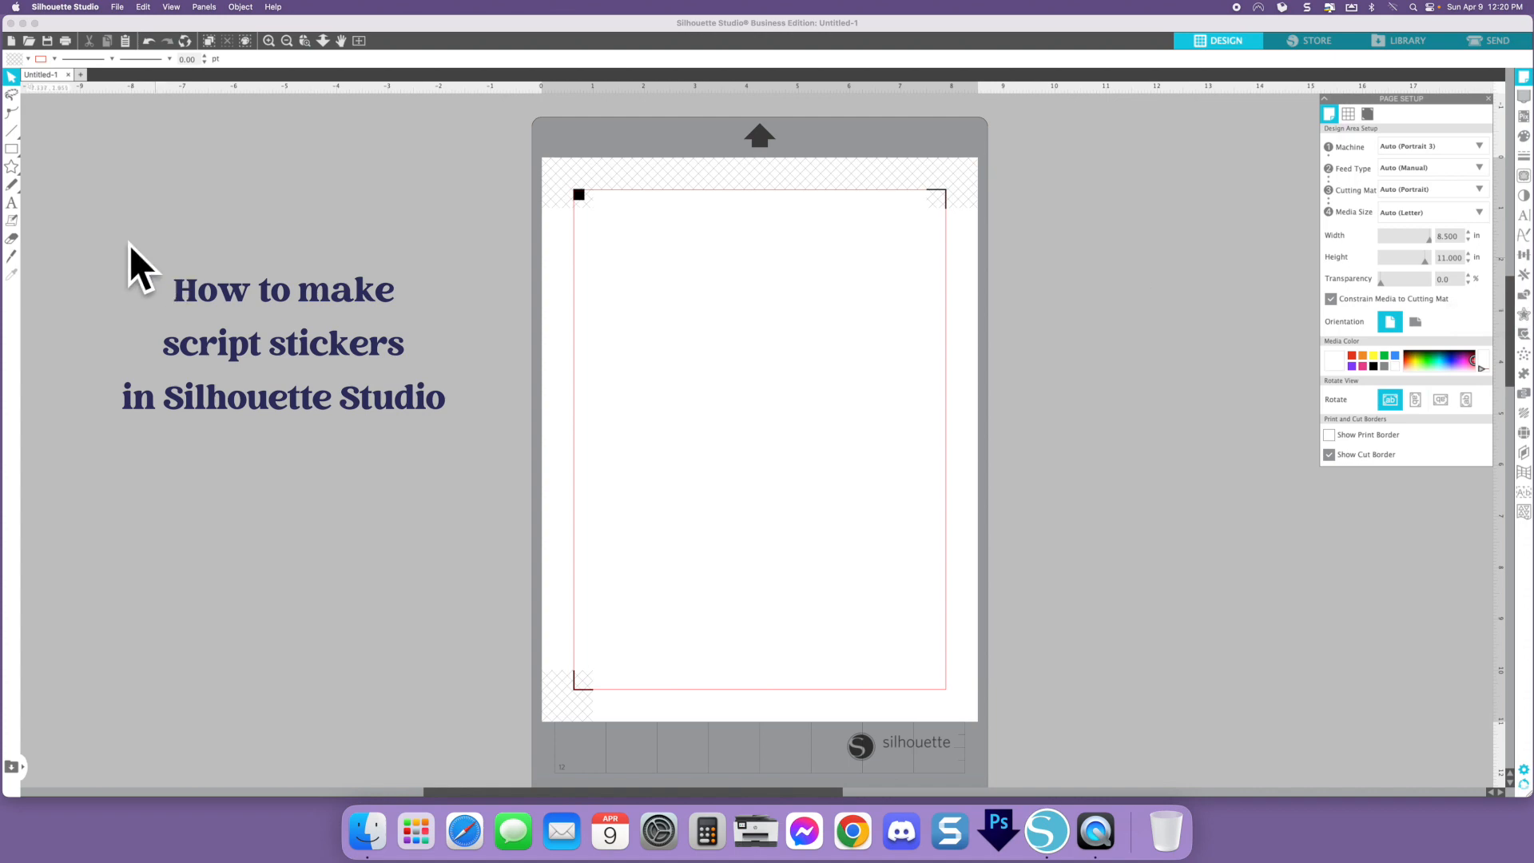
- Add the word "today" on the page with the Text tool
mouse_move(19, 151)
left_click(268, 221)
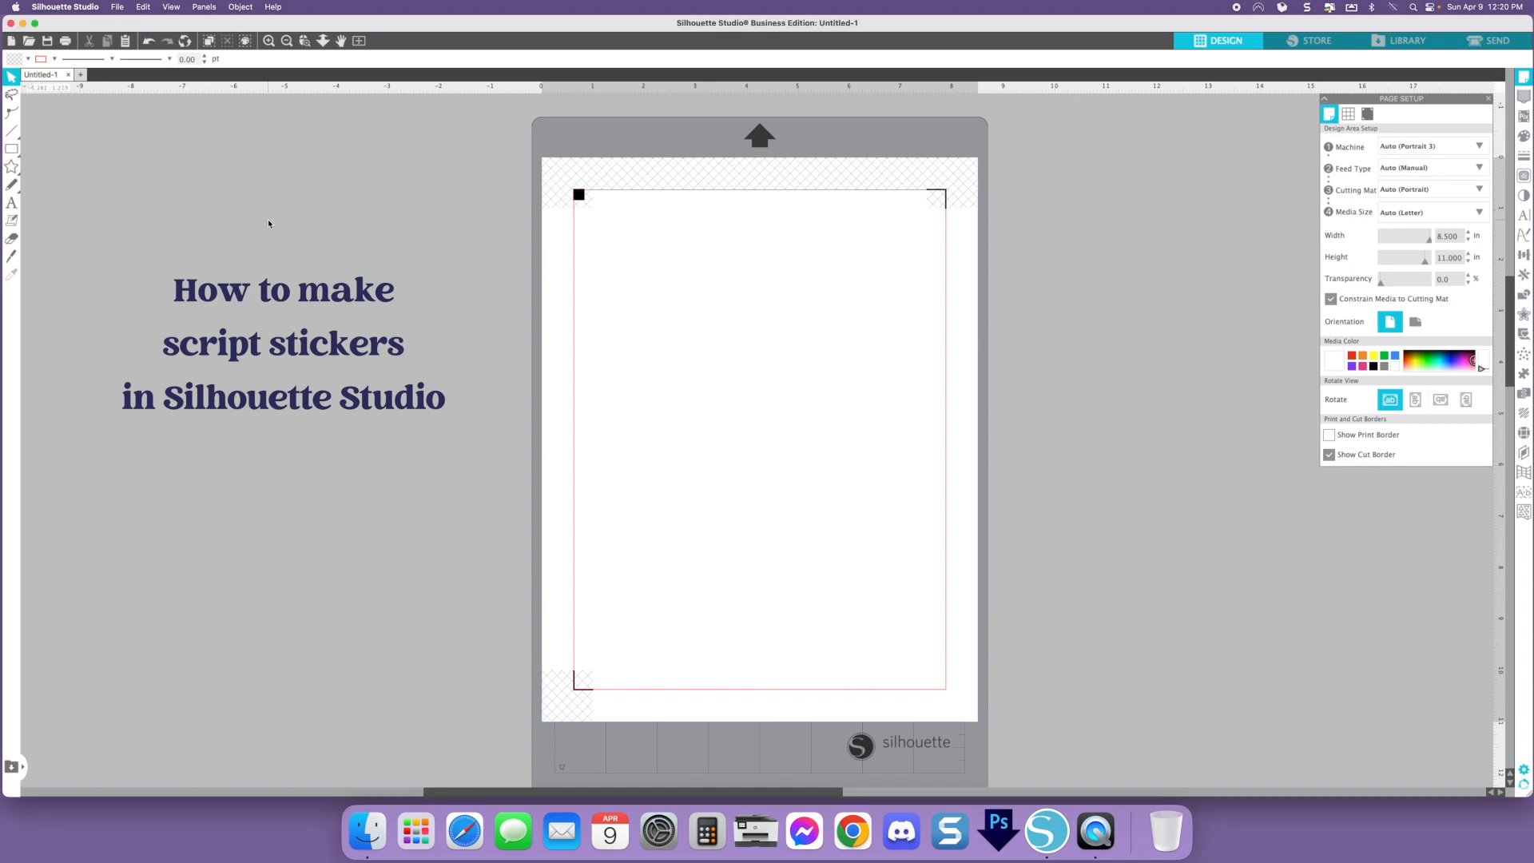
left_click(269, 41)
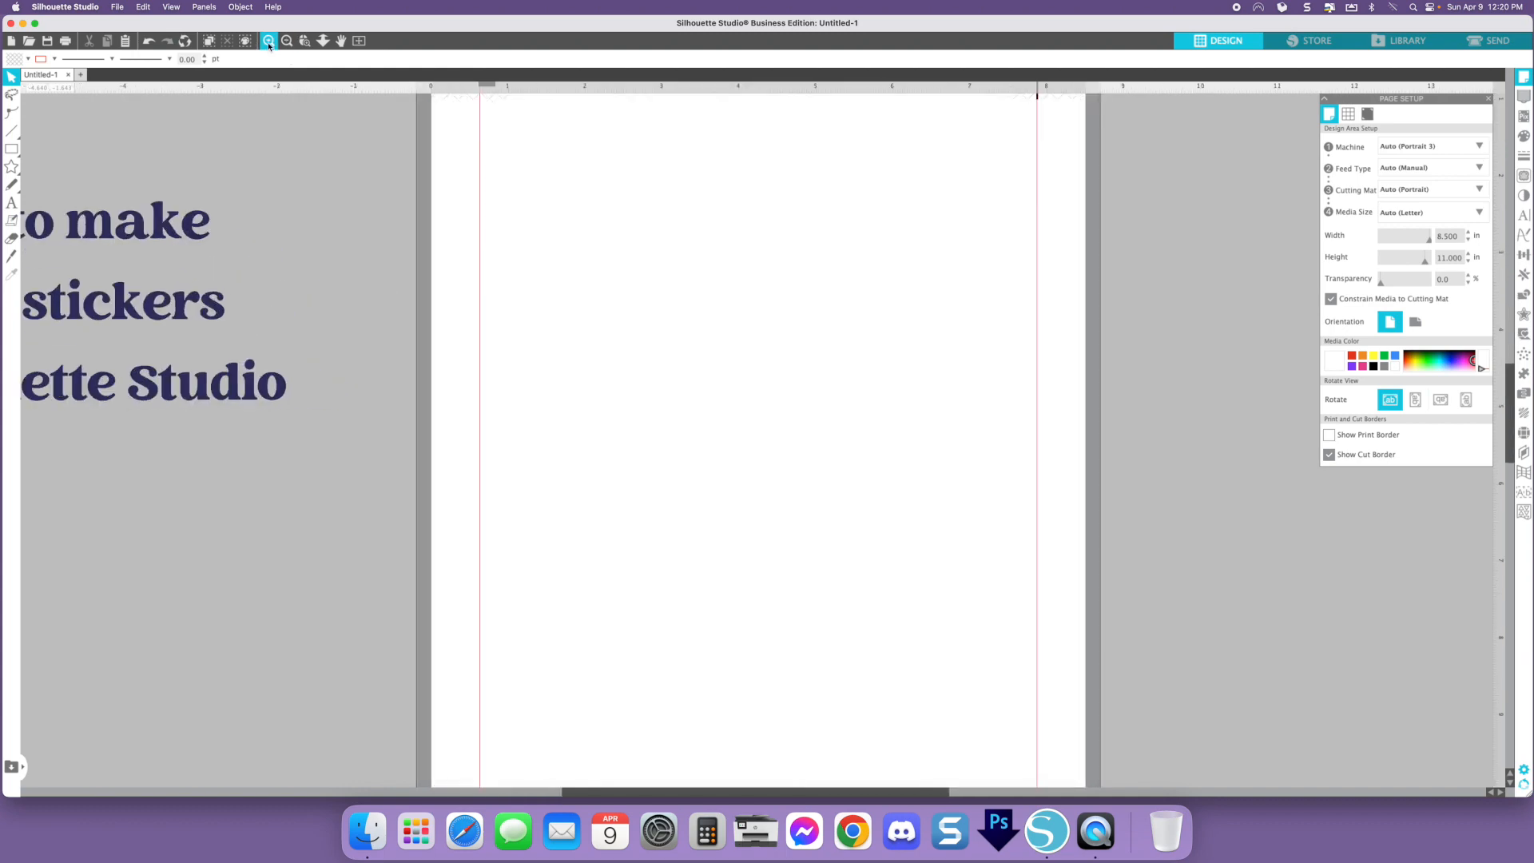
left_click(10, 203)
left_click(673, 340)
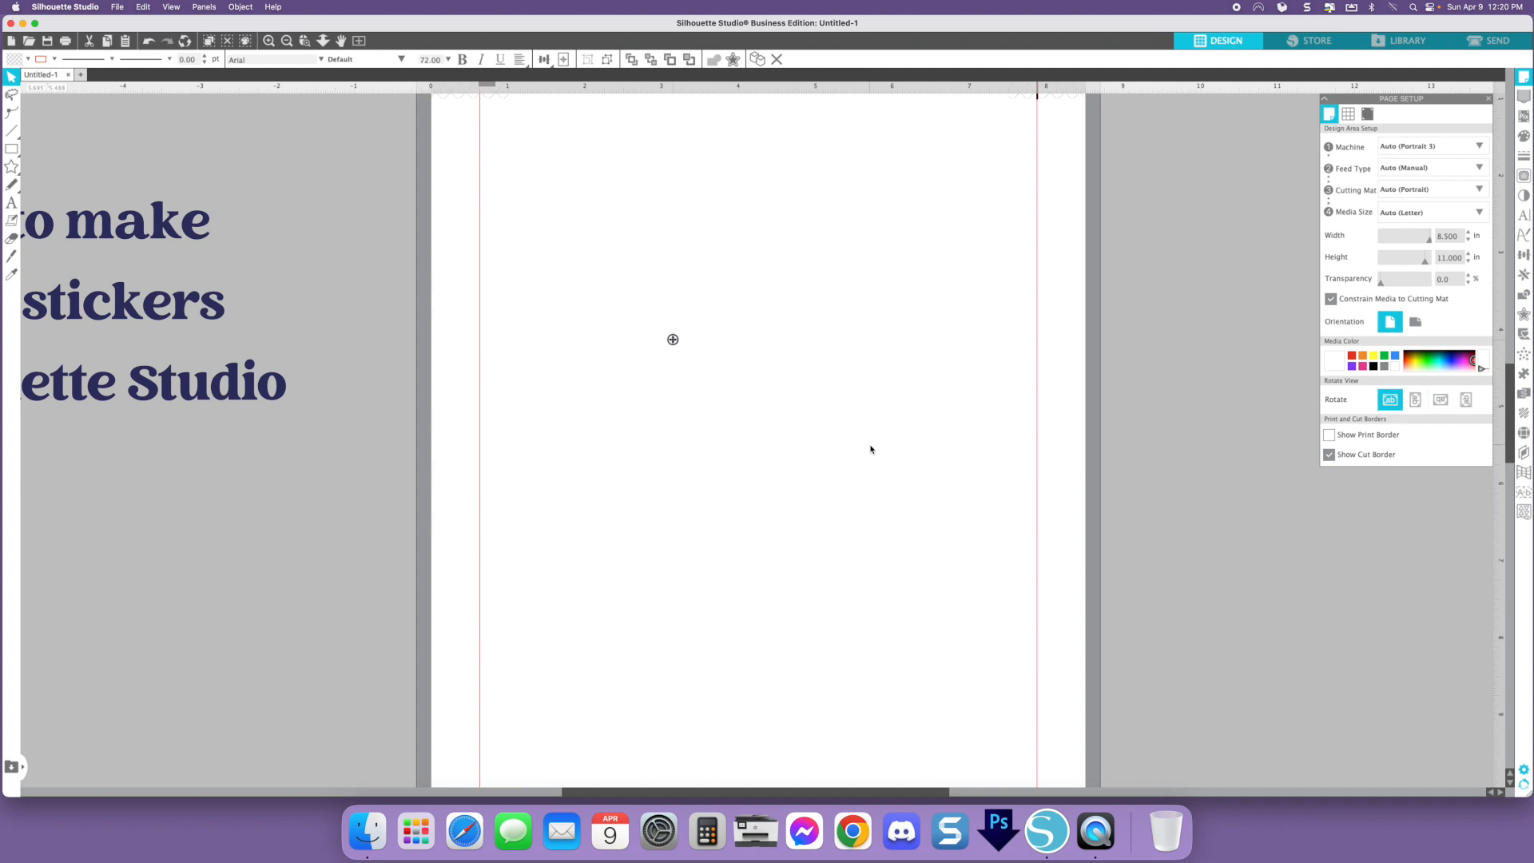
type("Today")
key("BackSpace")
key("BackSpace")
key("BackSpace")
key("BackSpace")
key("BackSpace")
type("today")
left_click(870, 445)
left_click(812, 352)
scroll(902, 240, "down", 1)
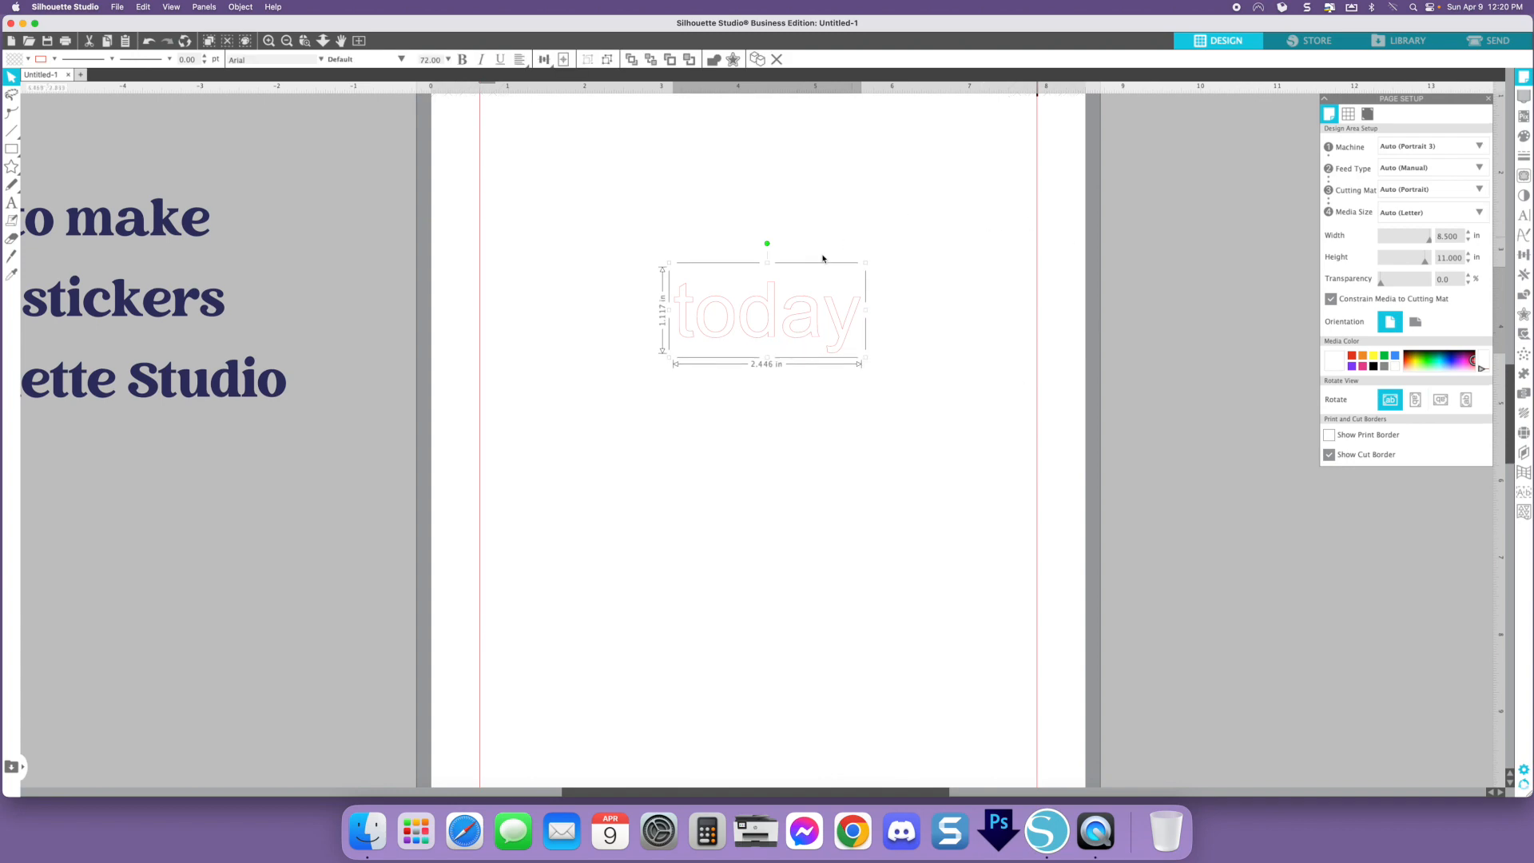
- Reposition the "today" text slightly lower on the page
left_click(544, 59)
left_click(268, 41)
scroll(763, 293, "up", 4)
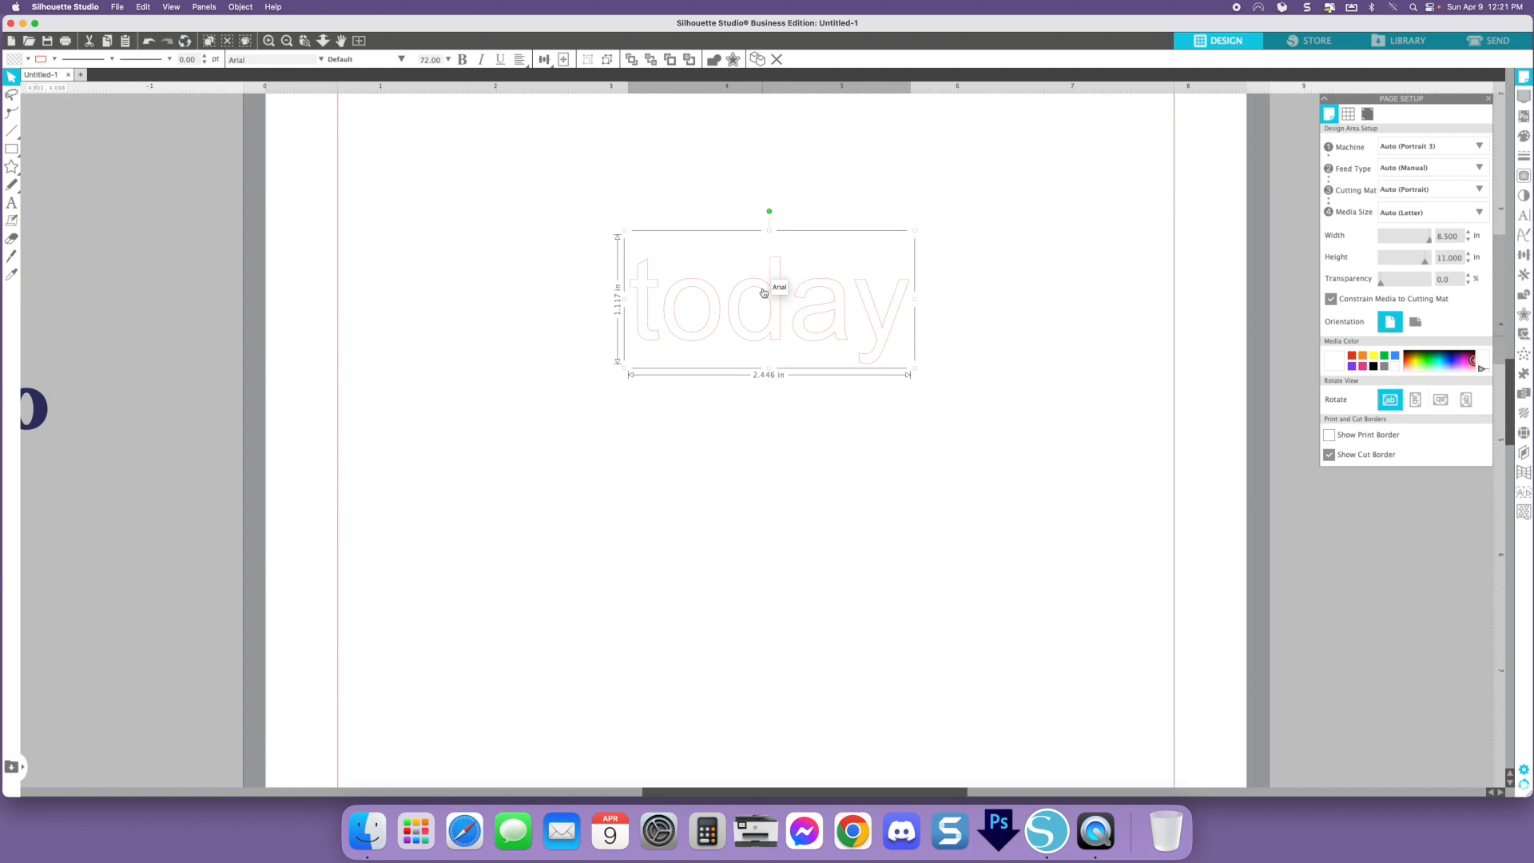
left_click_drag(858, 314, 830, 342)
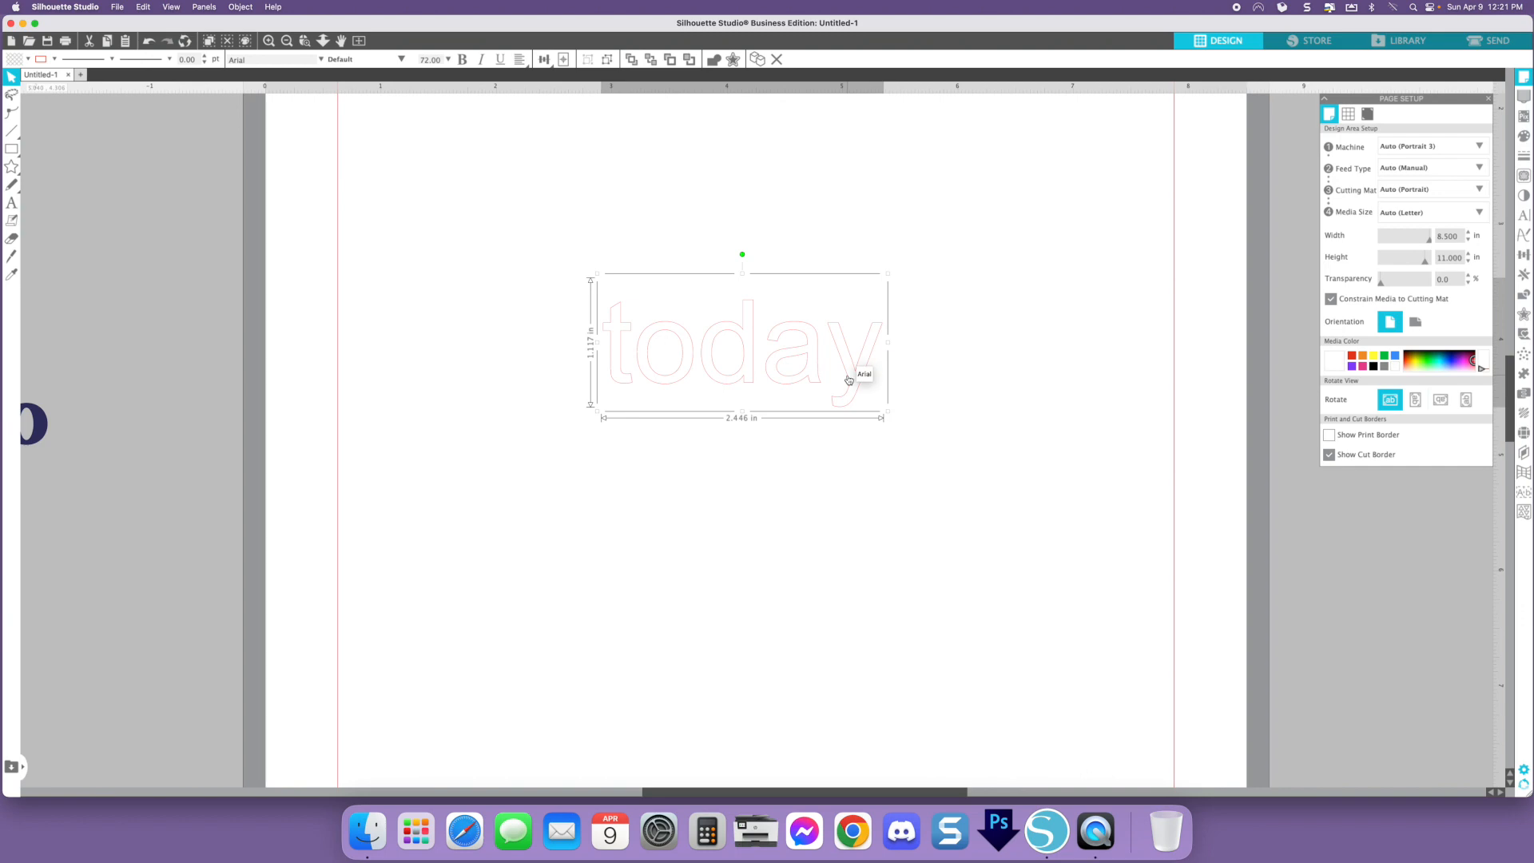
scroll(728, 446, "right", 1)
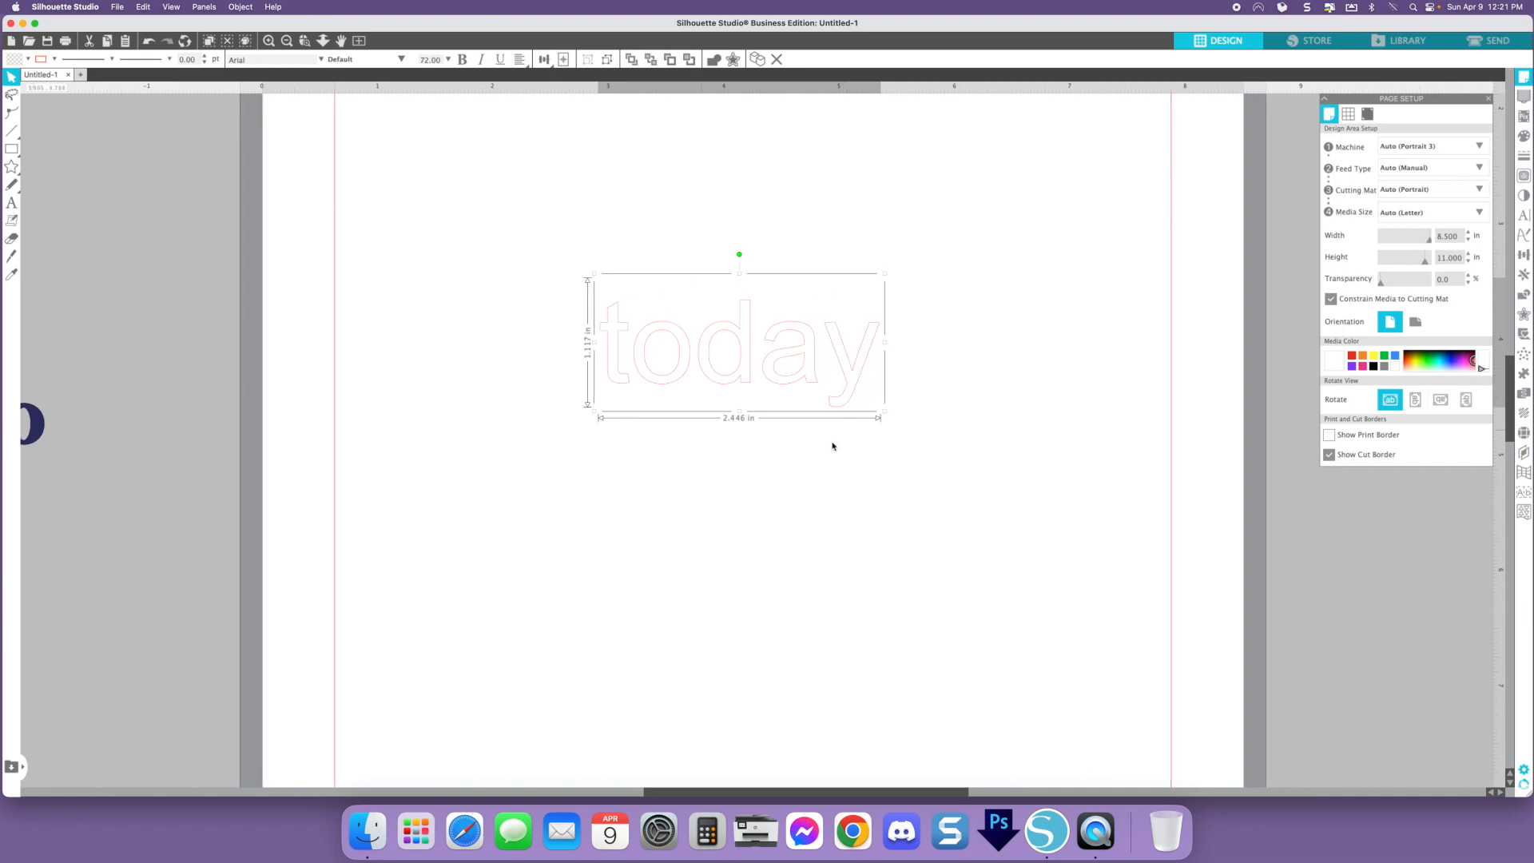
scroll(931, 395, "down", 1)
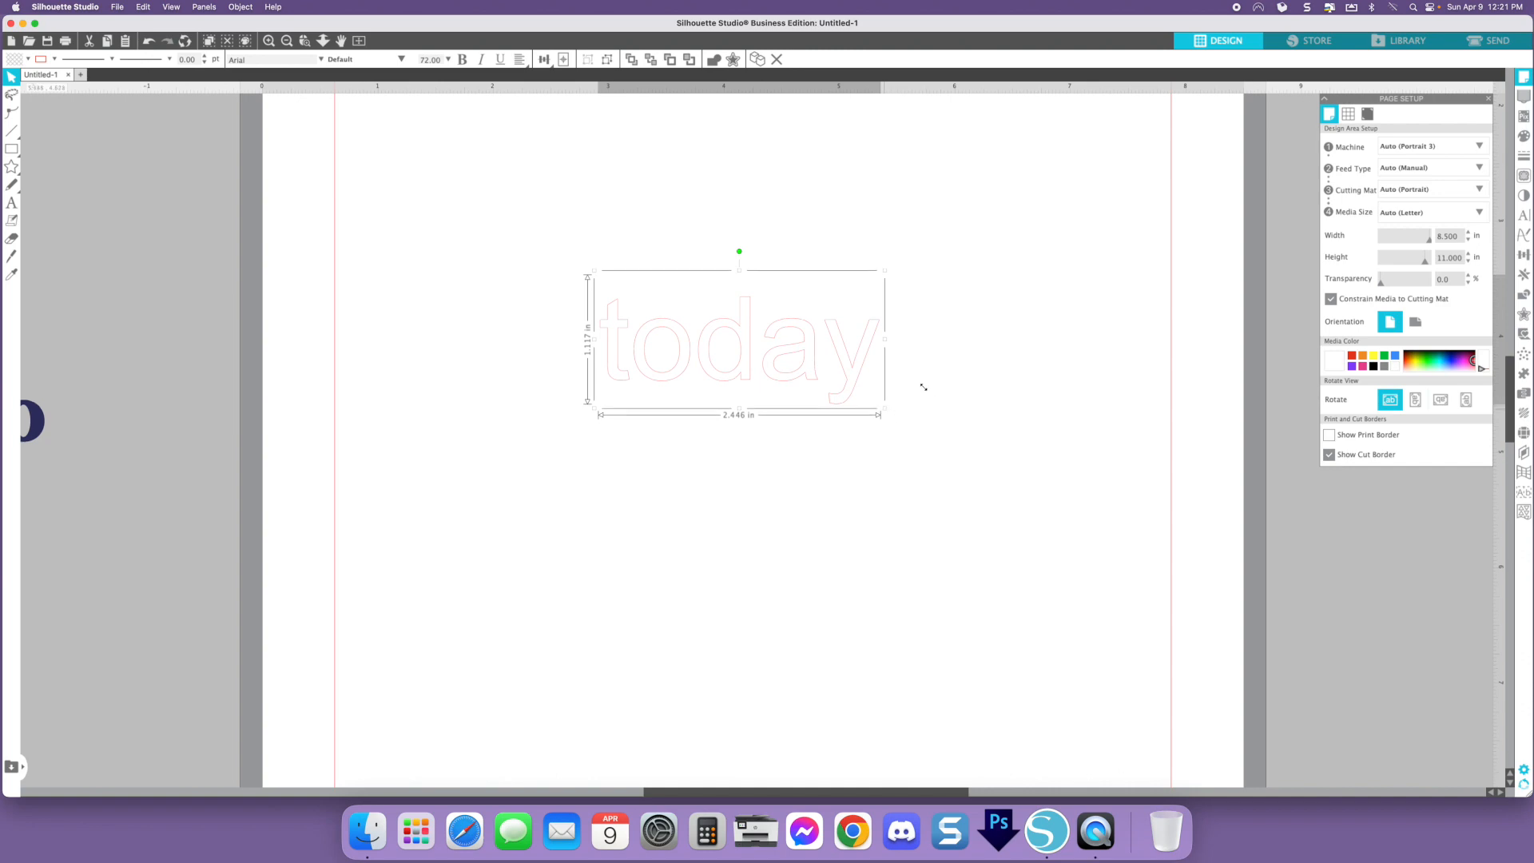
- Fill the "today" text with black
left_click(1524, 137)
left_click_drag(1443, 98, 1157, 121)
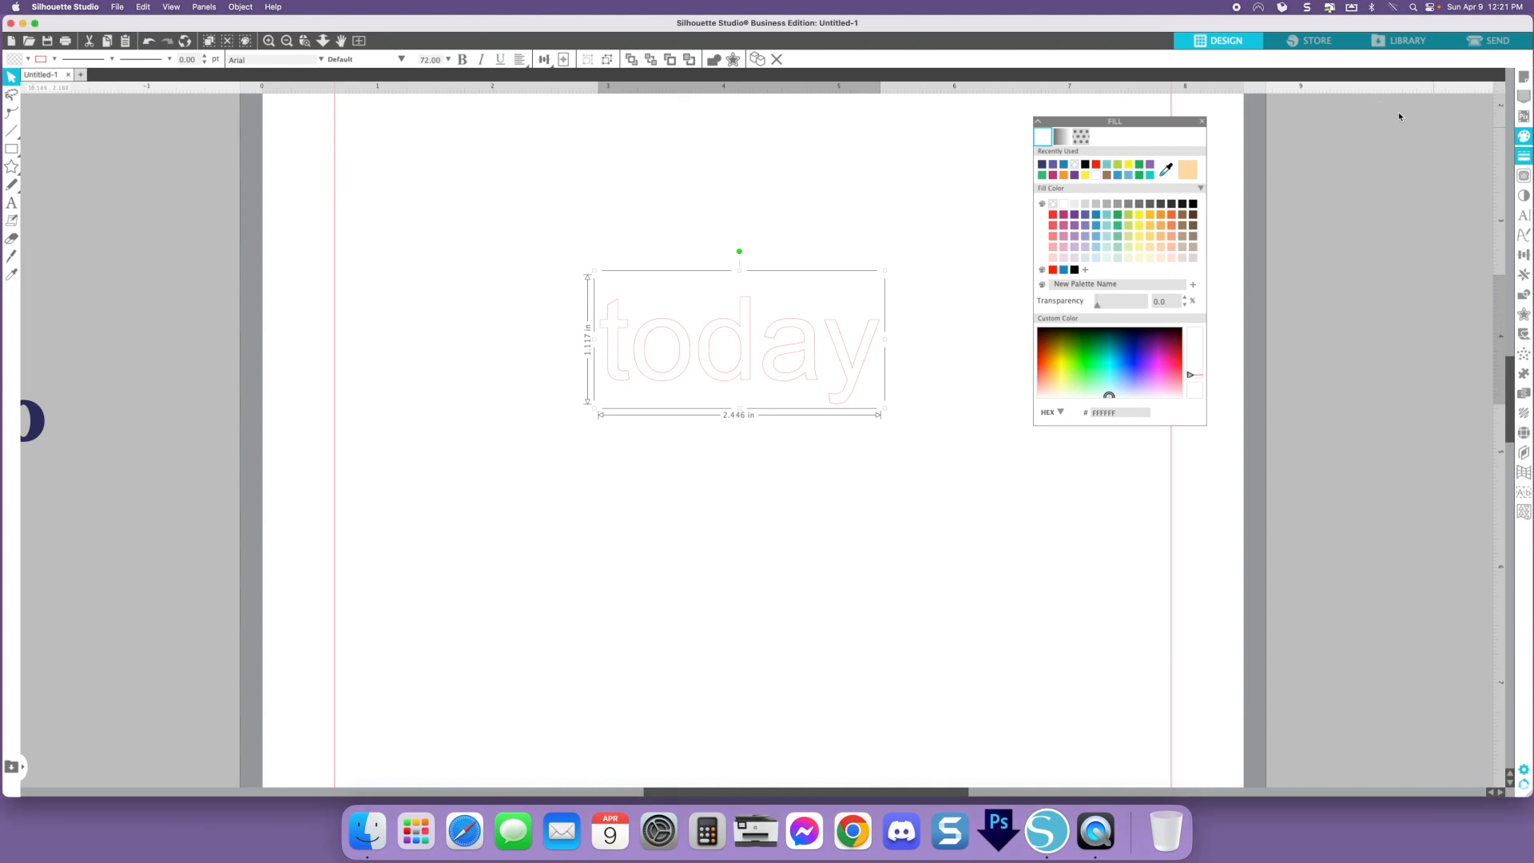
left_click(1524, 156)
left_click_drag(1411, 100, 1380, 459)
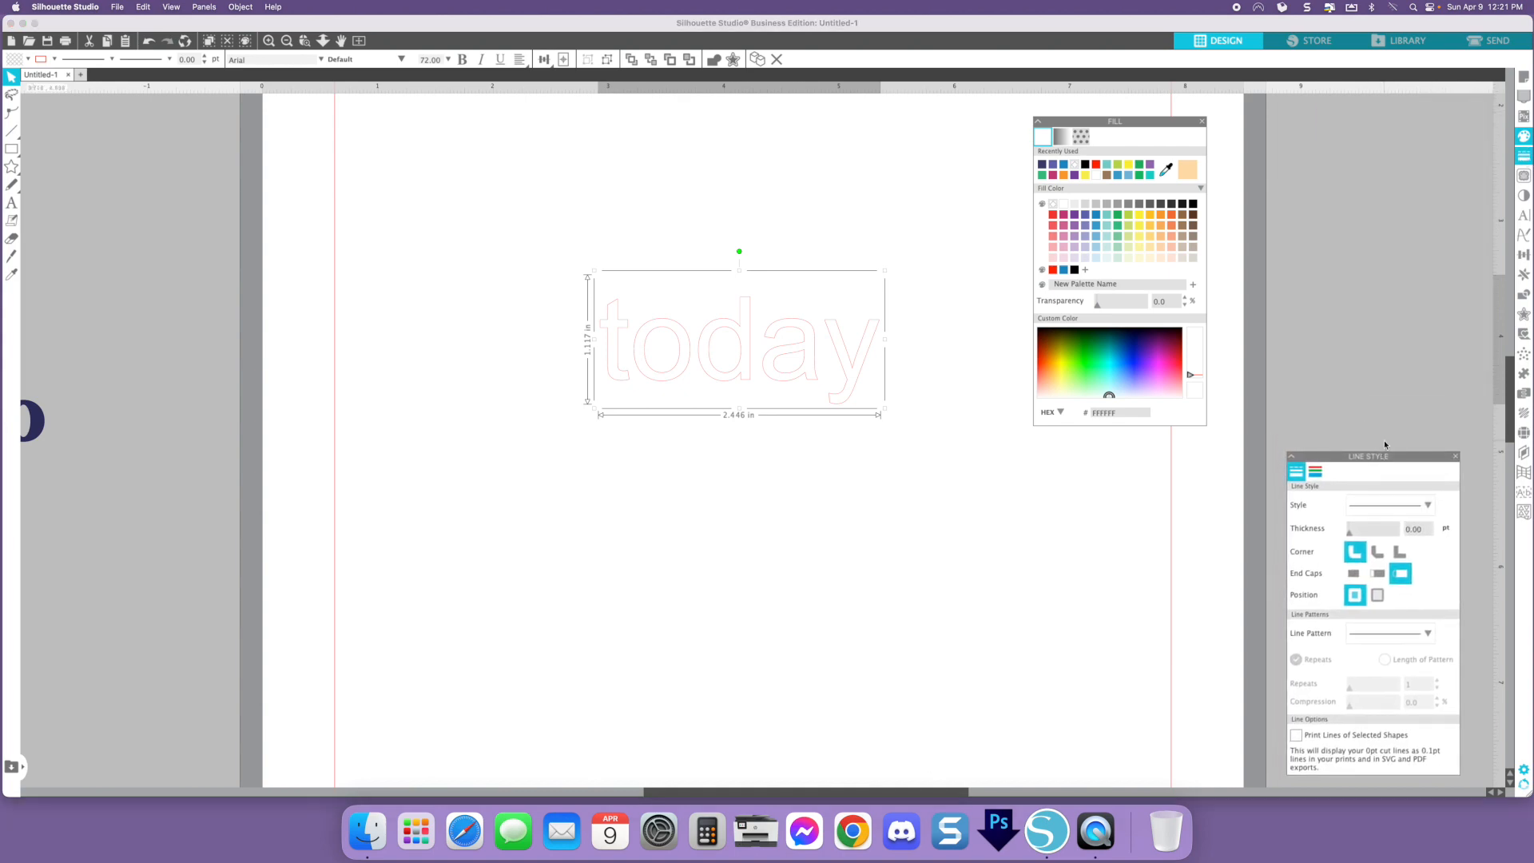
left_click(842, 361)
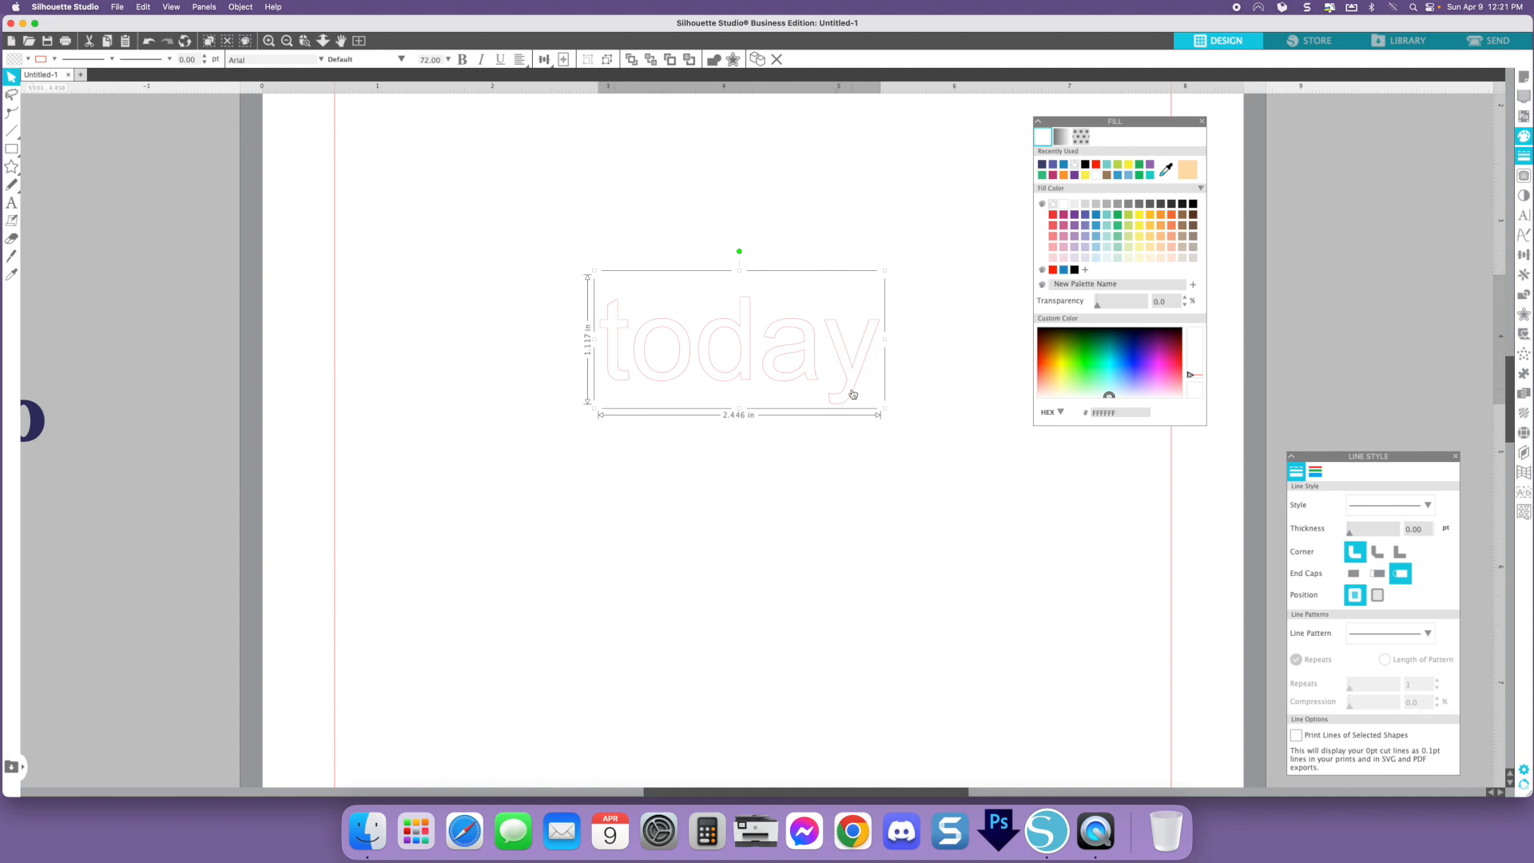
left_click(1075, 271)
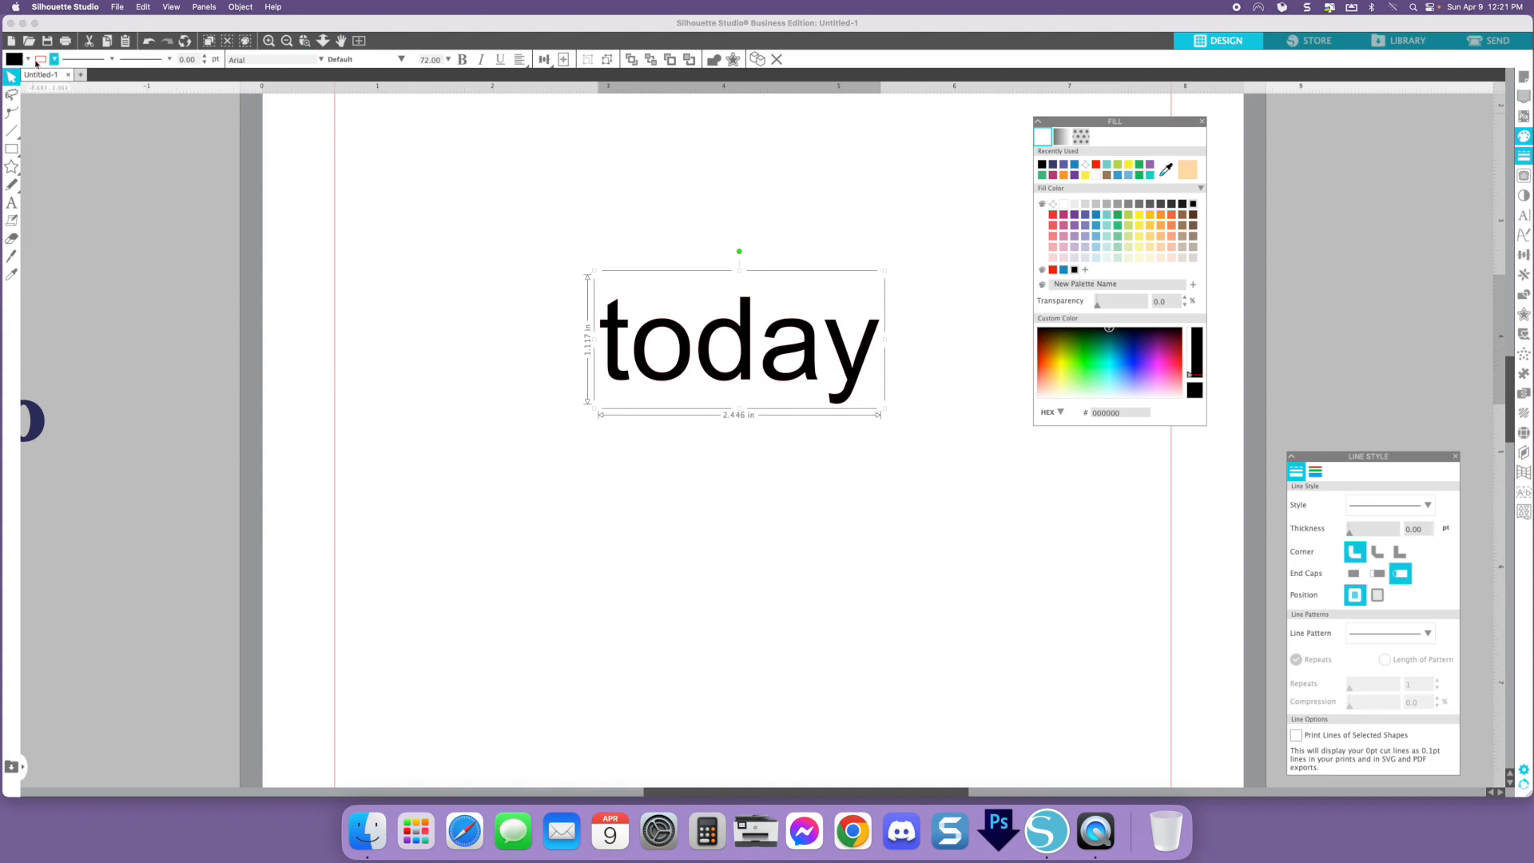
- Set the text's line colour to none
left_click(1314, 472)
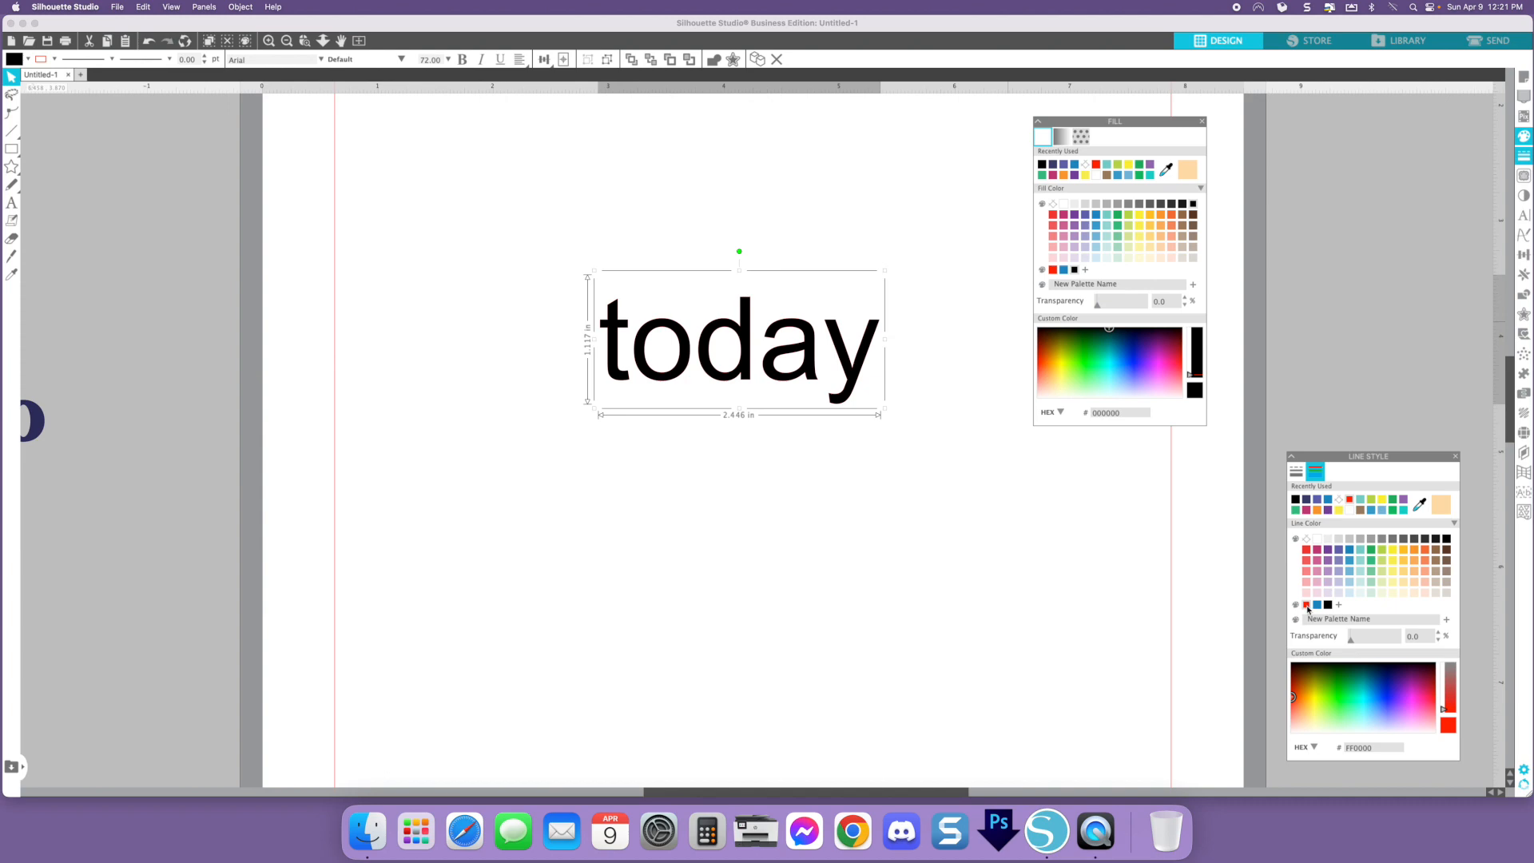
left_click(1306, 538)
left_click(847, 533)
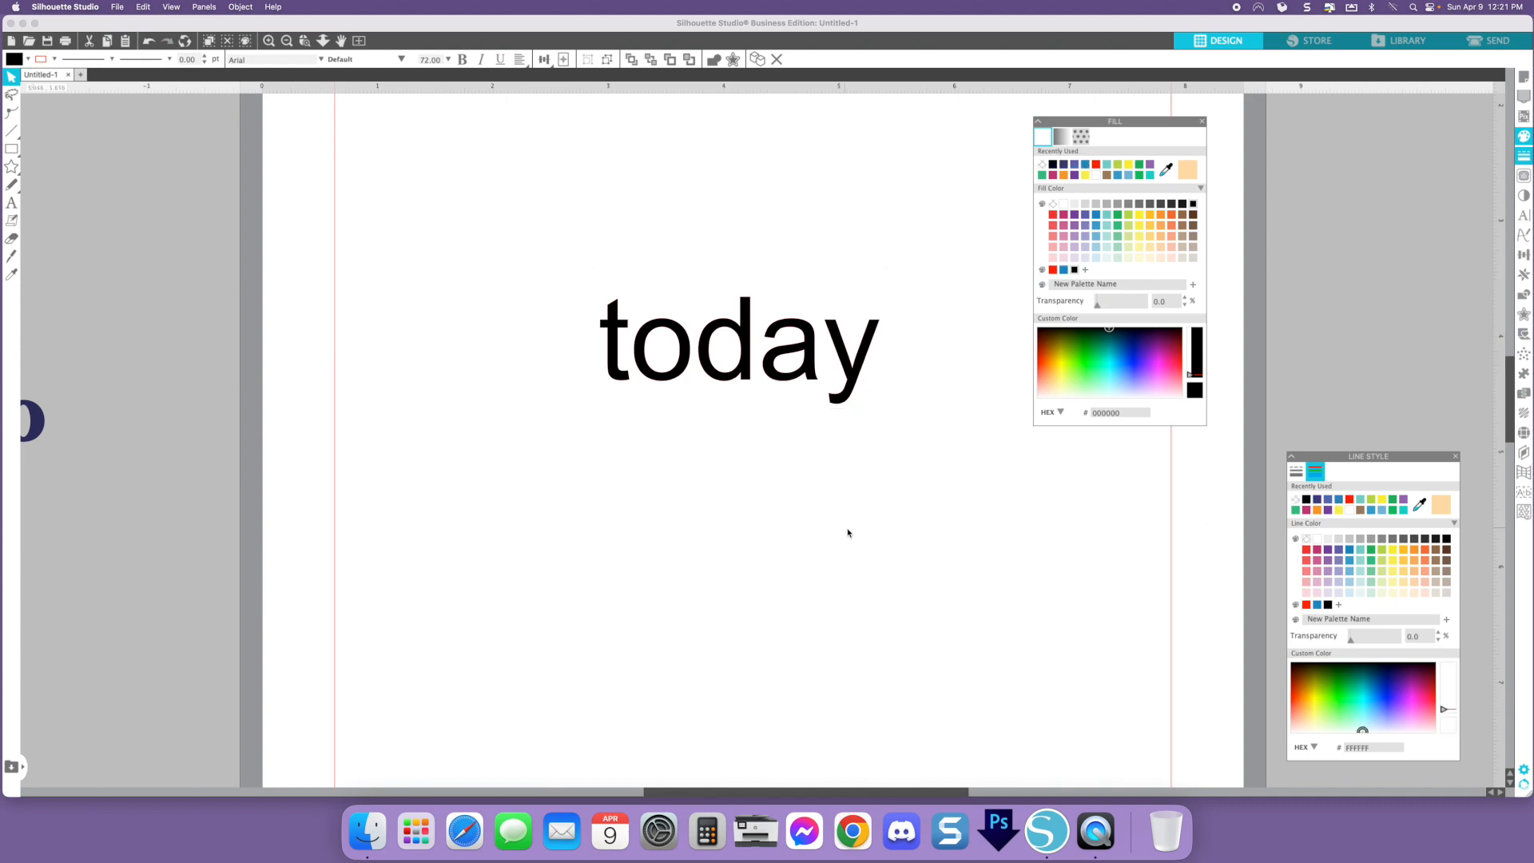
- Edit the text so it reads "to go"
left_click(833, 342)
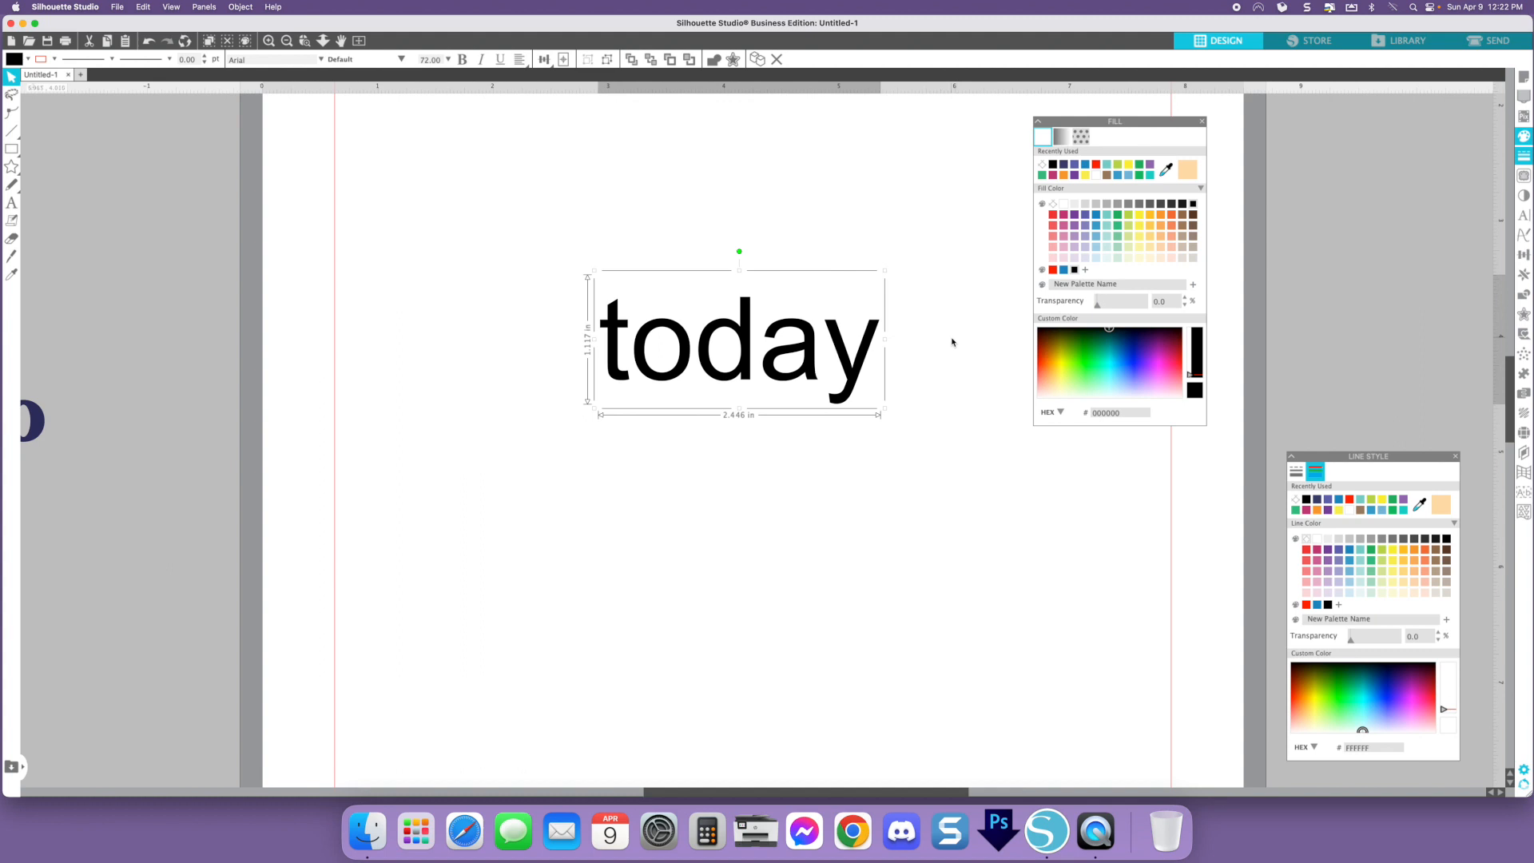
double_click(863, 367)
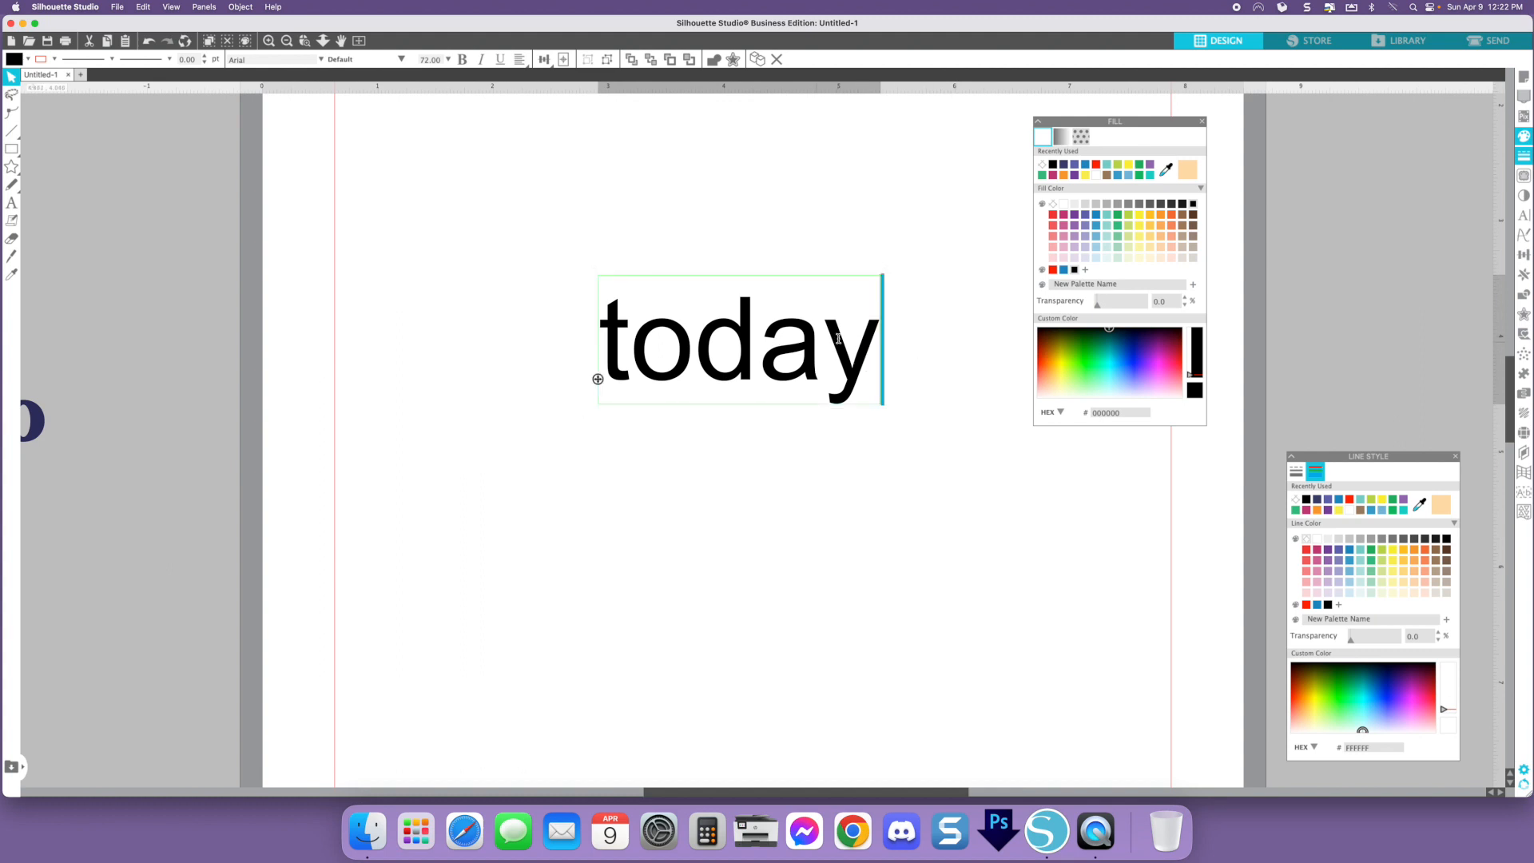
left_click_drag(847, 338, 643, 342)
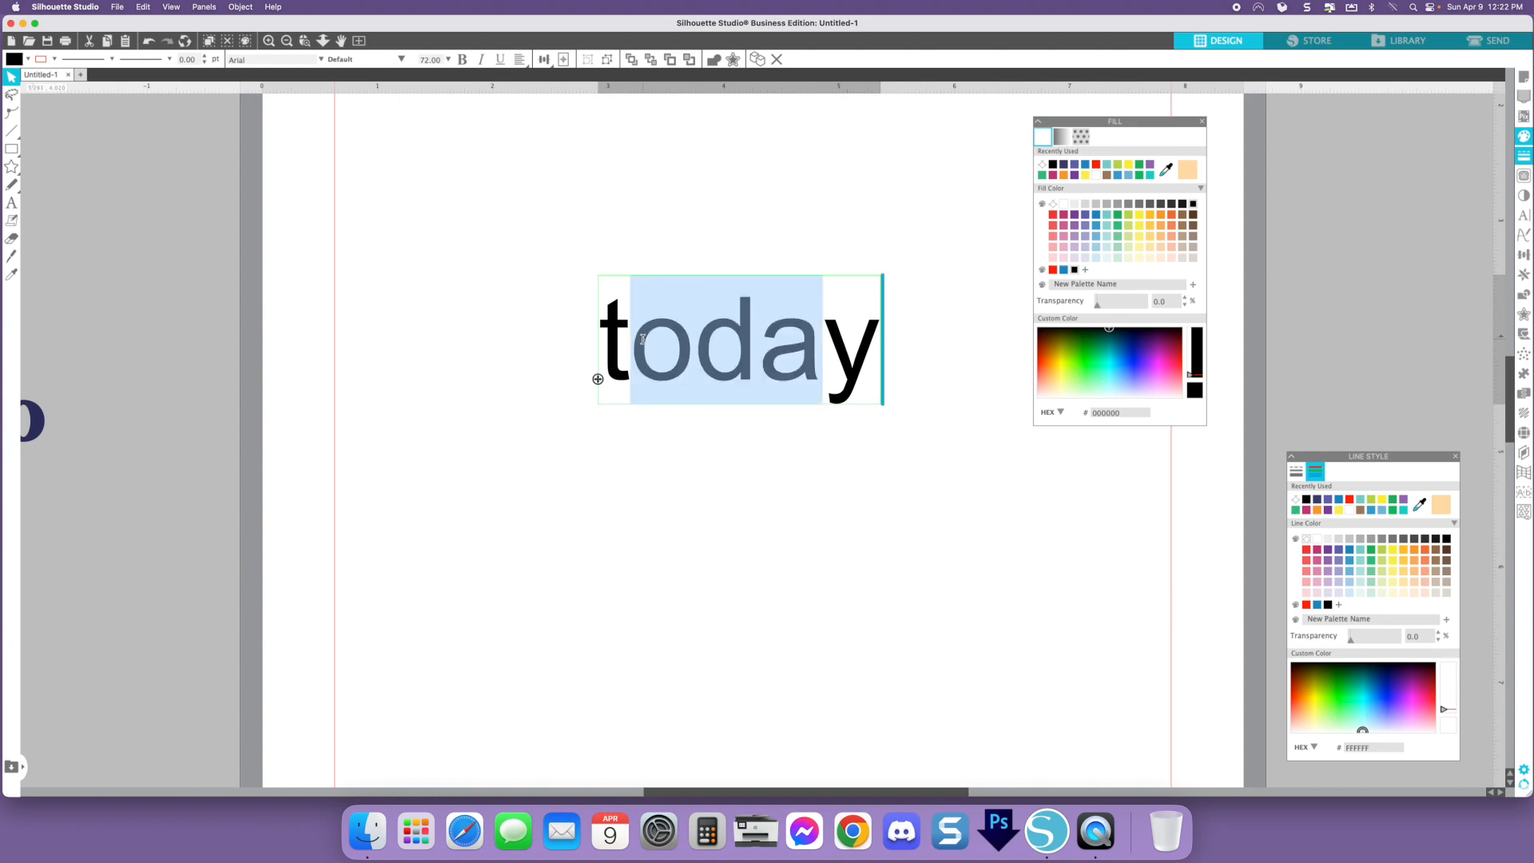
left_click(811, 349)
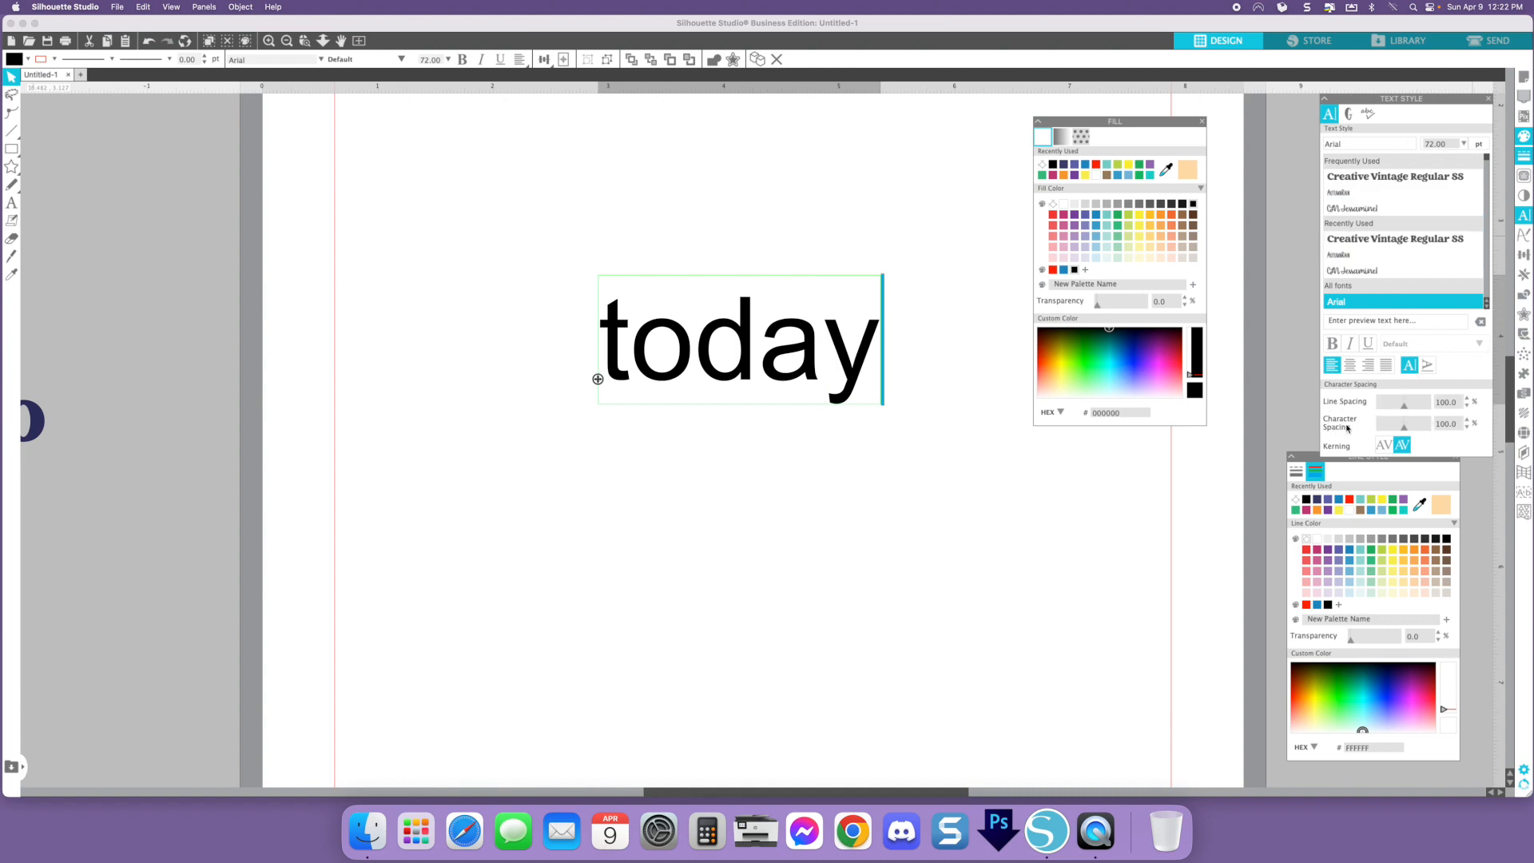
left_click(867, 344)
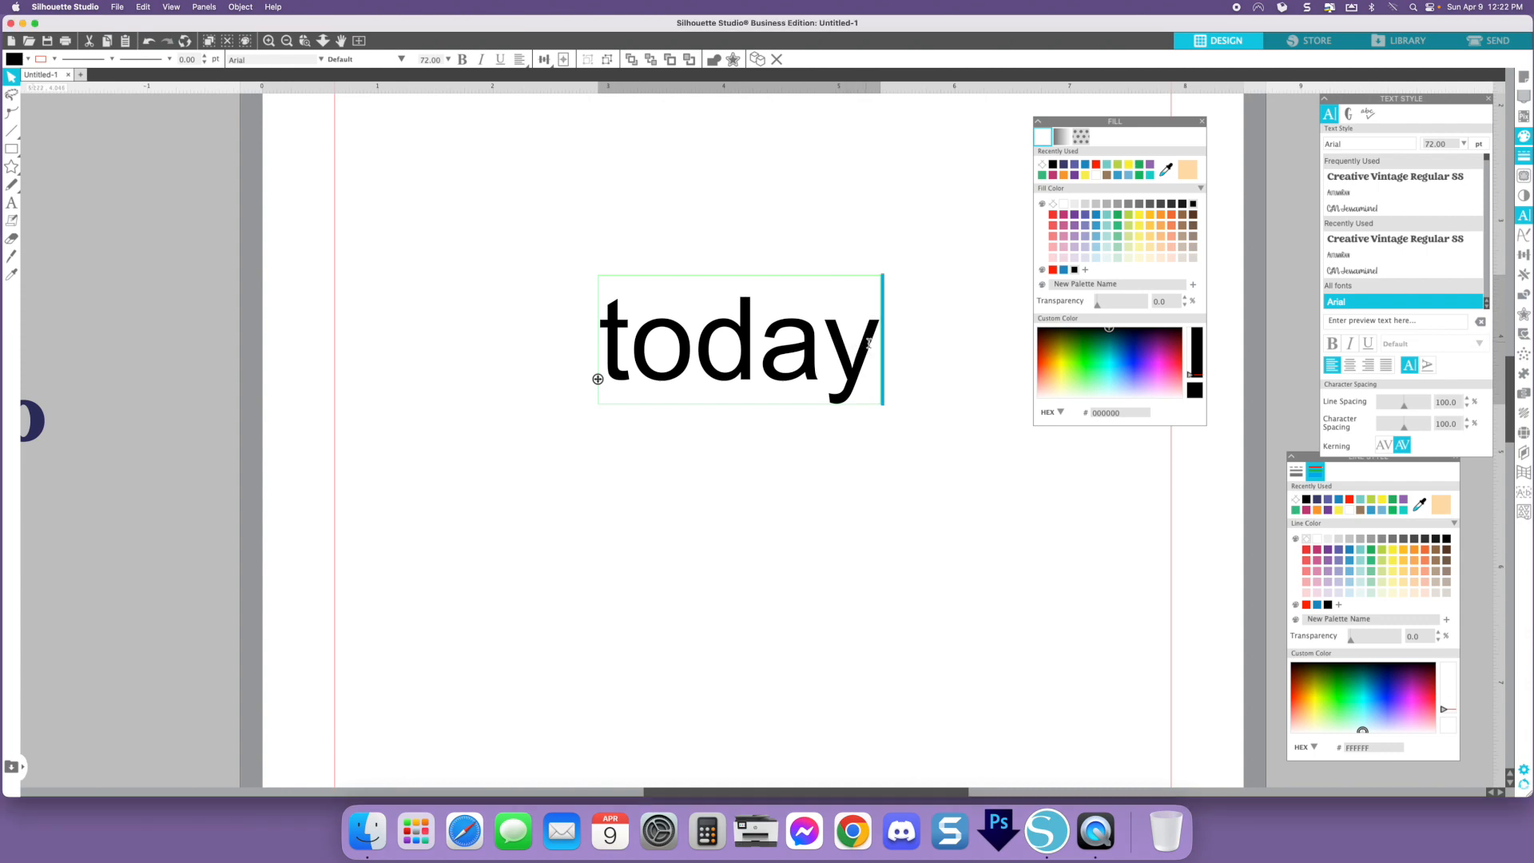
left_click_drag(869, 345, 717, 352)
type("go")
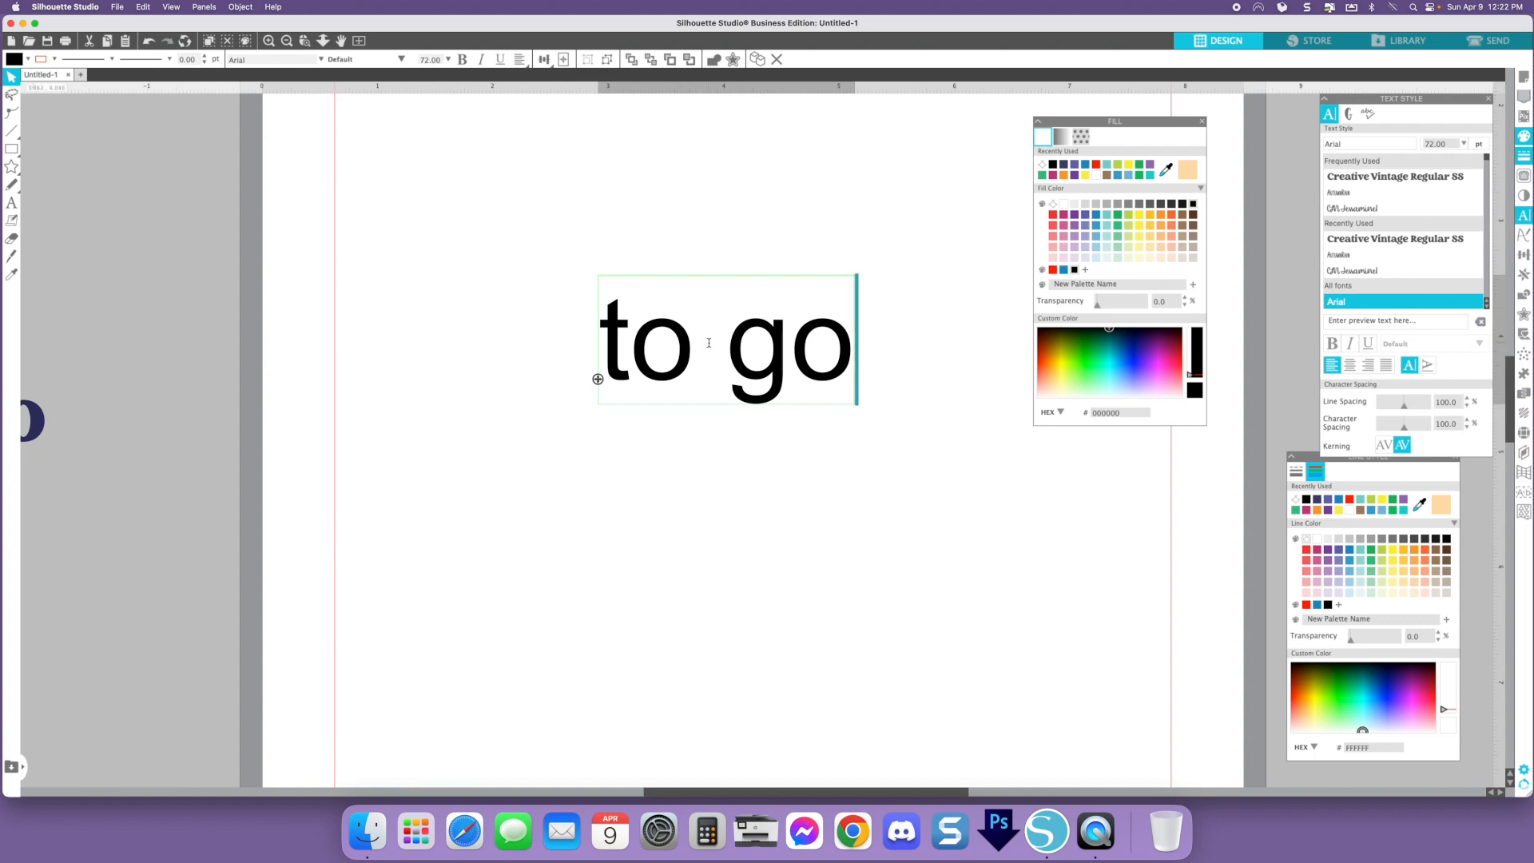
left_click(927, 418)
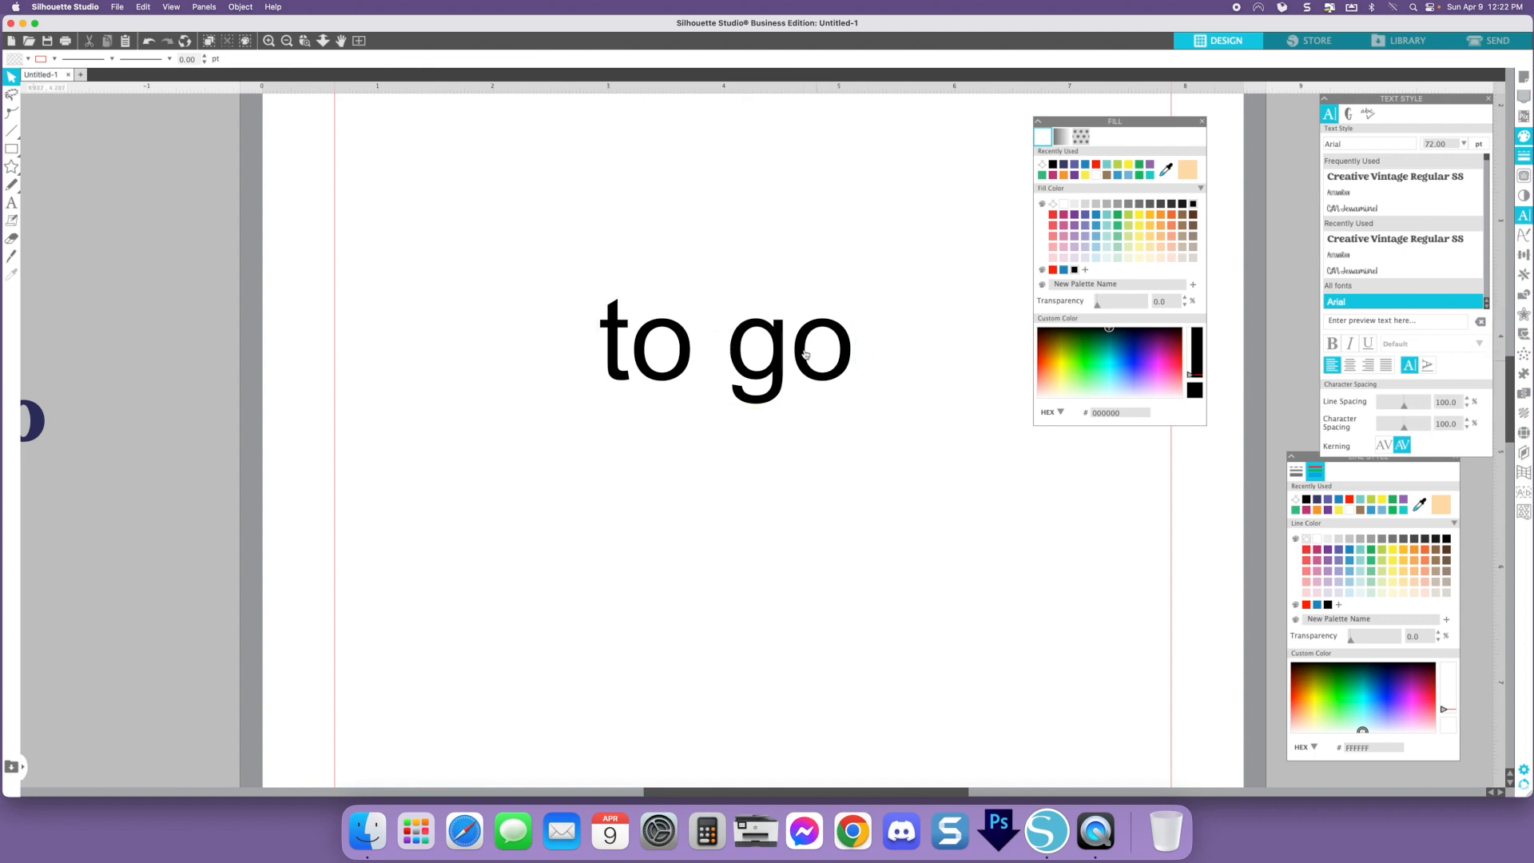
- Reduce the text's character spacing to 90%
left_click(1465, 431)
left_click(1466, 431)
left_click(1466, 431)
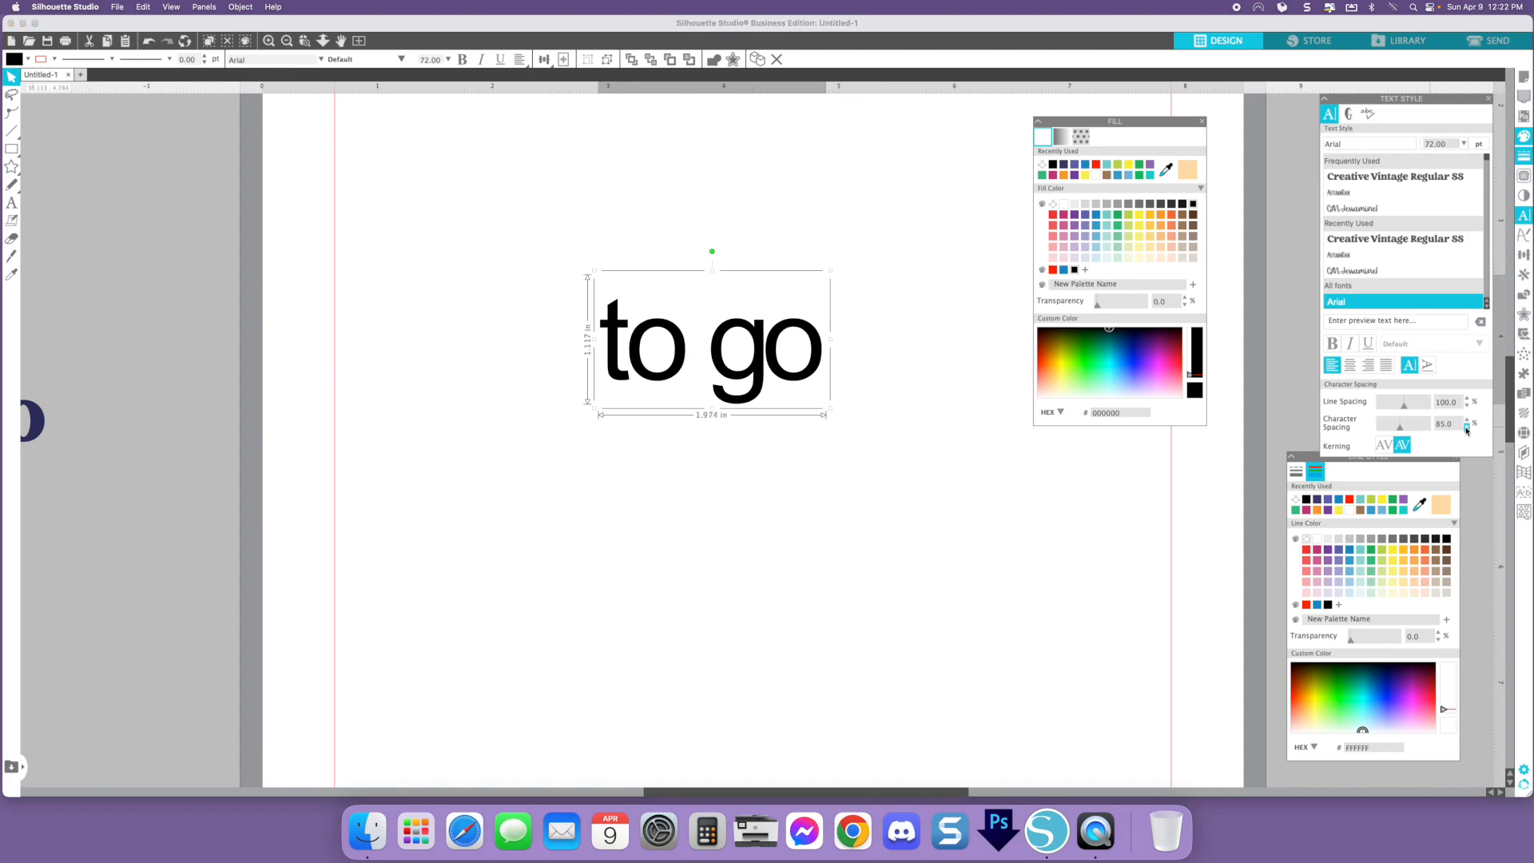
left_click(1468, 421)
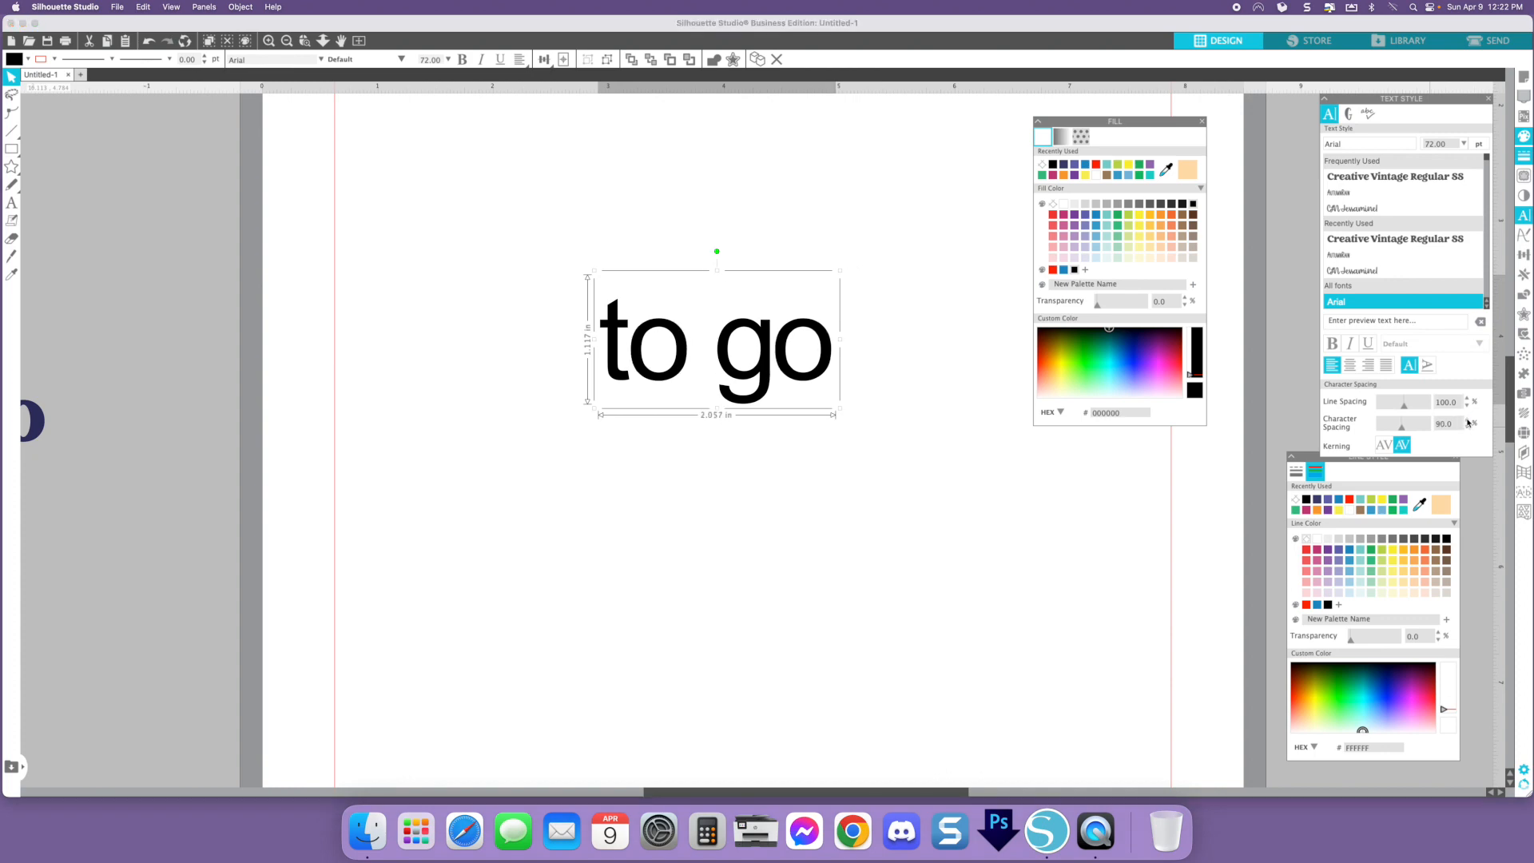
- Replace the text with the word "today" again
double_click(835, 348)
left_click_drag(834, 347, 608, 346)
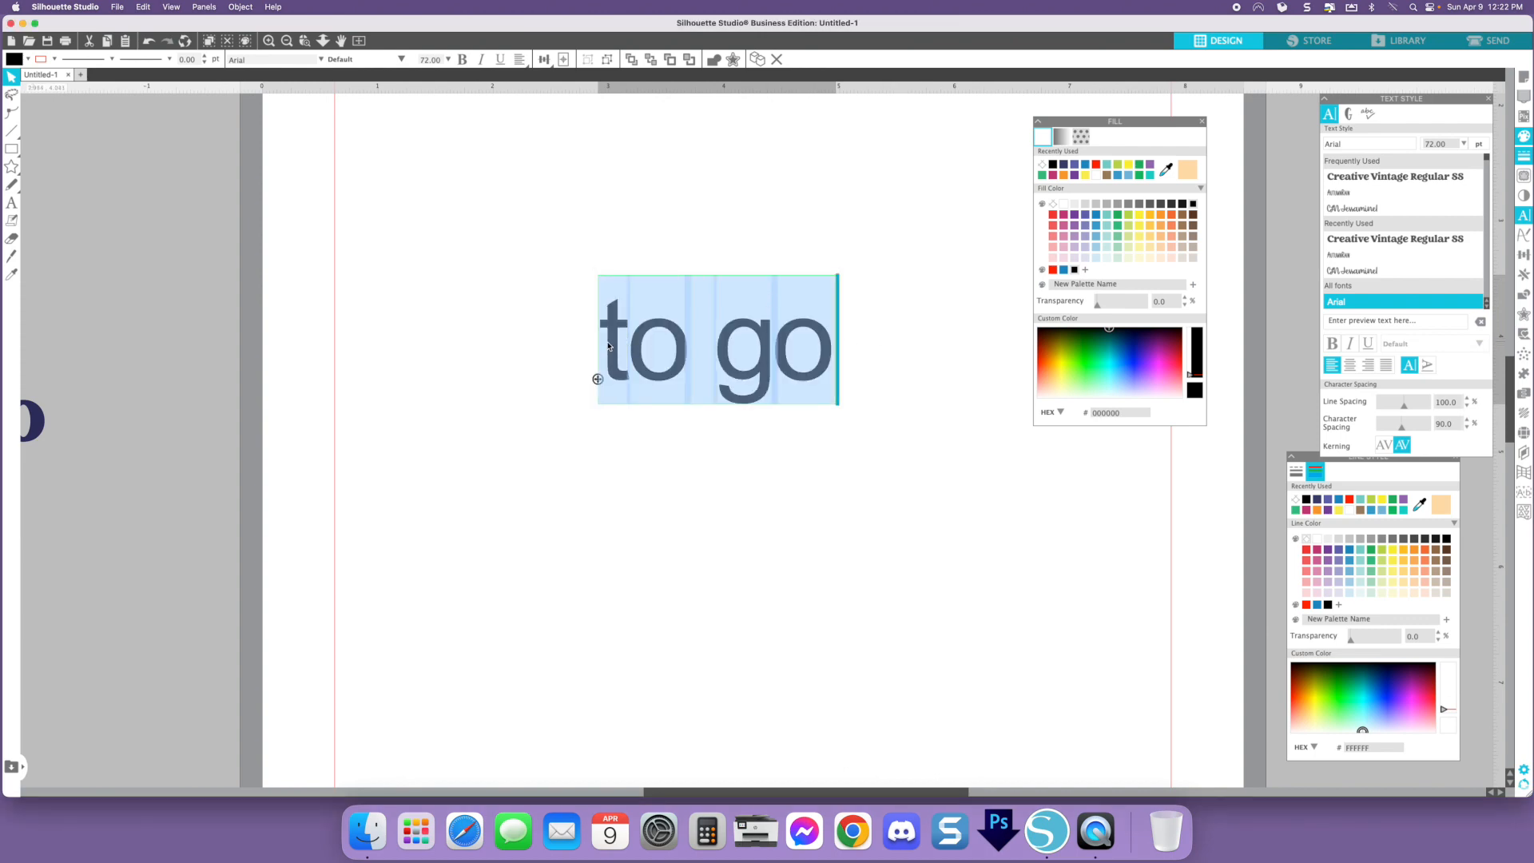
type("today")
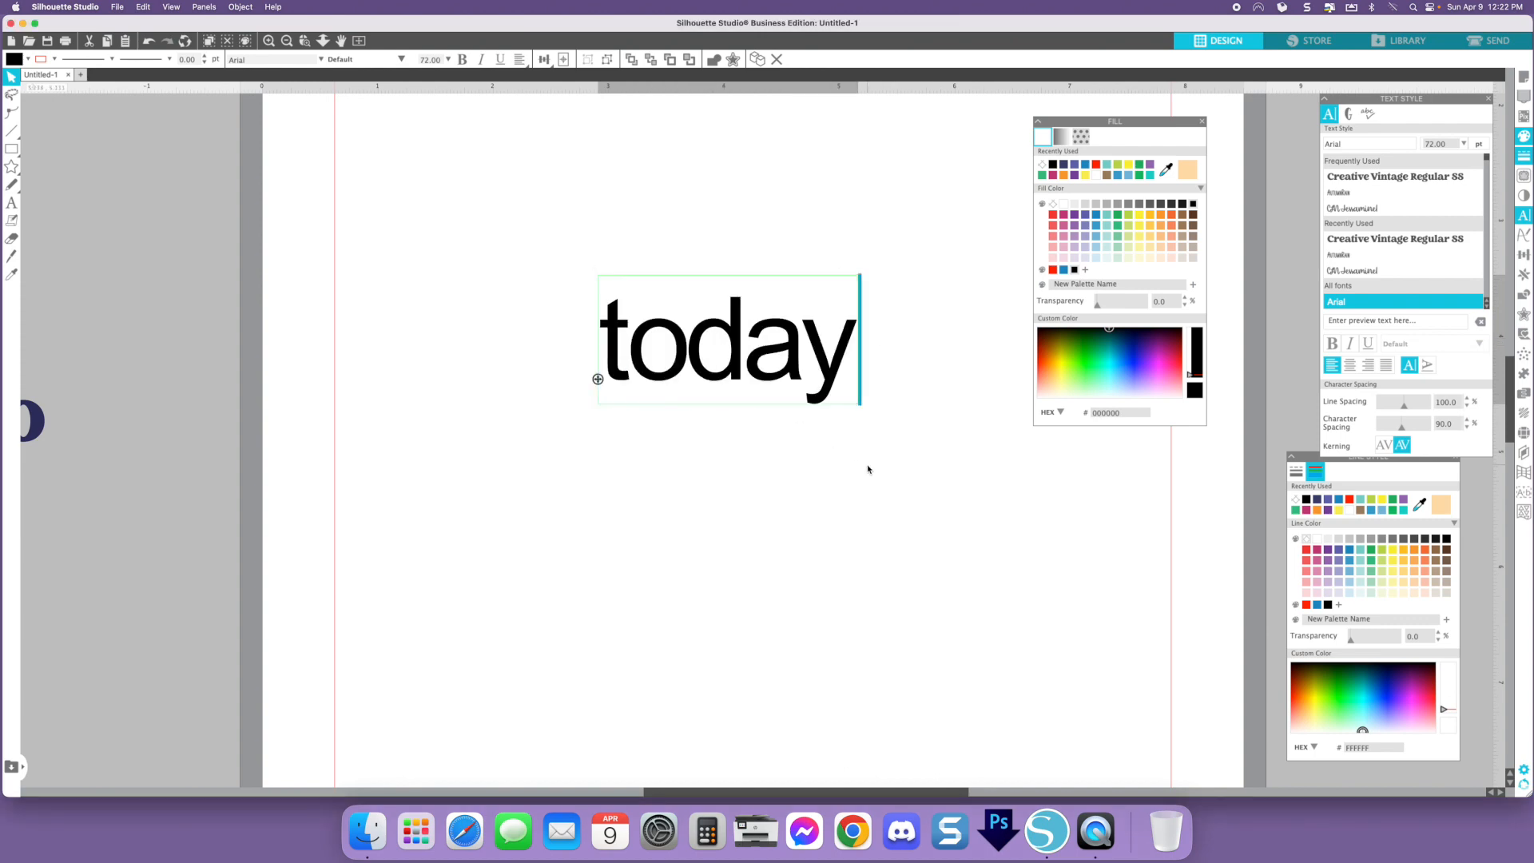
left_click(869, 470)
- Set the character spacing of the "today" text back to 100%
left_click(760, 345)
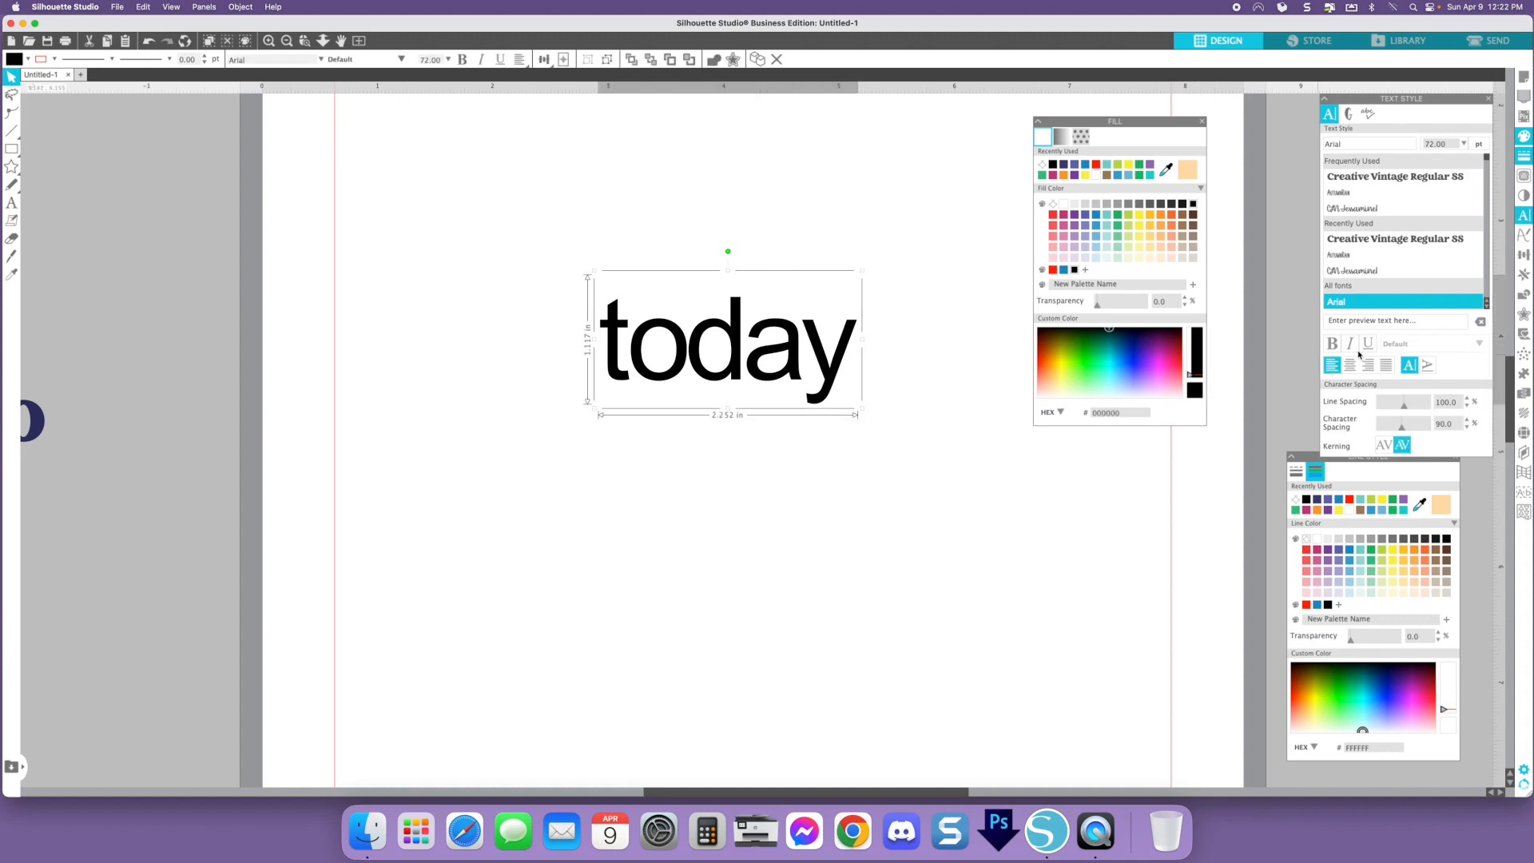
left_click(1468, 422)
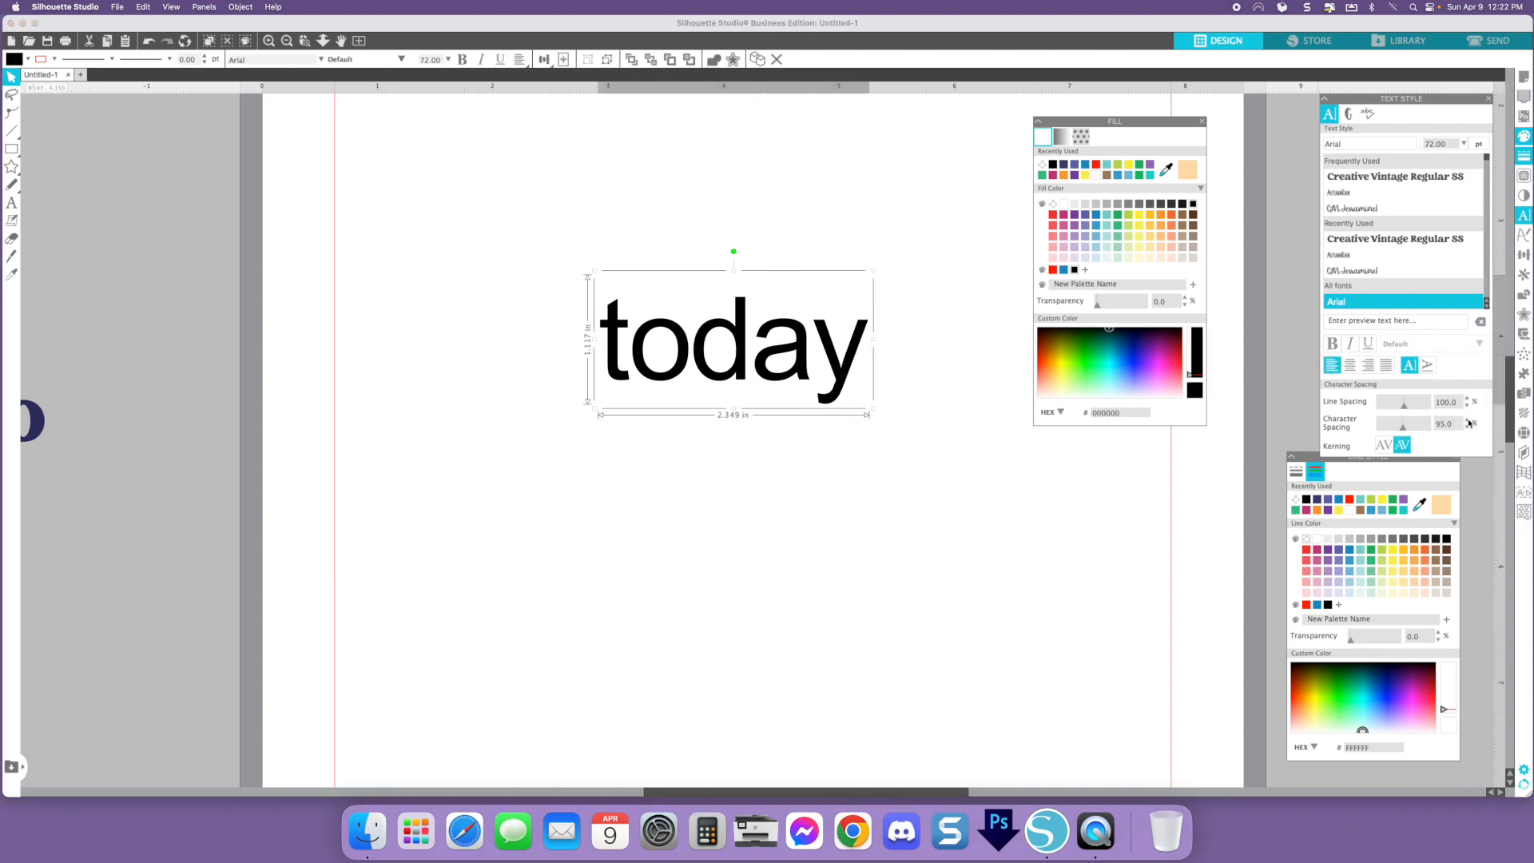
left_click(1468, 422)
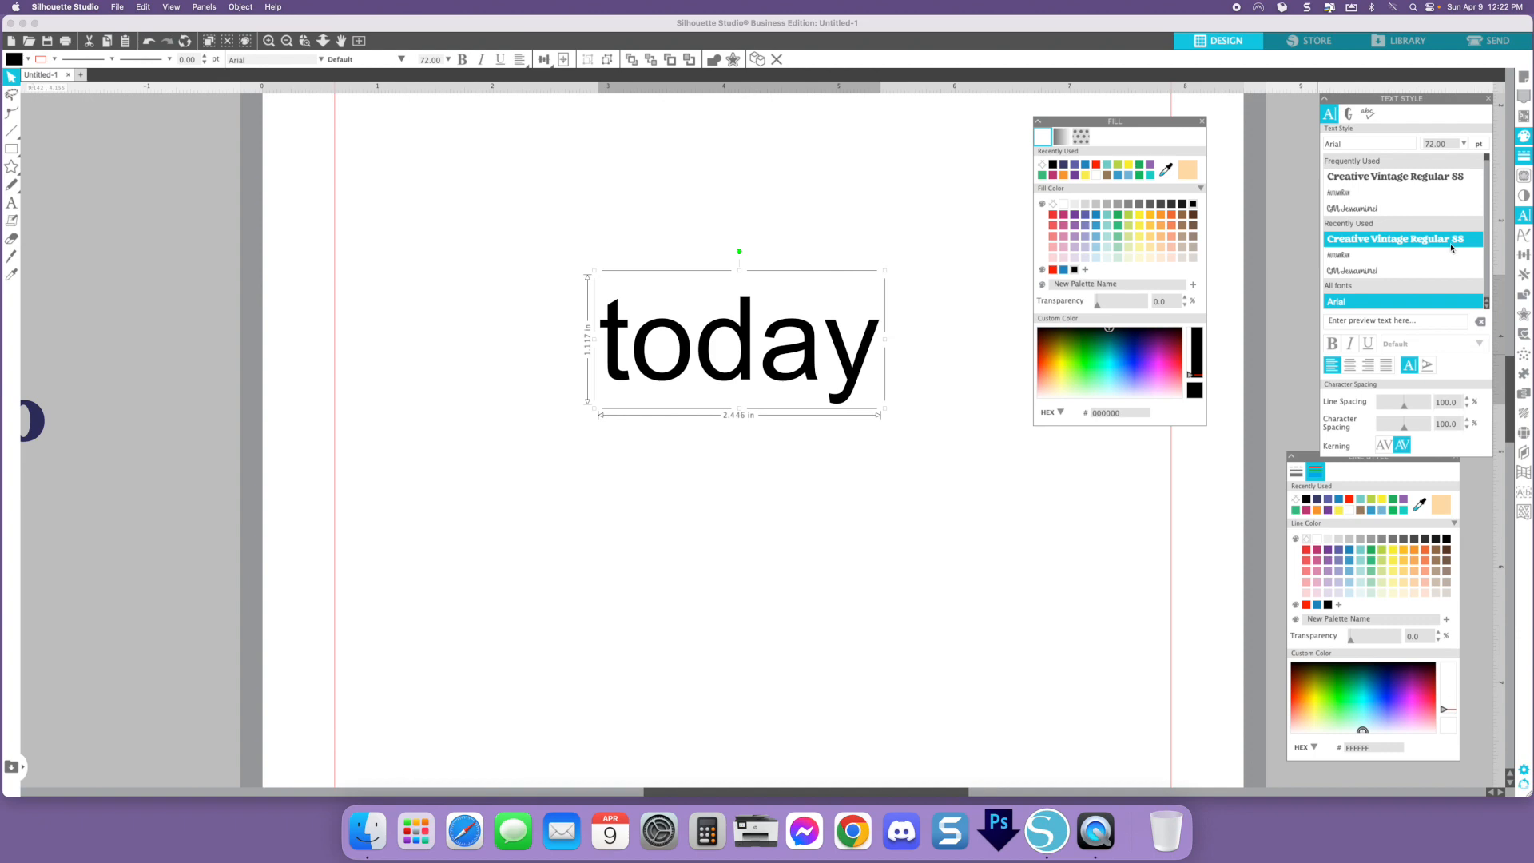
- Change the font of the "today" text to BFC Simple Sarah
scroll(1451, 248, "down", 10)
scroll(1451, 248, "down", 10)
scroll(1452, 248, "down", 3)
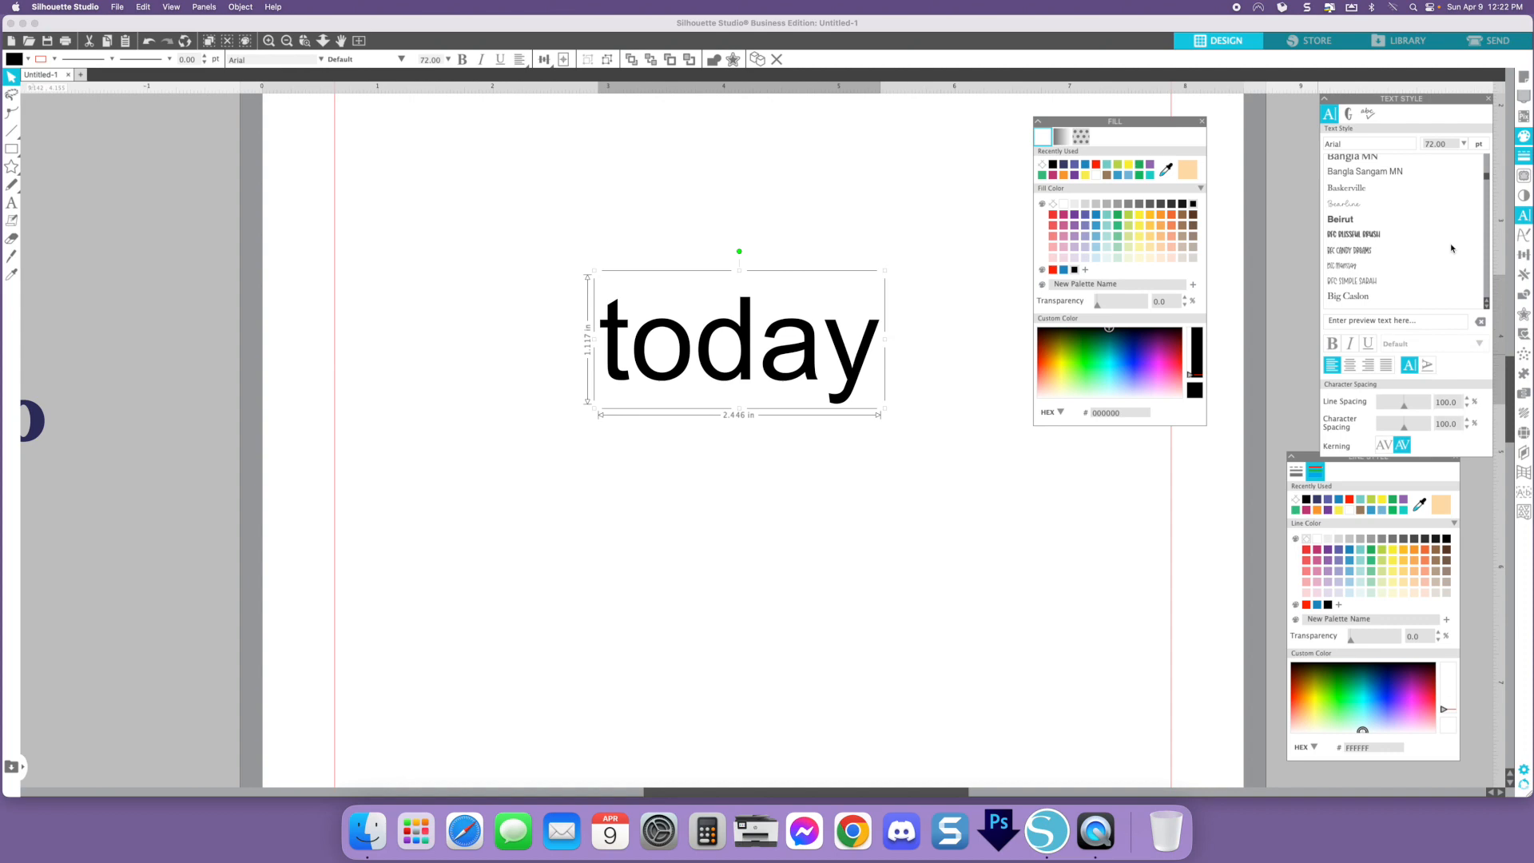
scroll(1420, 263, "up", 1)
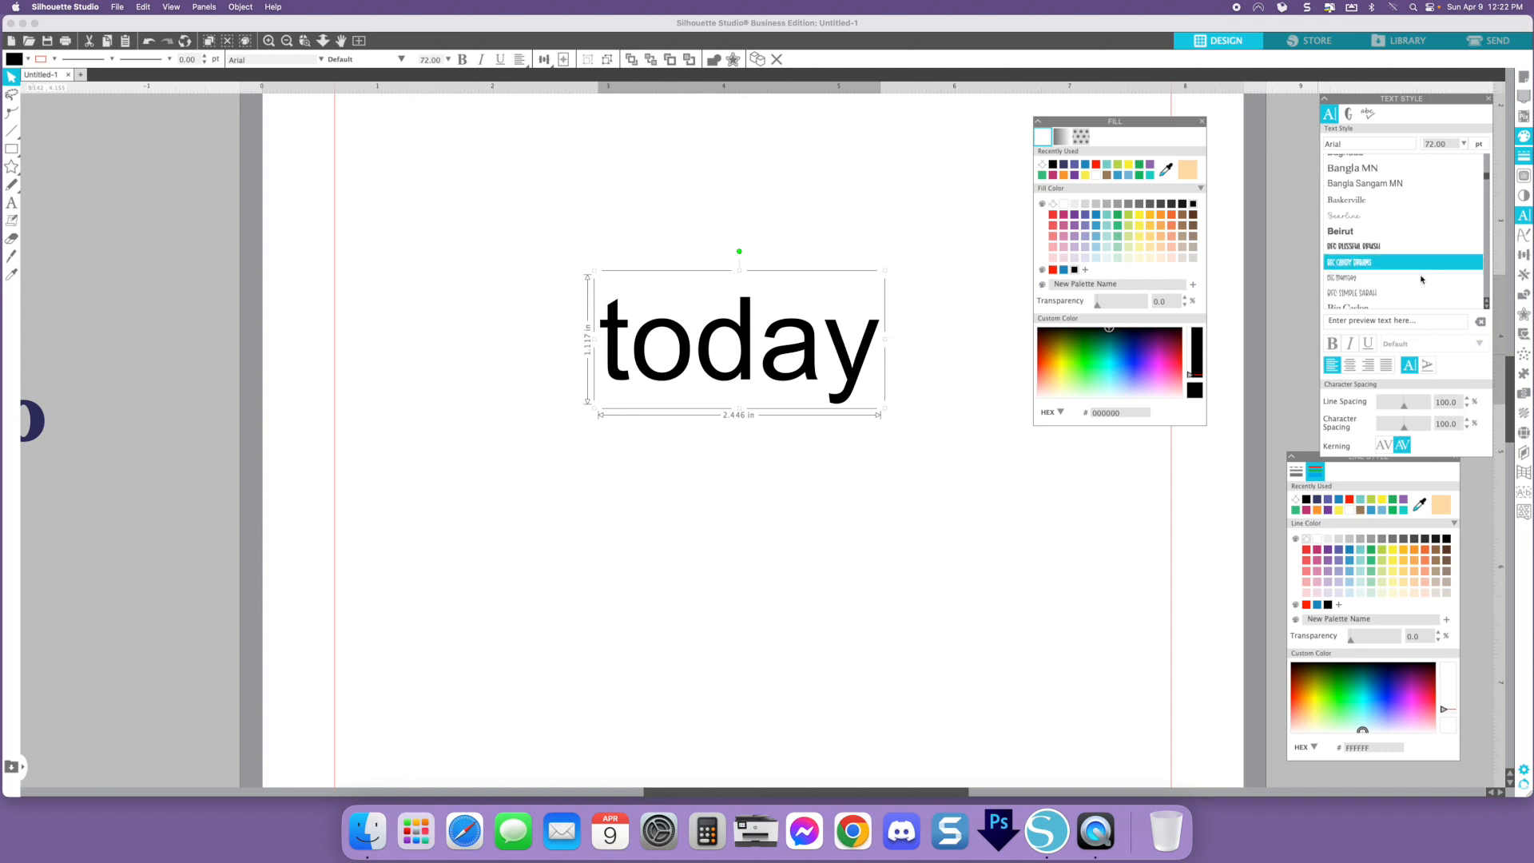
left_click(1418, 291)
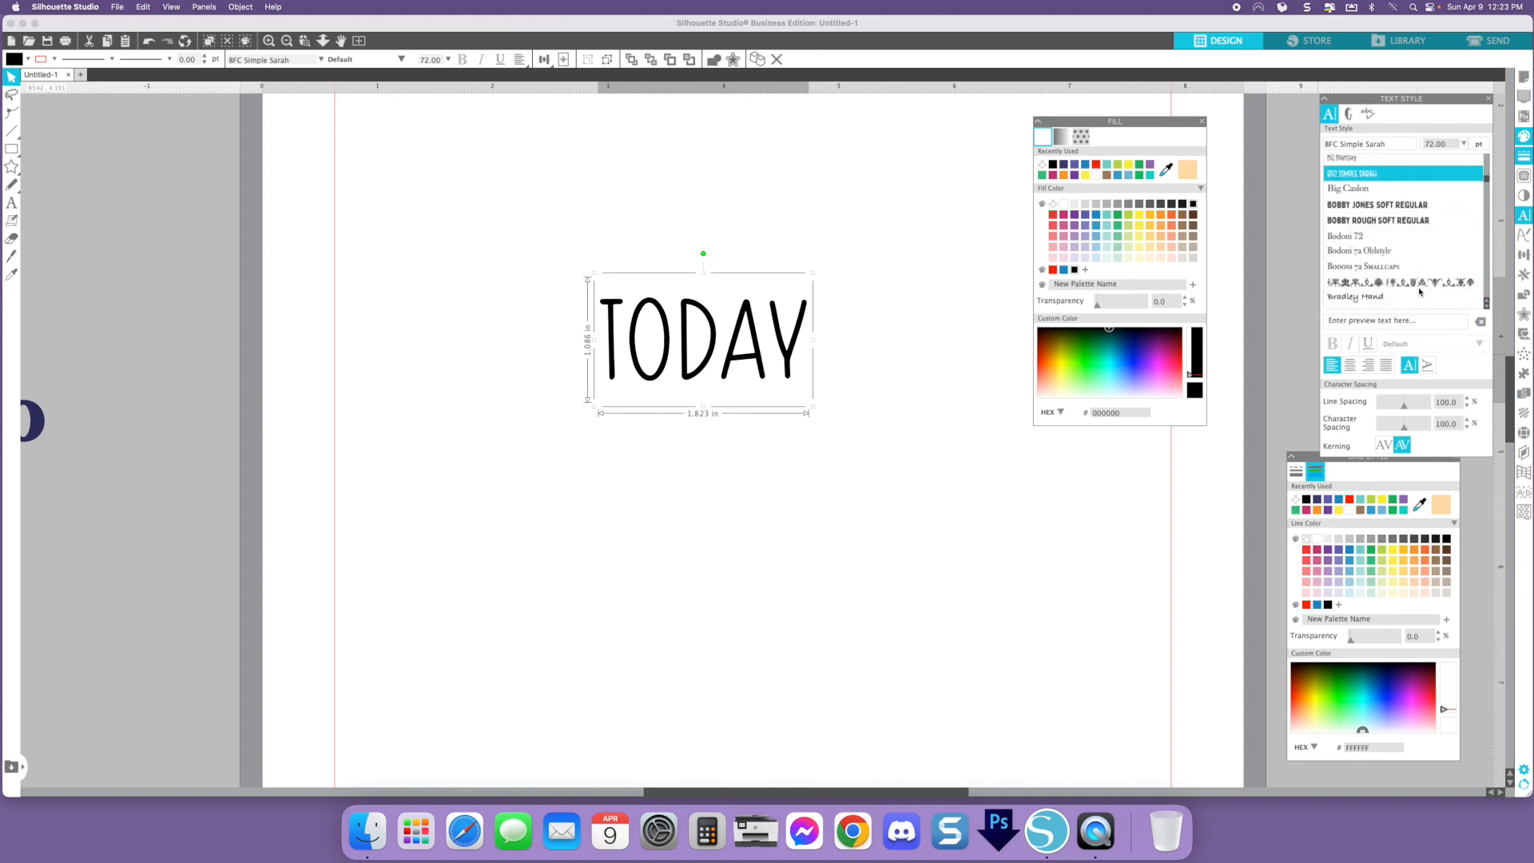
scroll(1419, 291, "down", 5)
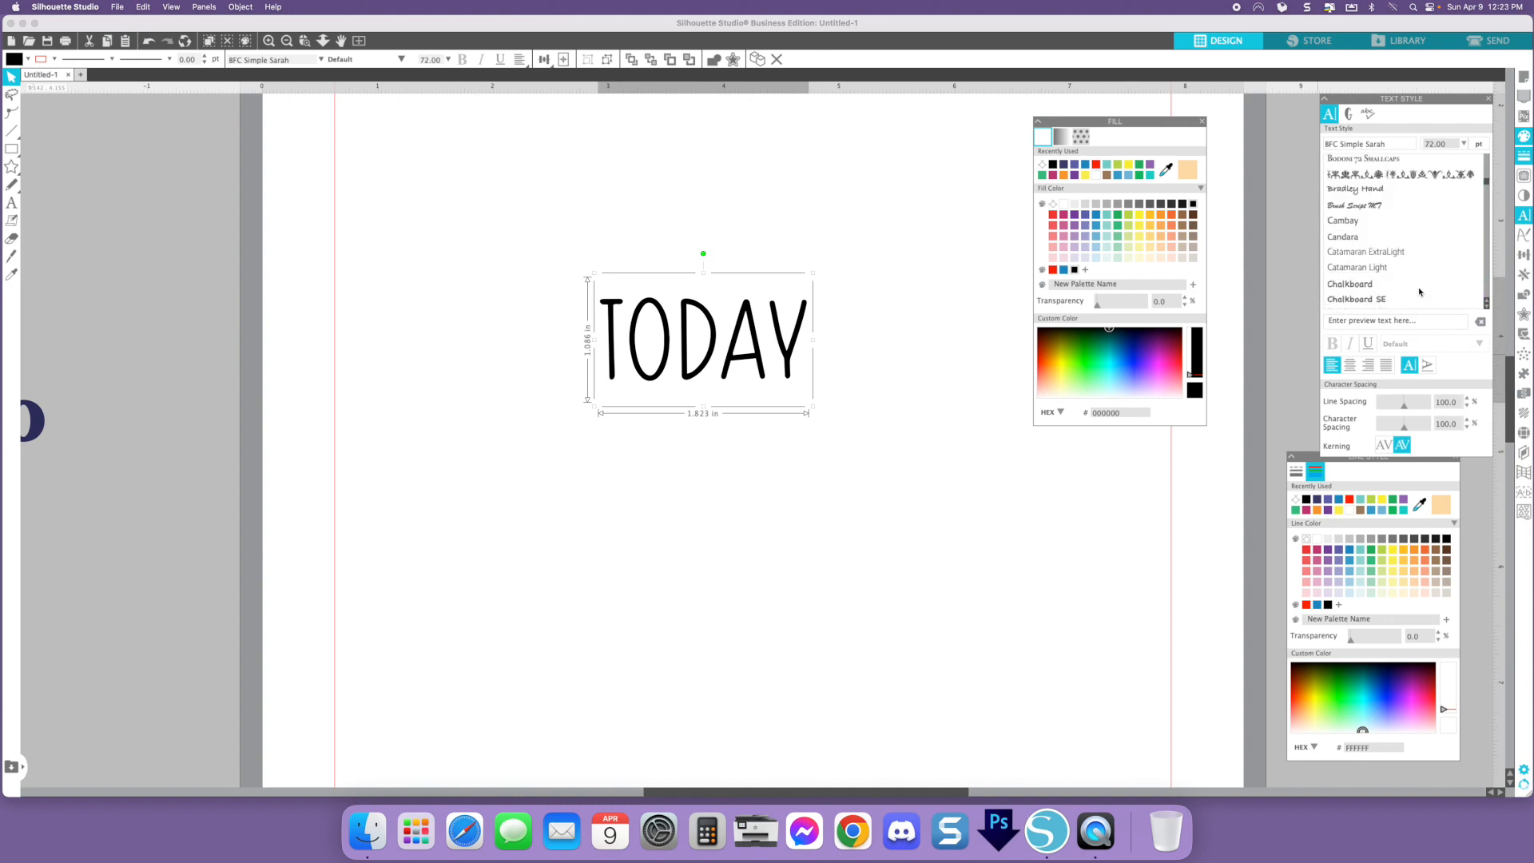
- Select the "today" text and reduce its character spacing to 90%
left_click(861, 401)
left_click(759, 360)
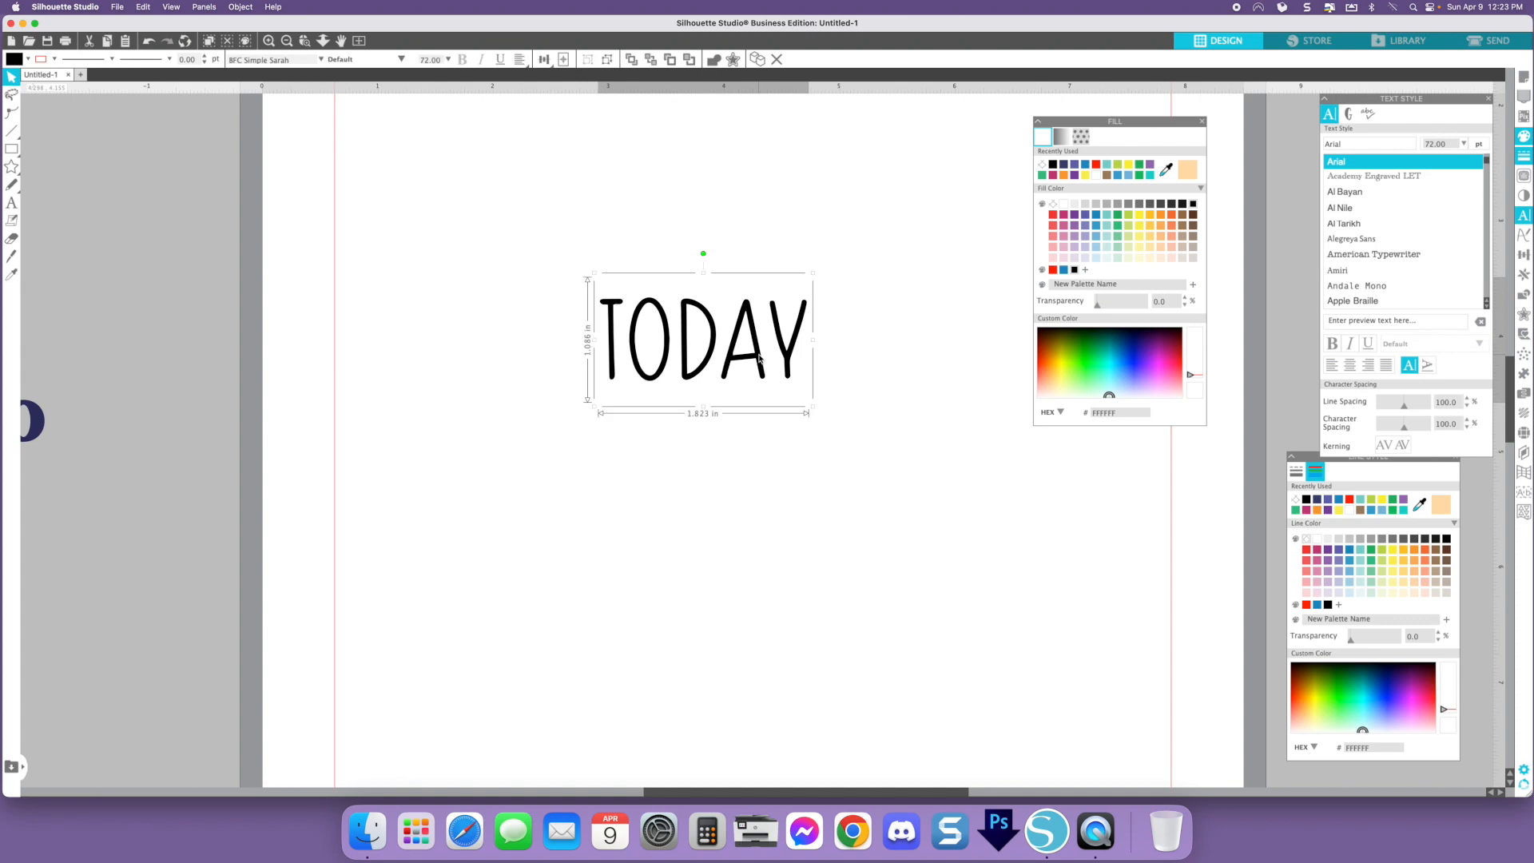
left_click(1466, 428)
left_click(1466, 428)
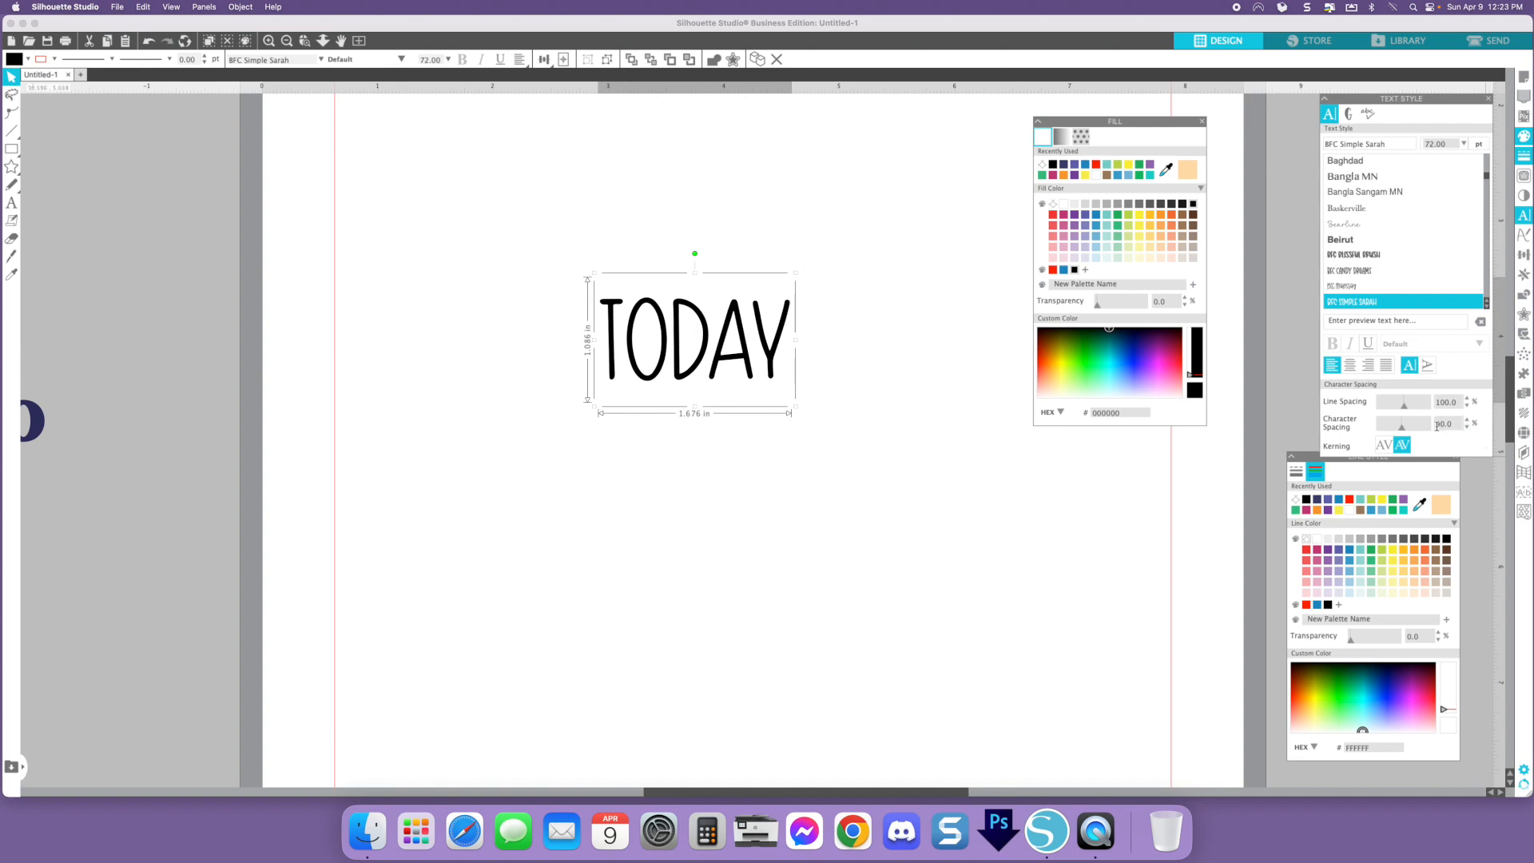
- Place a copy of the "today" text in the grey area off the page
left_click(577, 310)
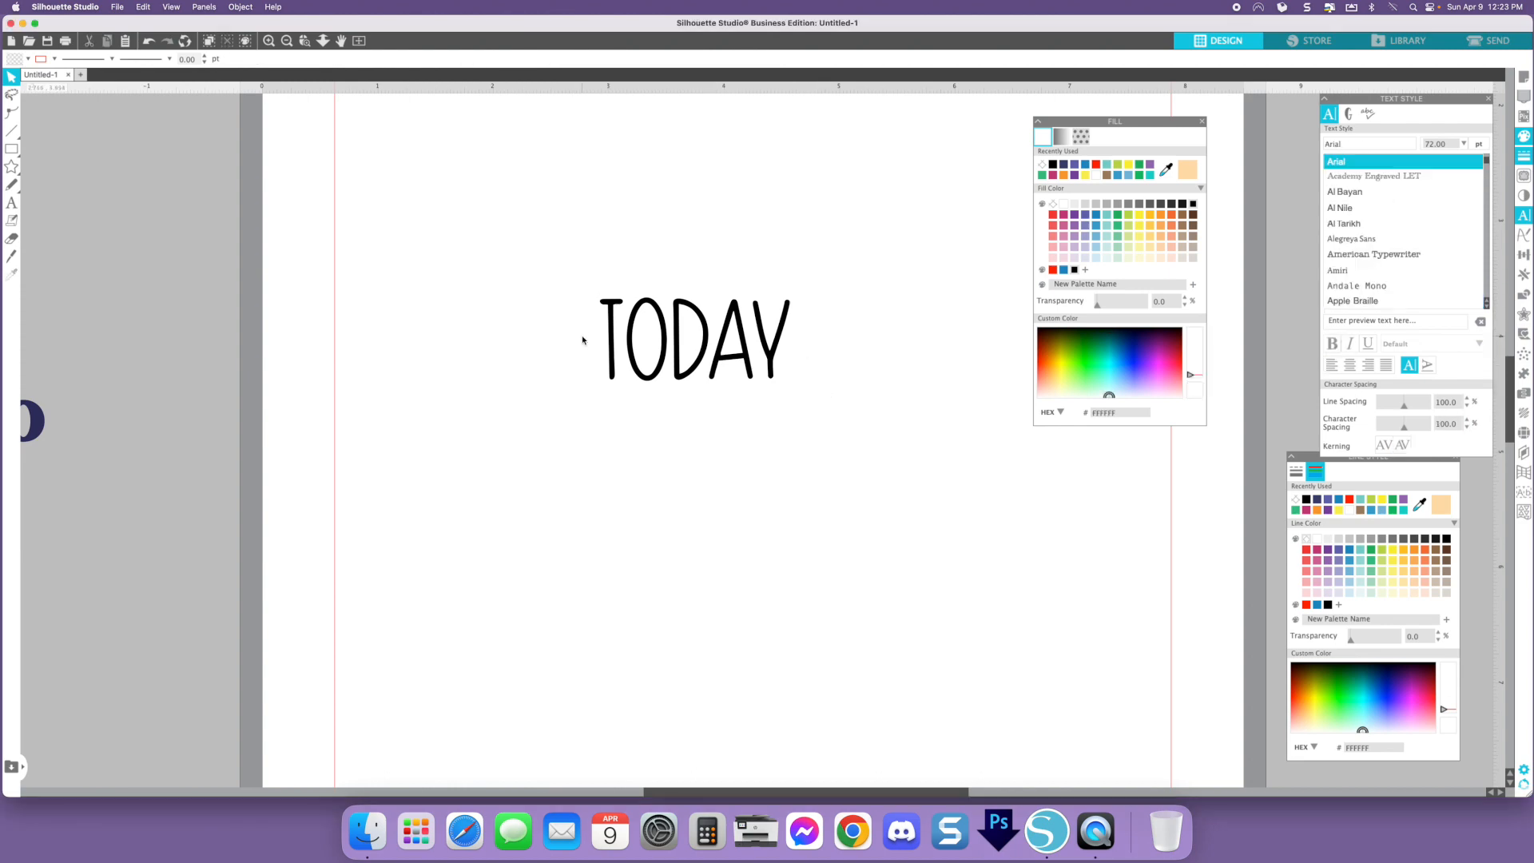
left_click(736, 317)
left_click_drag(737, 318, 154, 142)
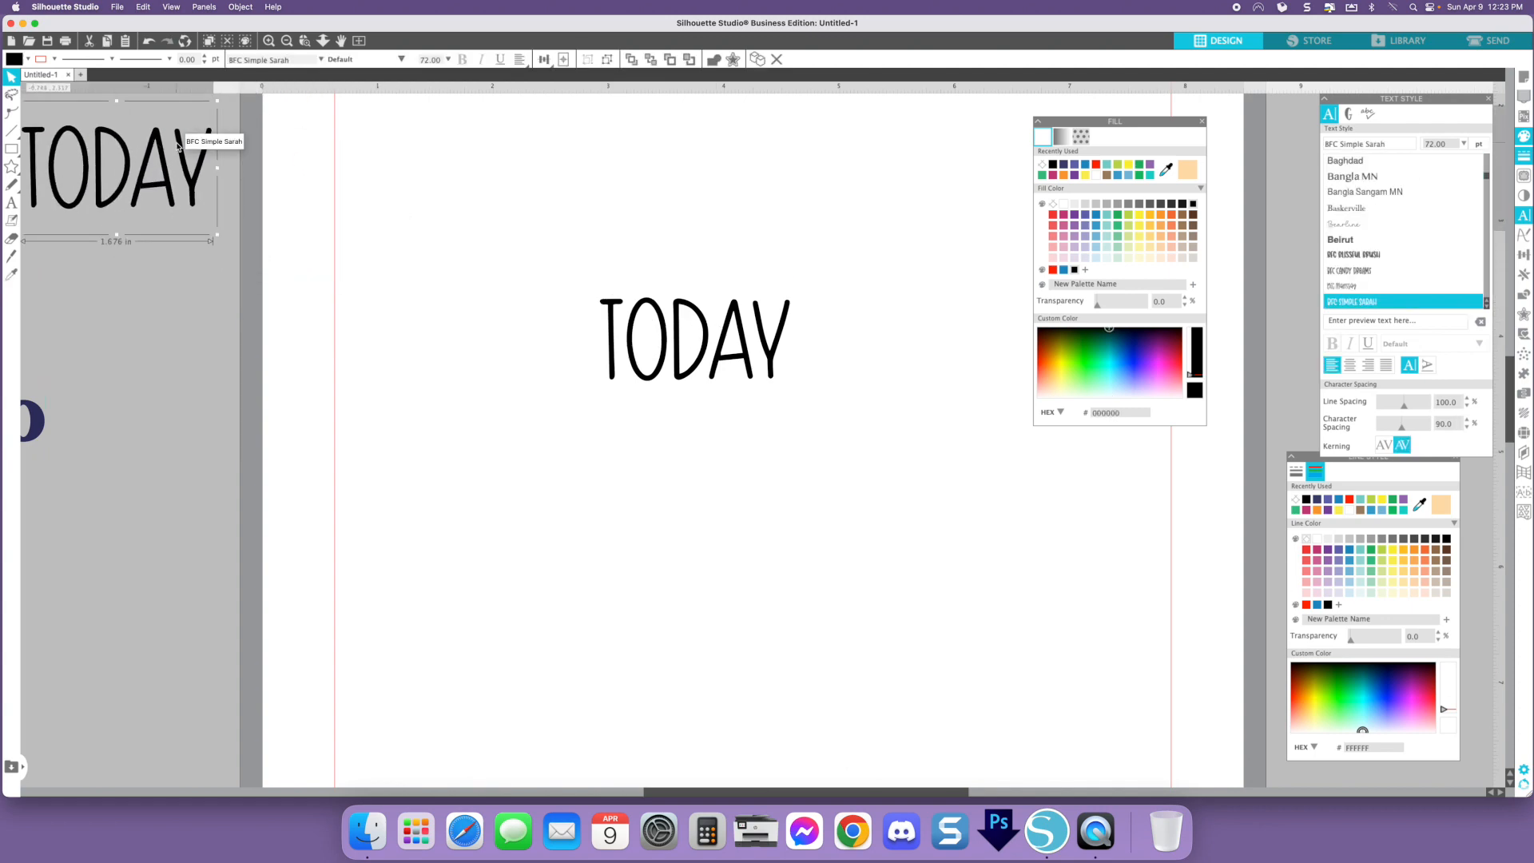
- Apply a 0.040 in offset with rounded corners around the "today" text on the page
left_click(883, 428)
left_click(779, 340)
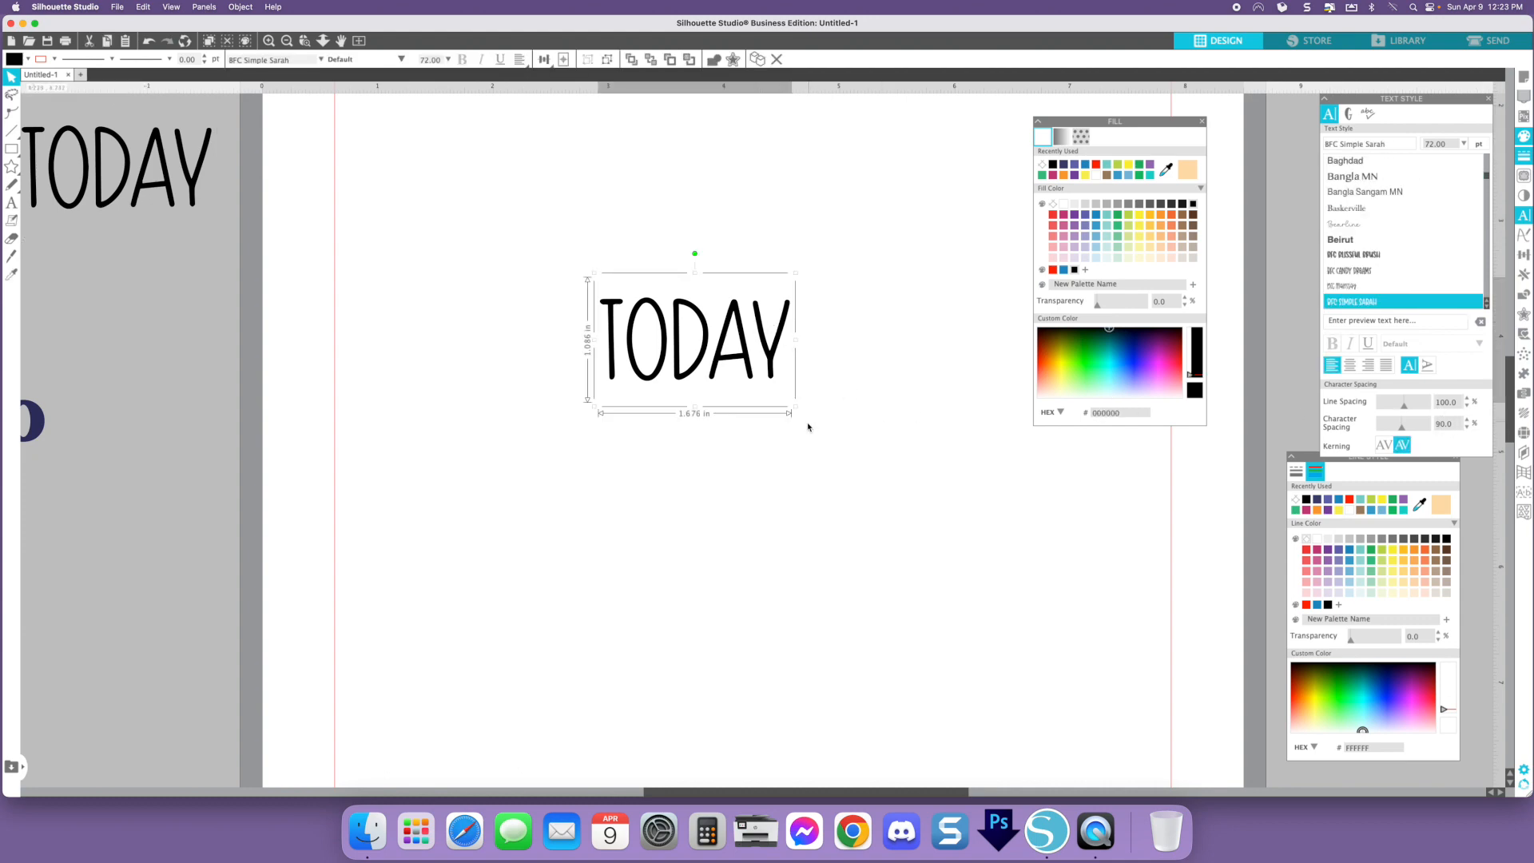
left_click(1525, 316)
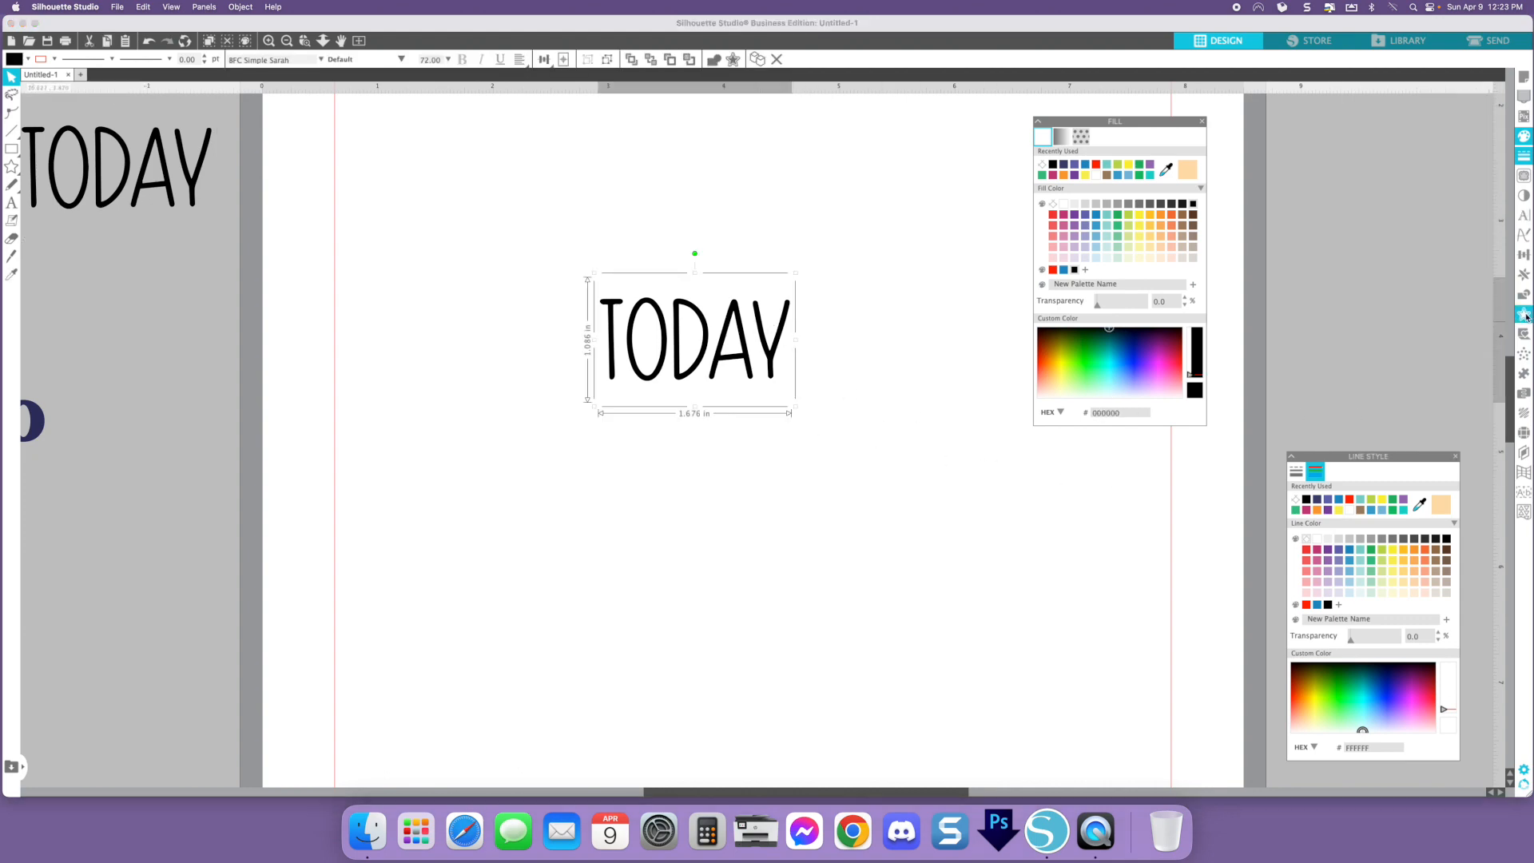
left_click(1524, 316)
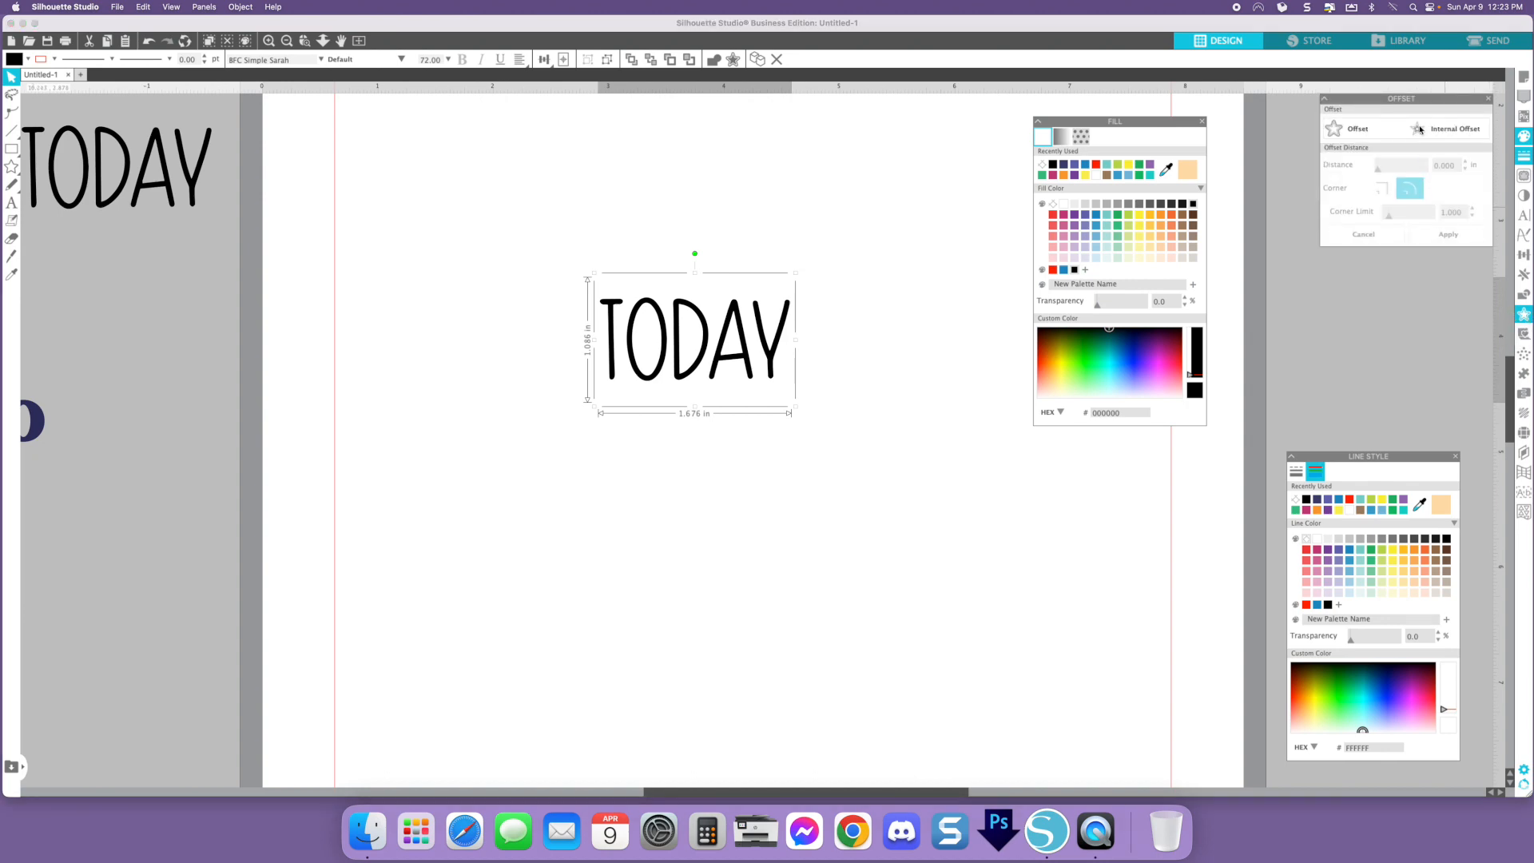
left_click_drag(1108, 460, 1090, 497)
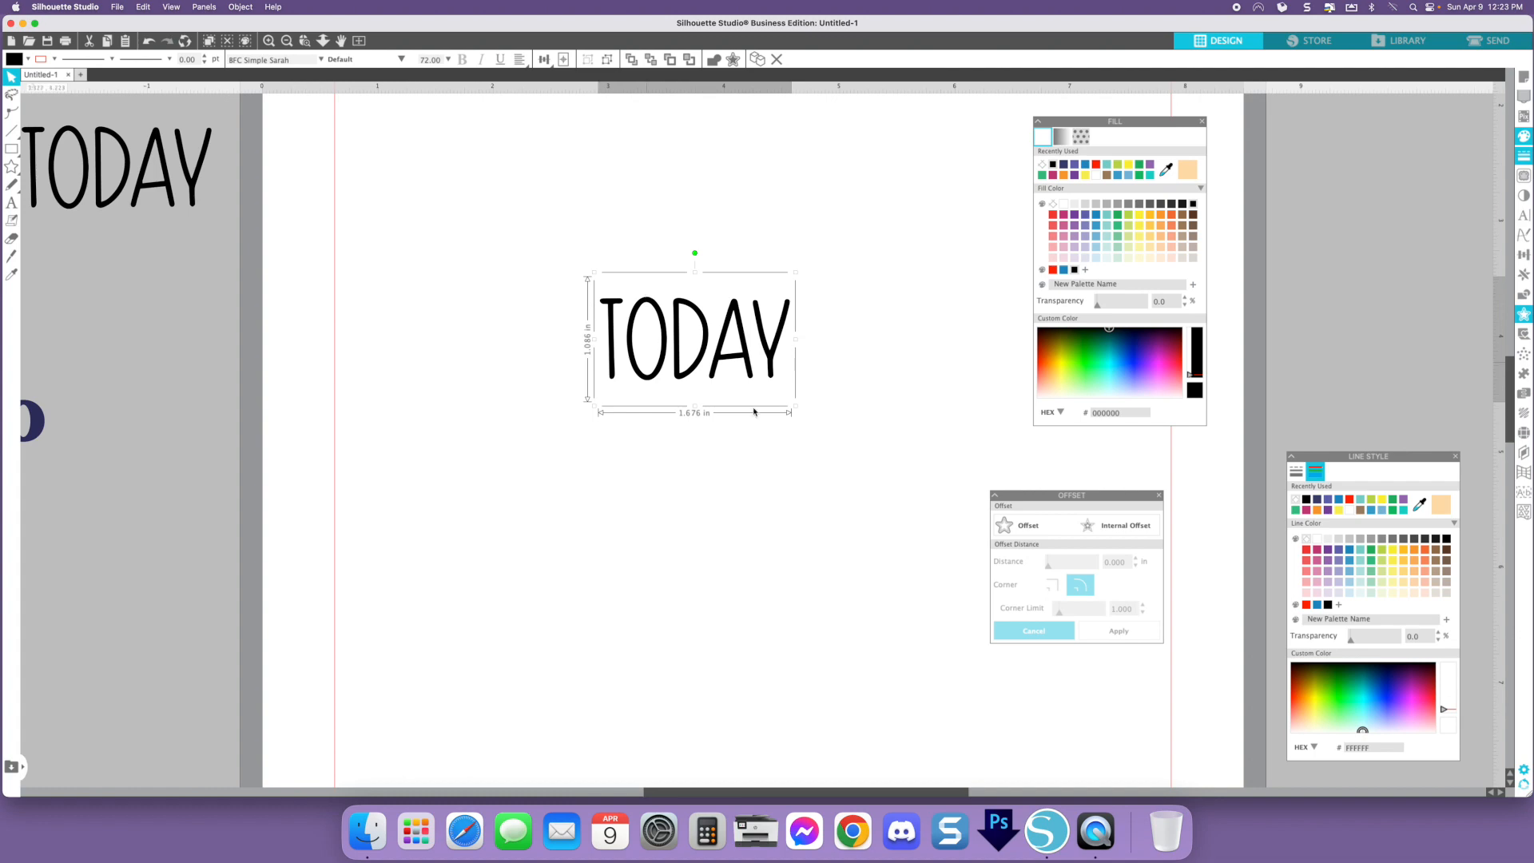
left_click(1013, 531)
left_click(1018, 529)
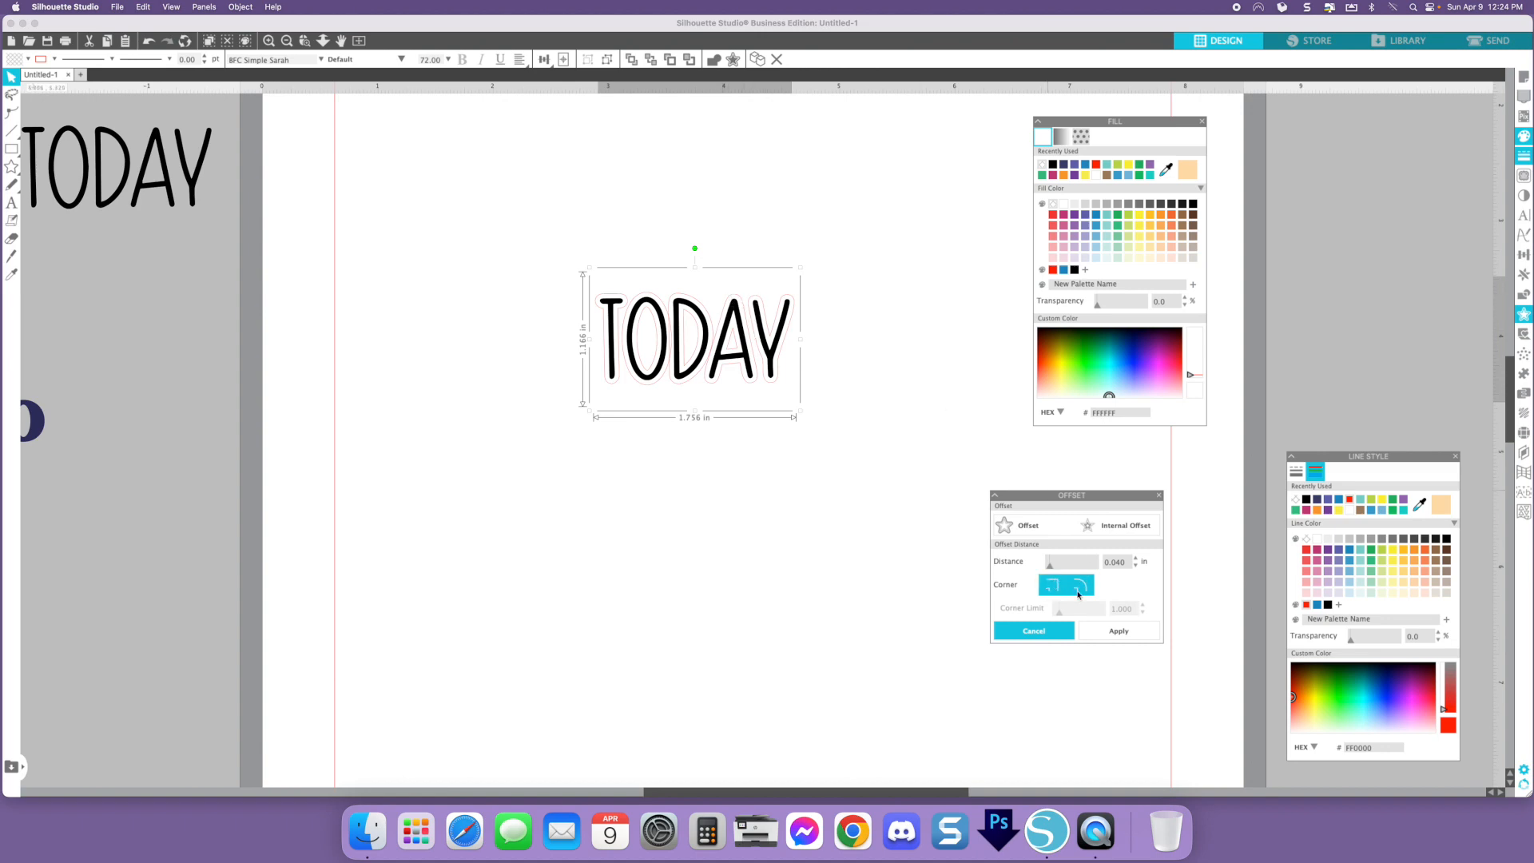
left_click(1116, 631)
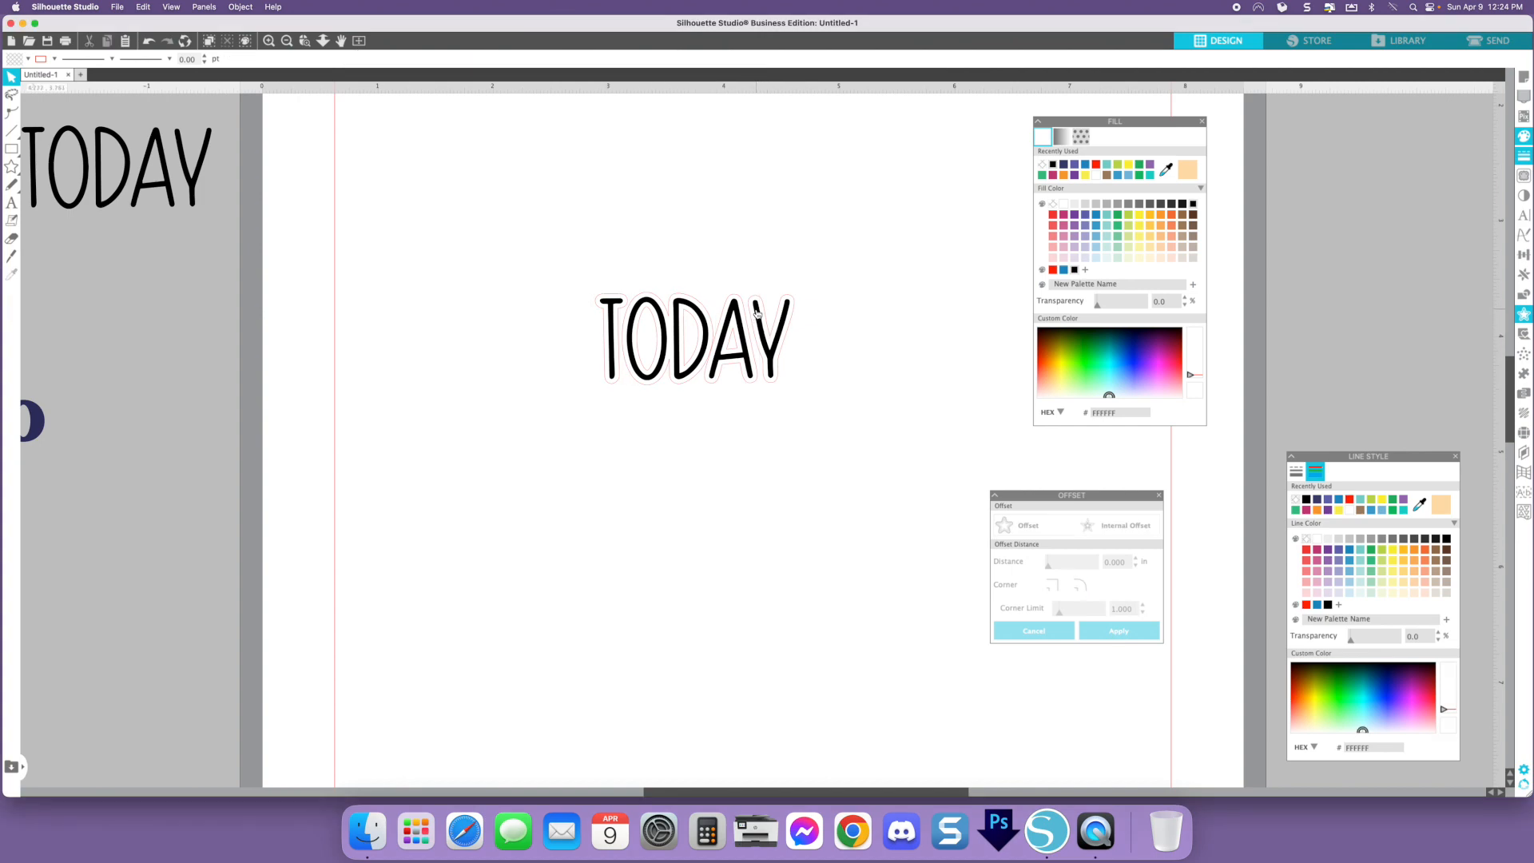
- Move the text away from its offset outline and select individual offset shapes
left_click_drag(757, 312, 762, 430)
key("Escape")
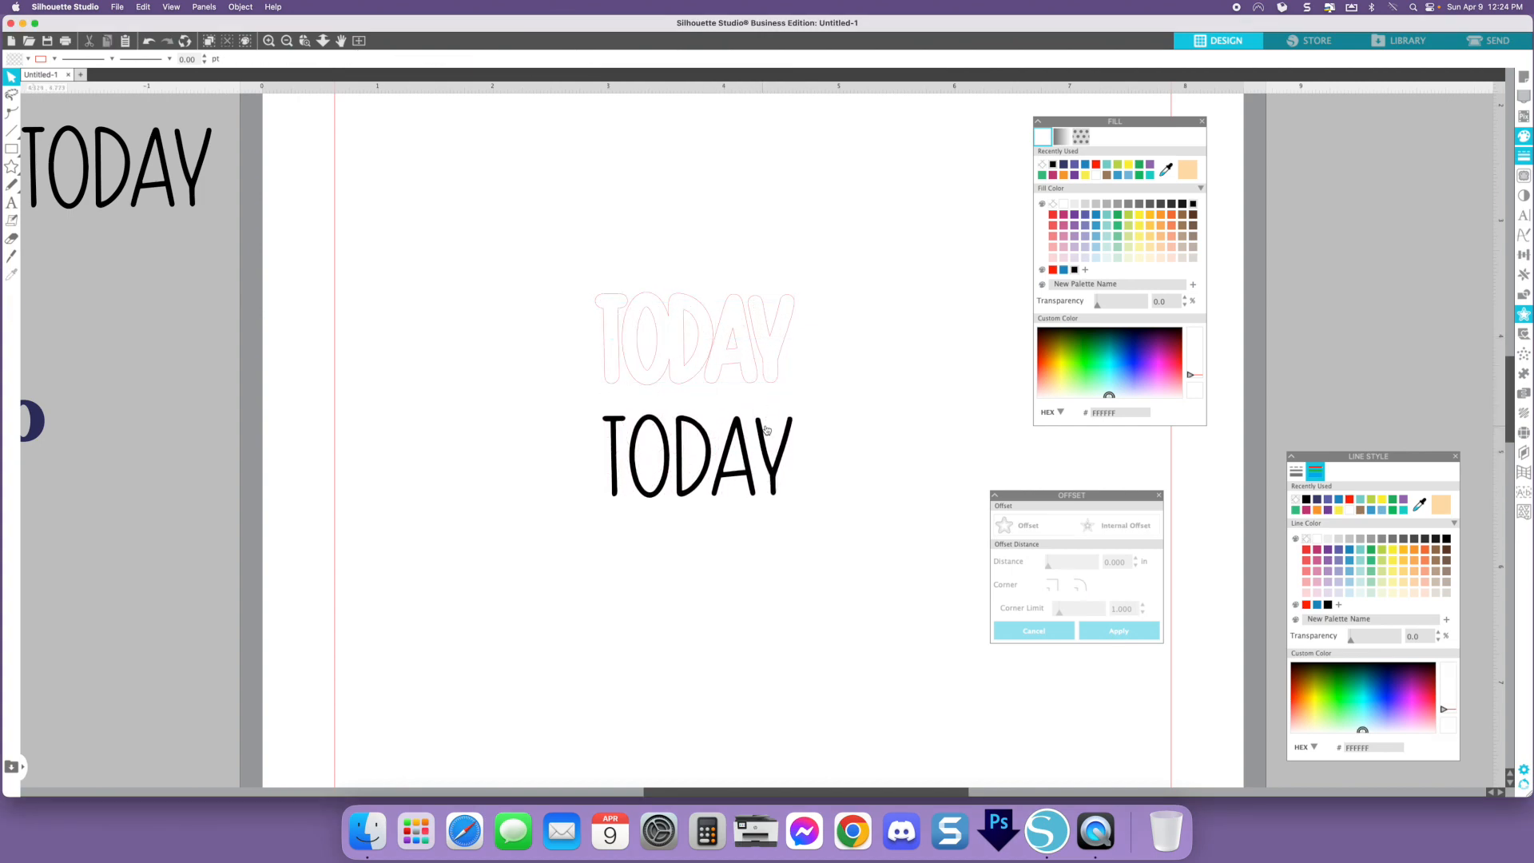
left_click(796, 317)
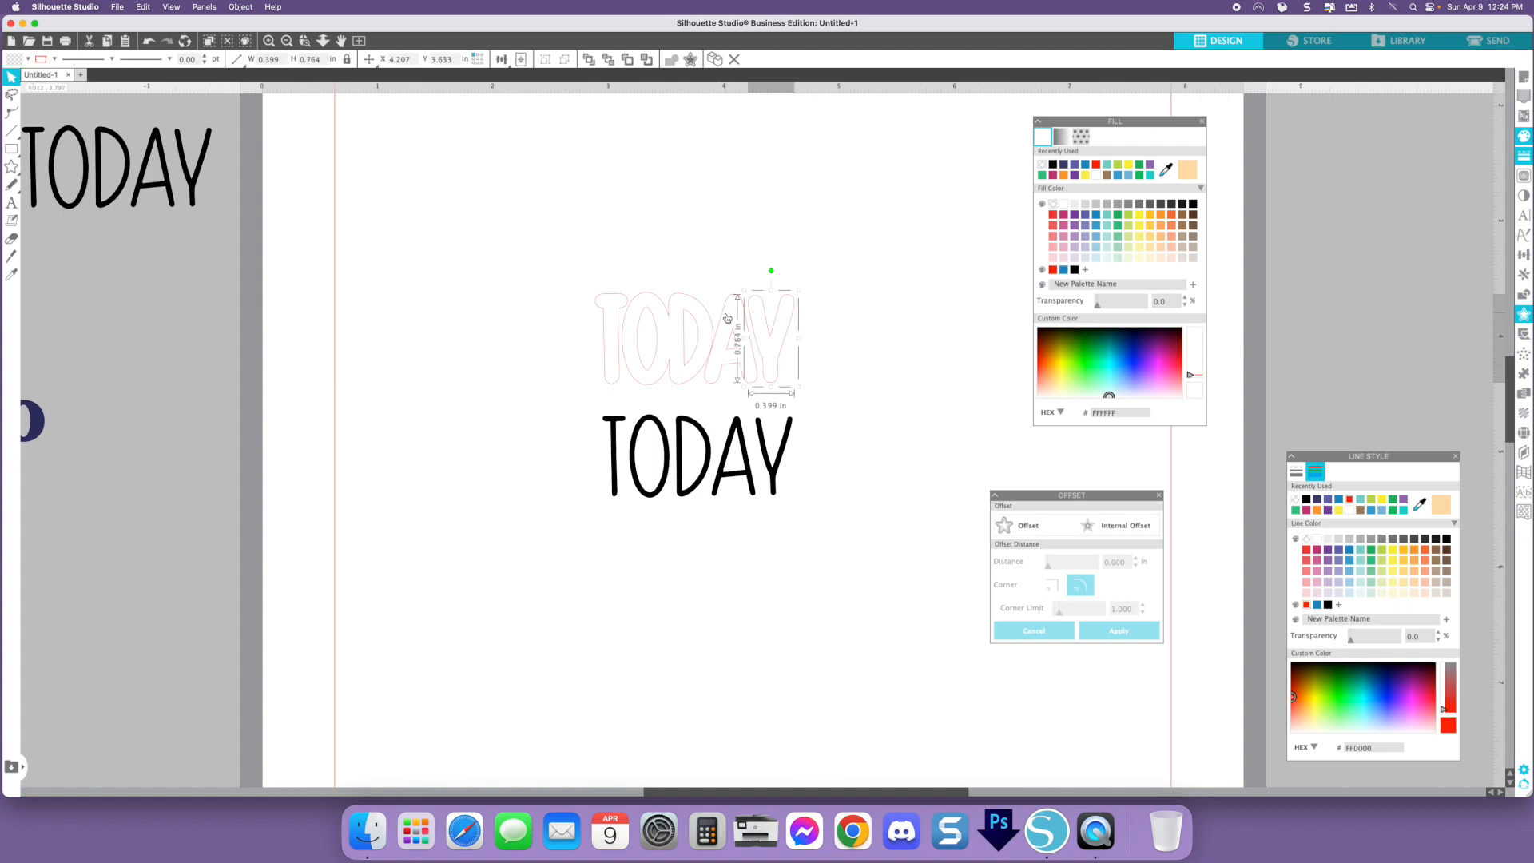
left_click(685, 301)
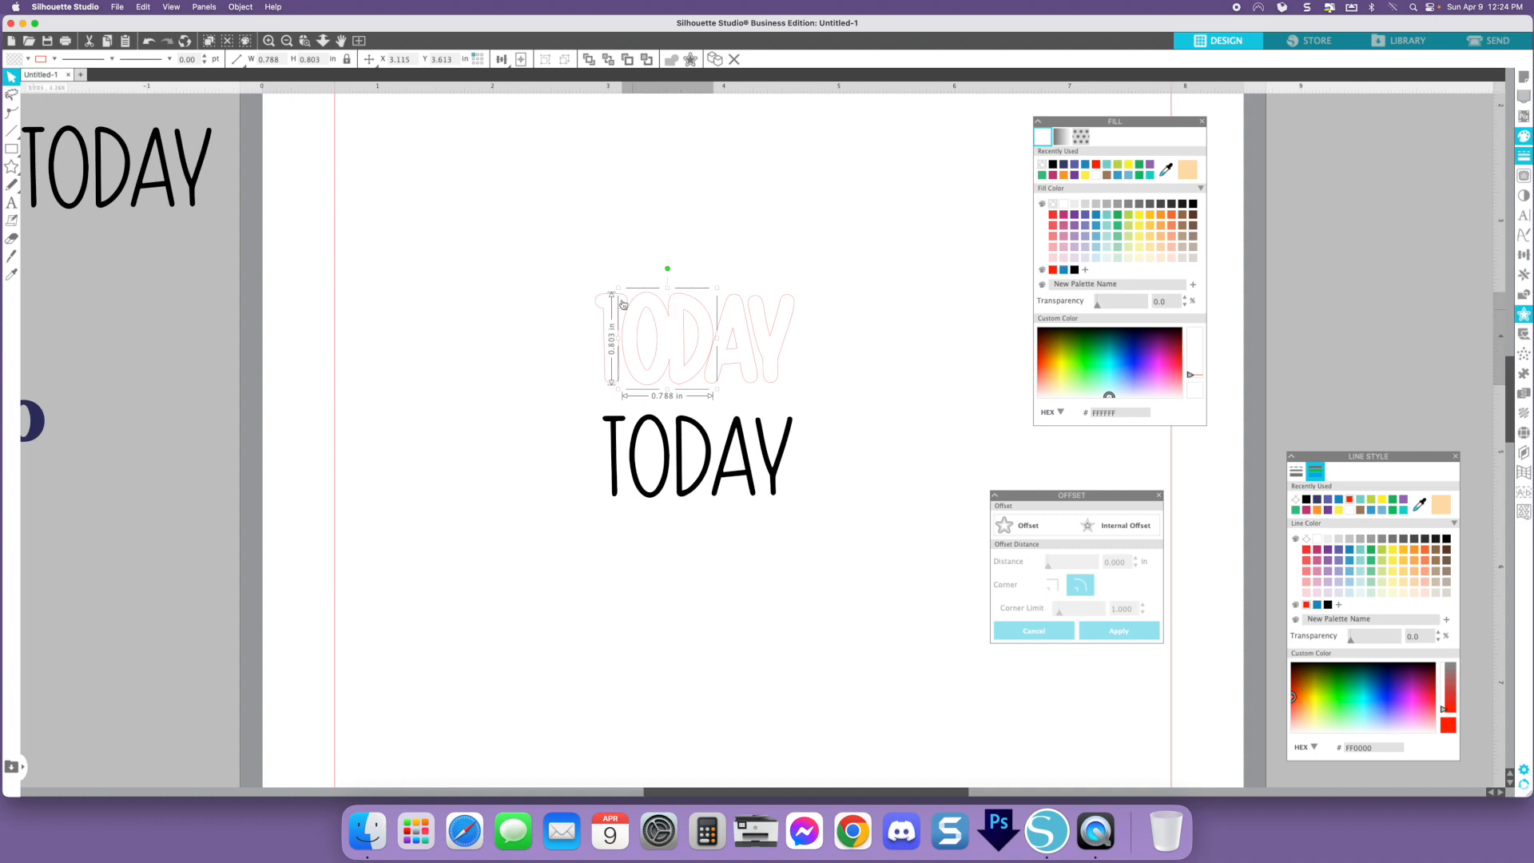
left_click(728, 302)
left_click(761, 301)
left_click(863, 306)
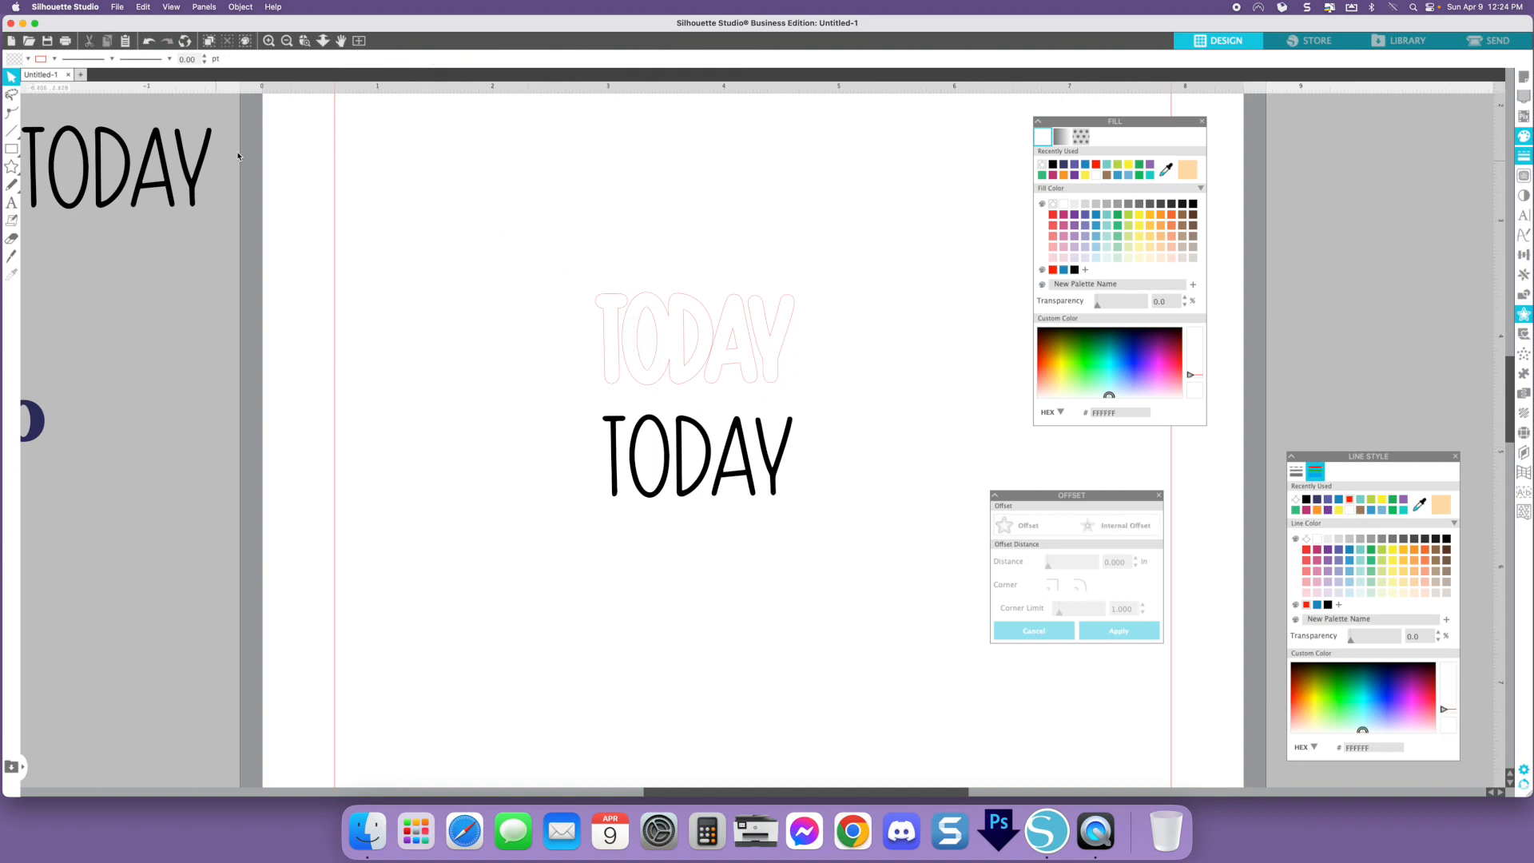
- Undo the move so the text sits back on its offset outline
left_click(149, 44)
left_click(148, 44)
left_click(148, 45)
left_click(149, 45)
left_click(148, 45)
left_click(148, 44)
left_click(148, 45)
left_click(148, 44)
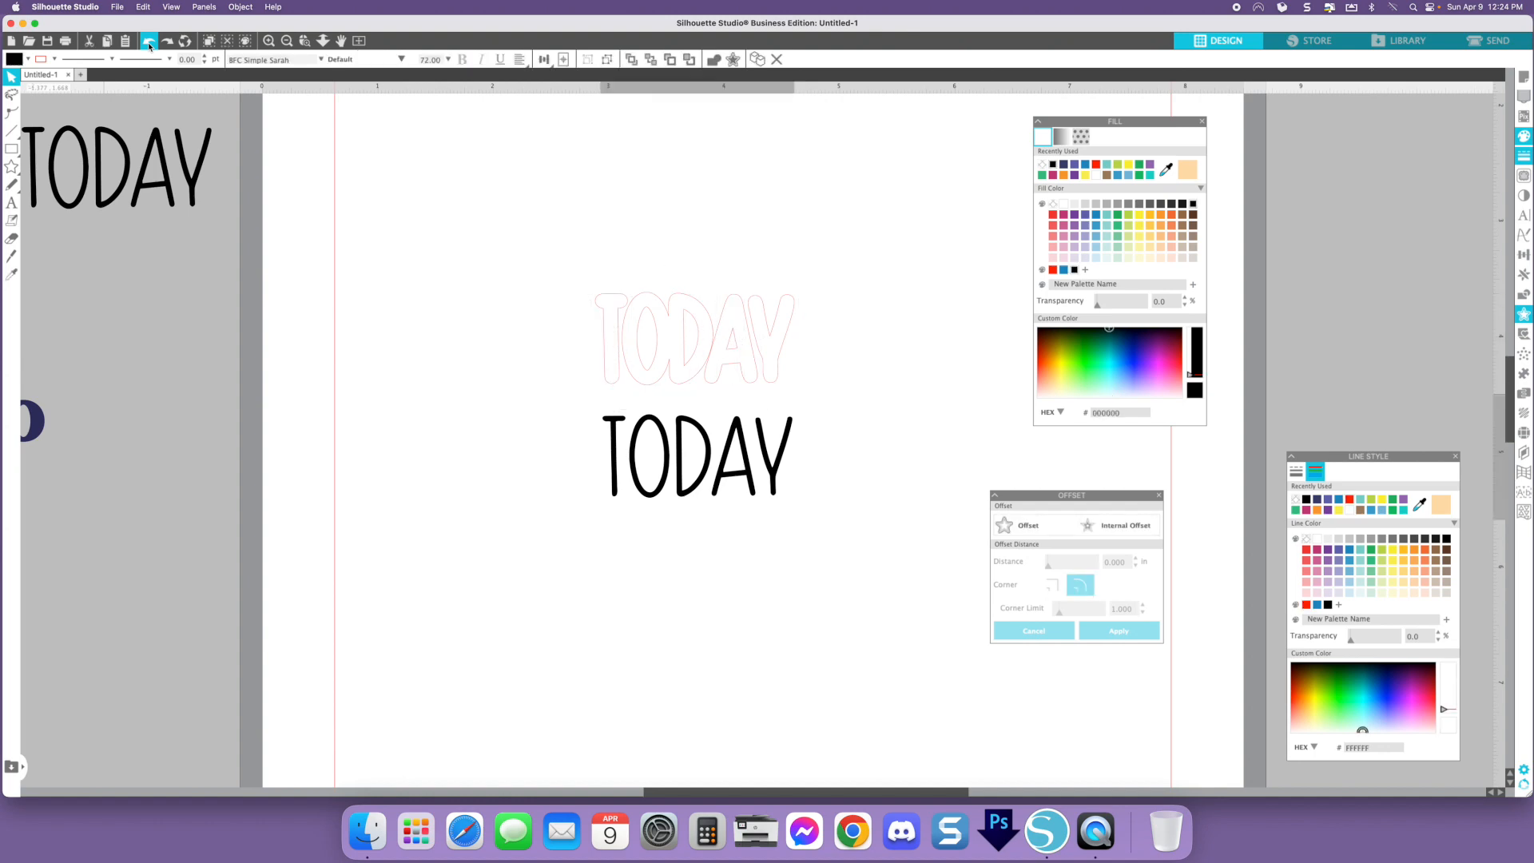
left_click(149, 45)
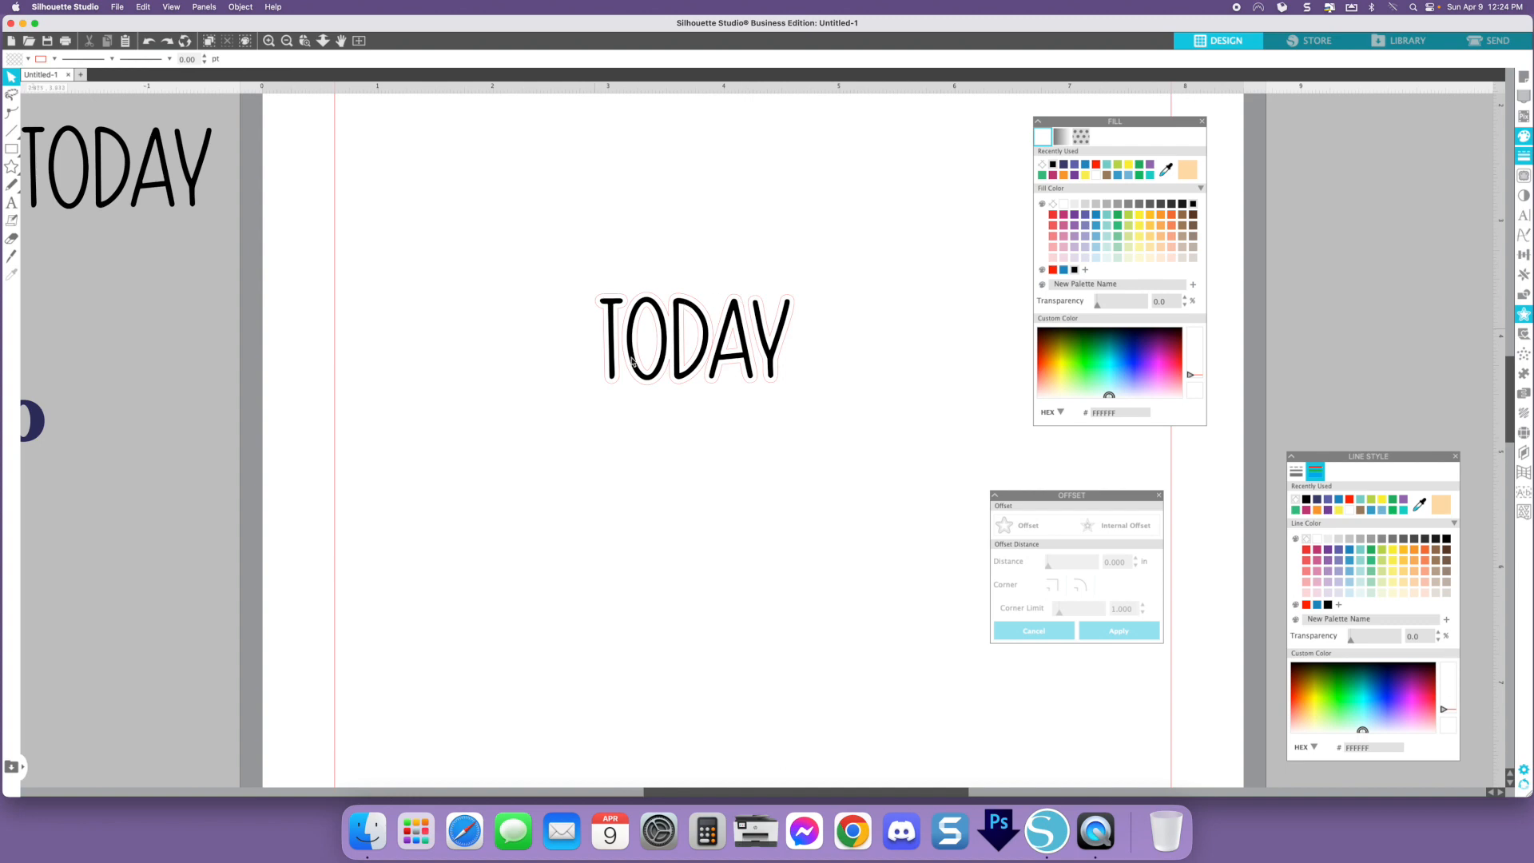
- Open the Layers panel and add a second layer
left_click(1522, 453)
left_click_drag(1411, 101, 1390, 166)
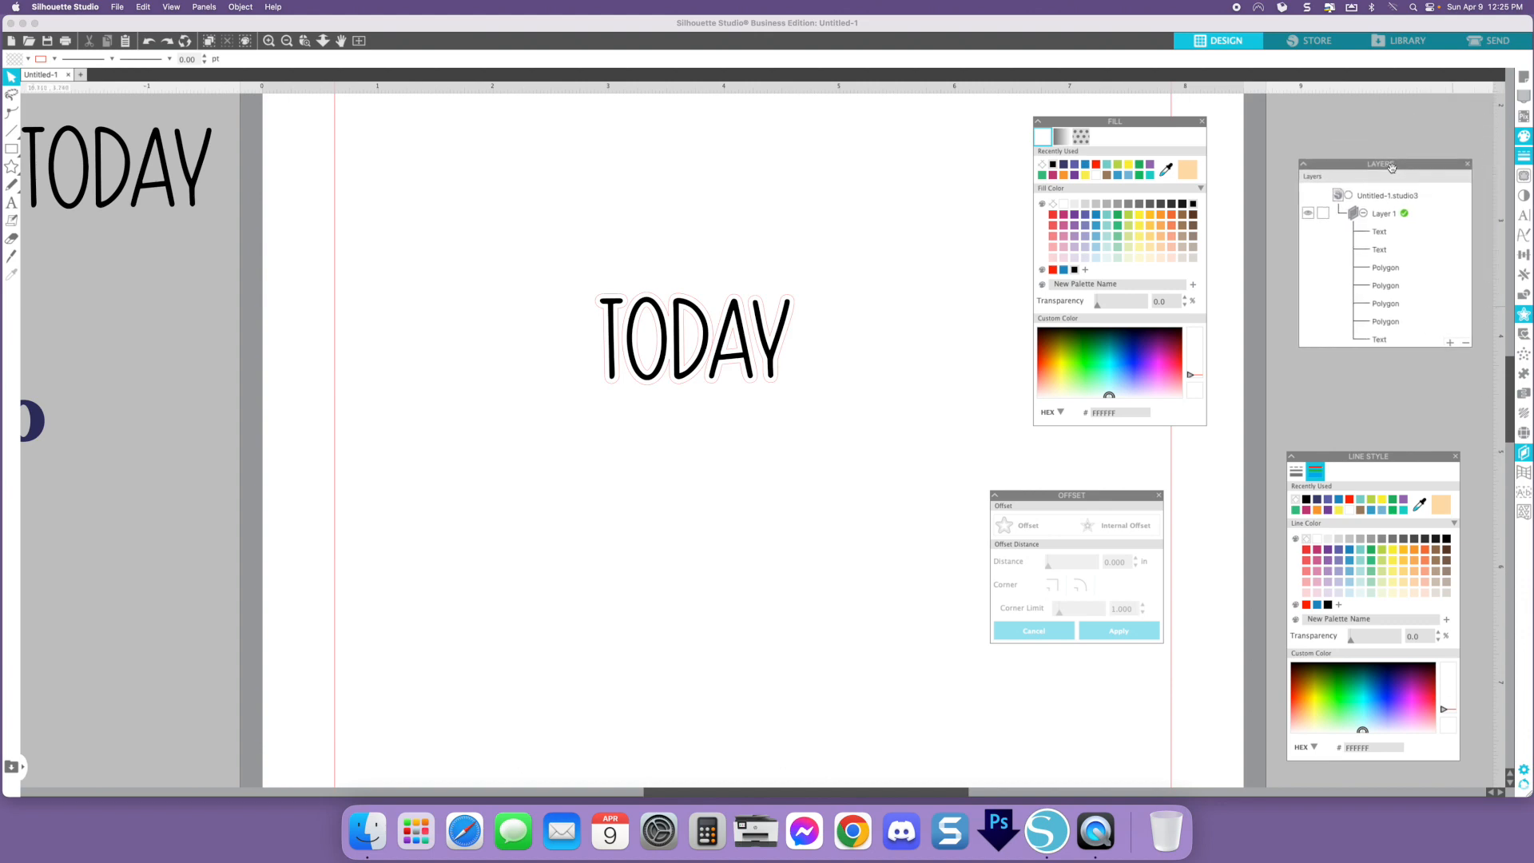
left_click(771, 364)
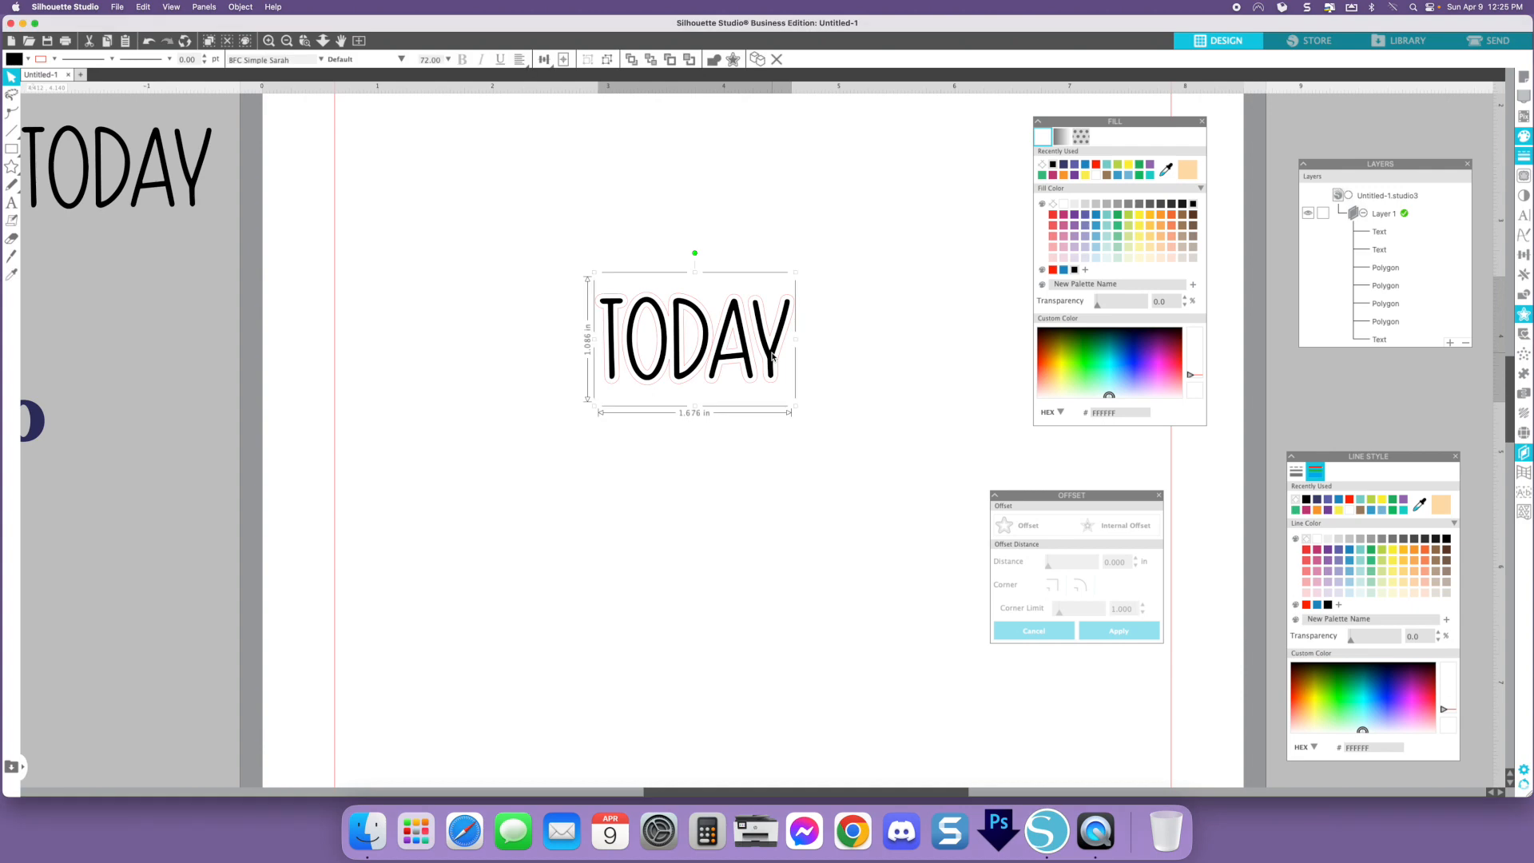
left_click(1449, 344)
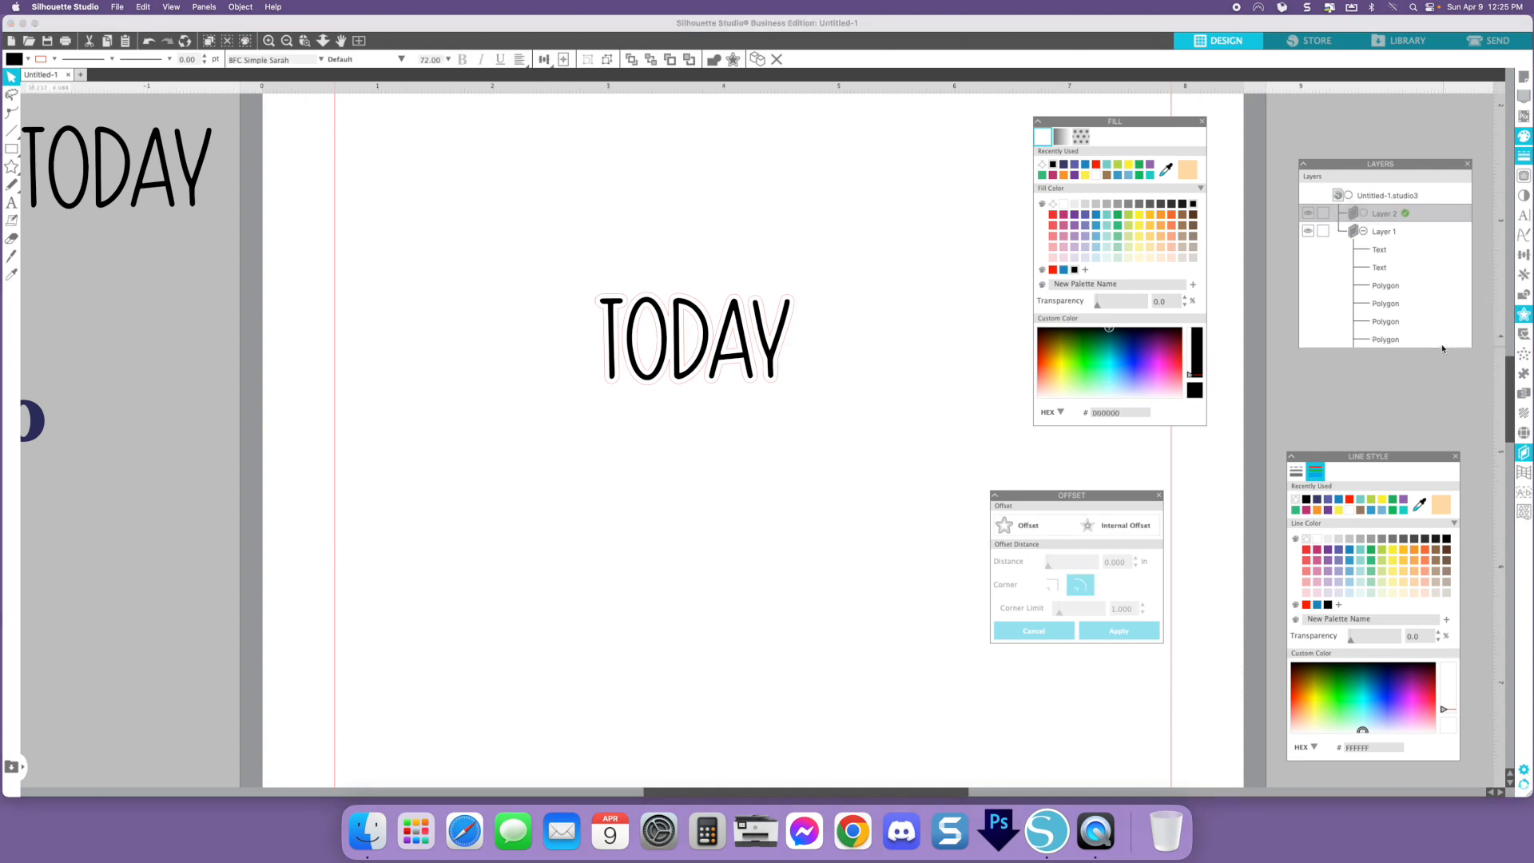
- Move the "today" text into Layer 2 and lock that layer
left_click(770, 354)
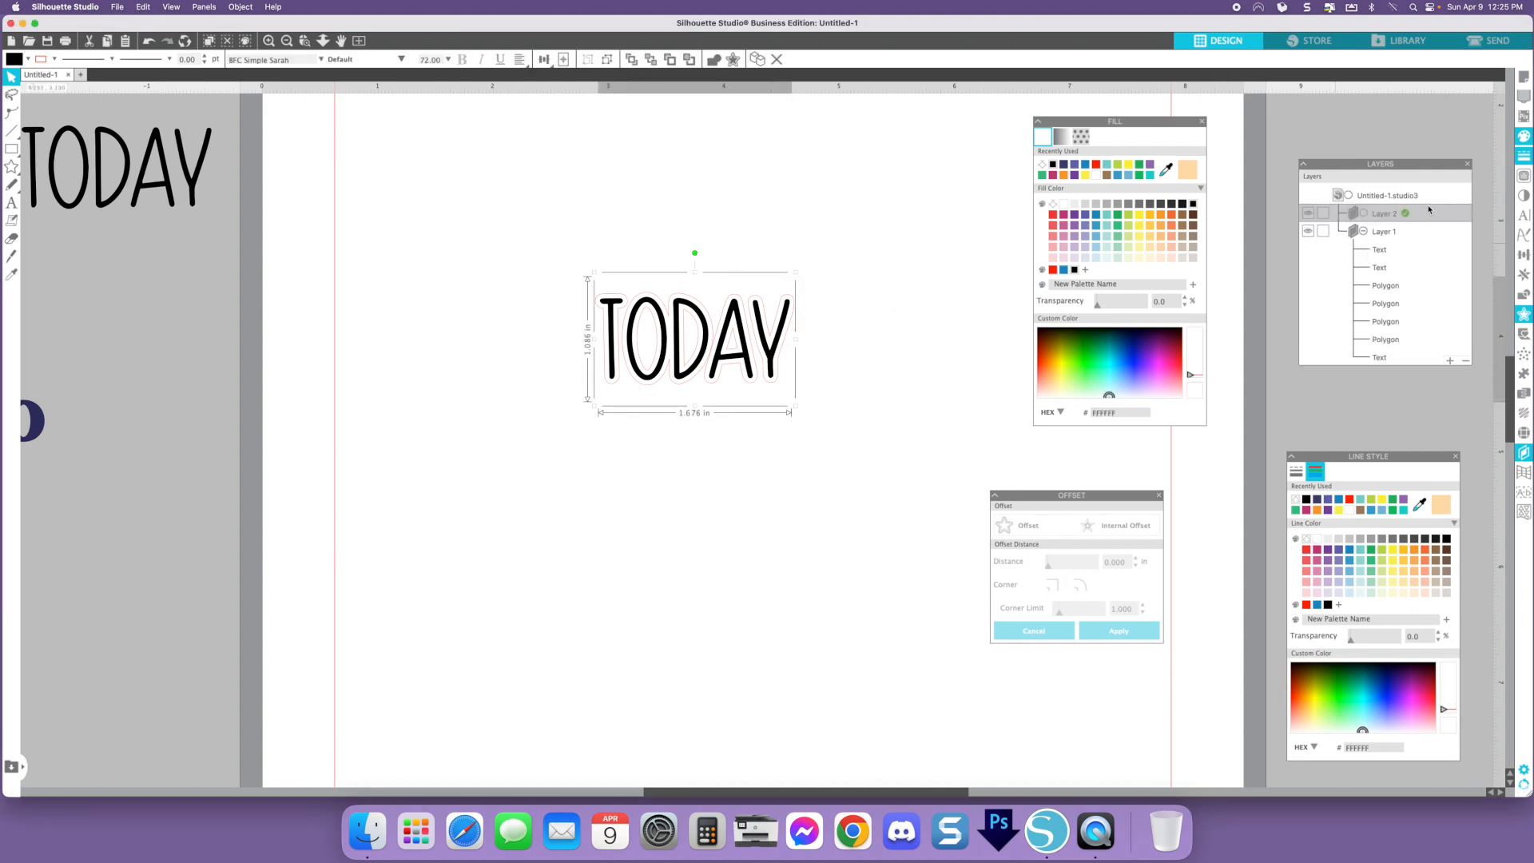
left_click_drag(1382, 234, 1327, 223)
left_click(1323, 214)
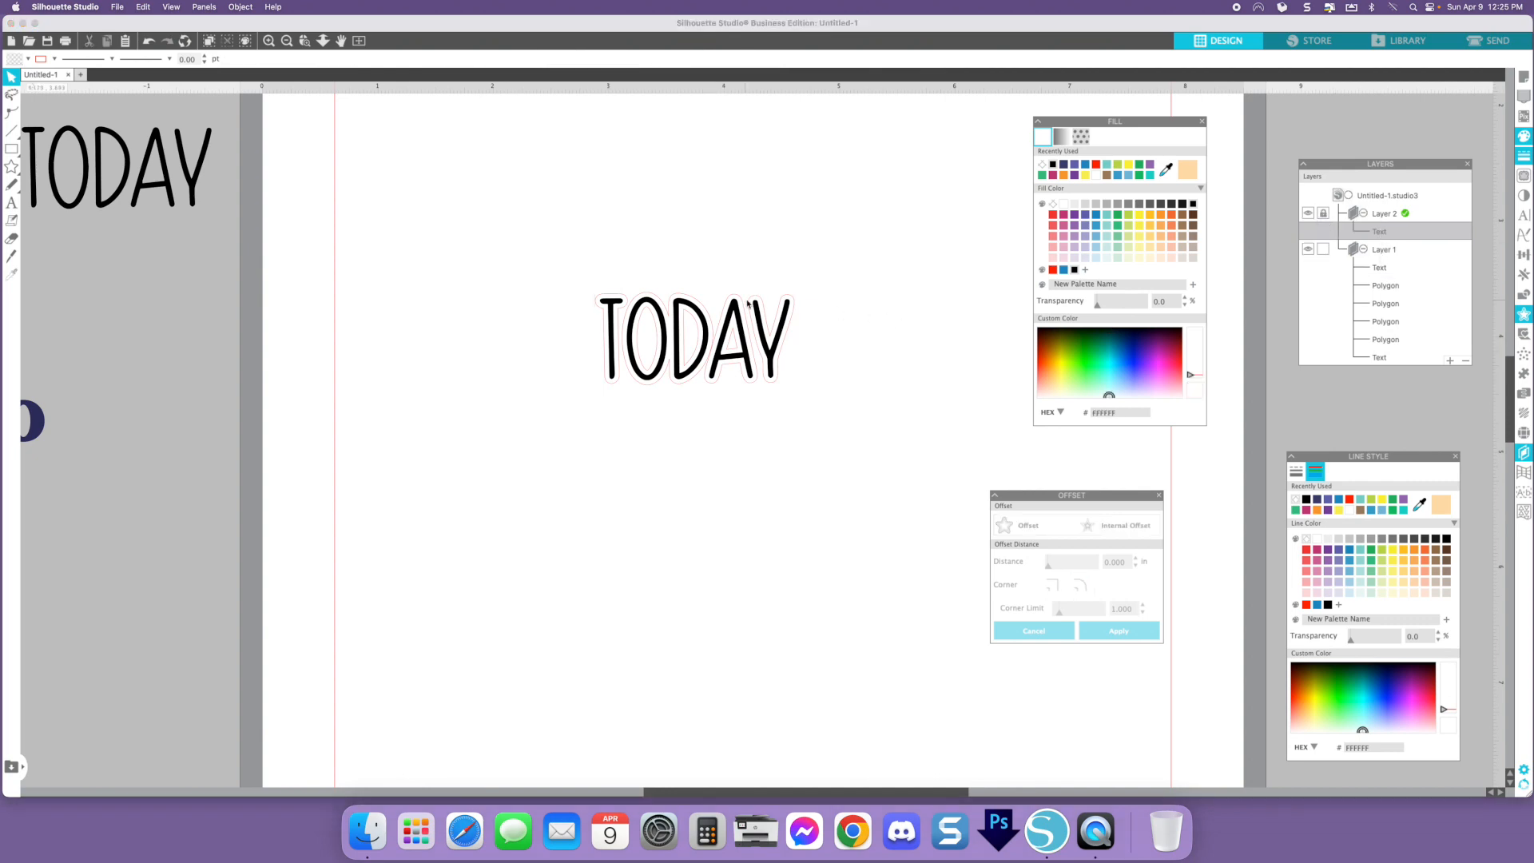
left_click(765, 343)
left_click_drag(794, 314, 841, 323)
key("super+z")
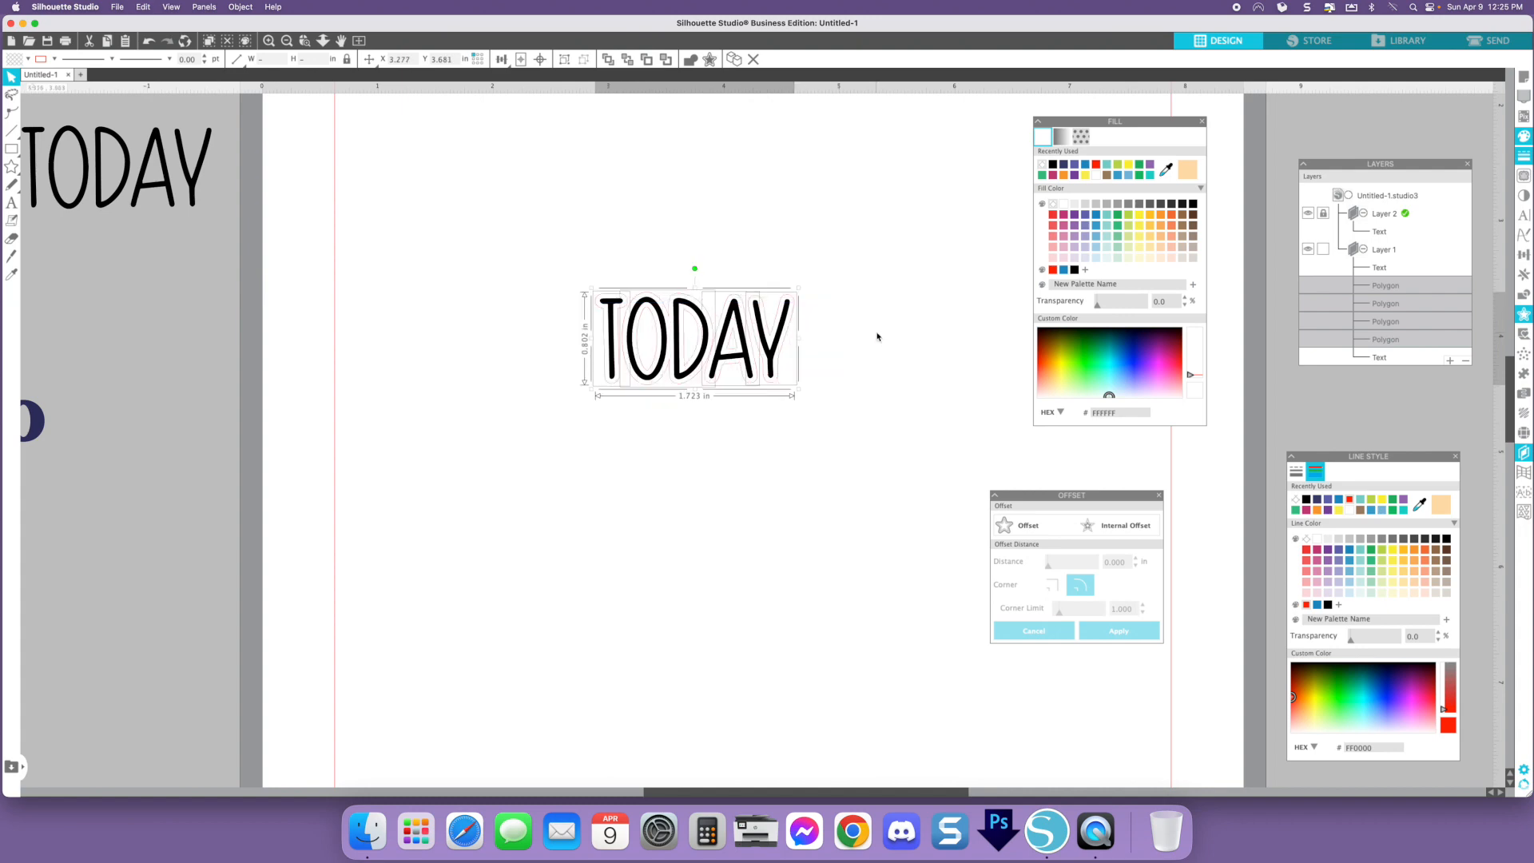
left_click(871, 337)
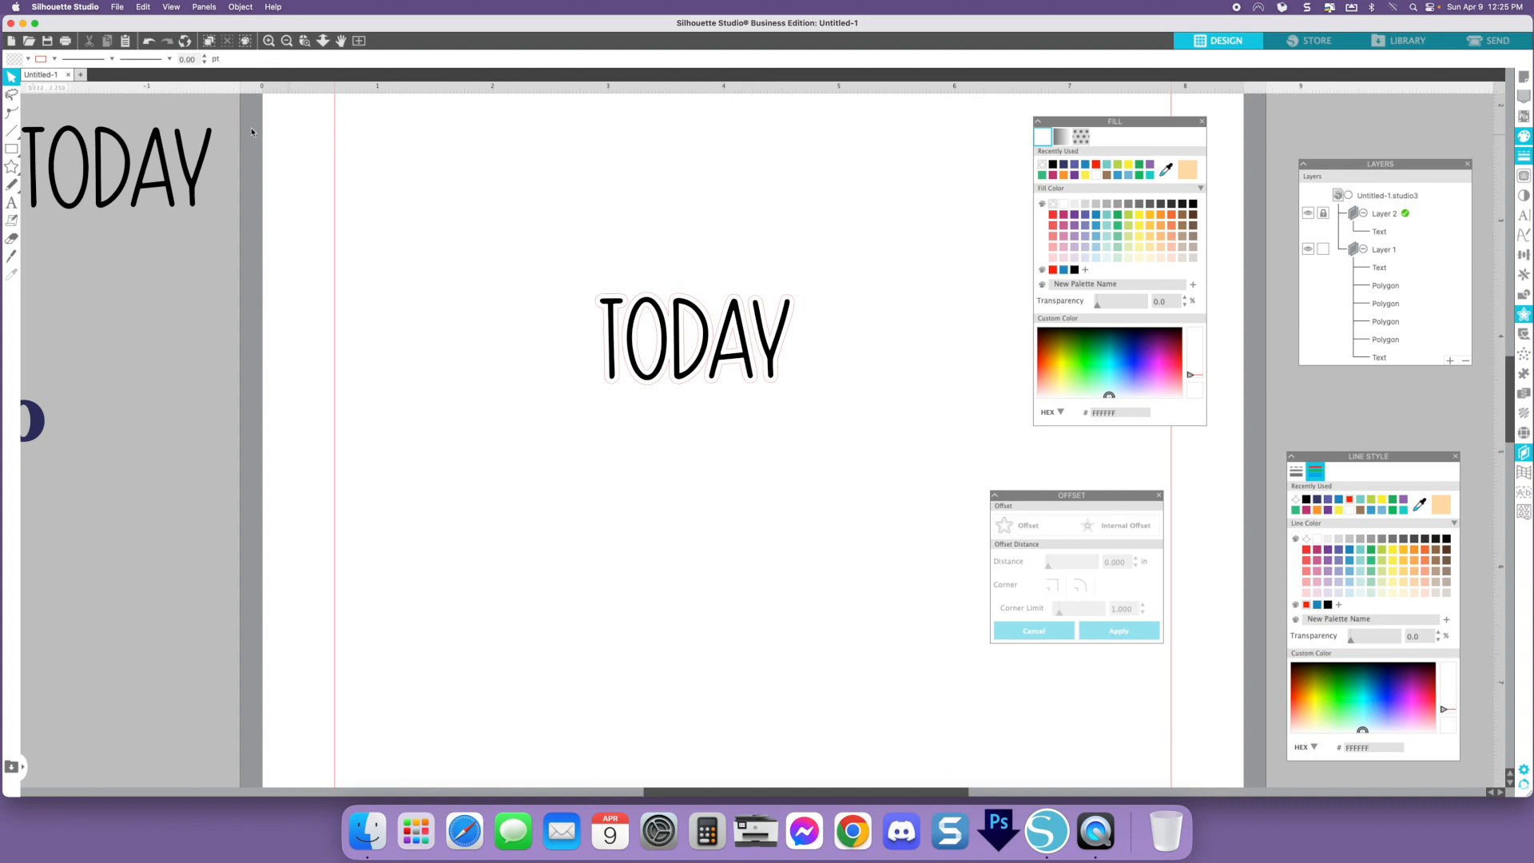
- Draw a small rounded rectangle about 0.2 in wide on Layer 1 at the foot of the T
left_click(269, 41)
scroll(708, 367, "up", 4)
scroll(709, 367, "left", 2)
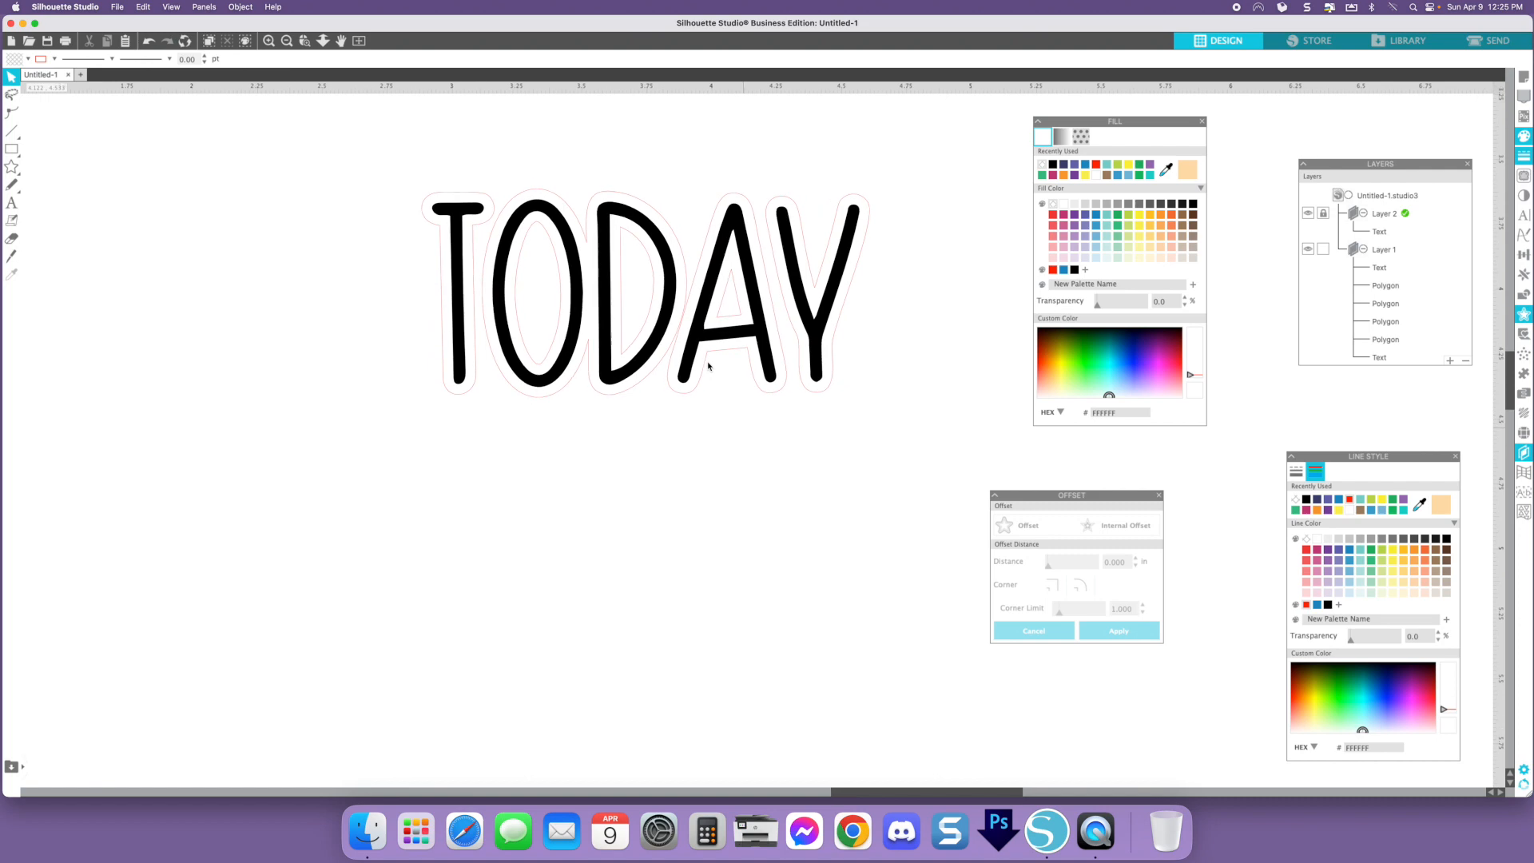
left_click(269, 41)
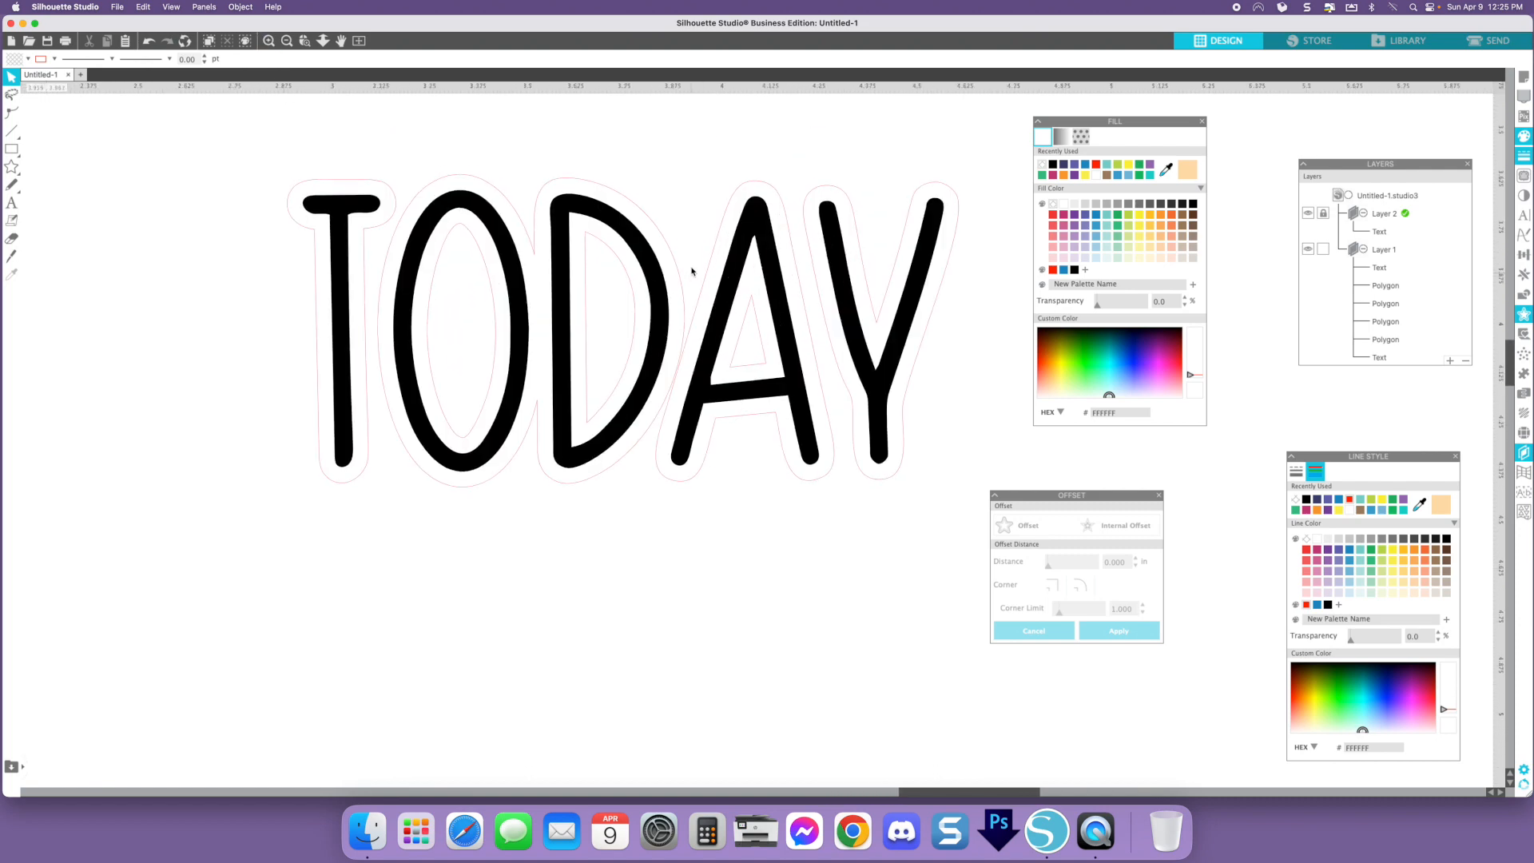
scroll(692, 267, "up", 2)
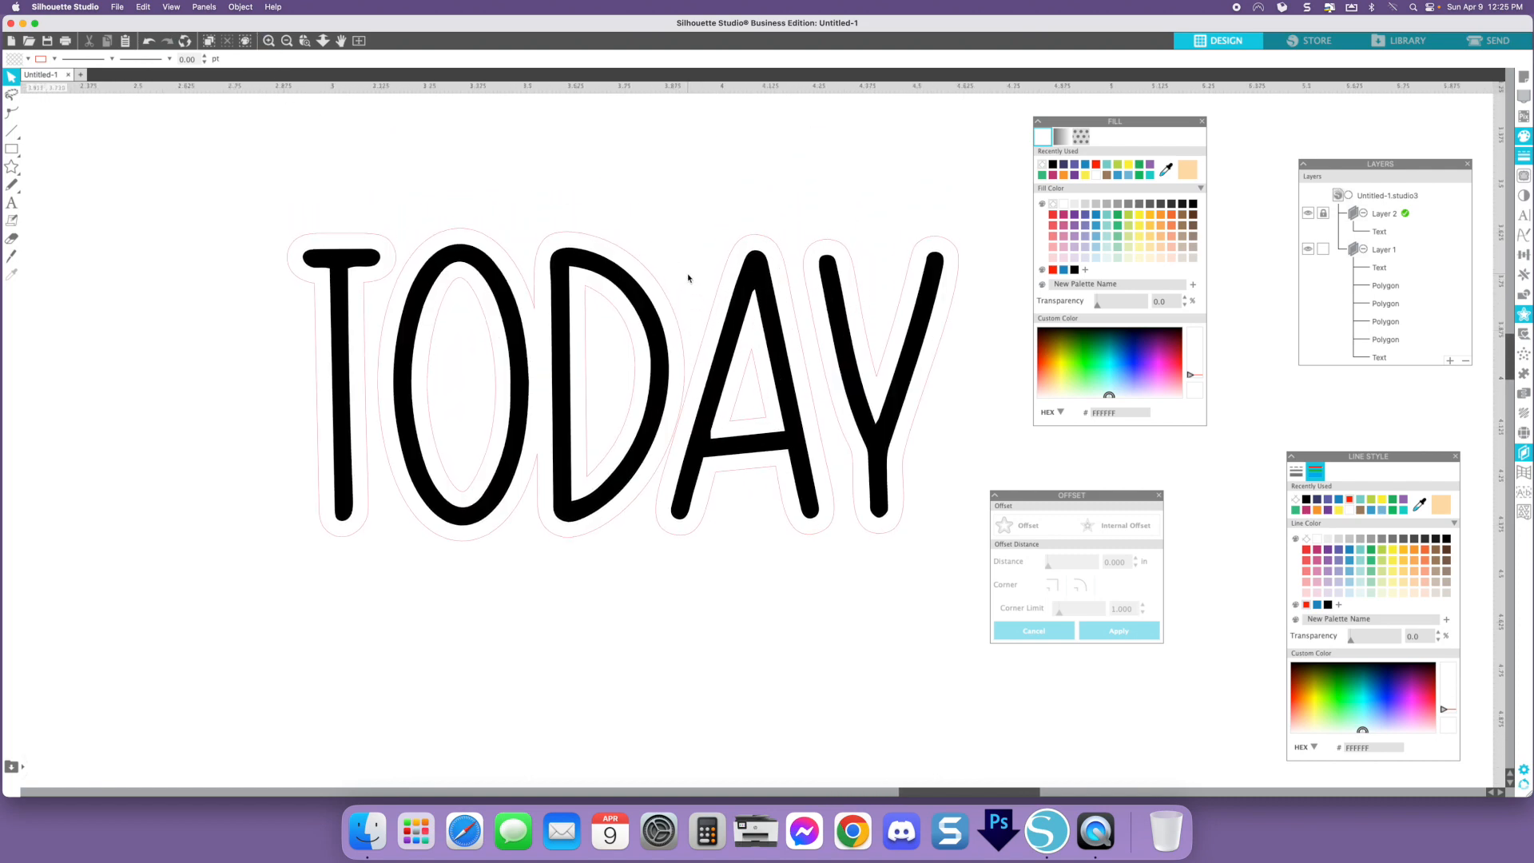
scroll(692, 278, "left", 1)
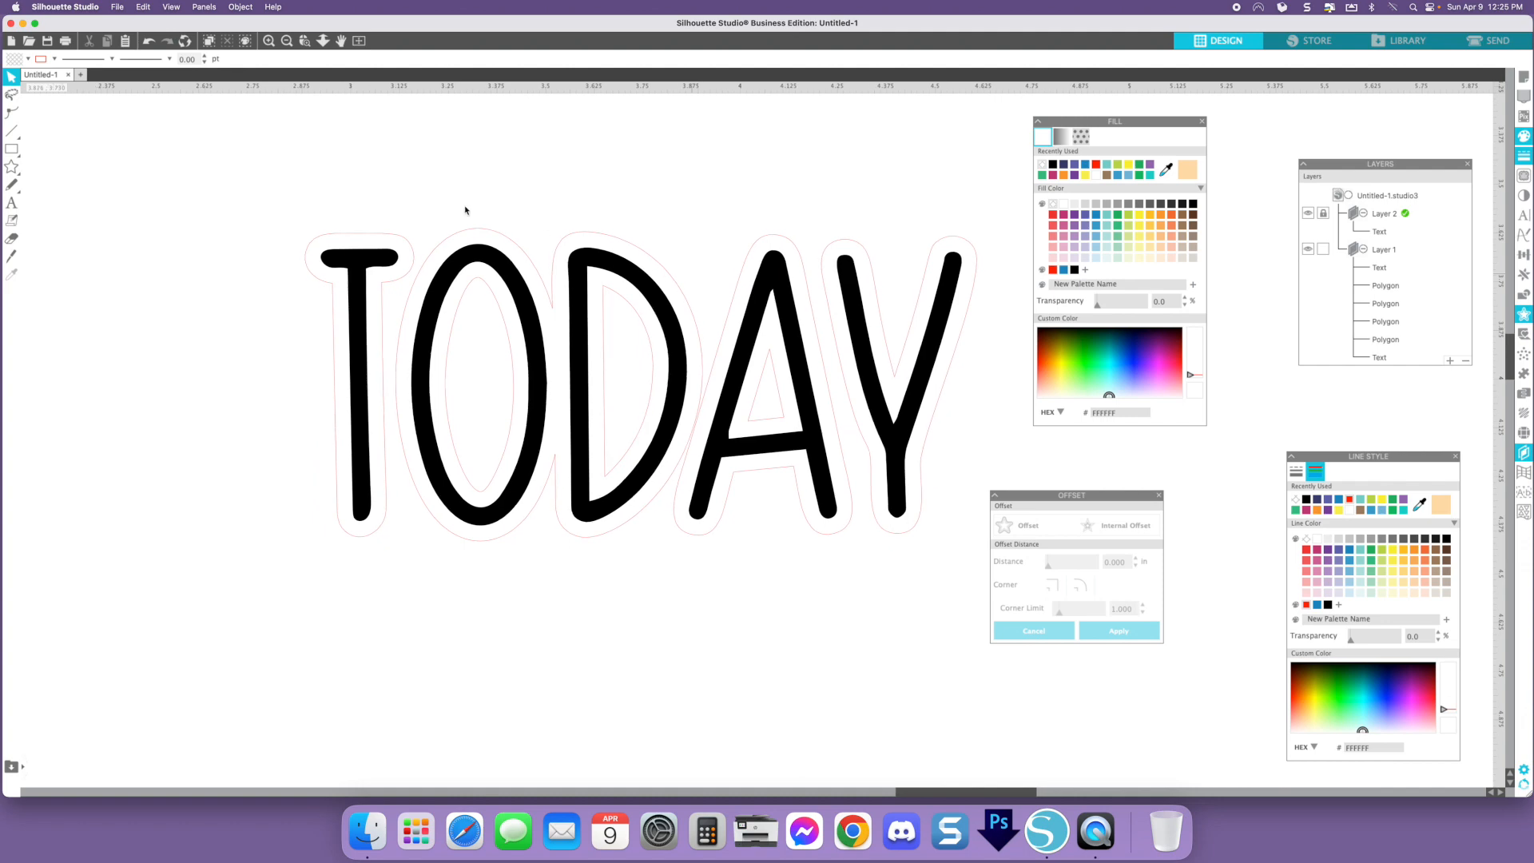
left_click(11, 149)
left_click(46, 149)
left_click(1378, 256)
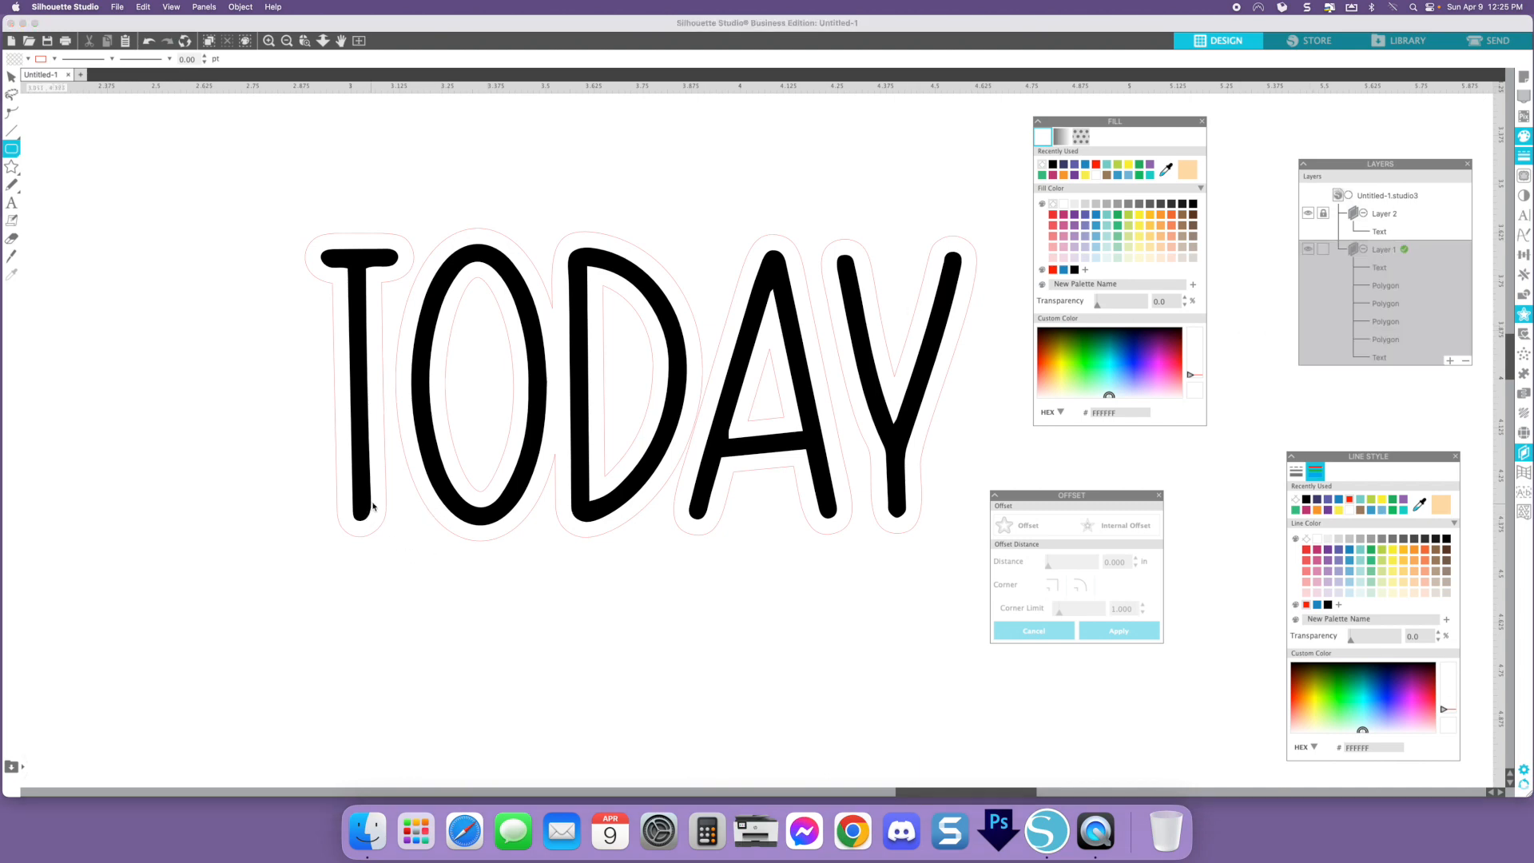
scroll(377, 507, "down", 1)
left_click_drag(374, 494, 453, 528)
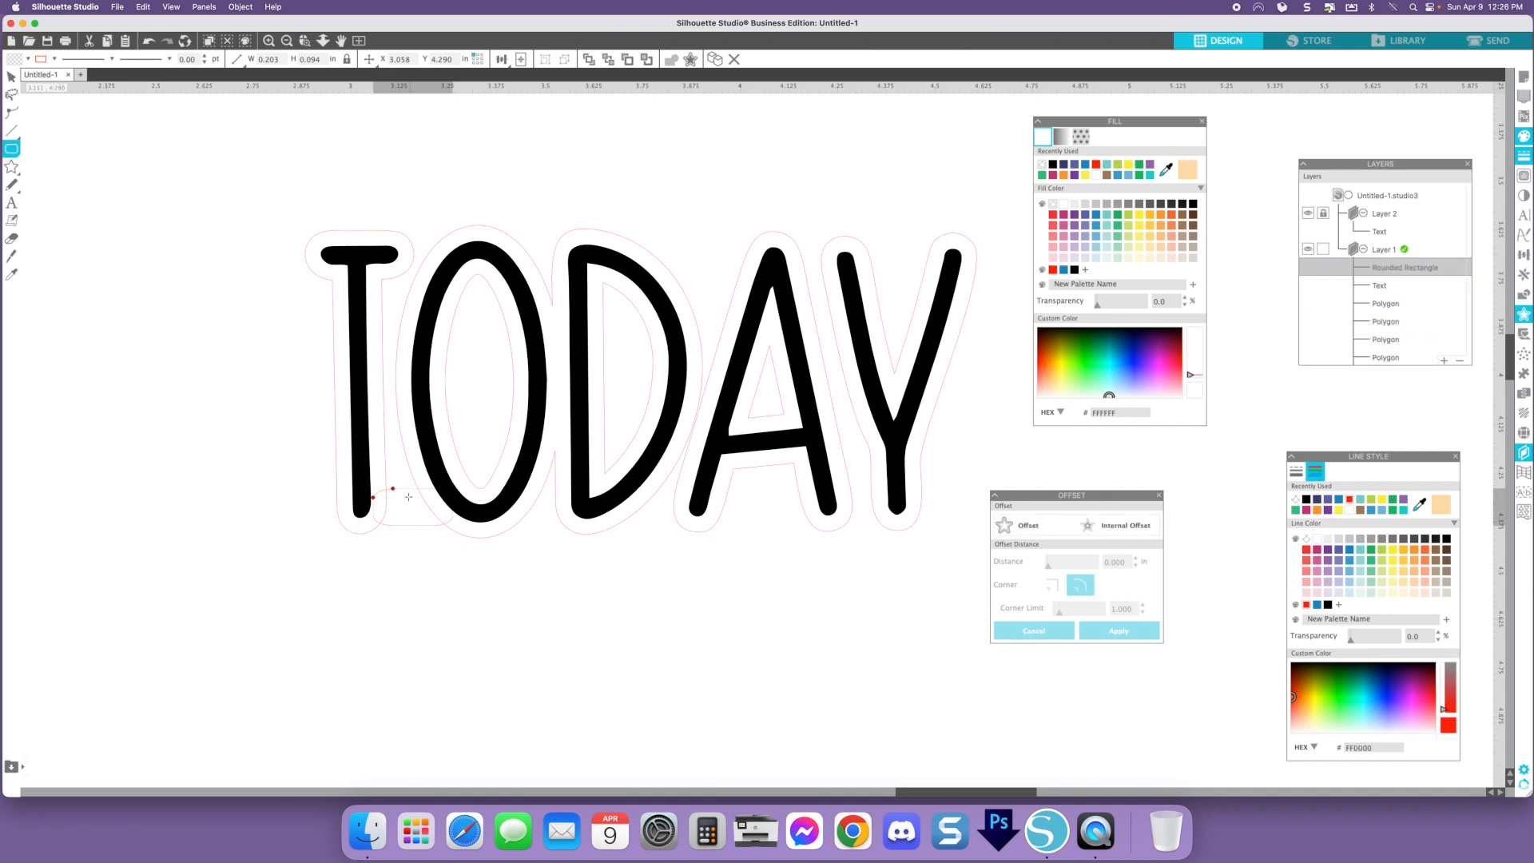
- Adjust the rounded rectangle to 0.220 in wide and 0.094 in high at the T's foot
key("v")
scroll(406, 489, "left", 1)
left_click_drag(402, 488, 404, 489)
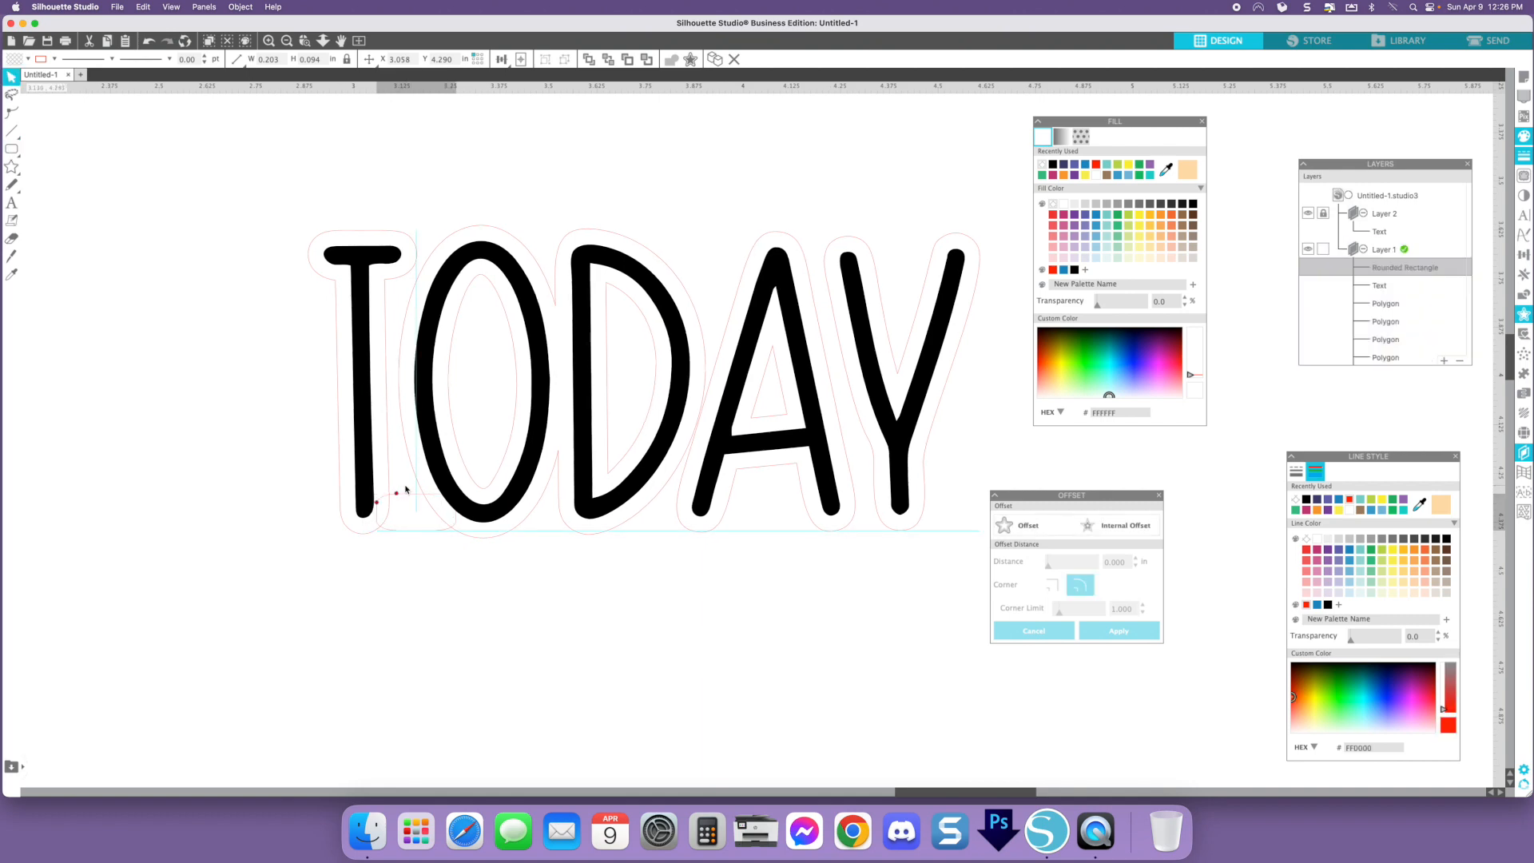
left_click_drag(402, 486, 402, 486)
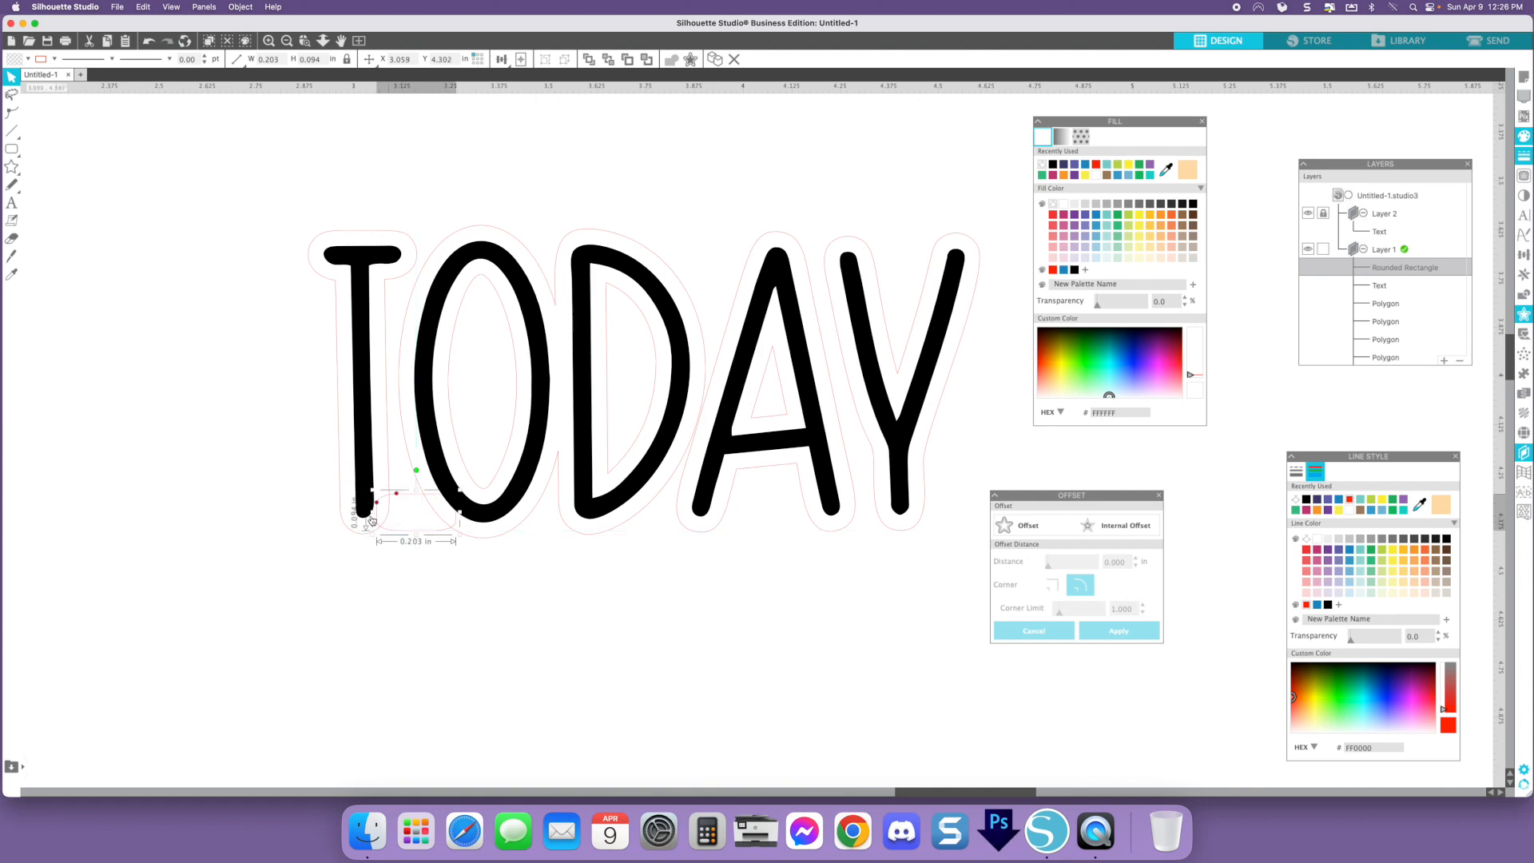
left_click_drag(372, 516, 365, 513)
left_click_drag(431, 530, 426, 528)
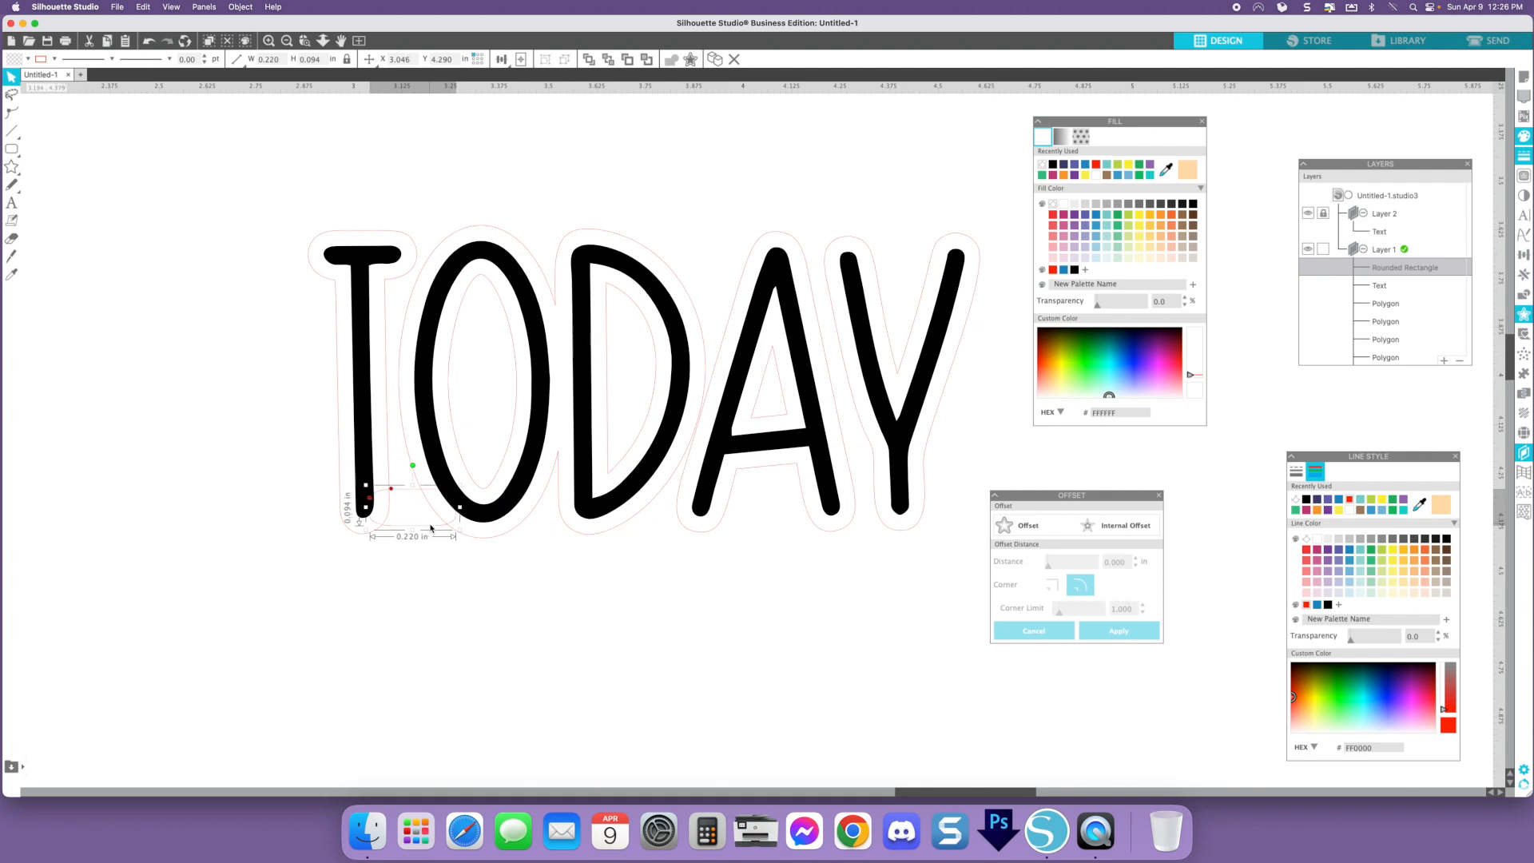
- Duplicate the rounded rectangle onto the top of the T
scroll(405, 492, "up", 1)
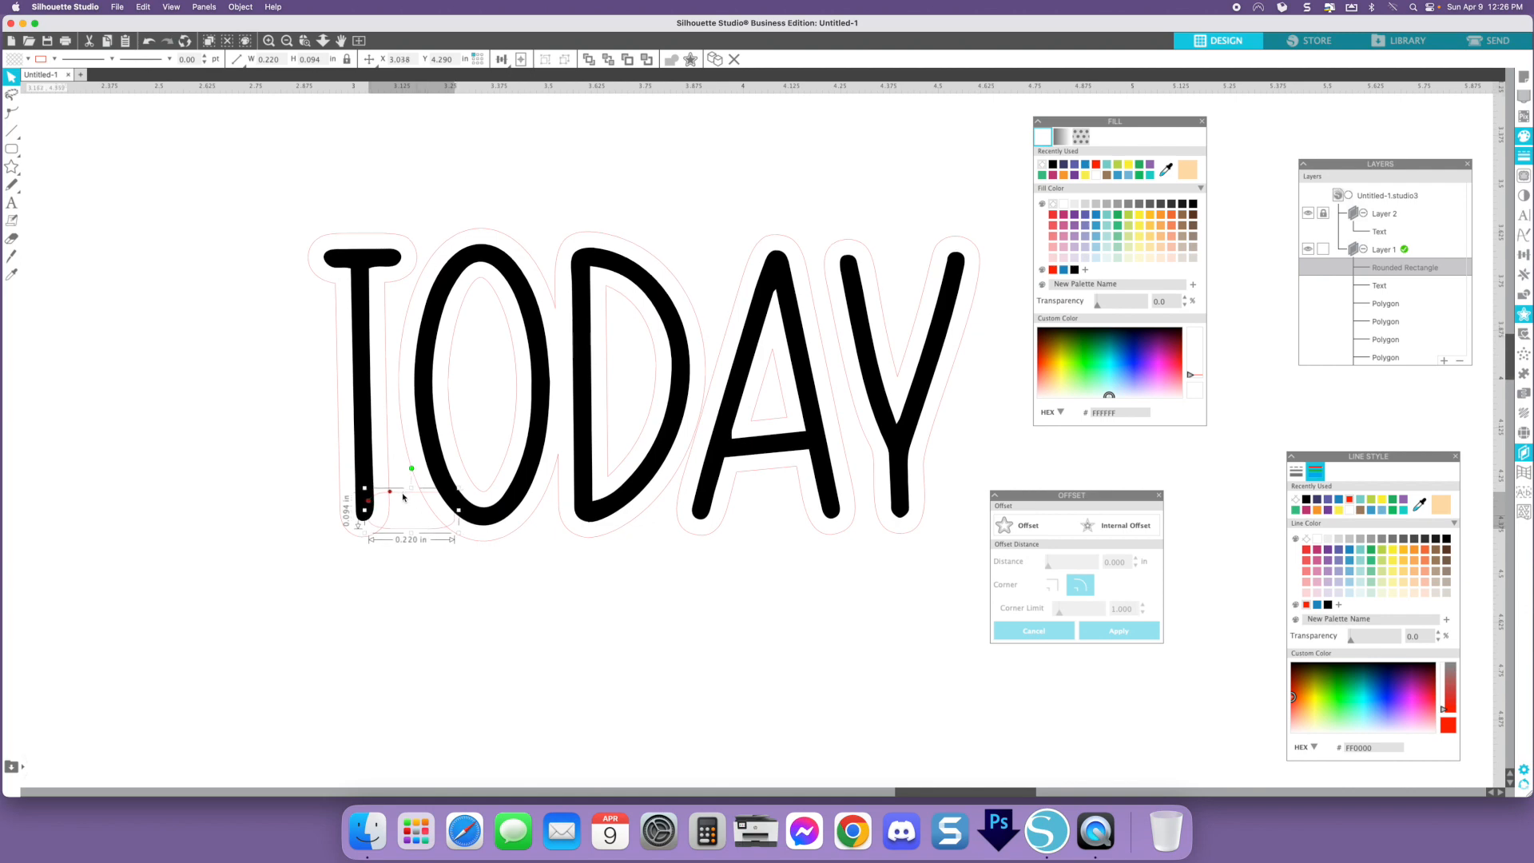
scroll(420, 524, "left", 1)
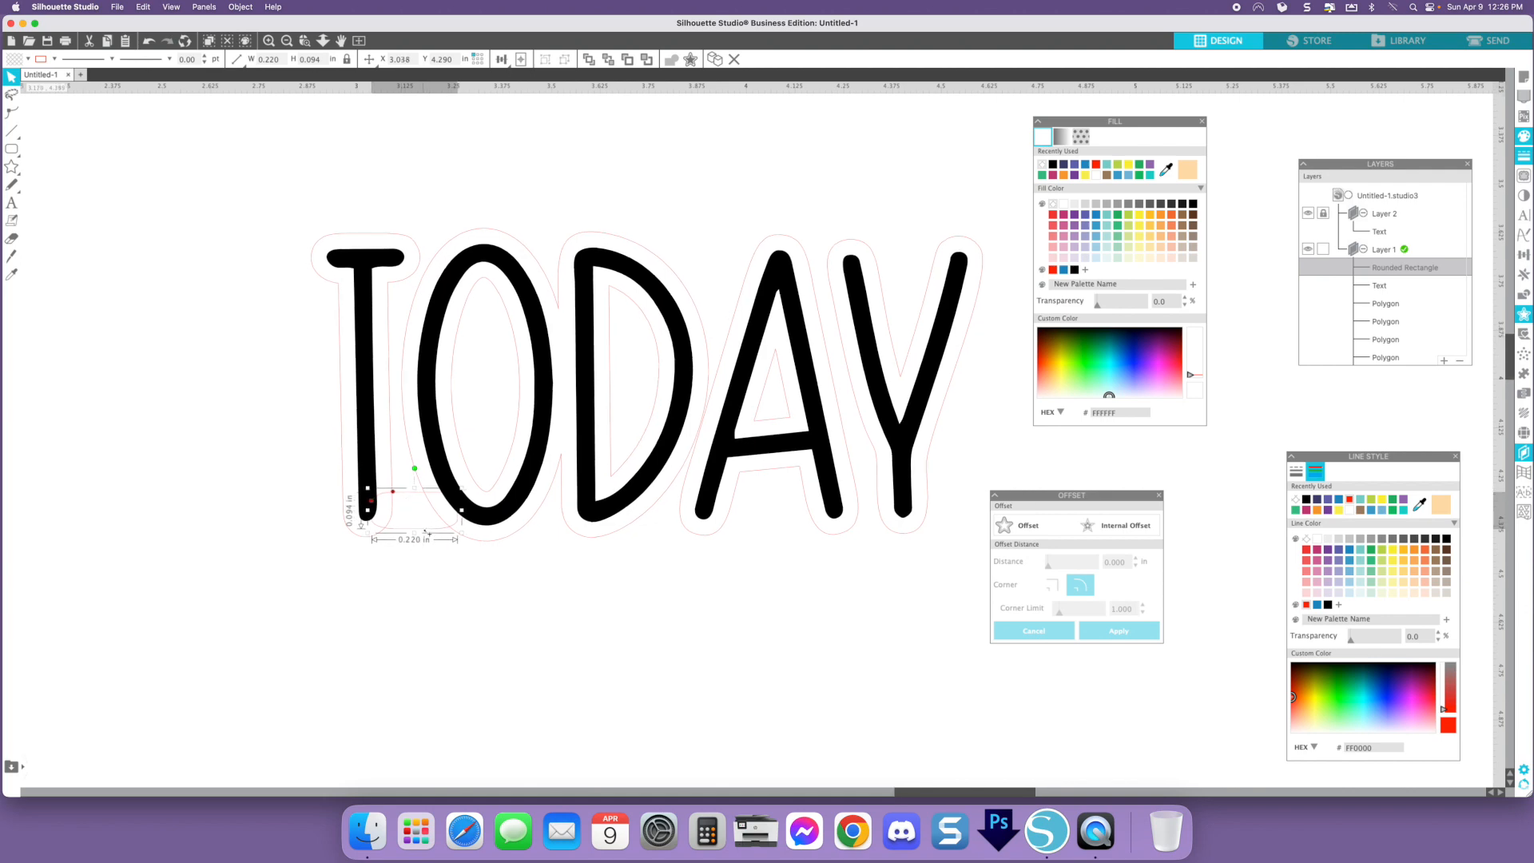
left_click_drag(426, 509, 436, 279)
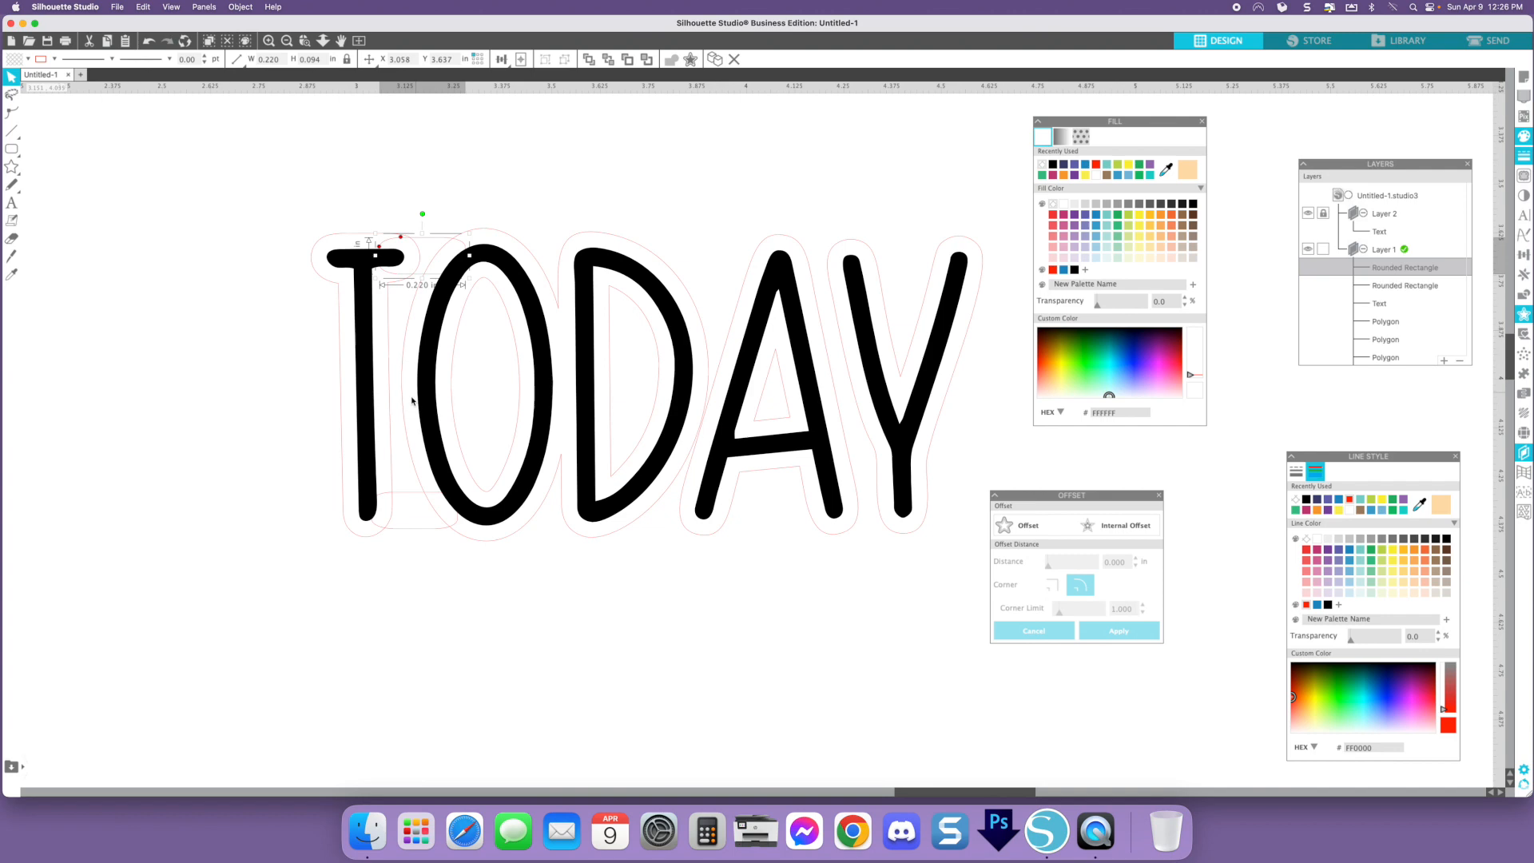
- Duplicate the rounded rectangle to the bottom joint between O and D and the top joint between D and A
left_click(517, 220)
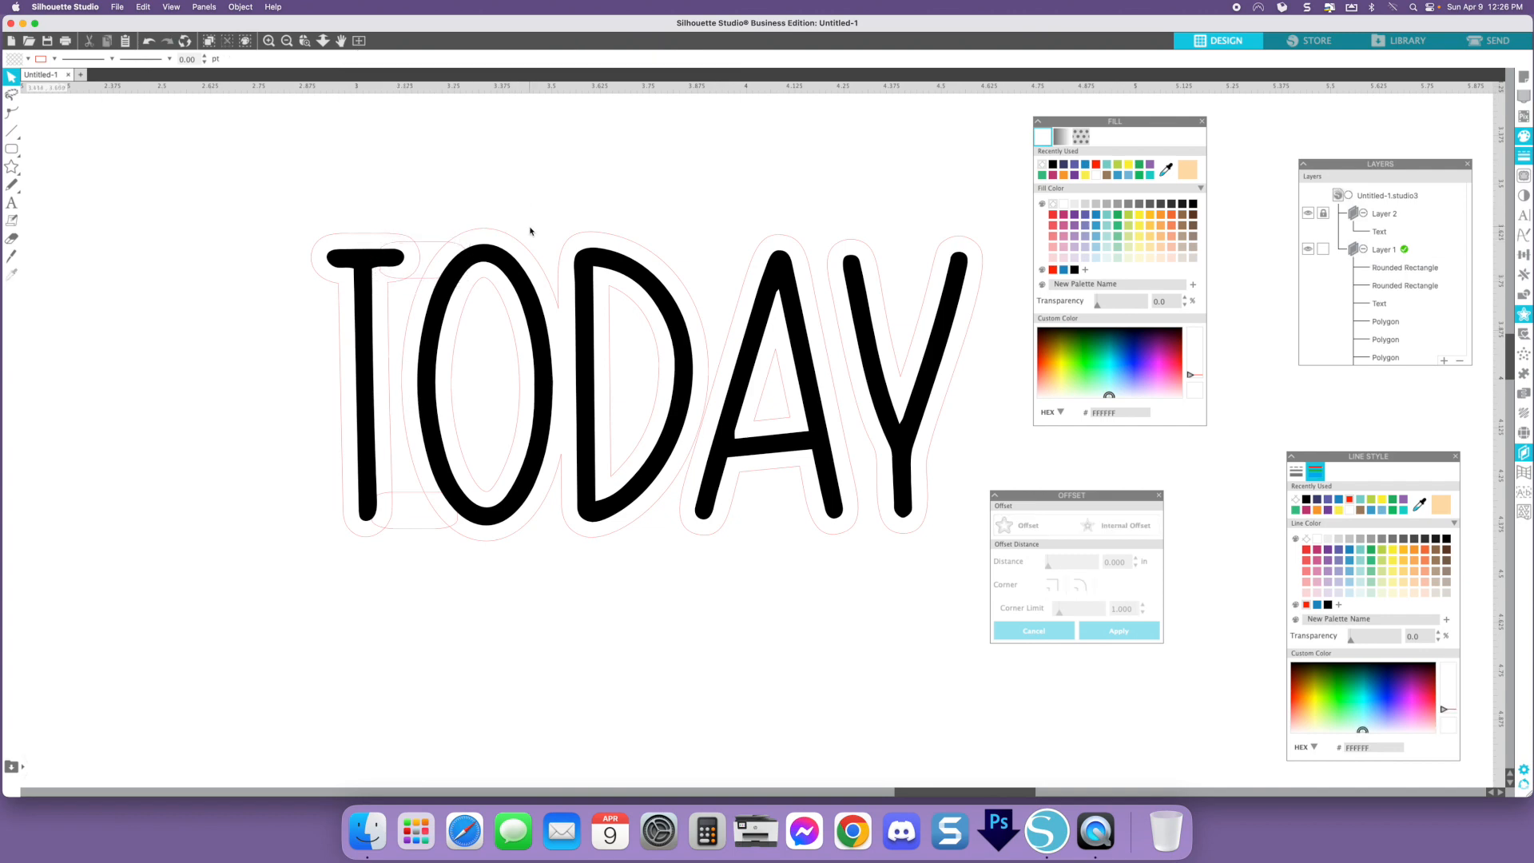
left_click(427, 247)
left_click_drag(428, 248, 564, 519)
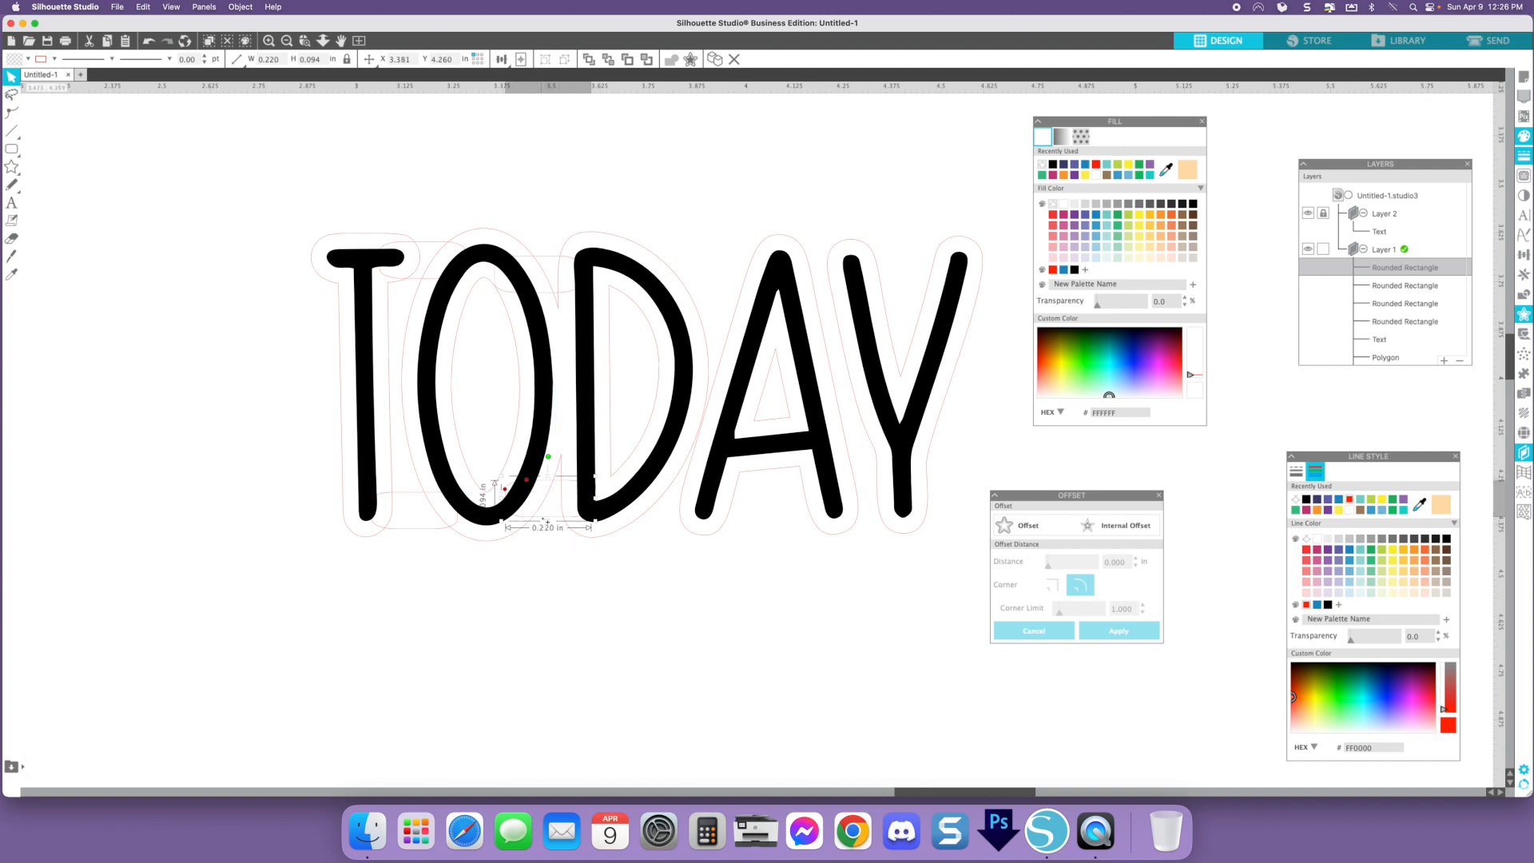
left_click_drag(543, 519, 697, 310)
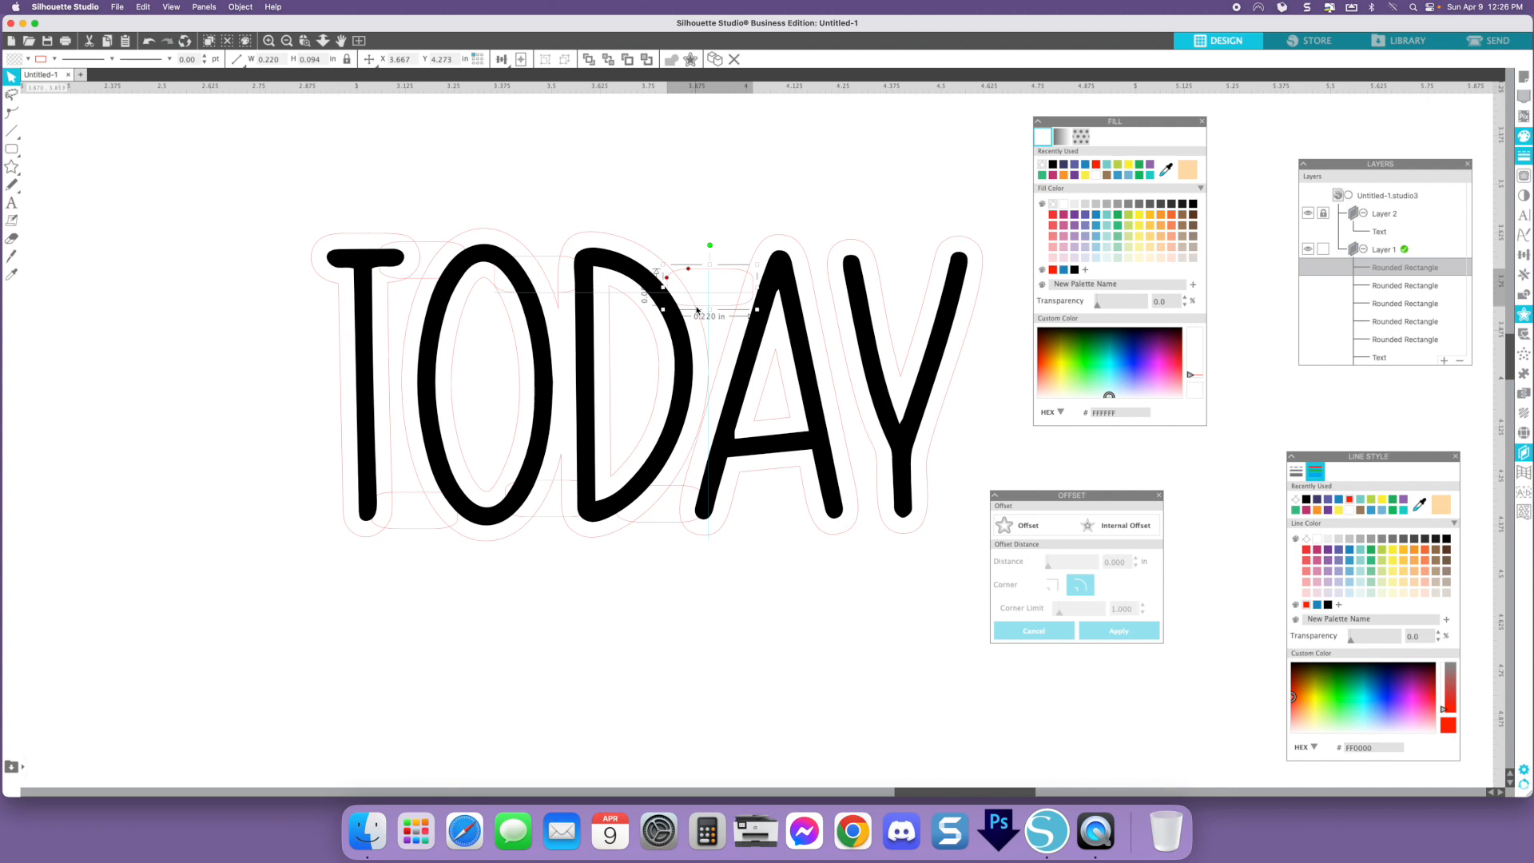
left_click_drag(696, 310, 696, 309)
- Place more rounded rectangle copies at the A's top, at the bottom between A and Y, and at the Y's top
left_click_drag(700, 271, 820, 269)
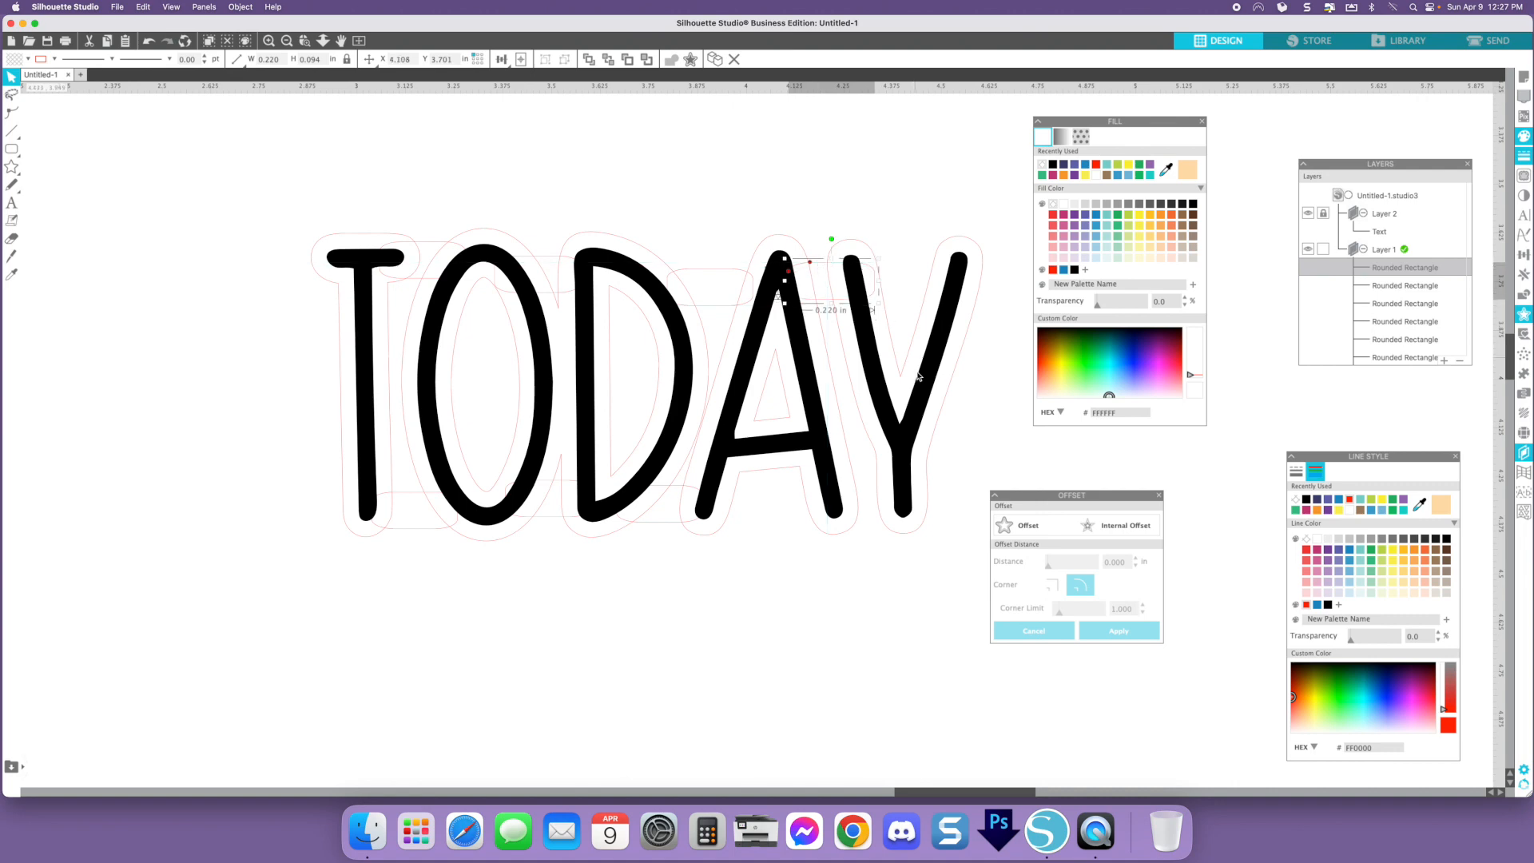
left_click_drag(833, 305, 872, 524)
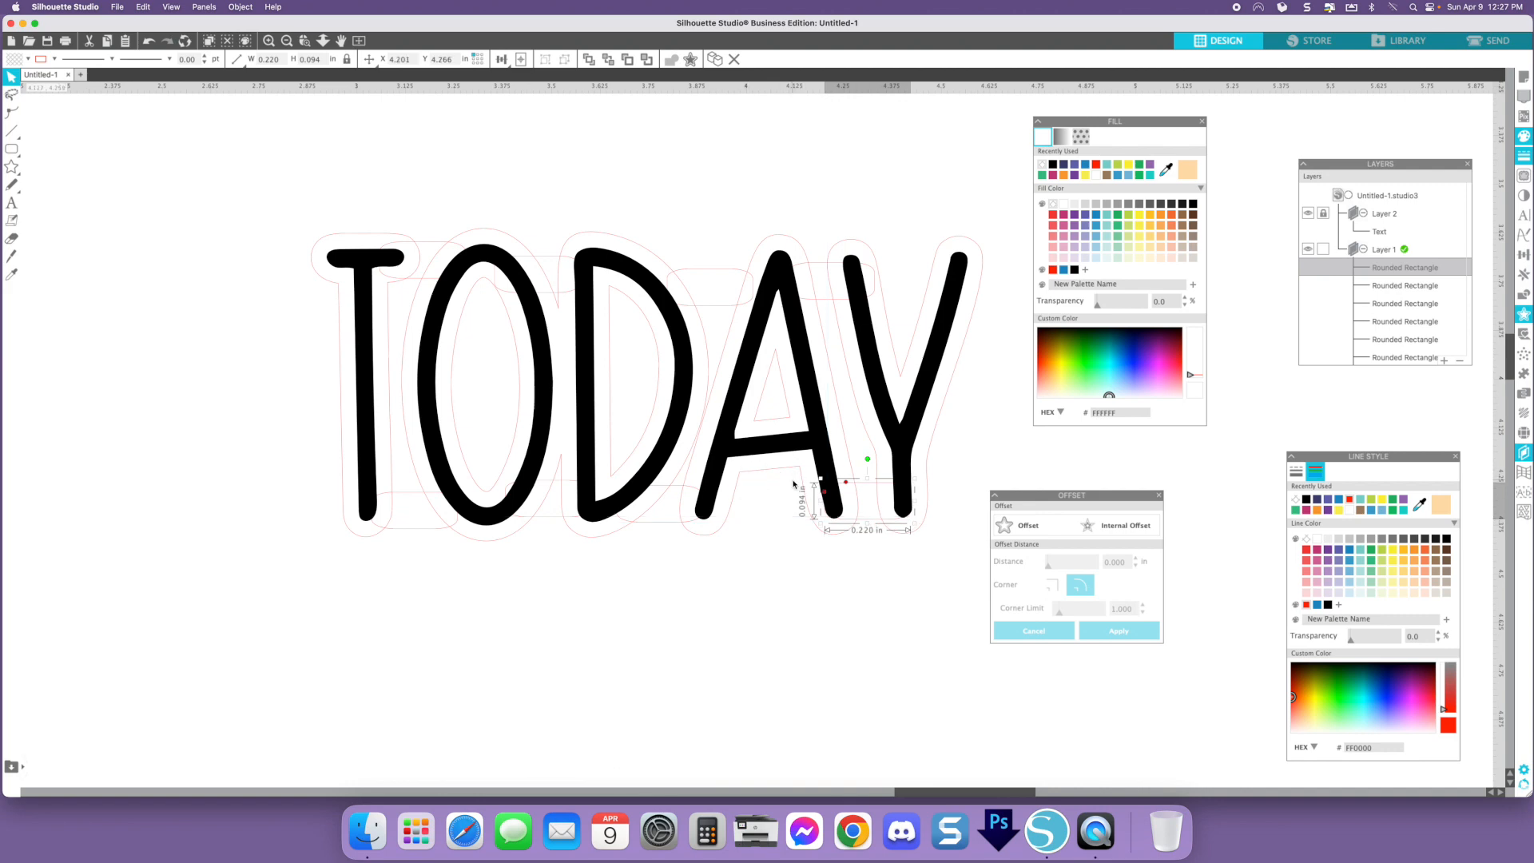
left_click_drag(873, 487, 905, 328)
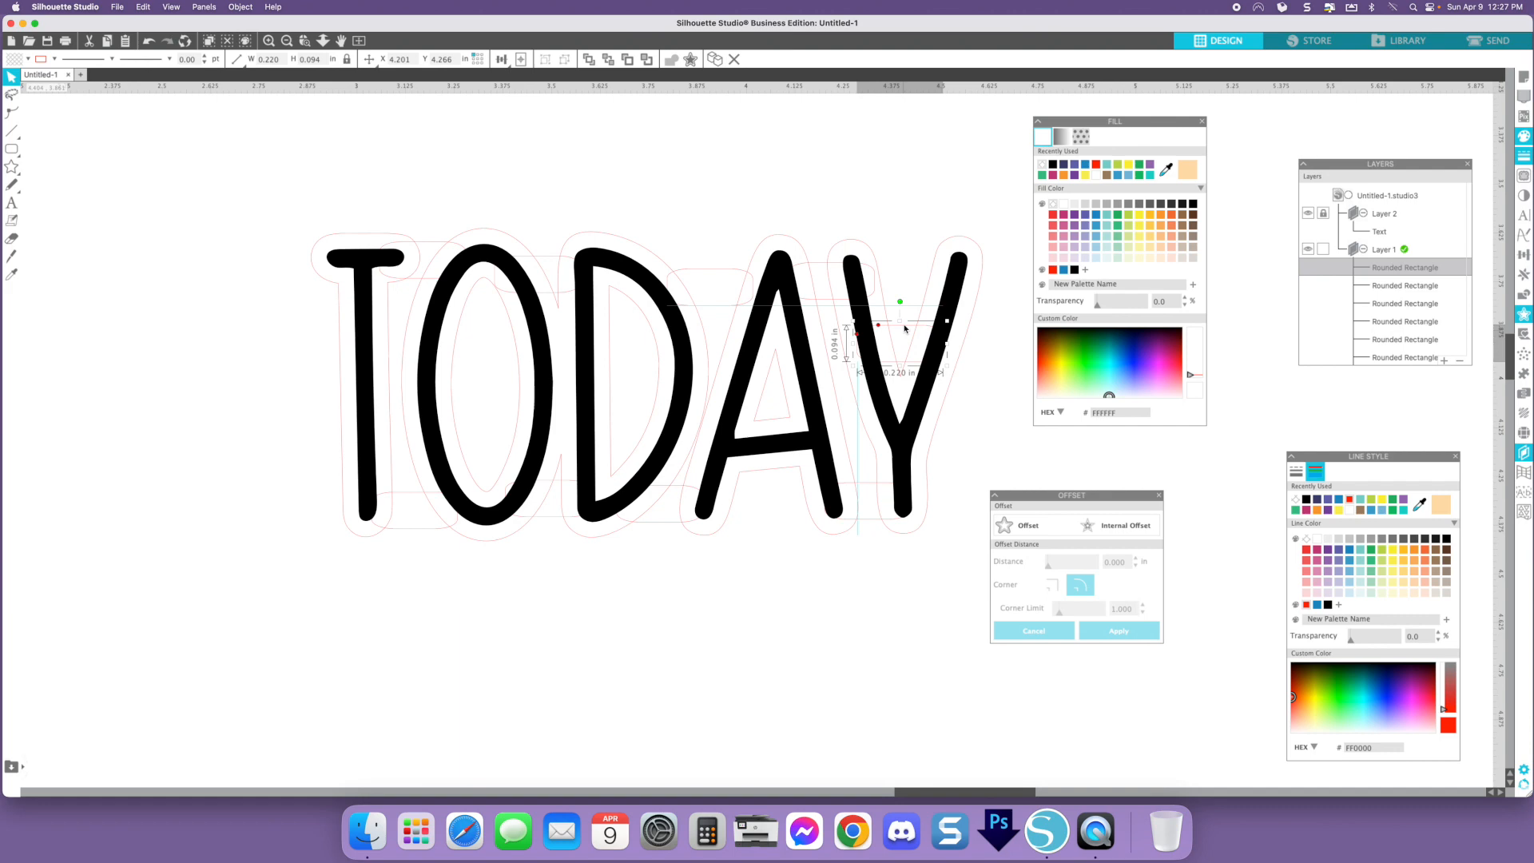
left_click_drag(905, 327, 903, 331)
left_click(264, 214)
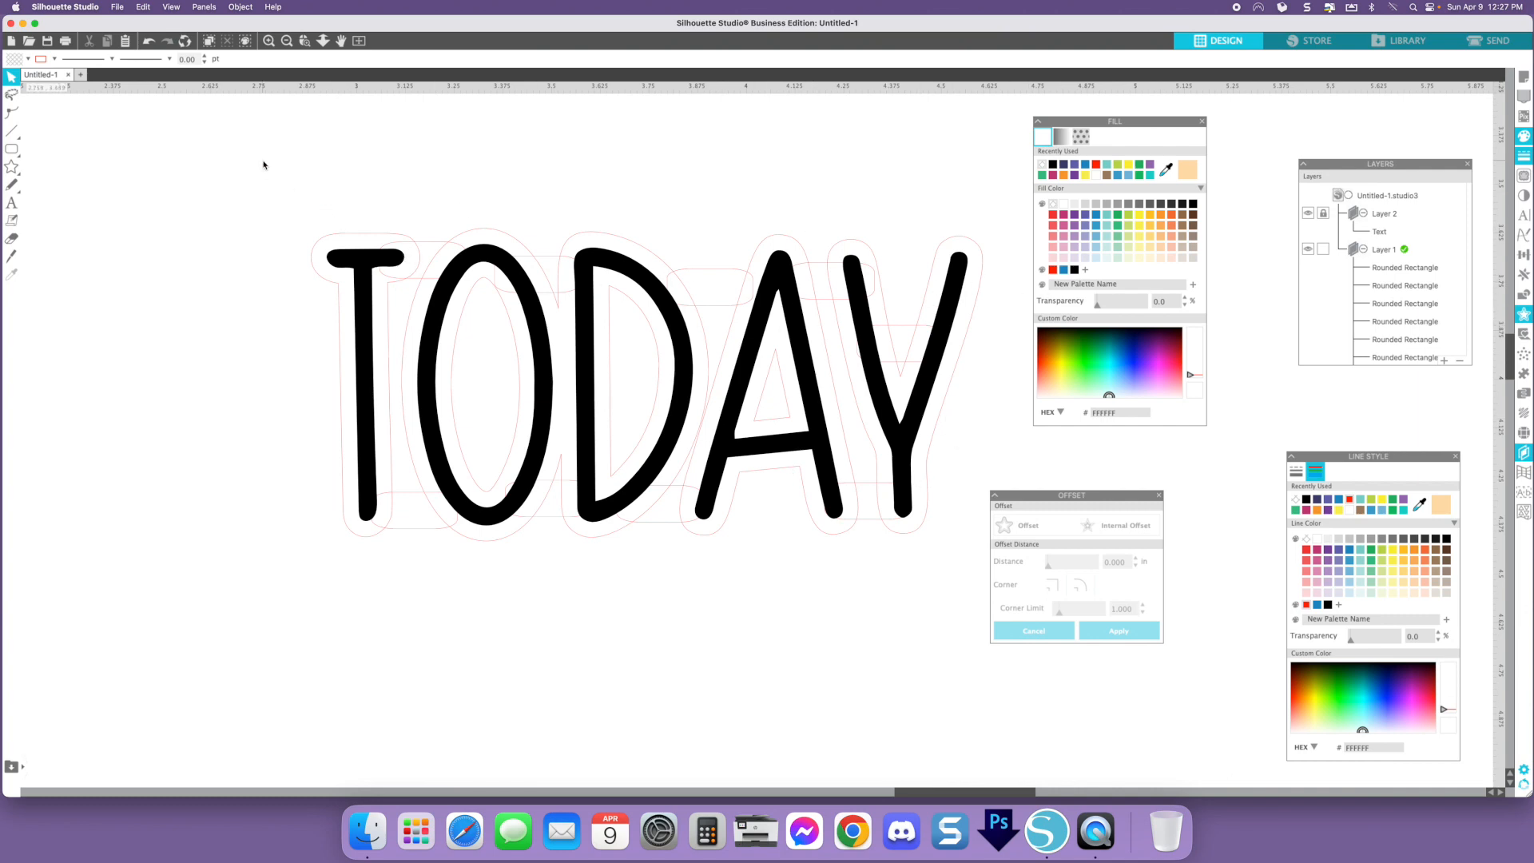
- Select all Layer 1 shapes and weld the rectangles and backing outline together
left_click_drag(259, 175, 942, 589)
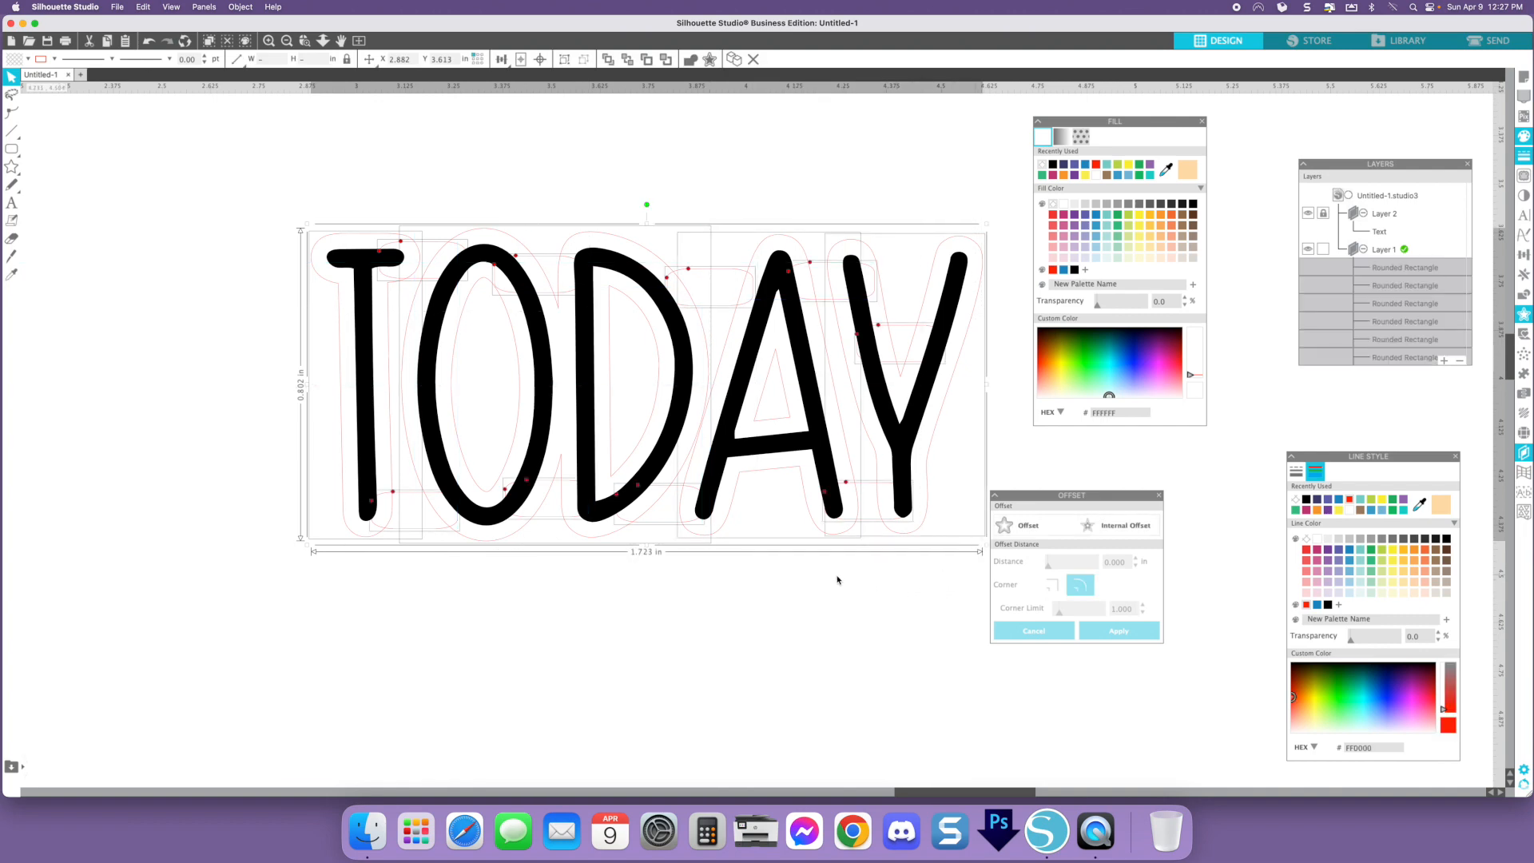
left_click(1524, 298)
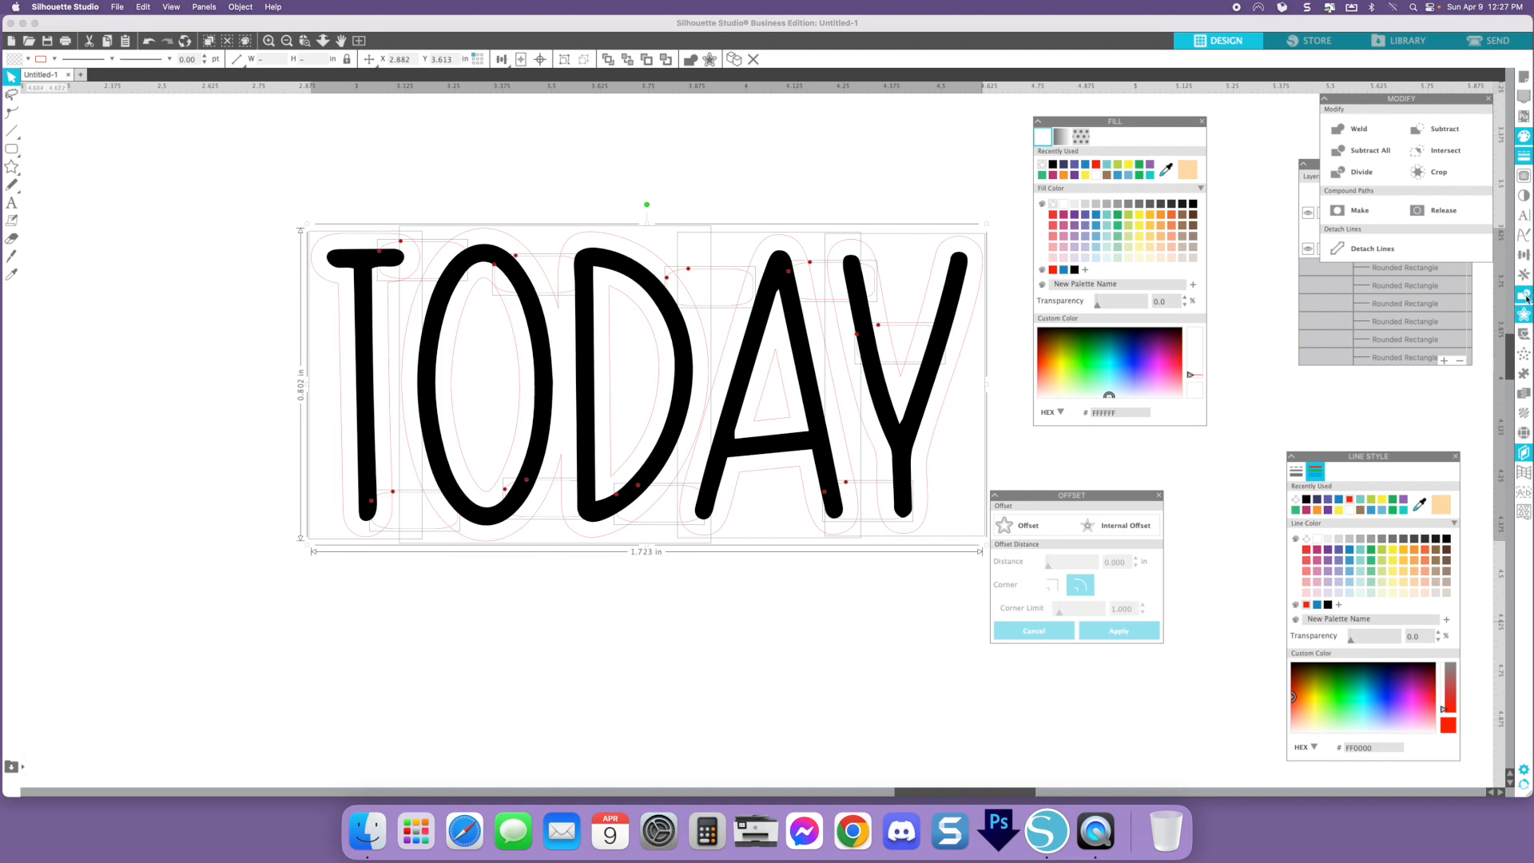
left_click_drag(1414, 98, 1304, 108)
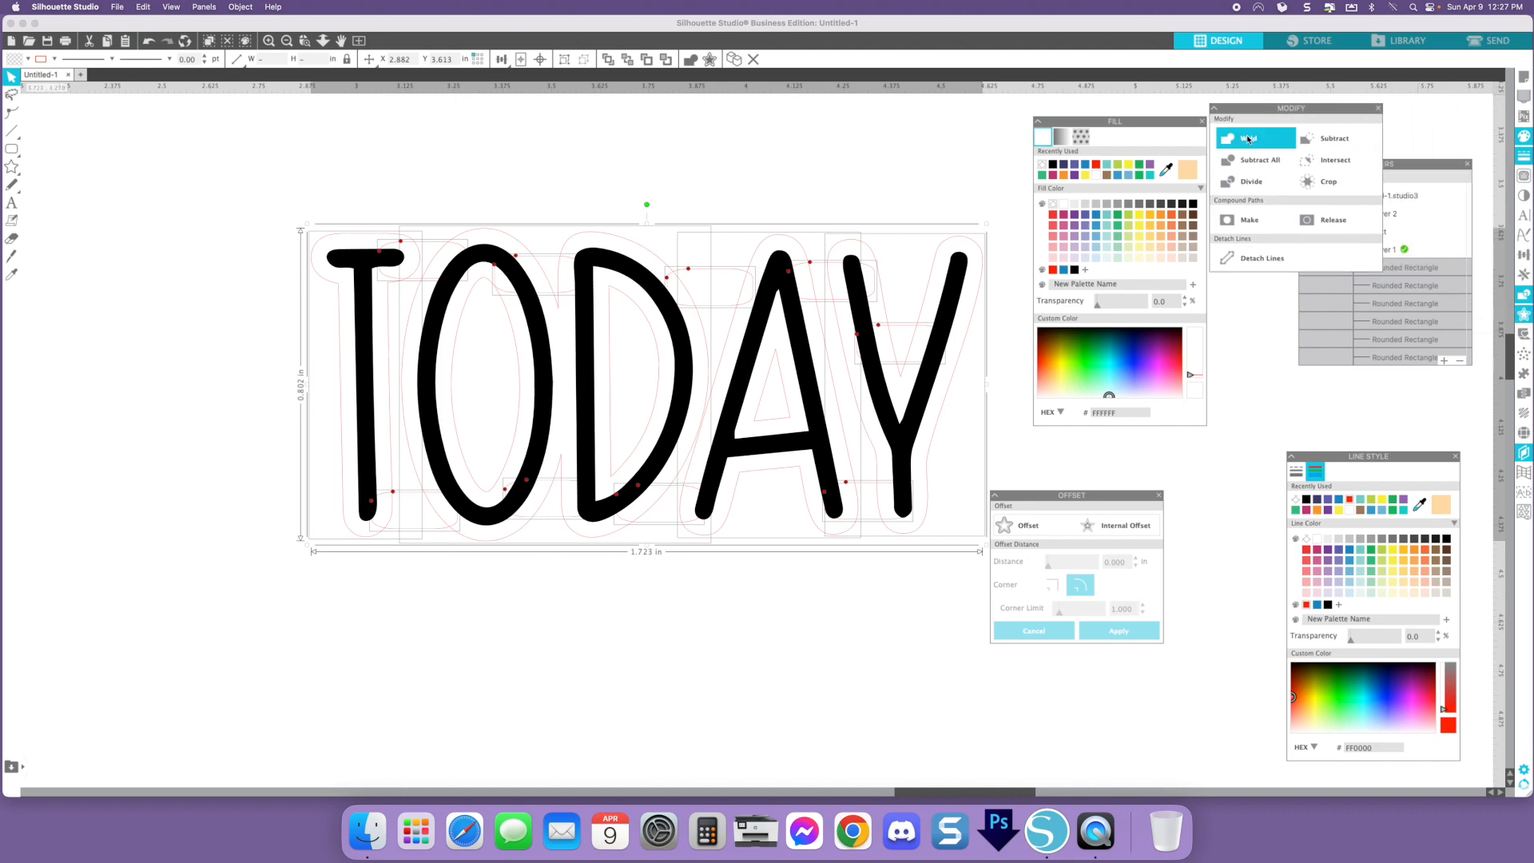
left_click(1249, 139)
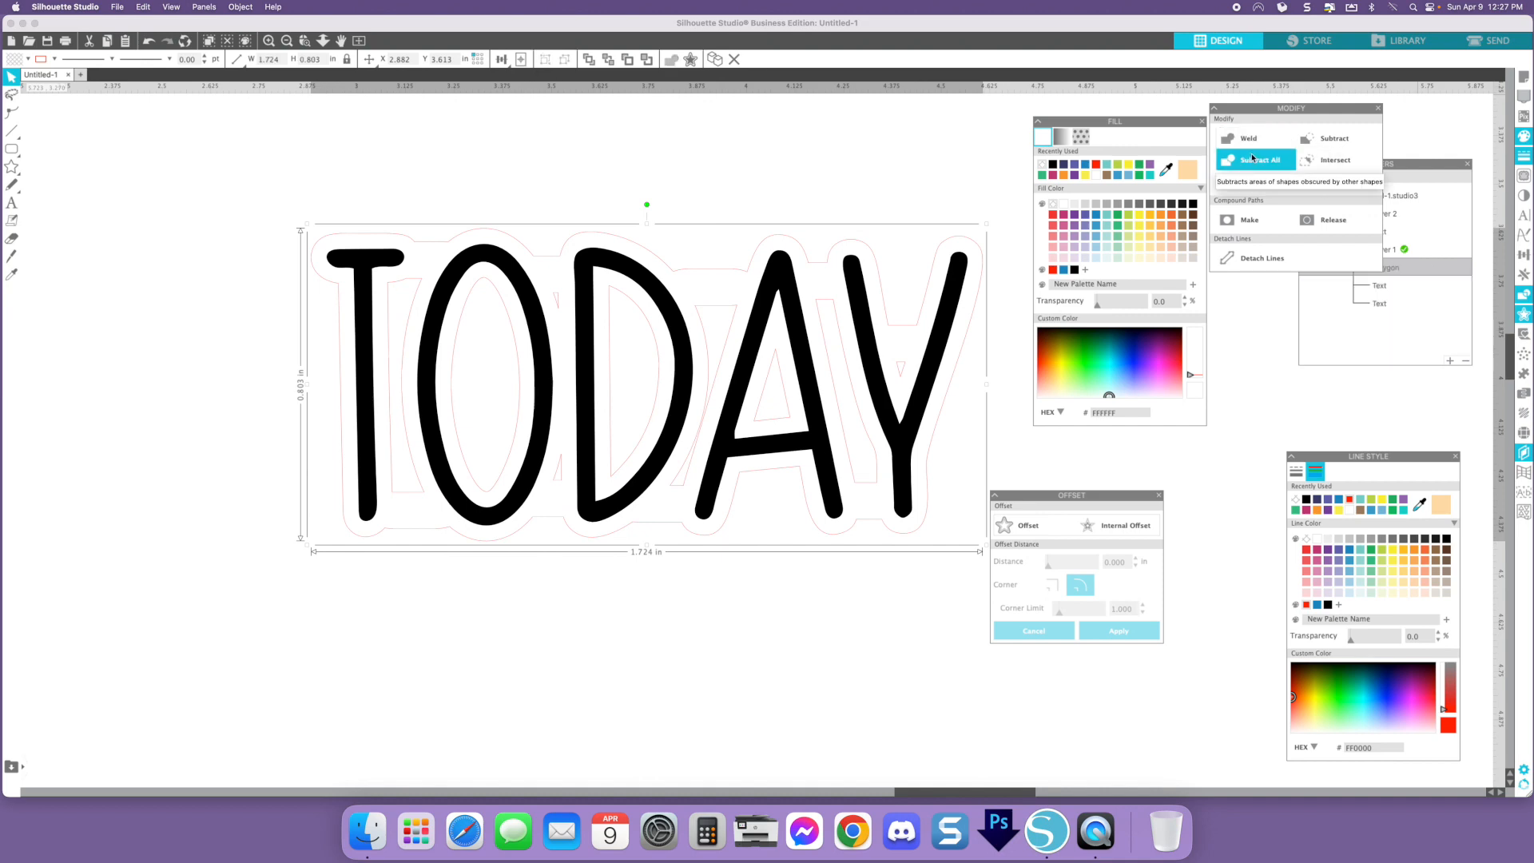
left_click(874, 189)
mouse_move(688, 267)
left_mouse_down()
mouse_move(692, 206)
mouse_move(700, 243)
left_mouse_up()
key("super+z")
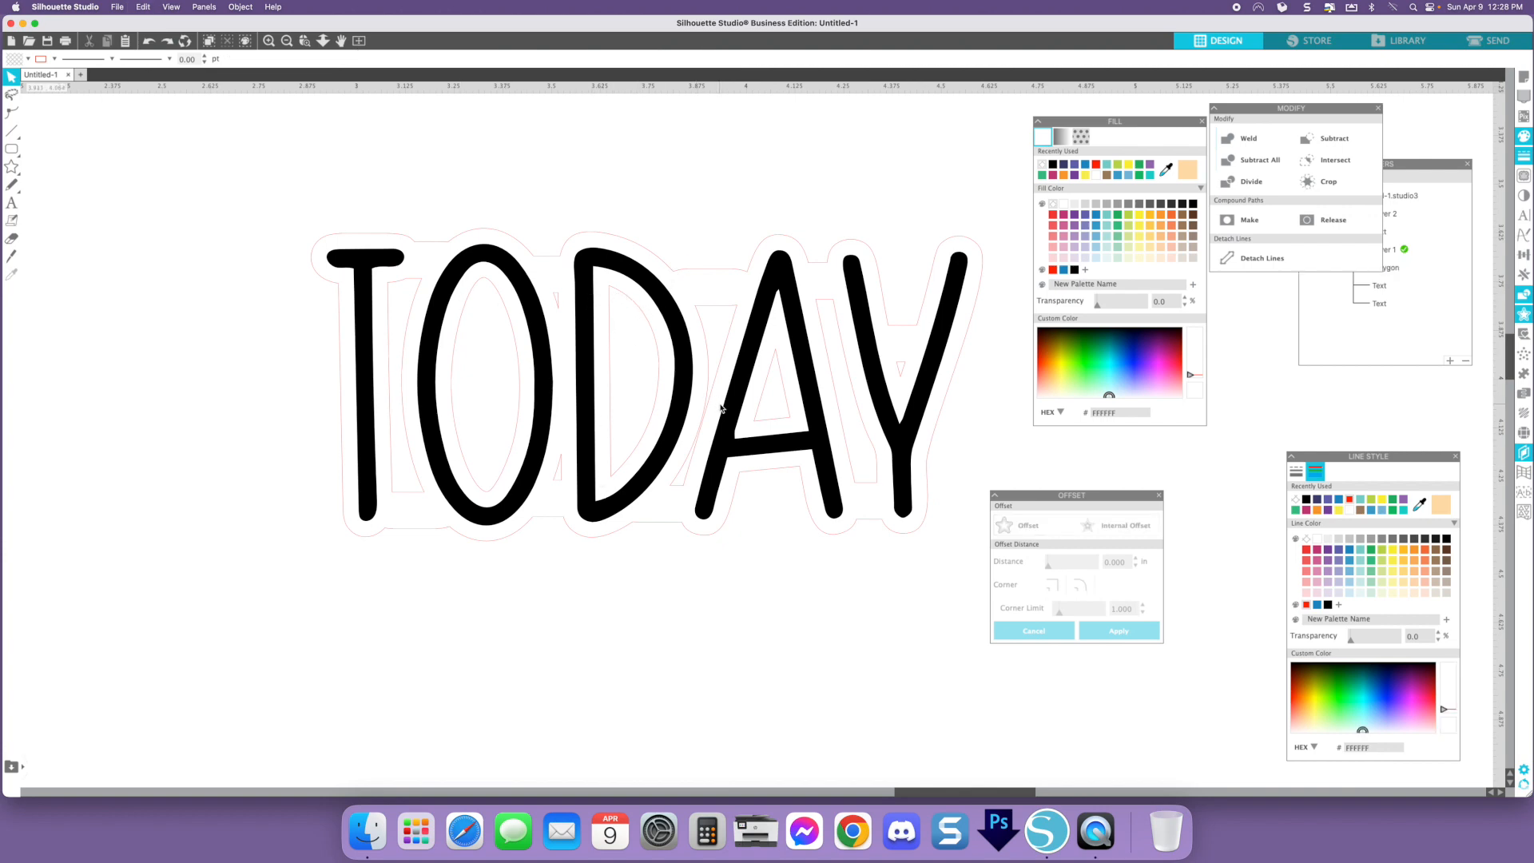
- Release the welded backing's compound path and delete all its inner pieces, keeping only the outer outline
left_click(779, 237)
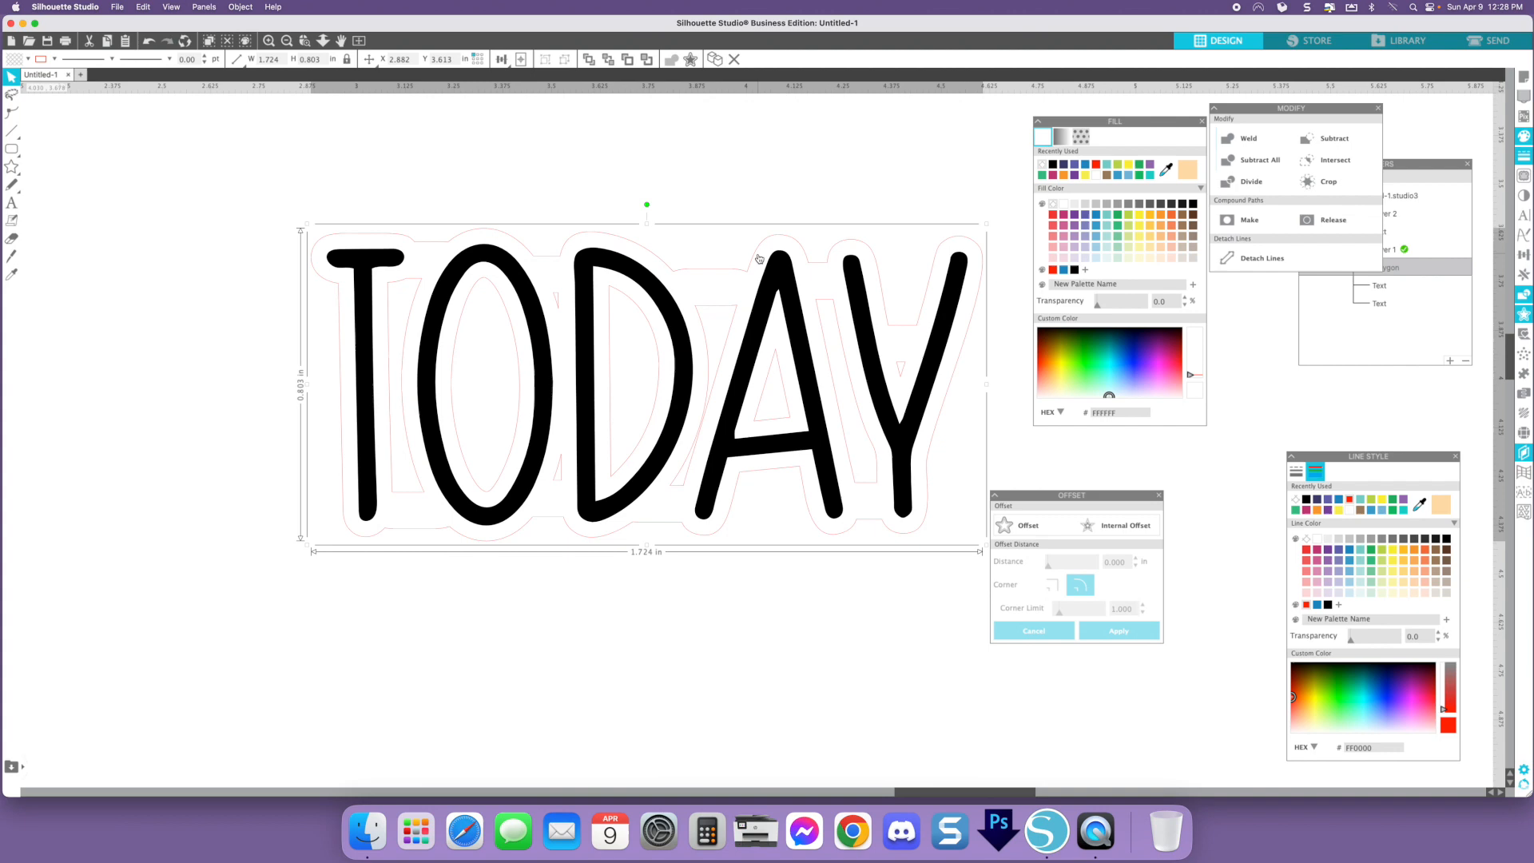
right_click(780, 239)
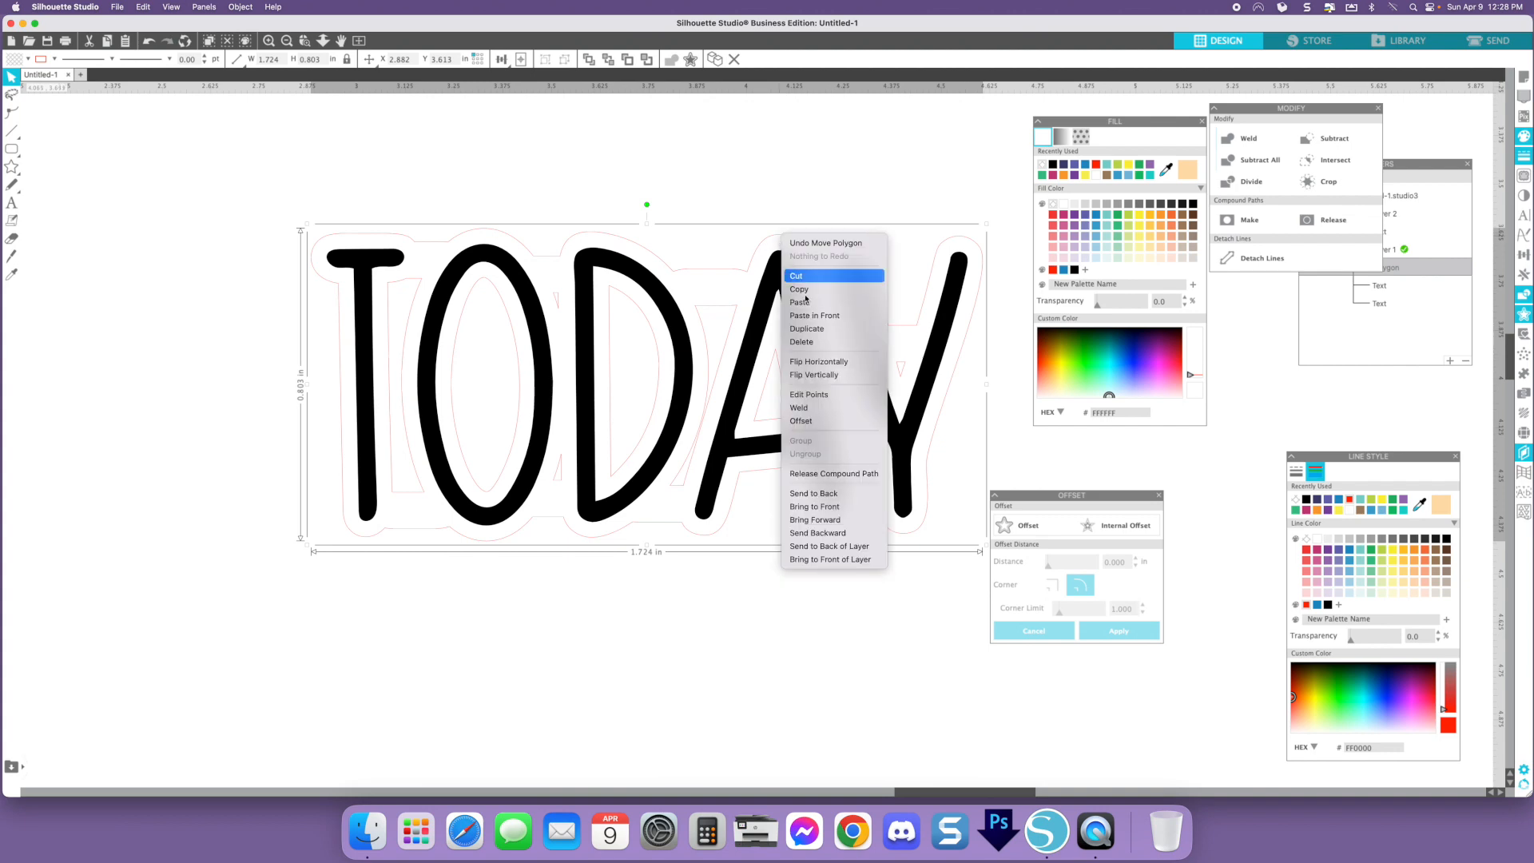
left_click(857, 476)
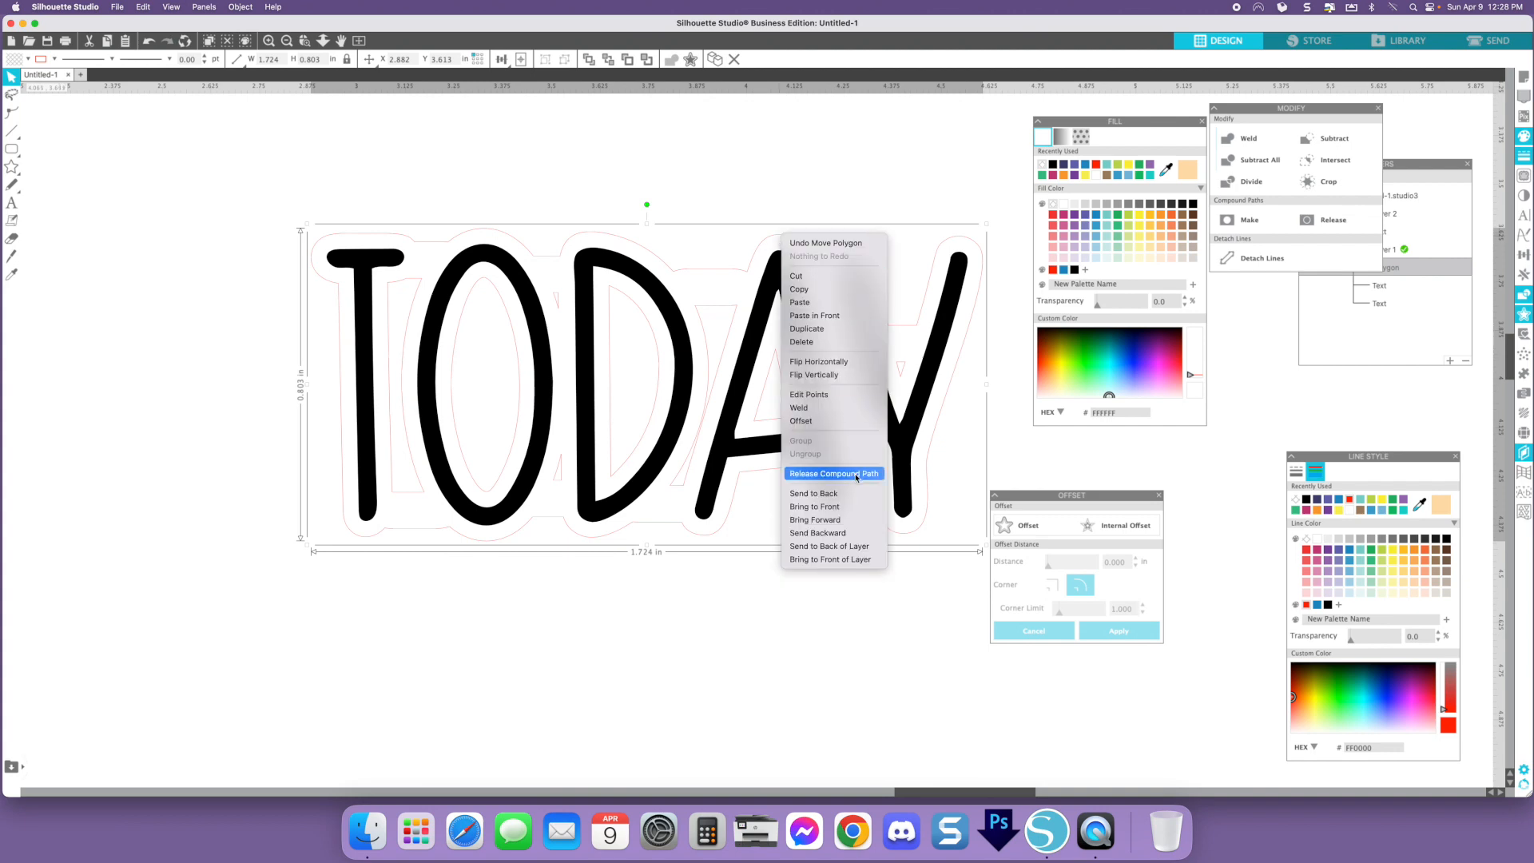
left_click(212, 406)
left_click_drag(400, 358, 238, 330)
key("Delete")
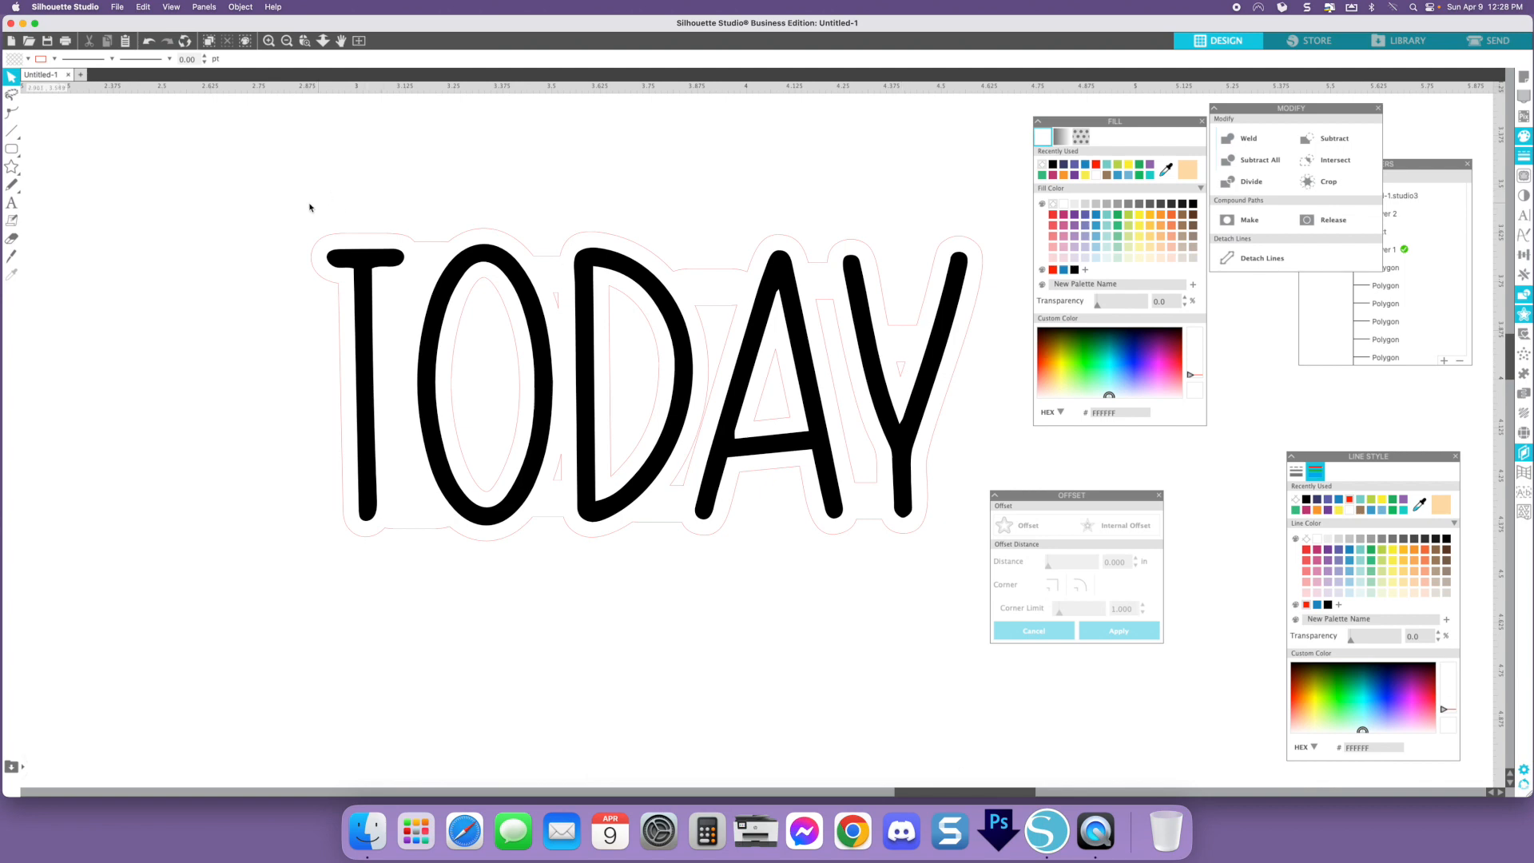
left_click_drag(283, 190, 973, 577)
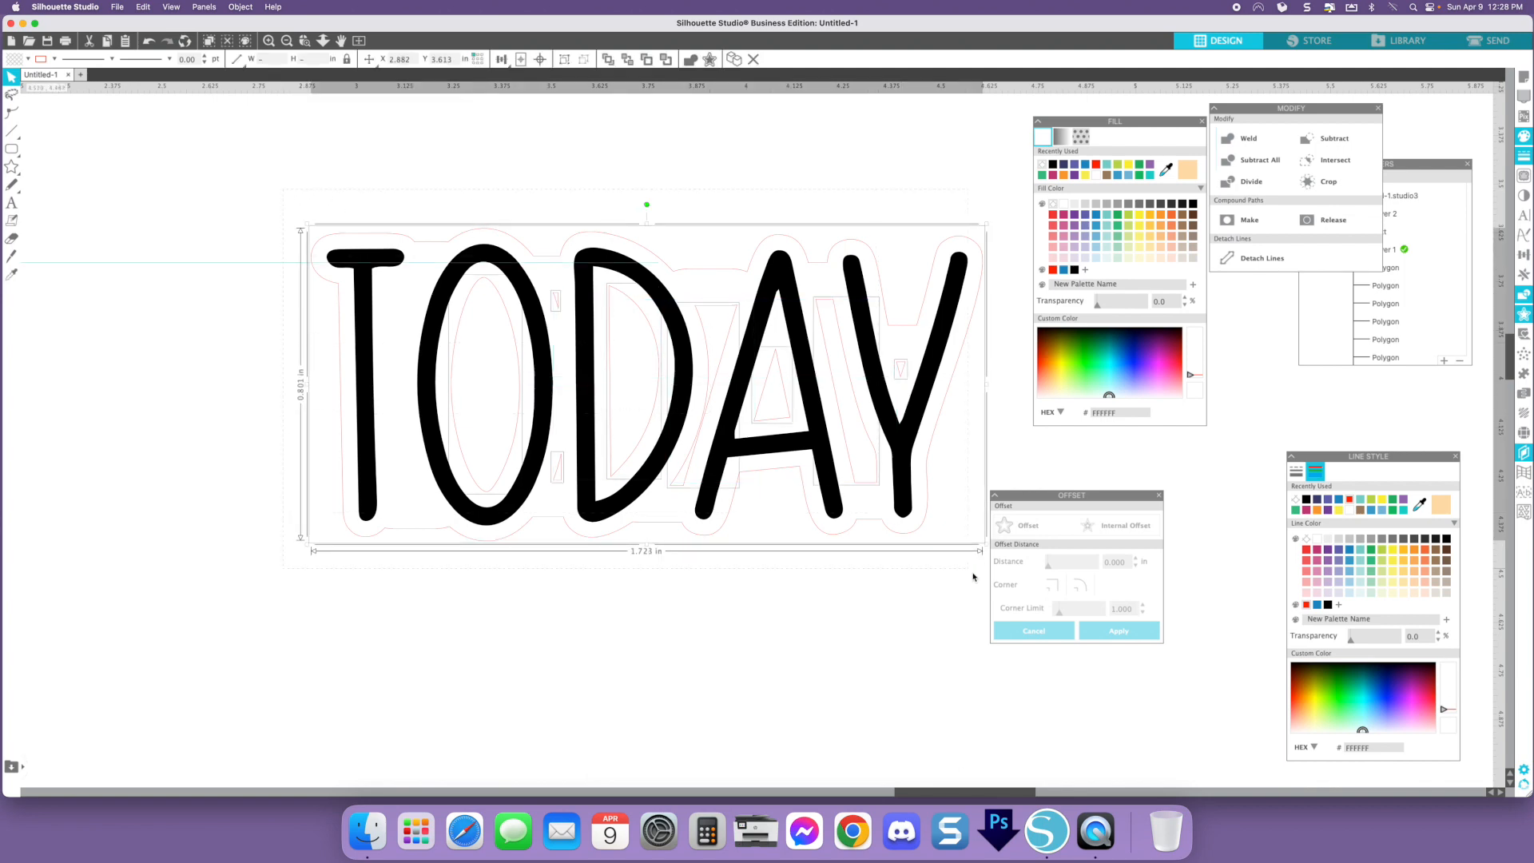
left_click(951, 242, "shift")
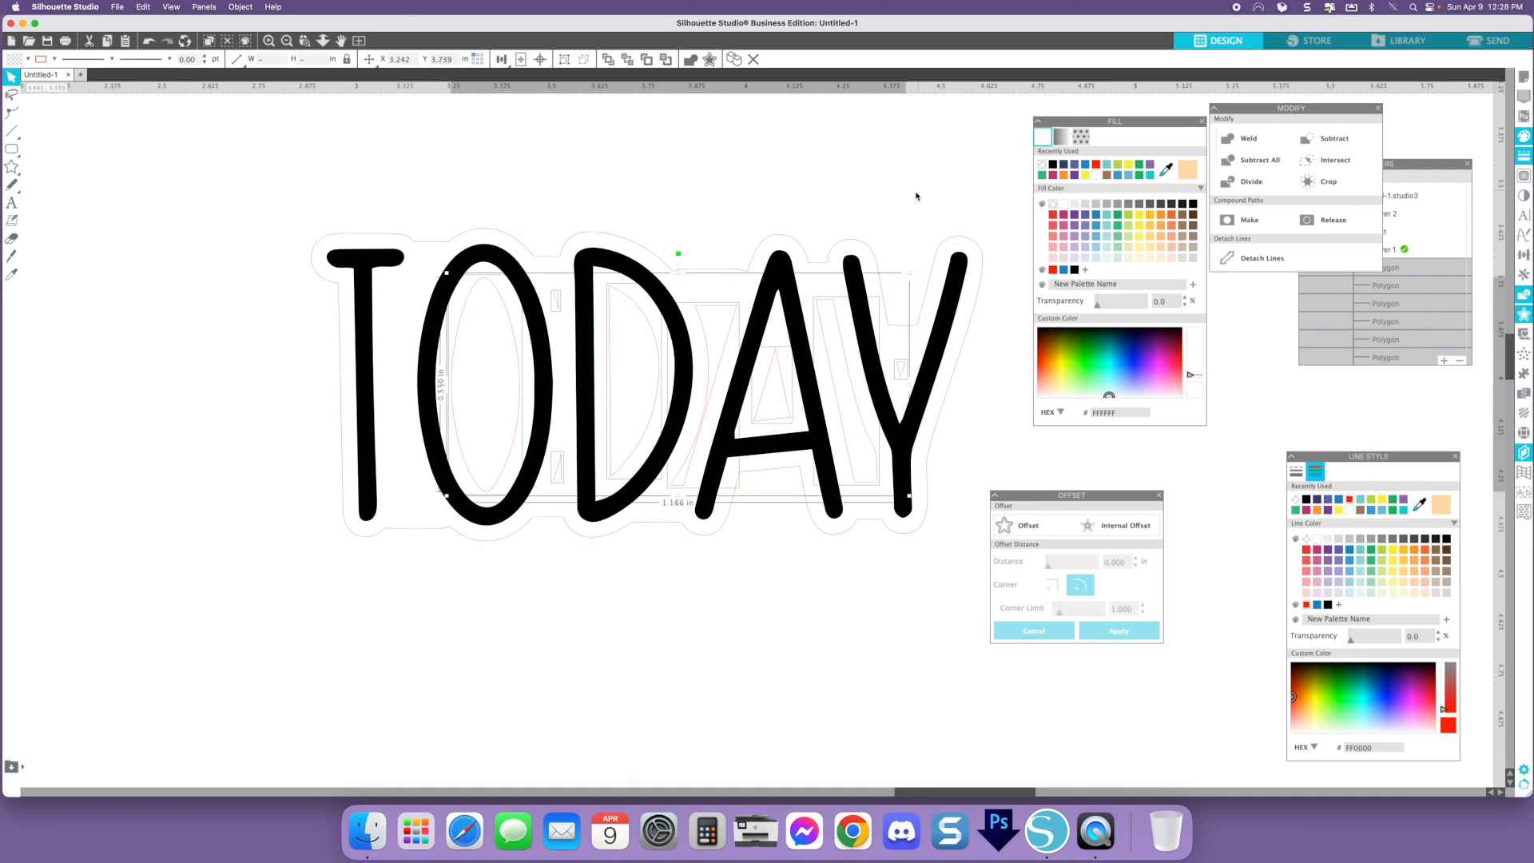
key("Delete")
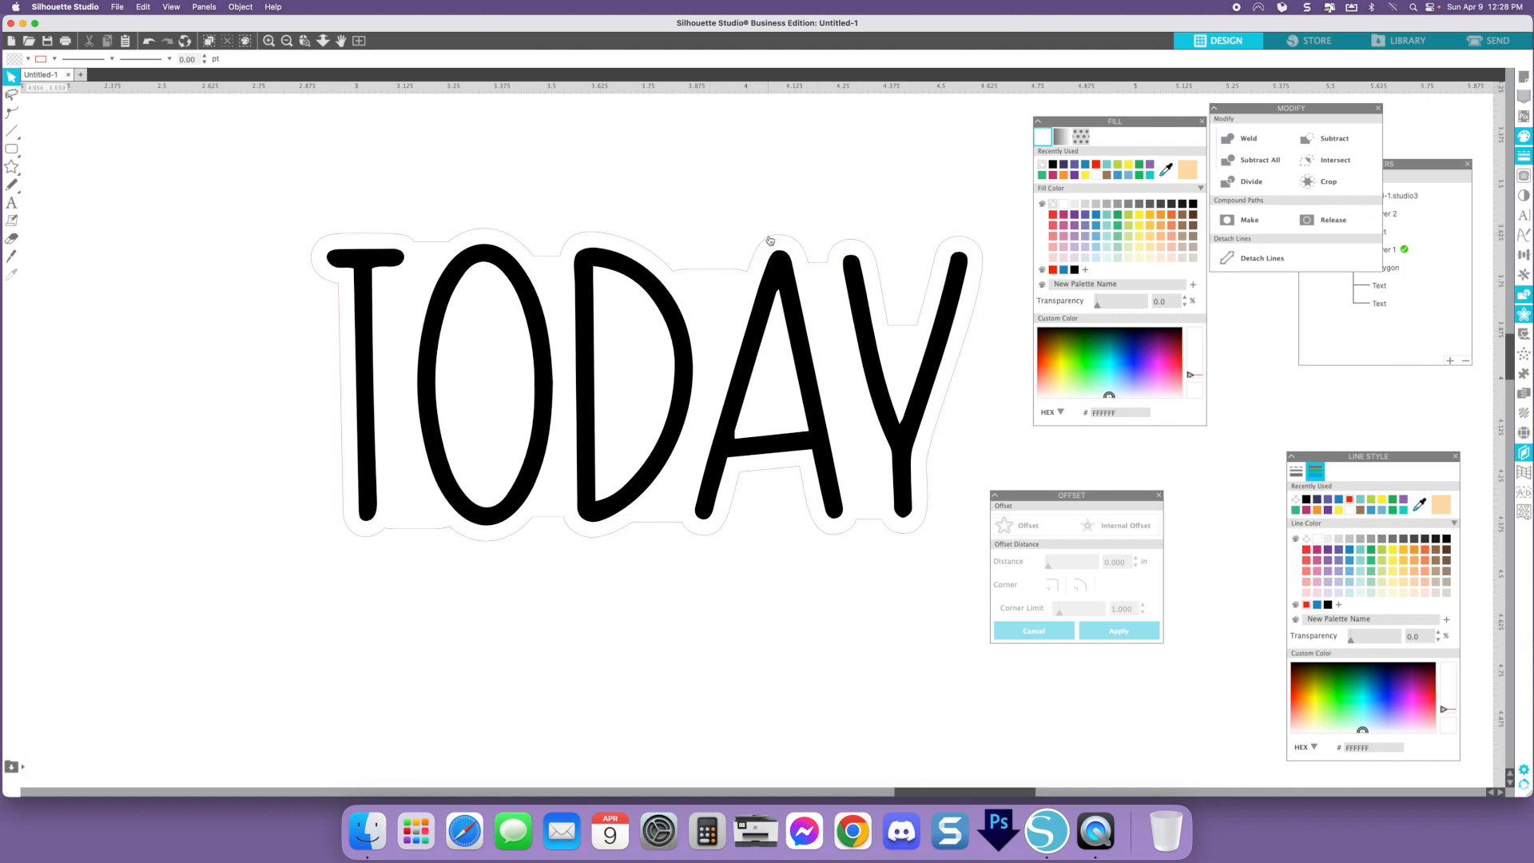
- Fill the "today" text white and the backing outline black
left_click(597, 234)
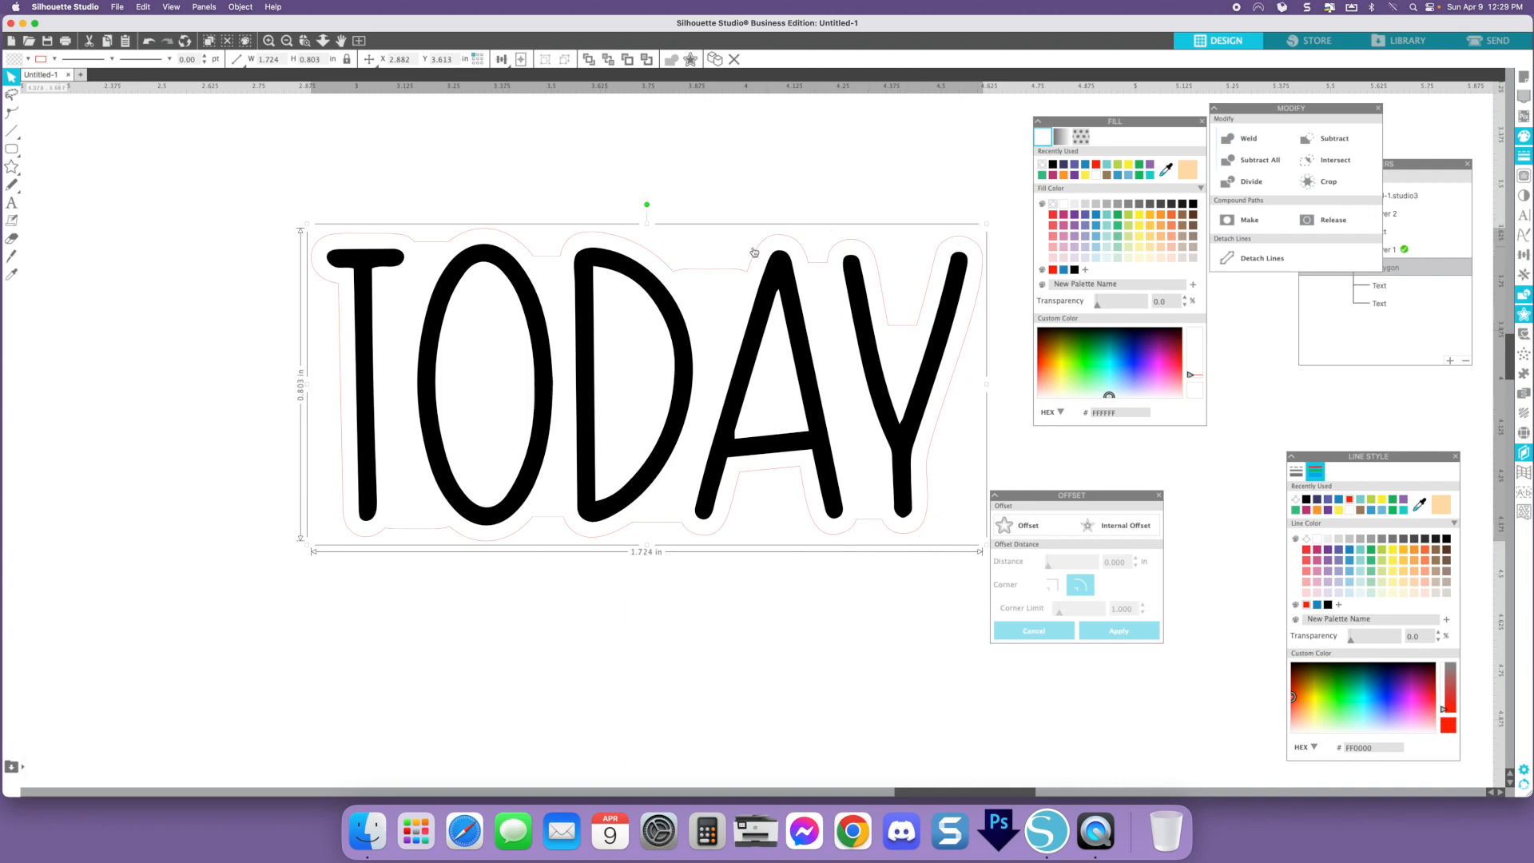
left_click(475, 233)
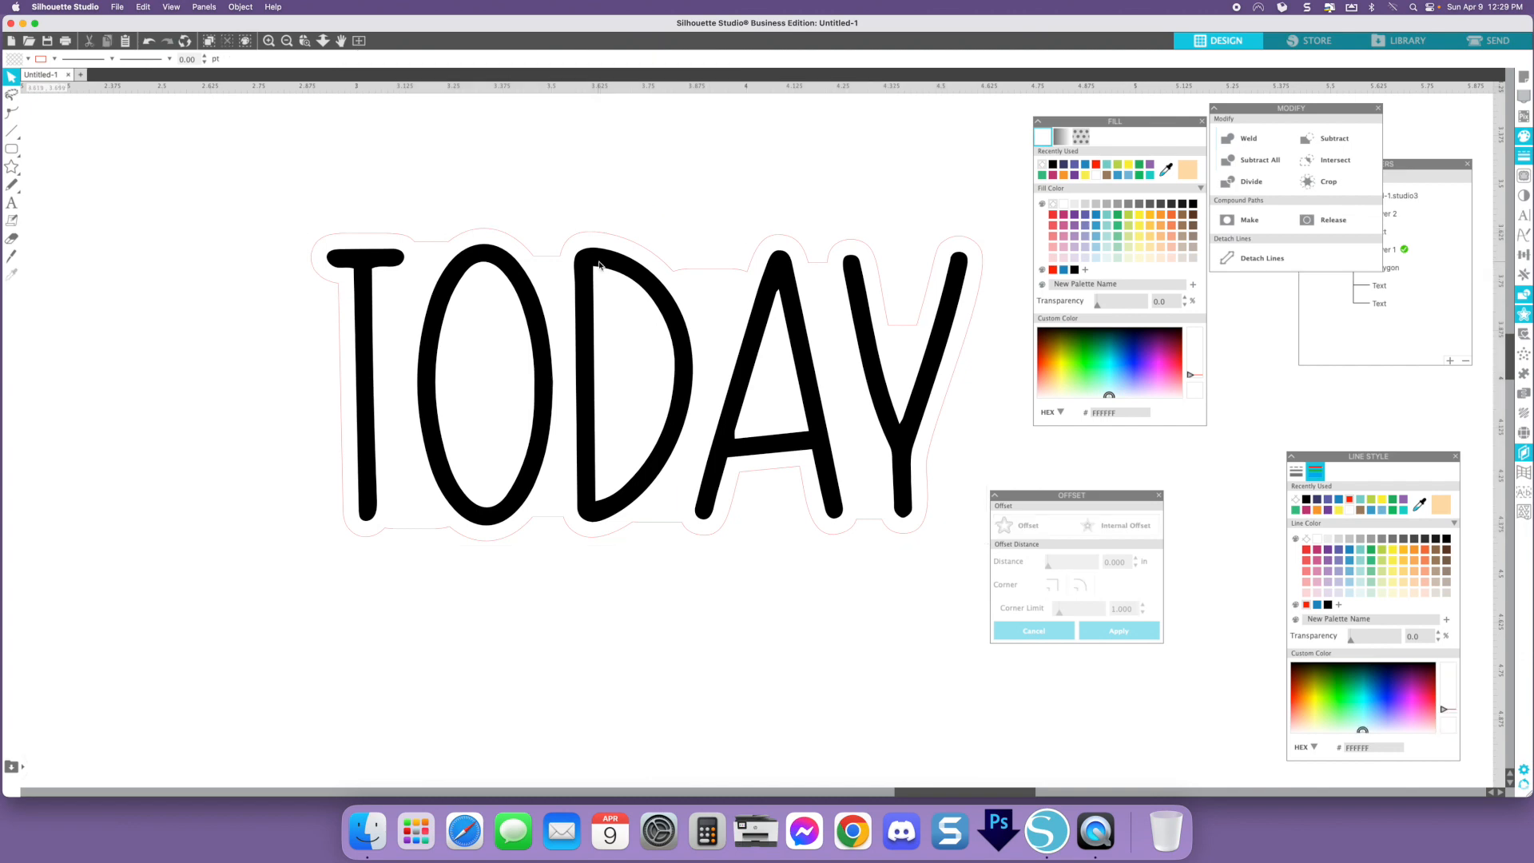
left_click(1413, 170)
left_click(947, 303)
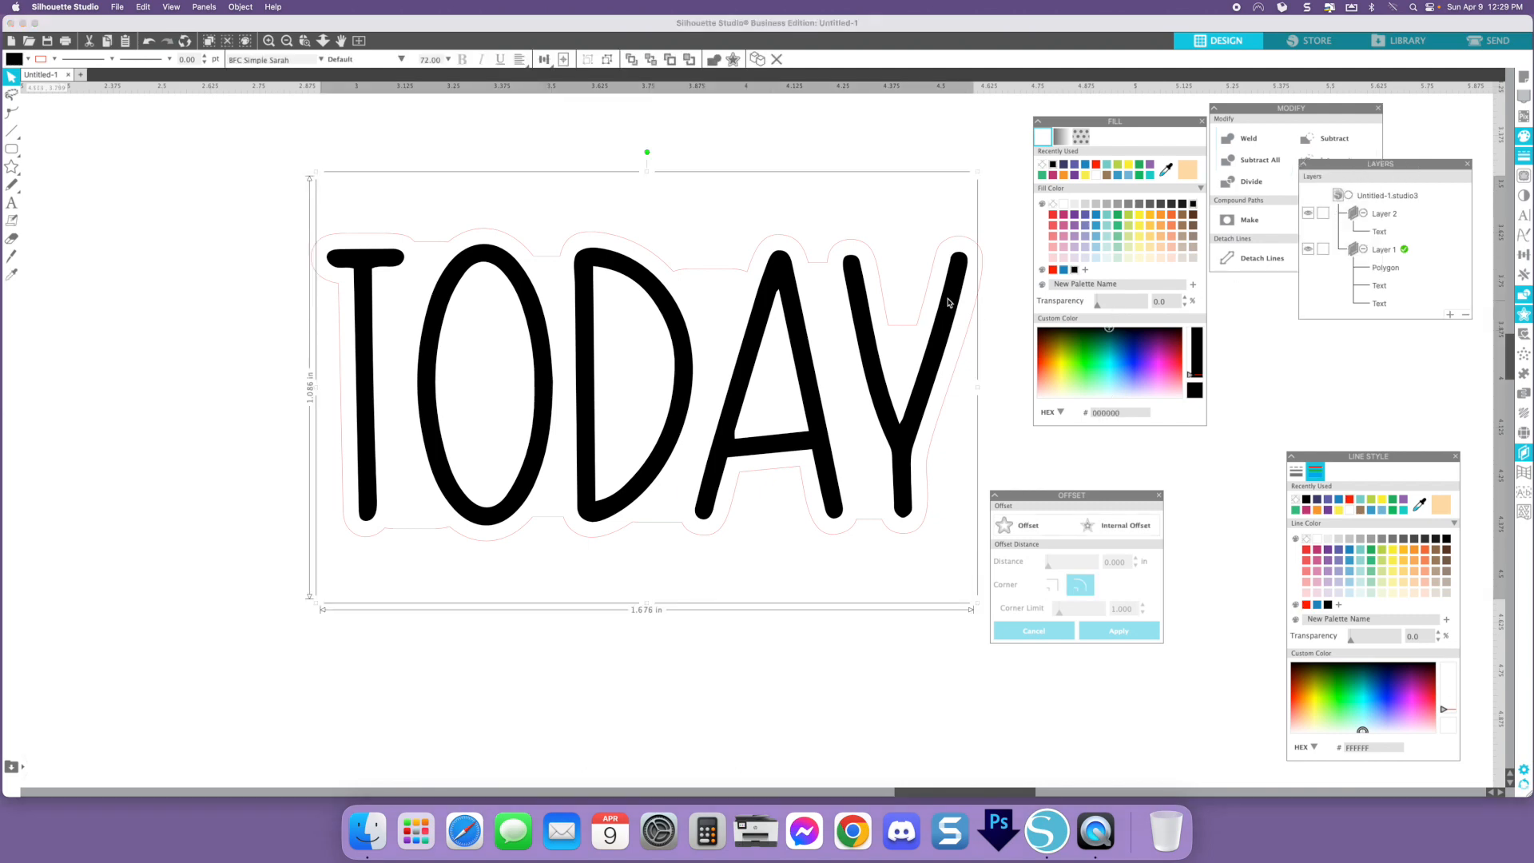
left_click(1023, 196)
left_click(959, 291)
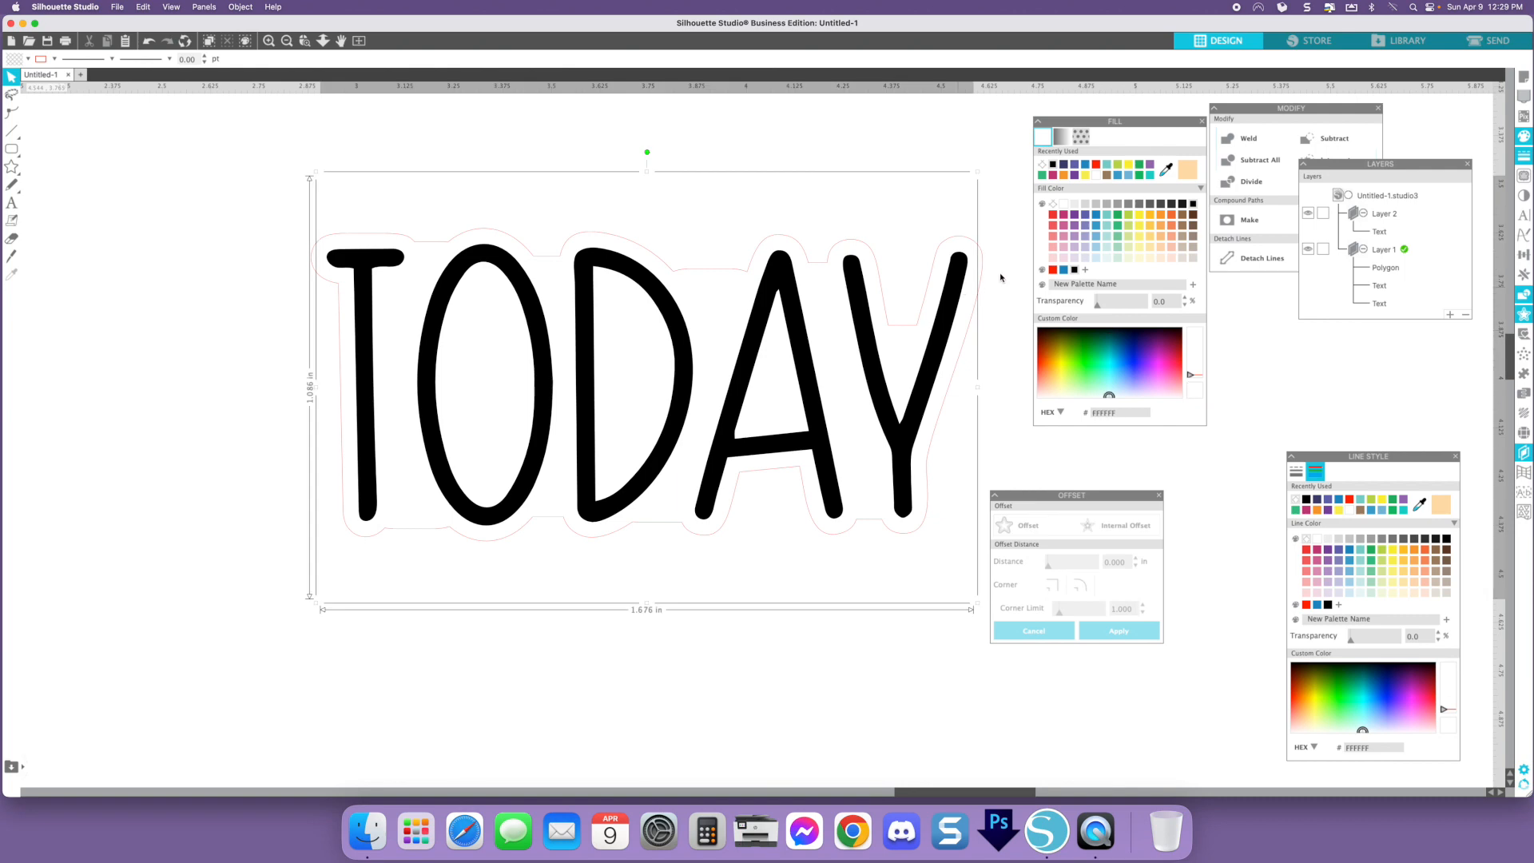
left_click(1063, 206)
left_click(981, 179)
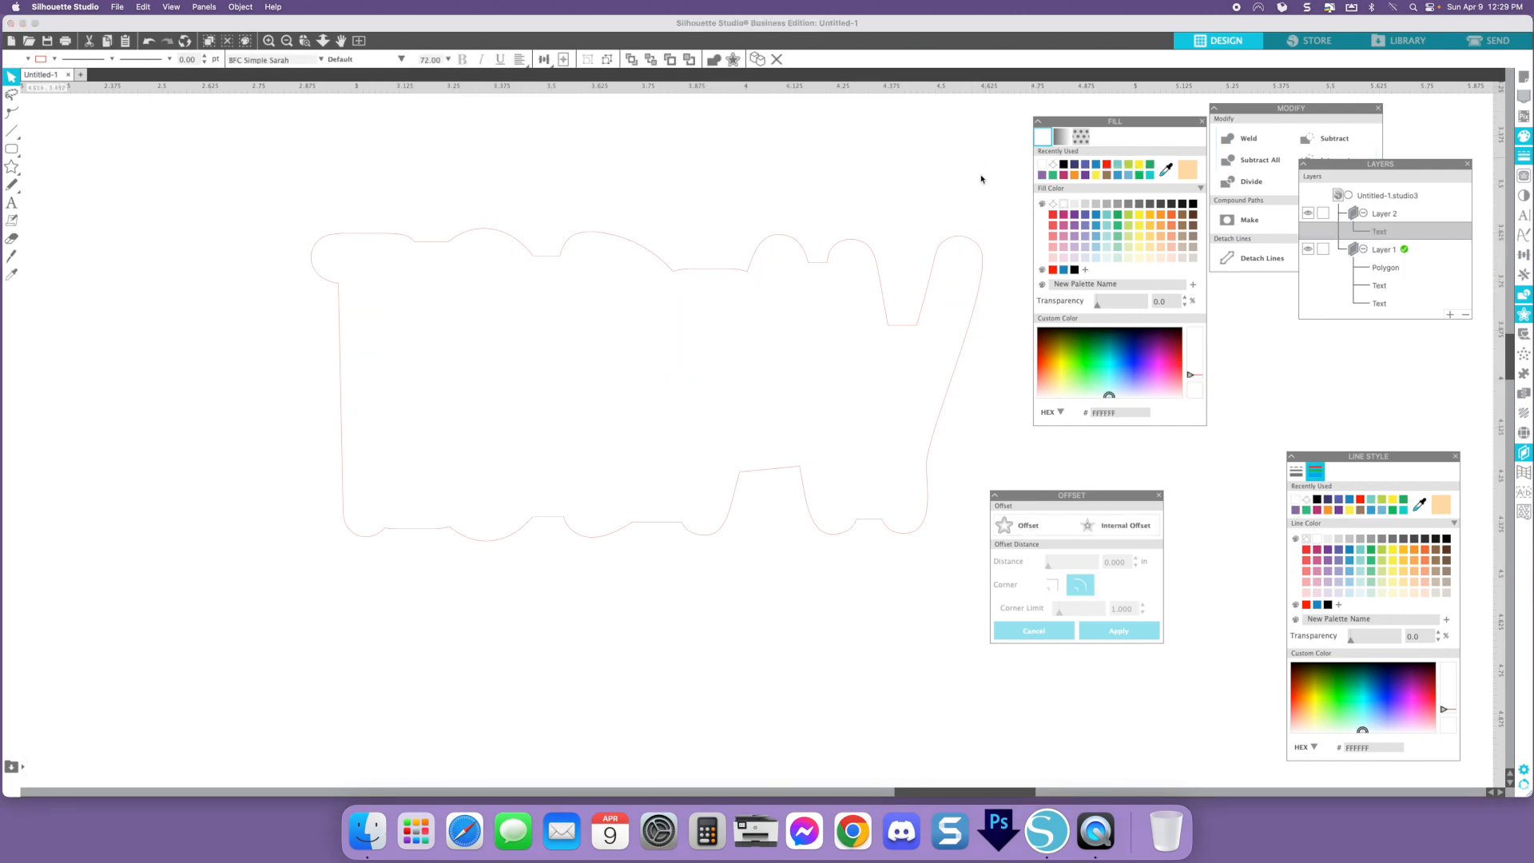
left_click(969, 240)
left_click(1064, 165)
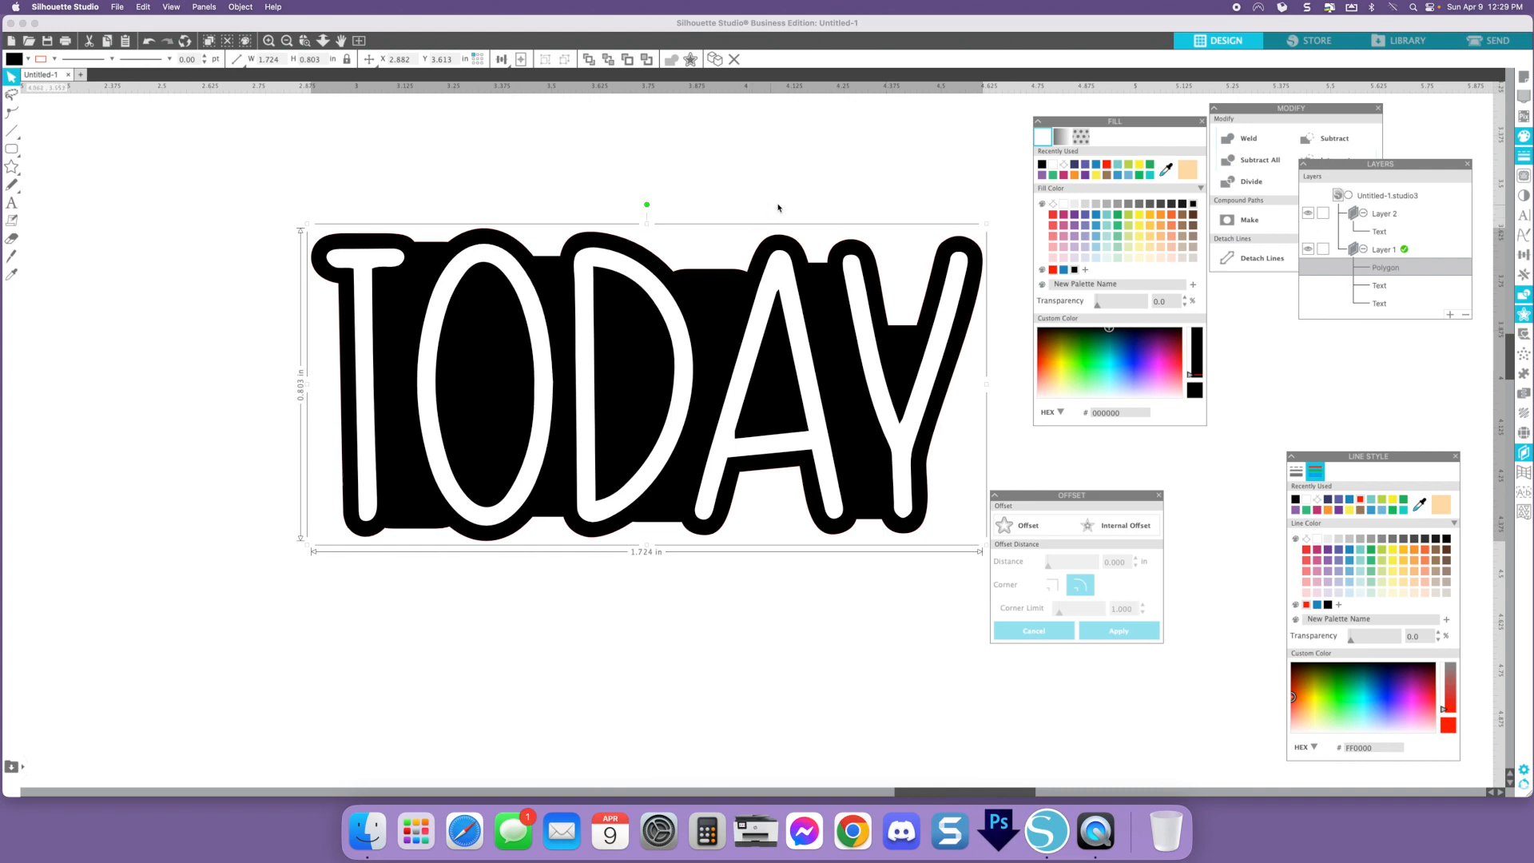
- Undo the three fill changes
left_click(152, 44)
left_click(152, 46)
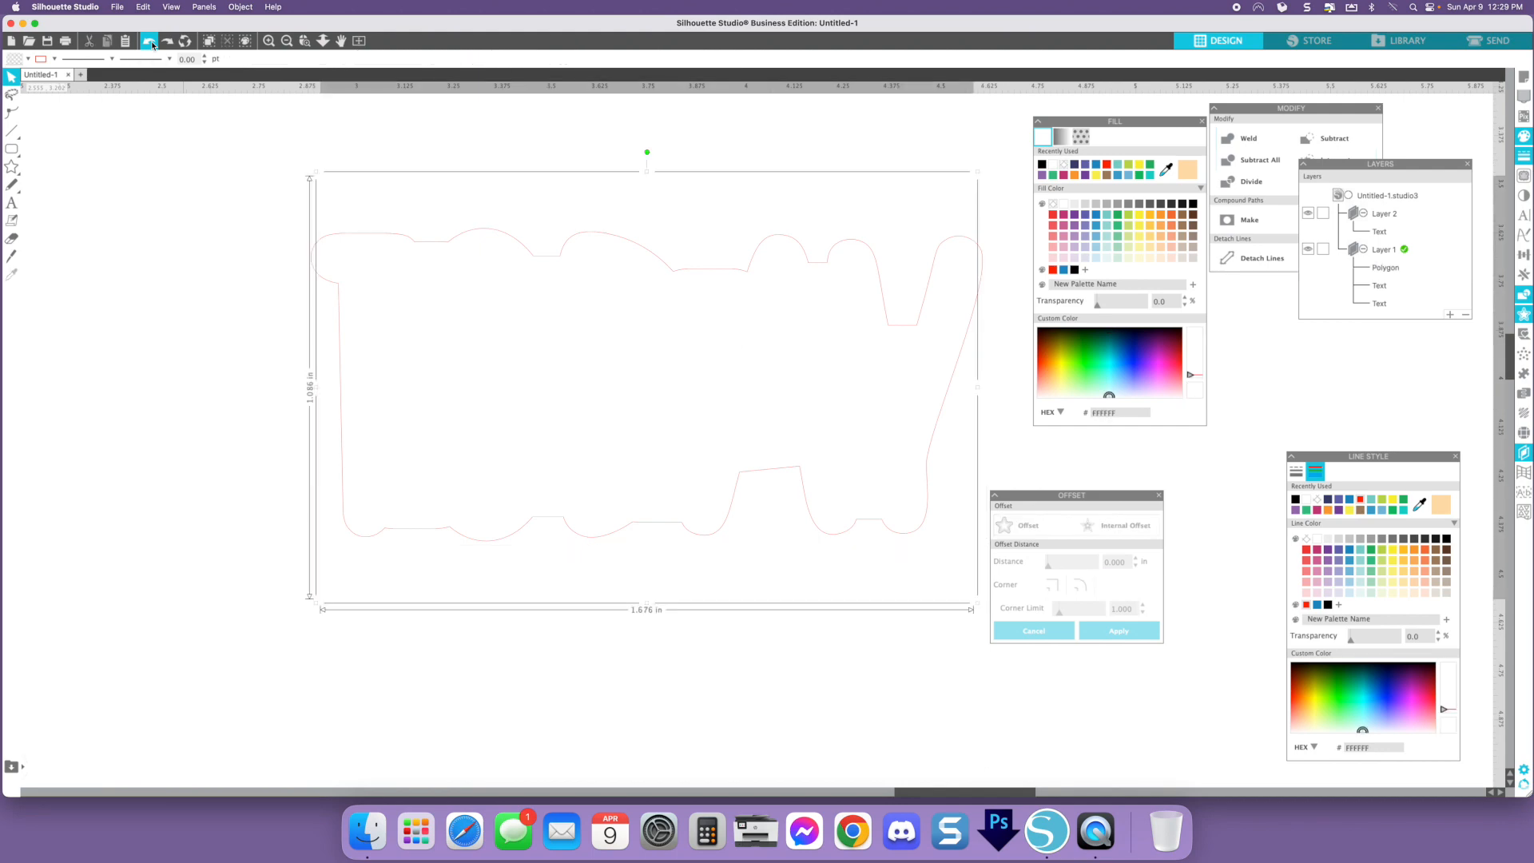
left_click(152, 46)
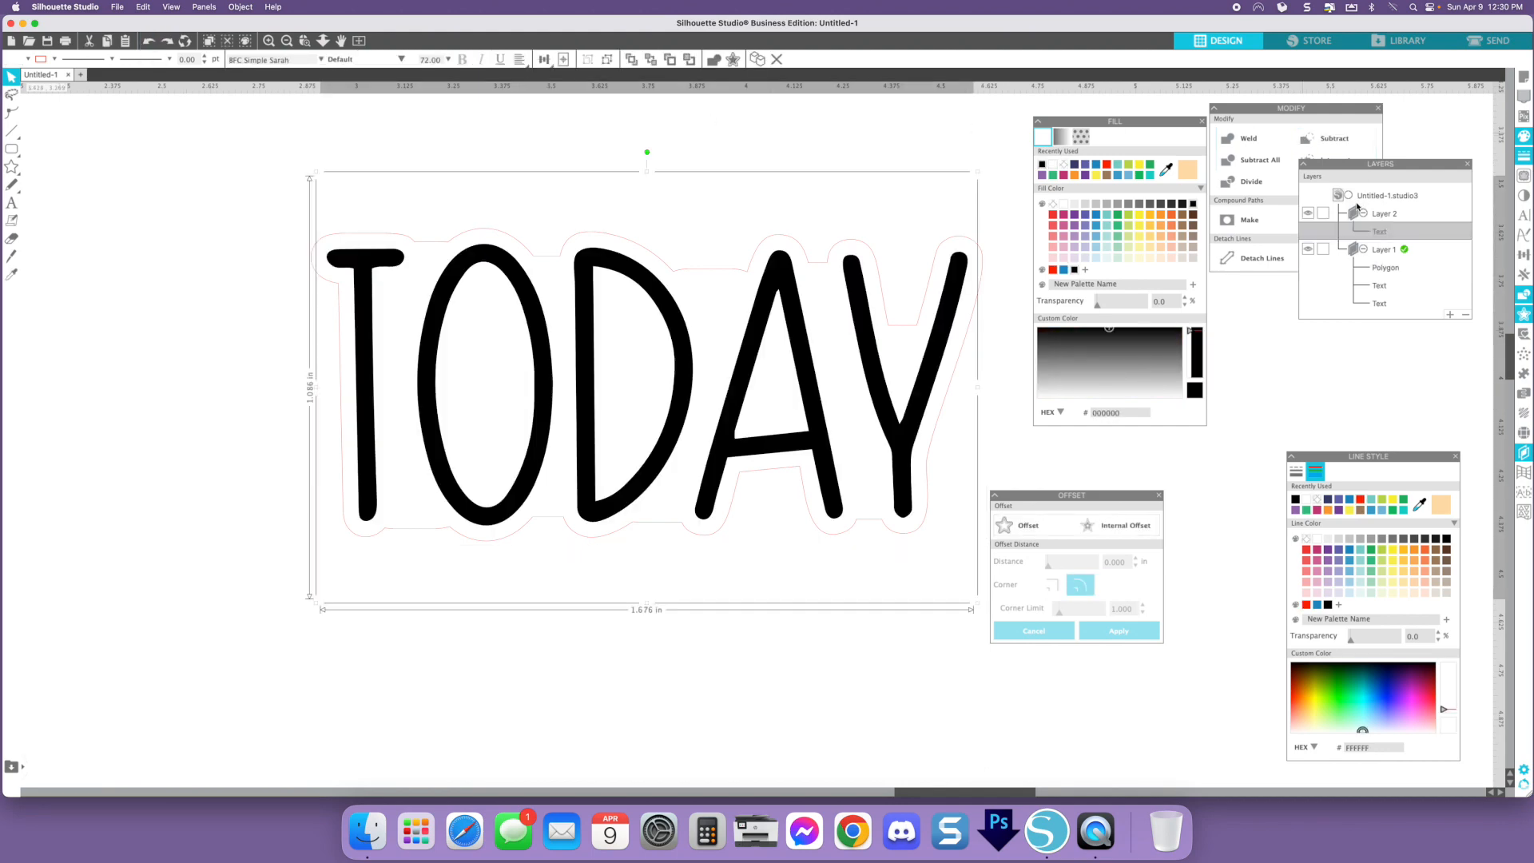
- Lock Layer 2 and make Layer 1 the active layer
left_click(1324, 213)
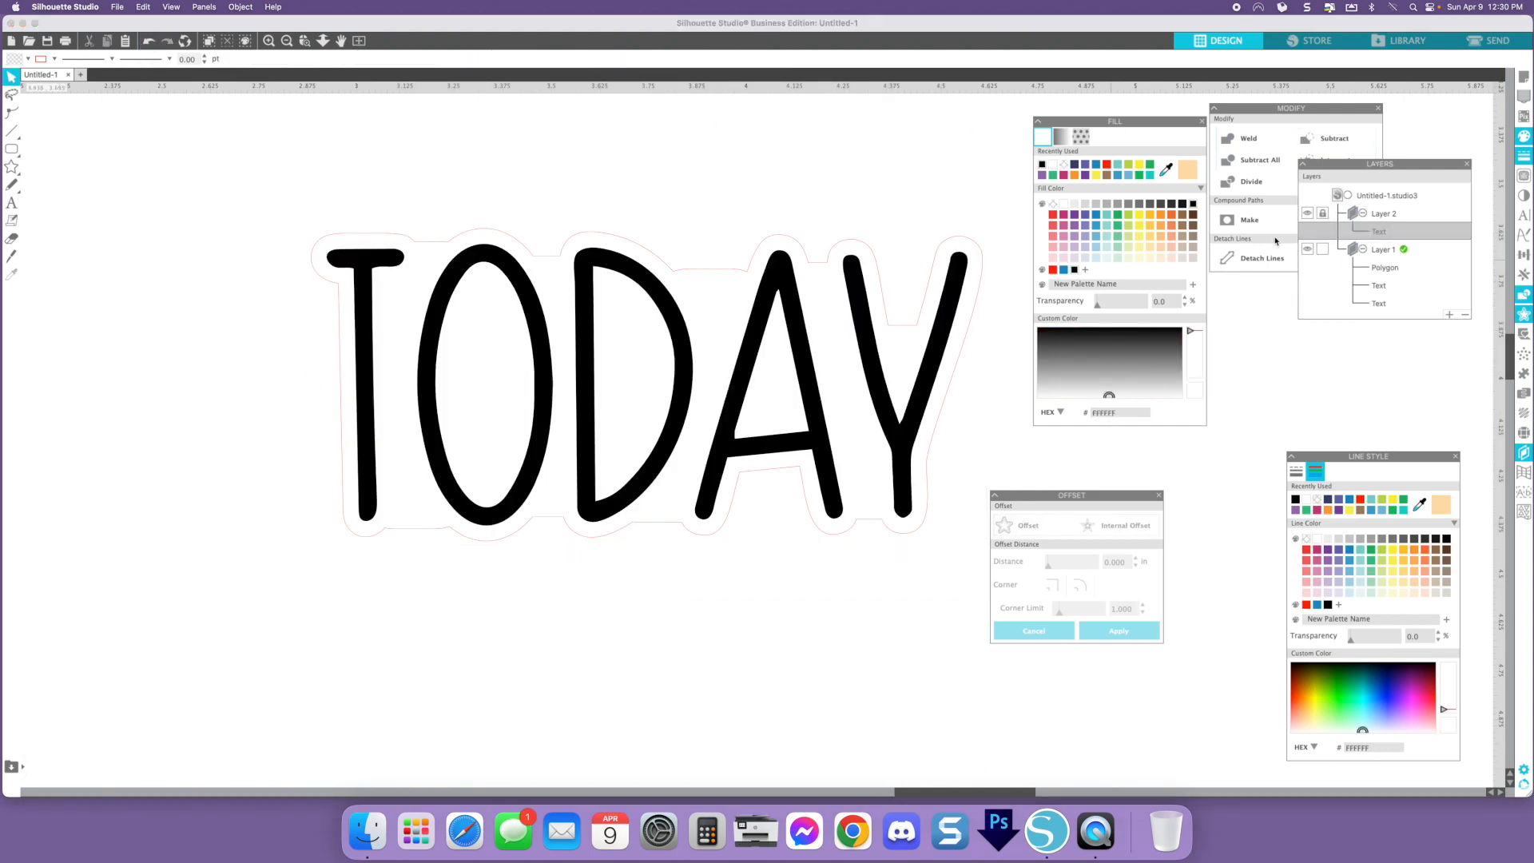
left_click(781, 293)
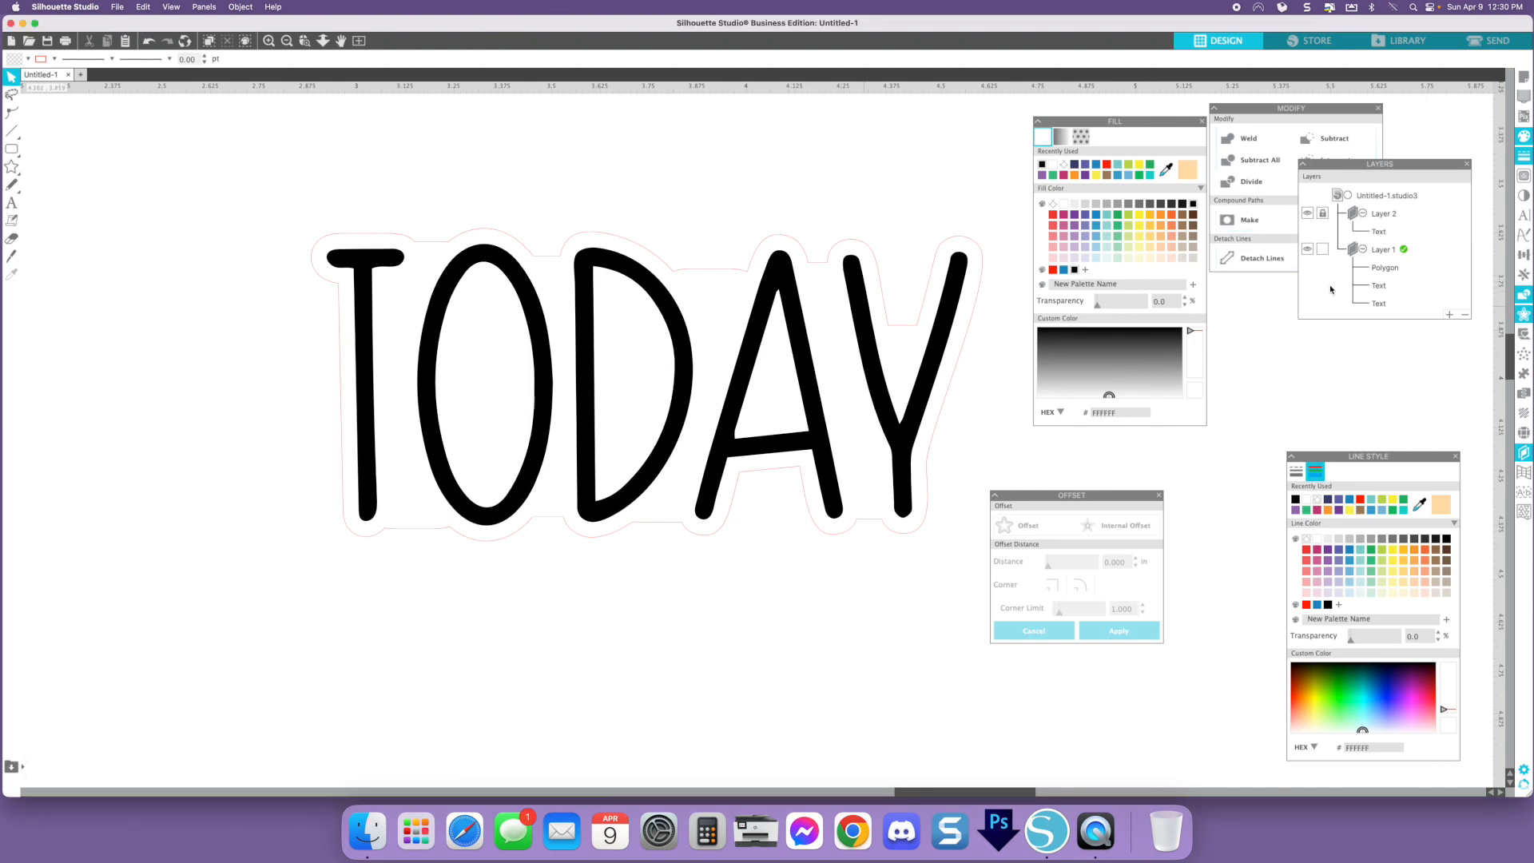
left_click(1389, 254)
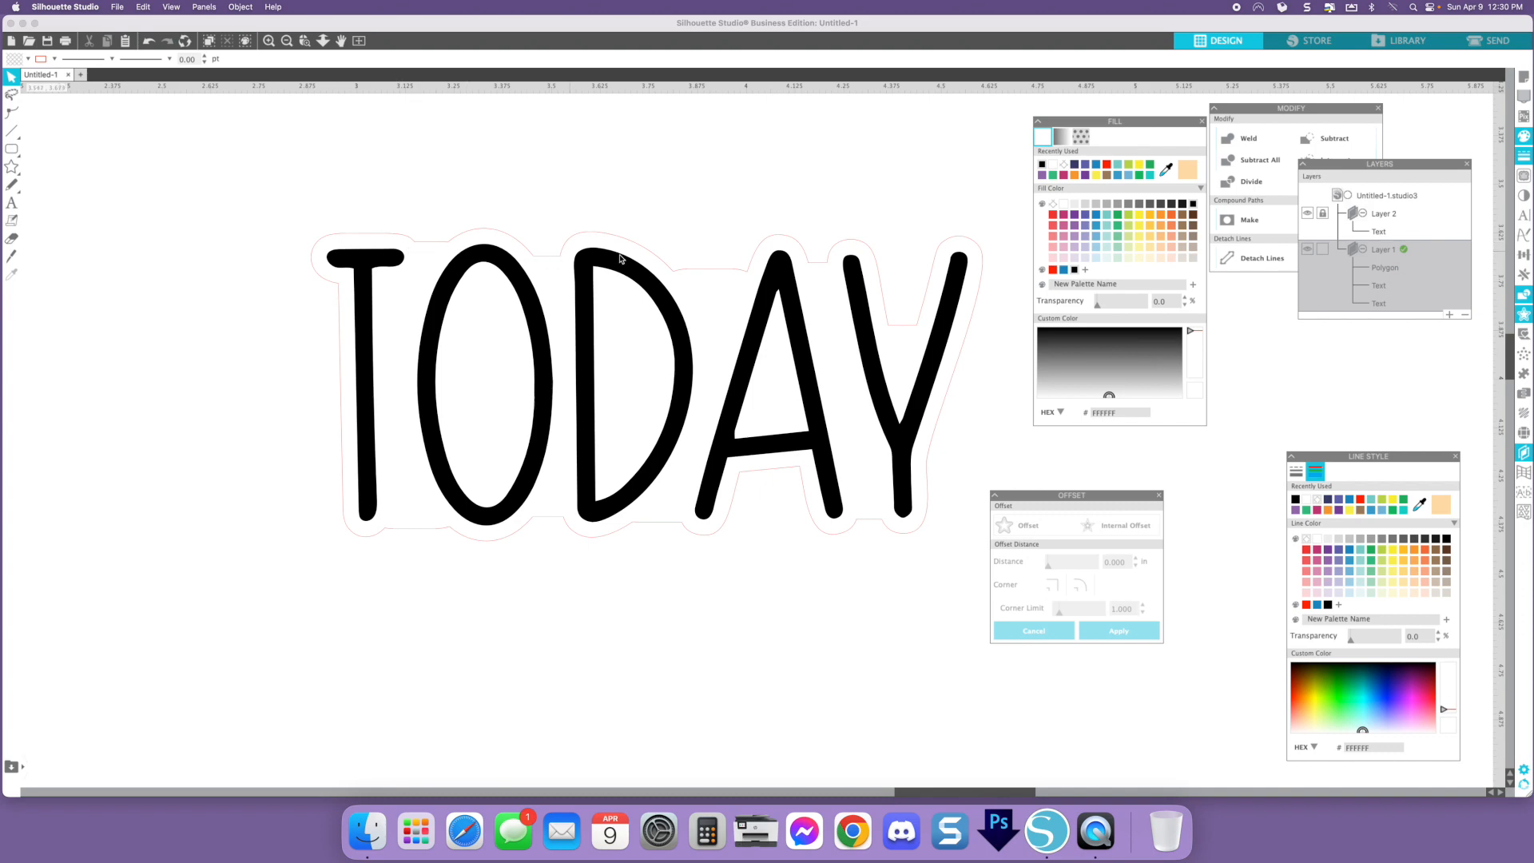
- Draw a small rounded rectangle about 0.16 in wide over the backing gap near the A's top and nudge it right
left_click(48, 149)
mouse_move(516, 242)
left_mouse_down()
mouse_move(581, 266)
mouse_move(651, 248)
mouse_move(813, 253)
left_mouse_up()
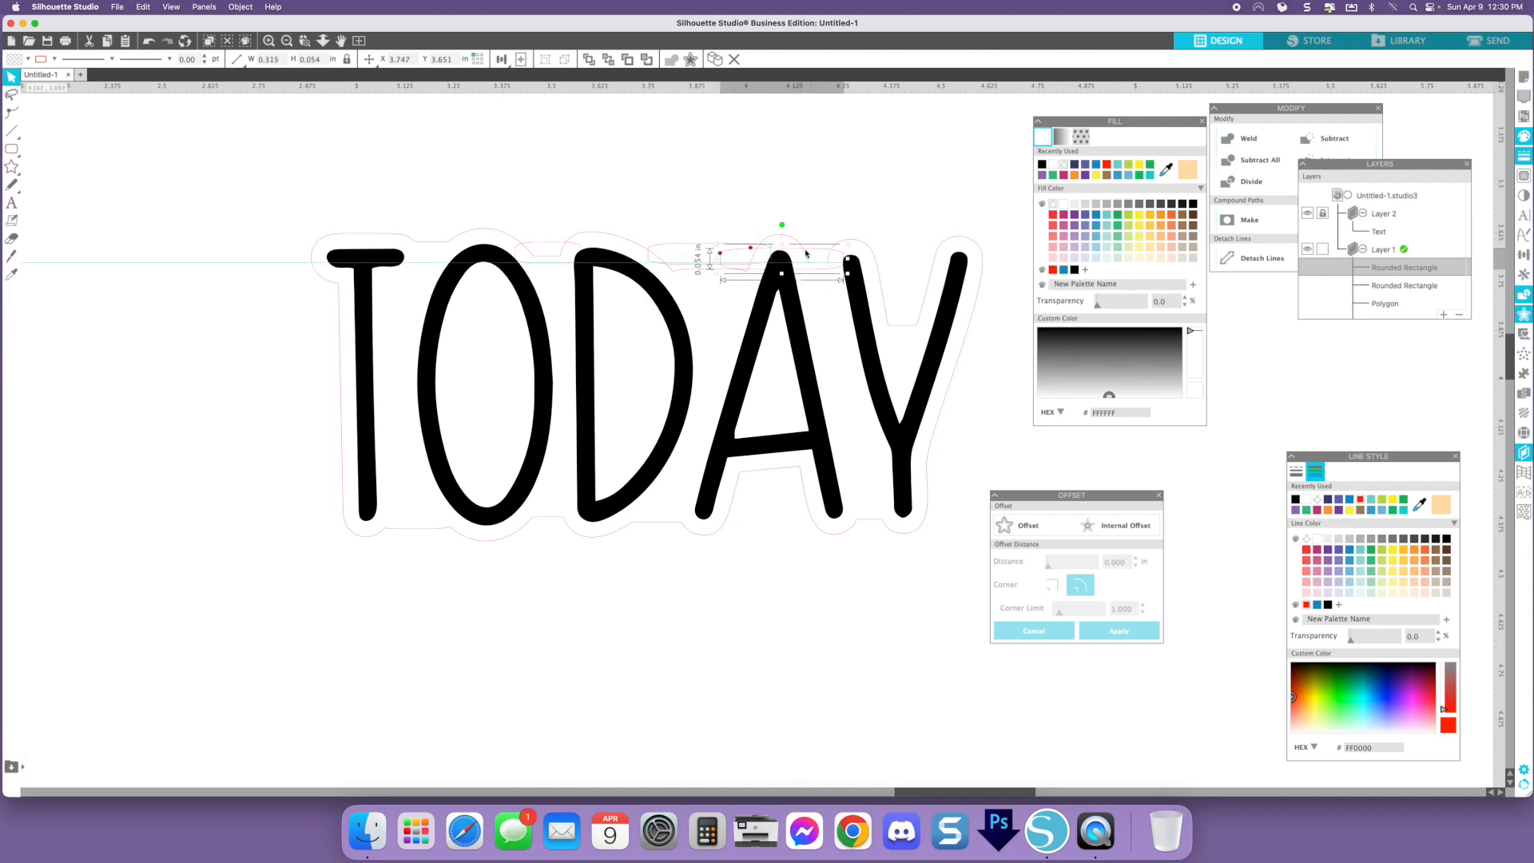
left_click_drag(717, 258, 810, 255)
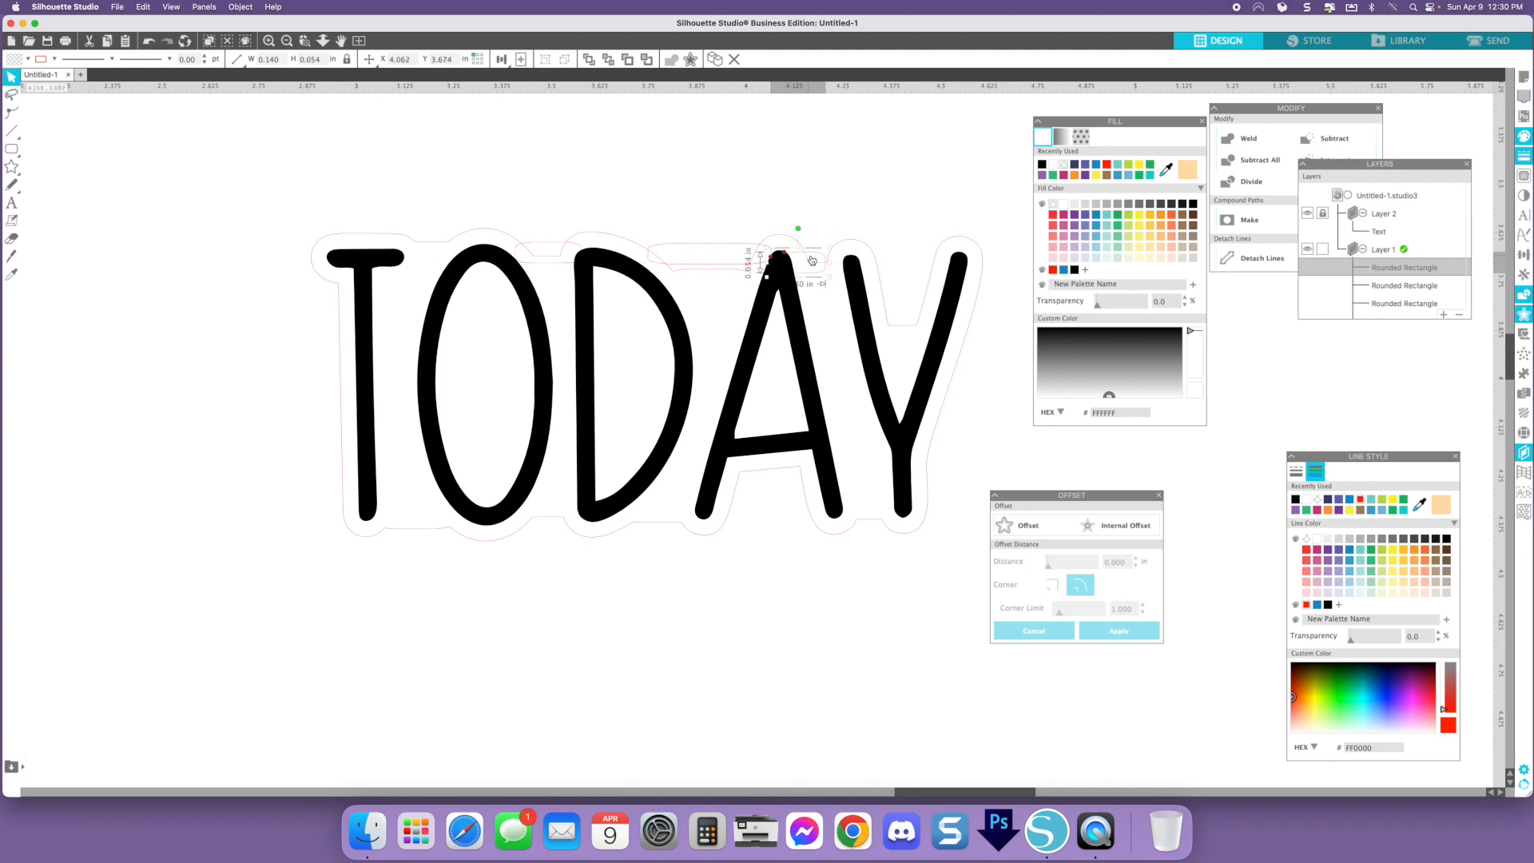
key("Right")
key("Right")
key("Right")
key("Right")
- Position and stretch the small rounded rectangles to bridge the backing gaps near the A and Y tops and under the A
left_click_drag(819, 251, 858, 267)
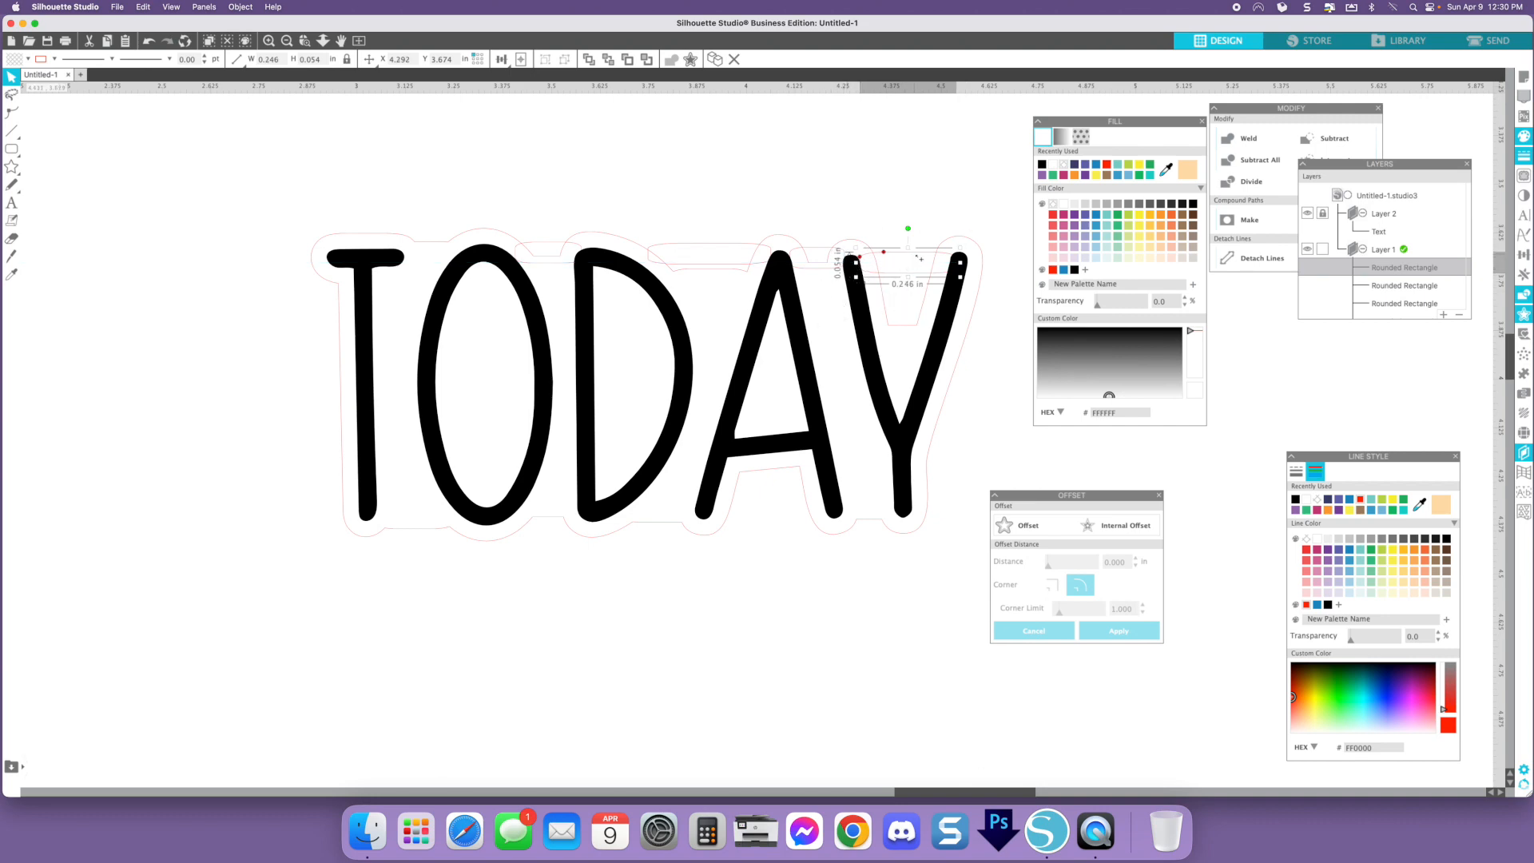
left_click_drag(923, 265, 832, 509)
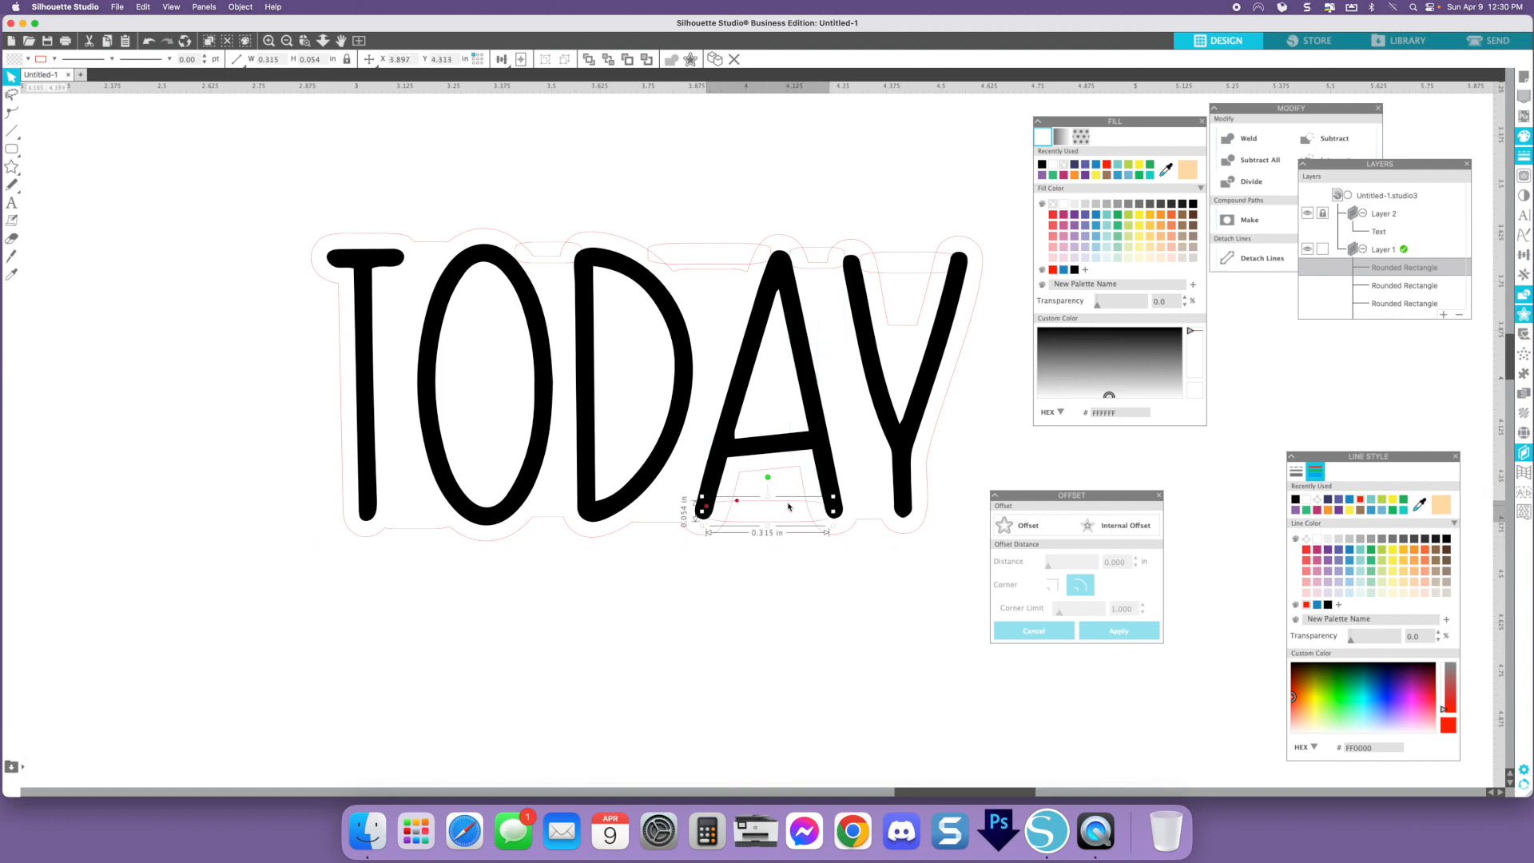
left_click_drag(788, 506, 595, 509)
- Select all the backing pieces and rectangles and weld them together
left_click_drag(260, 157, 969, 570)
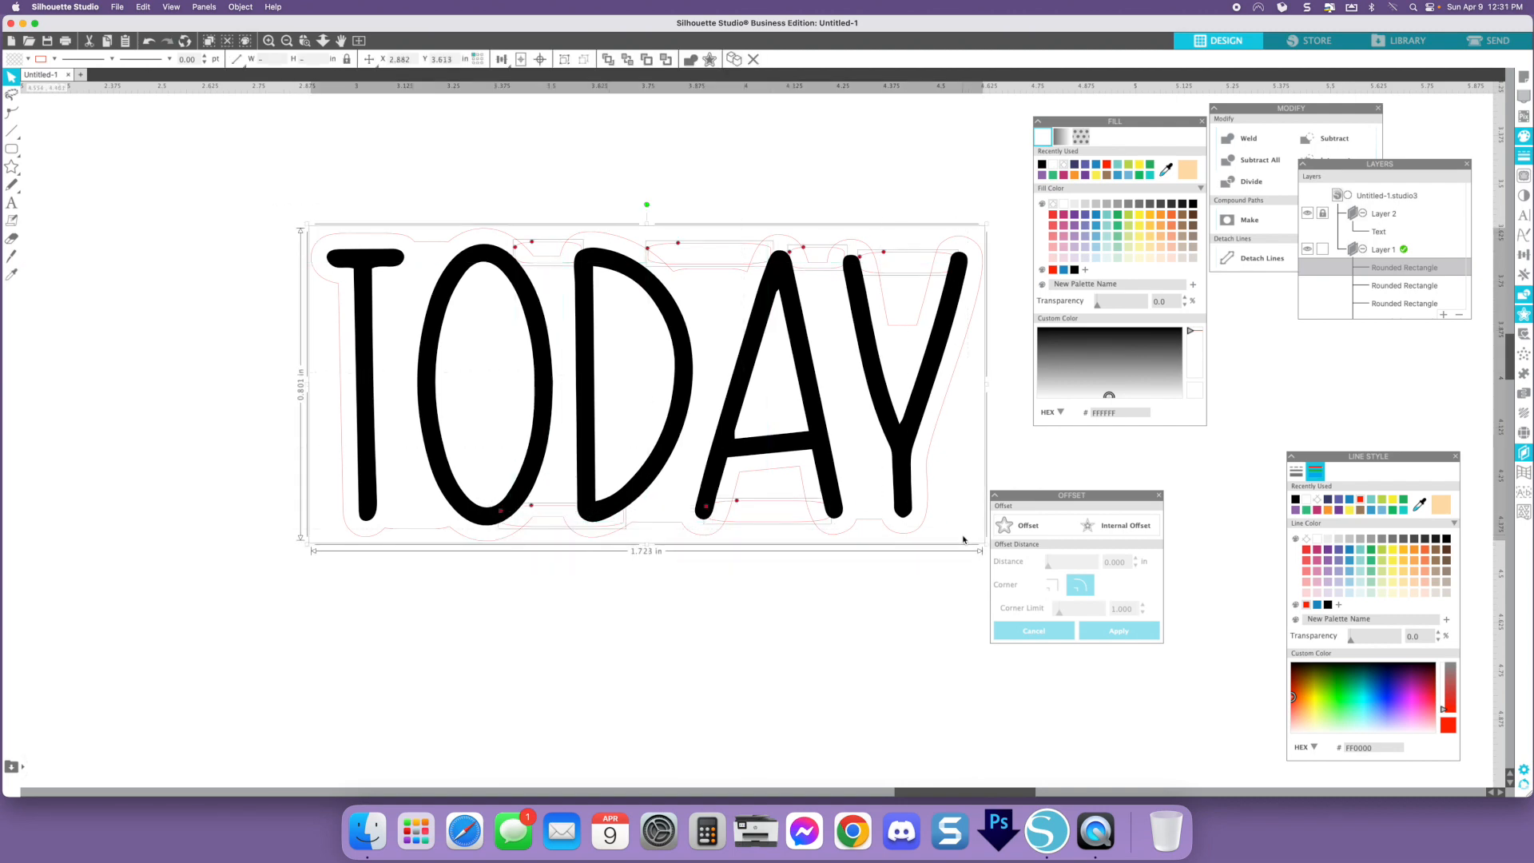
left_click(1249, 140)
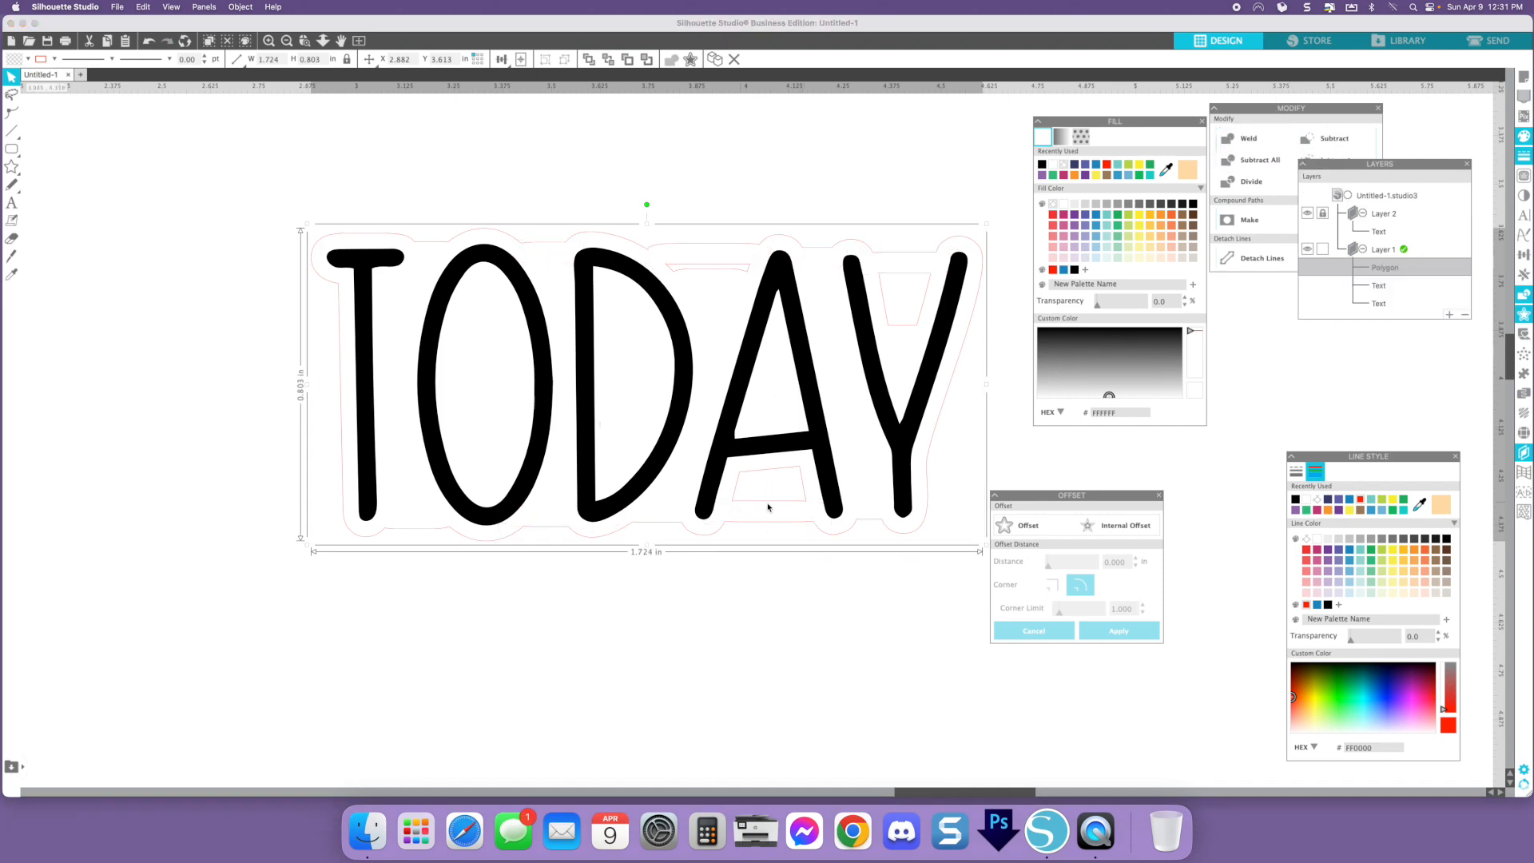
- Release the welded backing's compound path and delete the leftover interior pieces
right_click(840, 232)
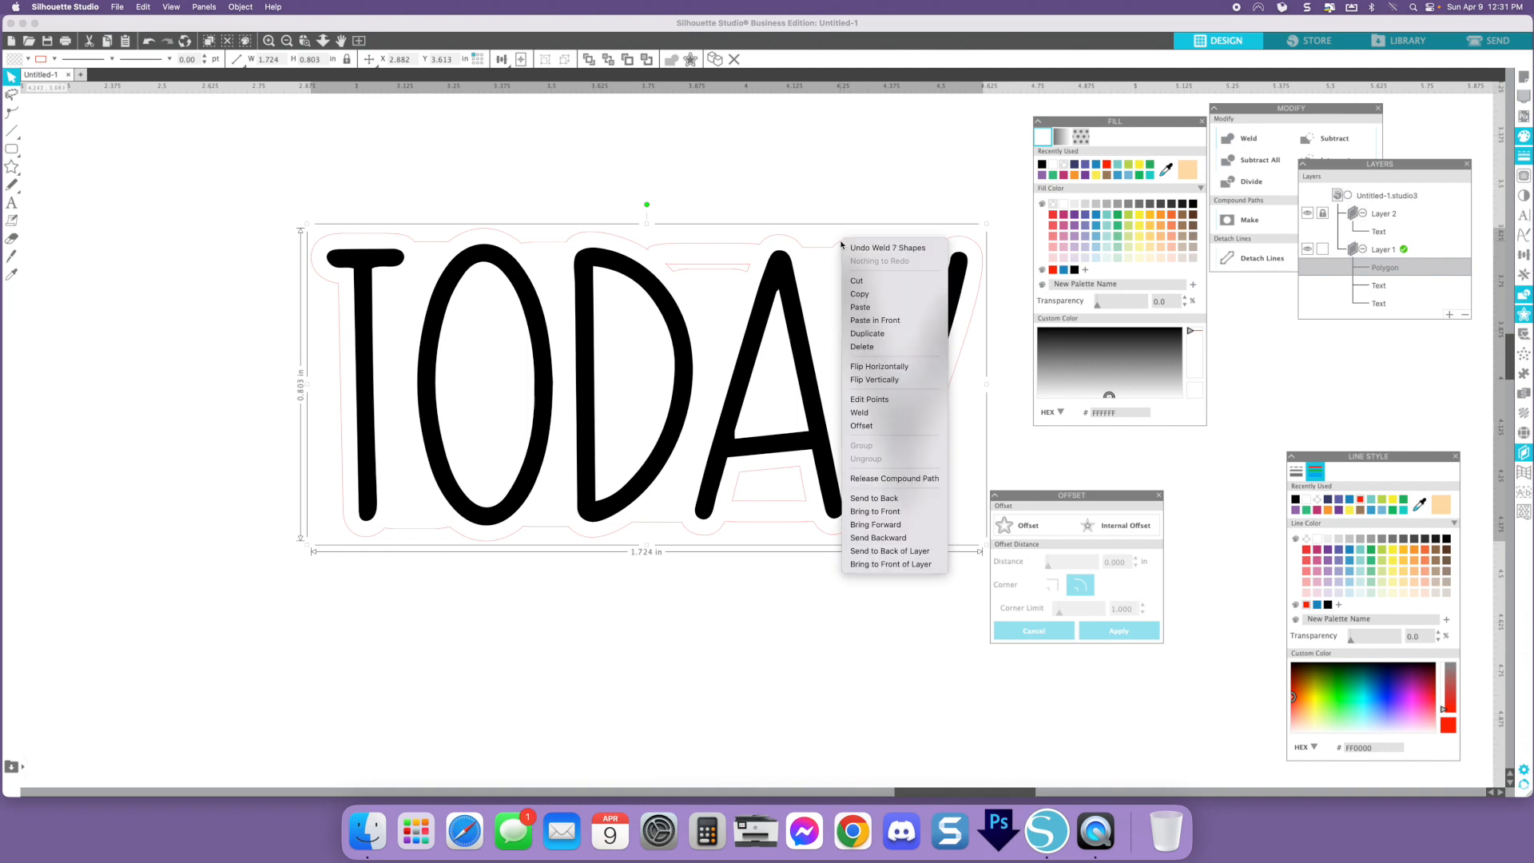
left_click(888, 482)
left_click_drag(295, 178, 945, 549)
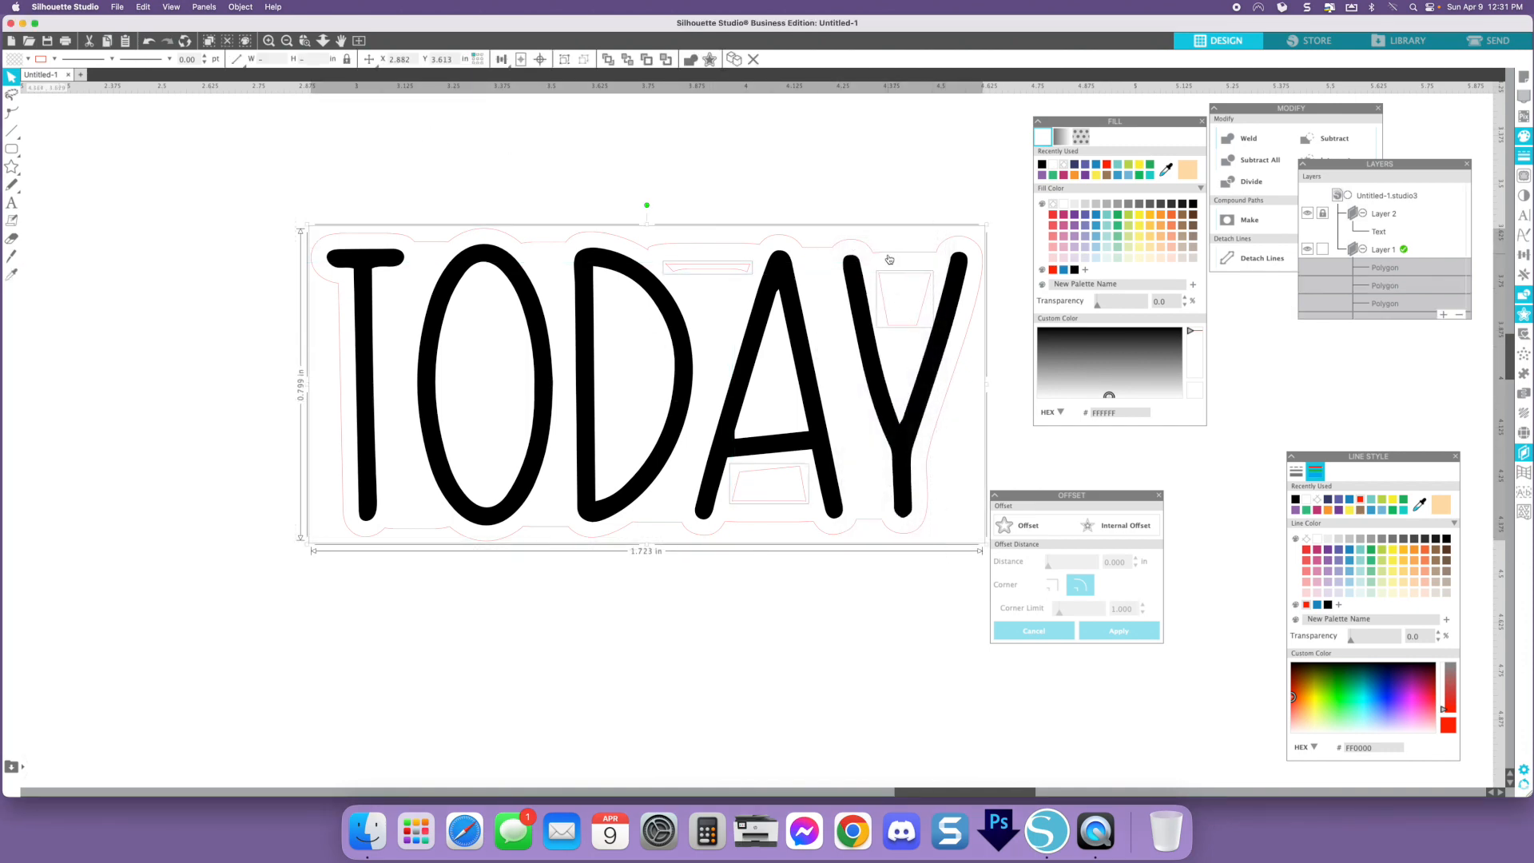
left_click(888, 258, "shift")
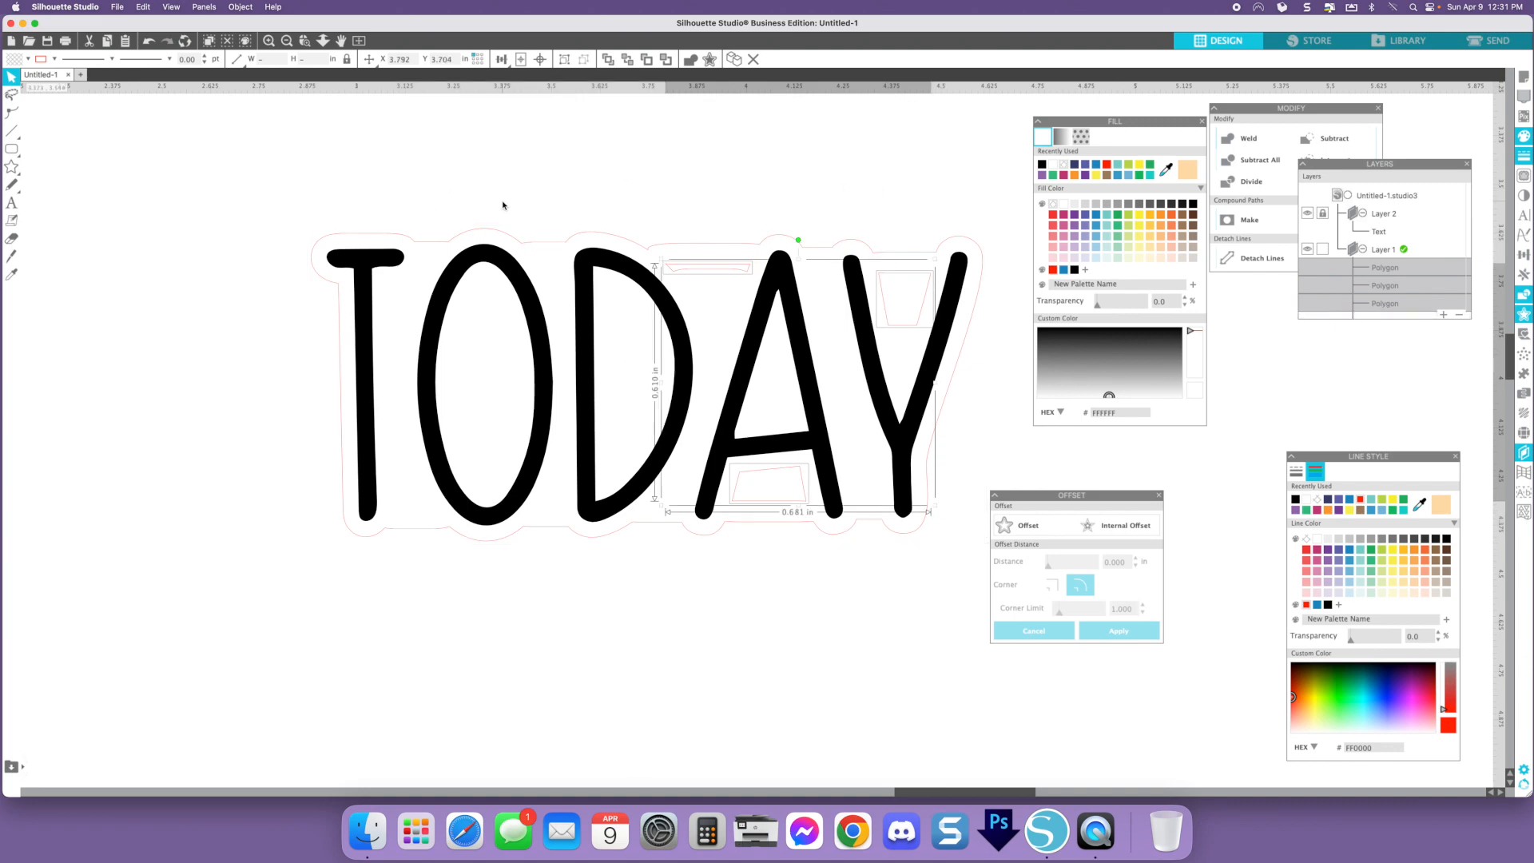
key("Delete")
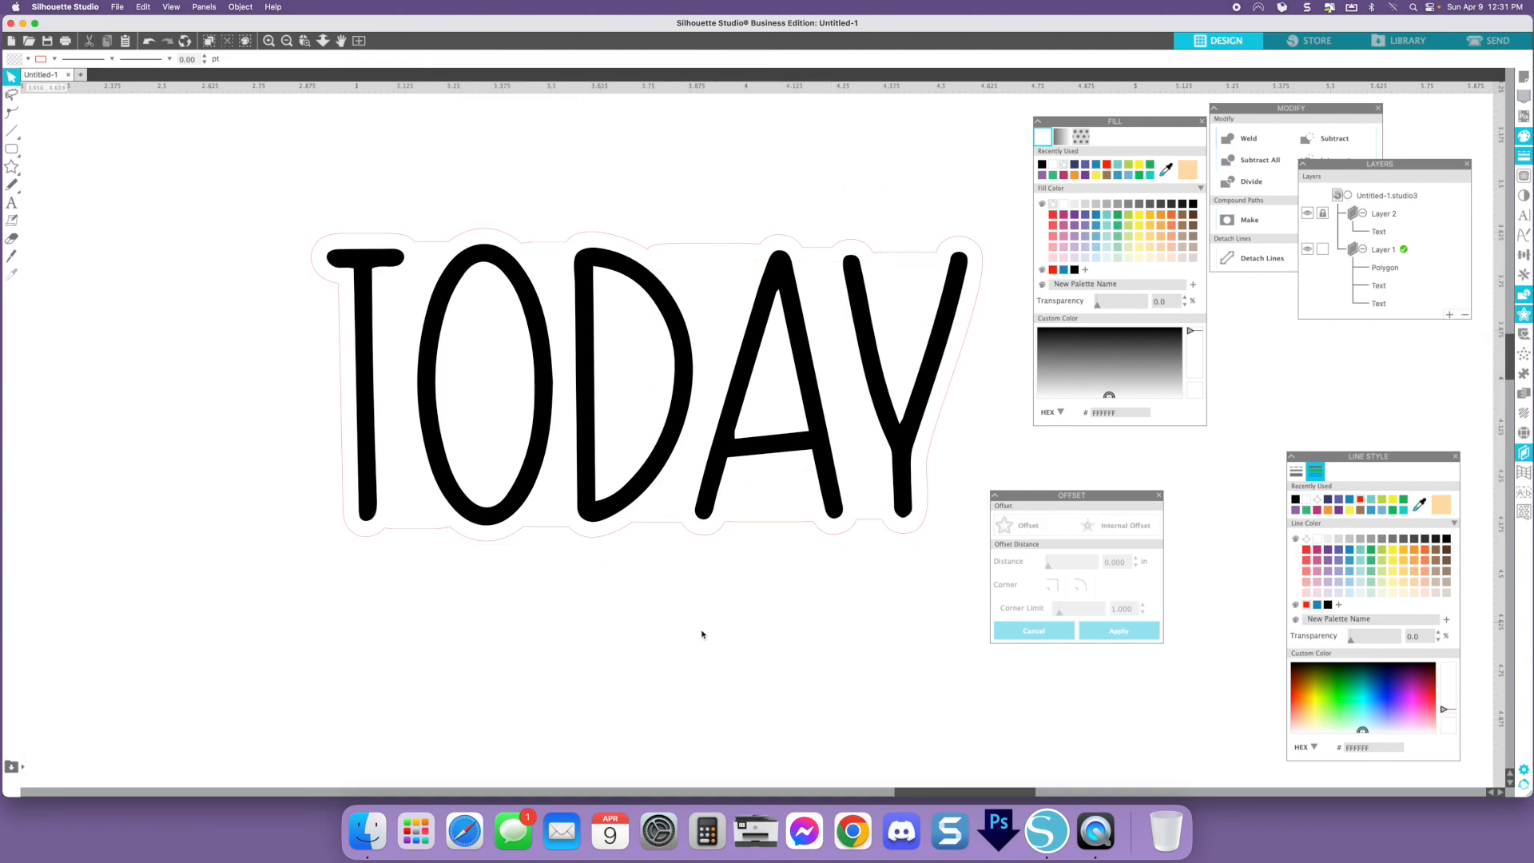
left_click(662, 528)
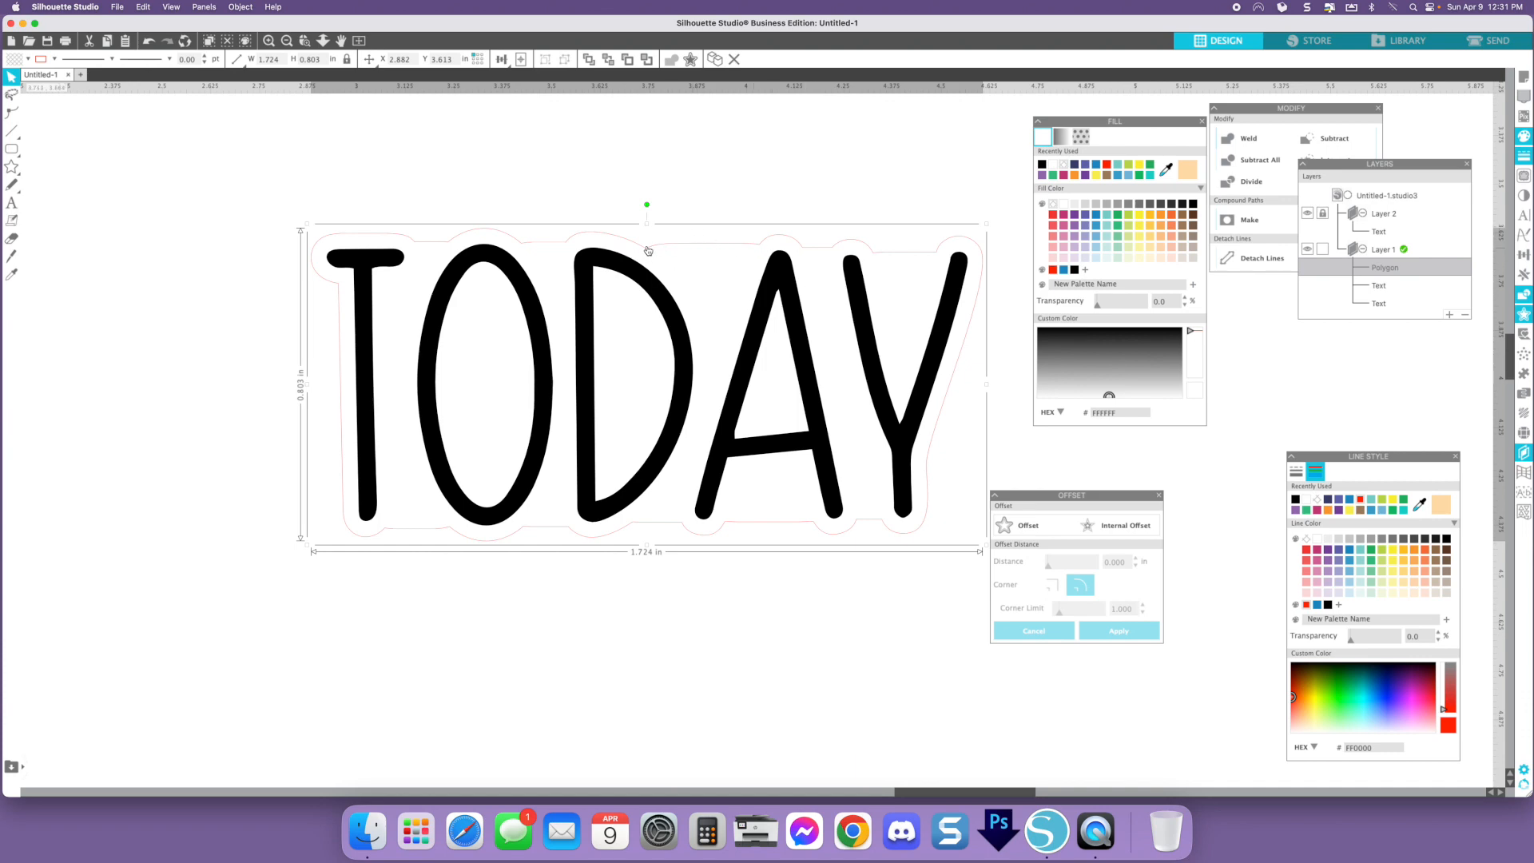
right_click(676, 248)
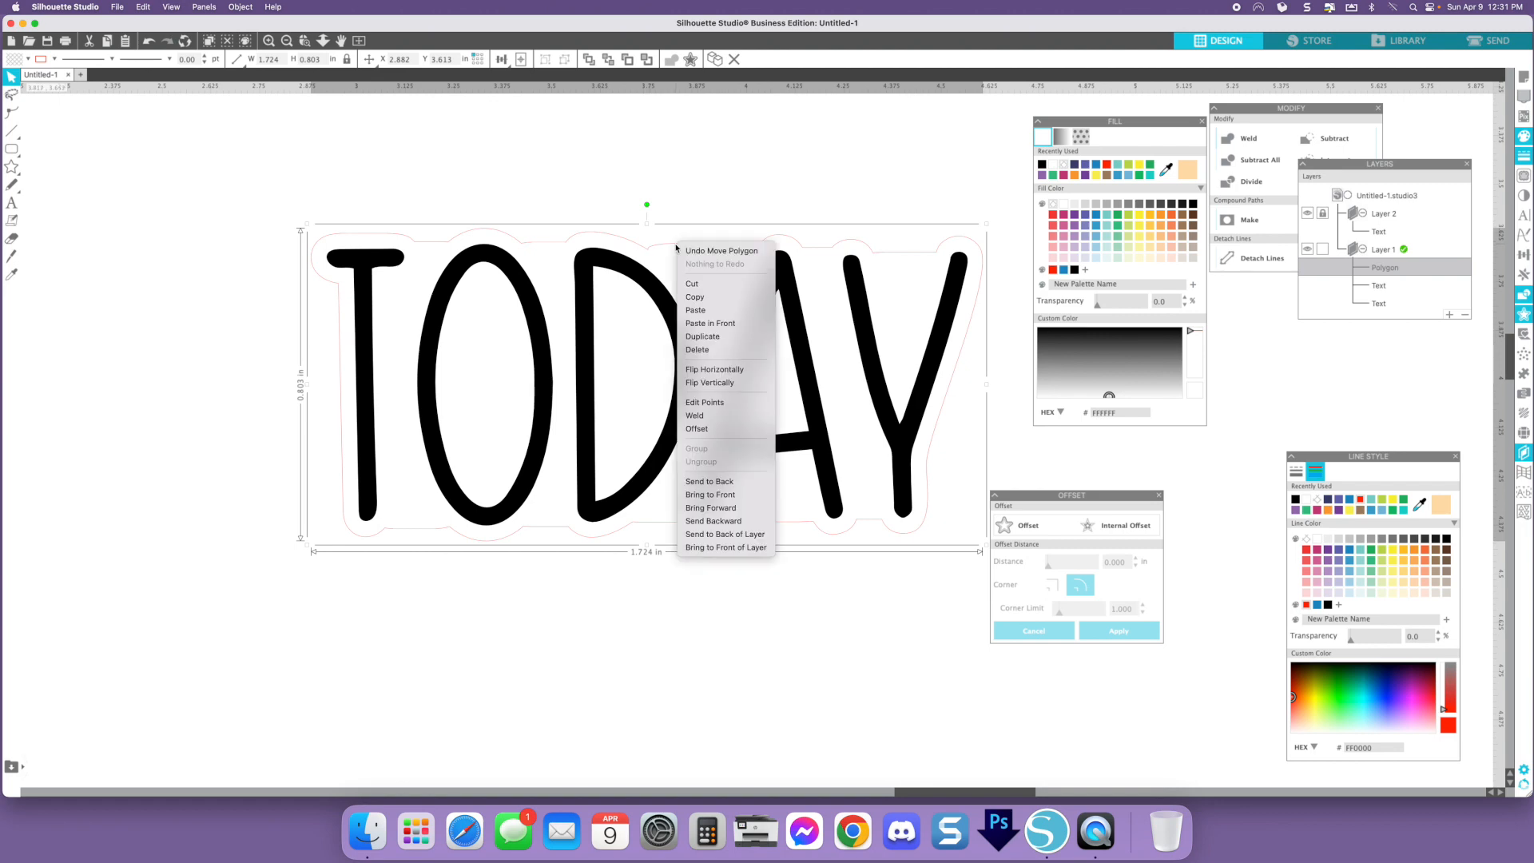
left_click(684, 250)
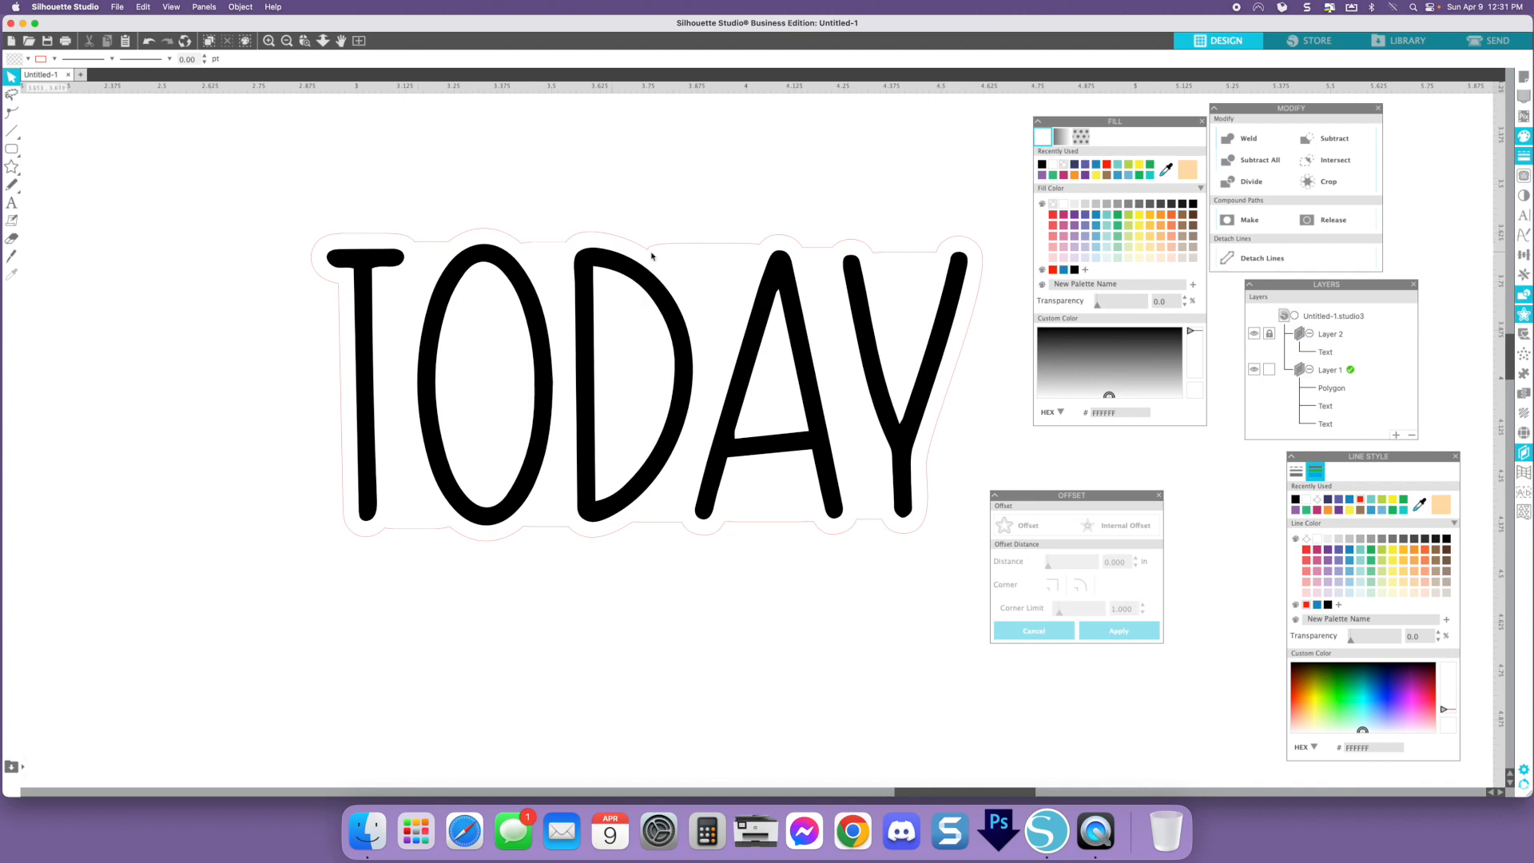
- Try simplifying the backing outline's points in point editing
double_click(710, 248)
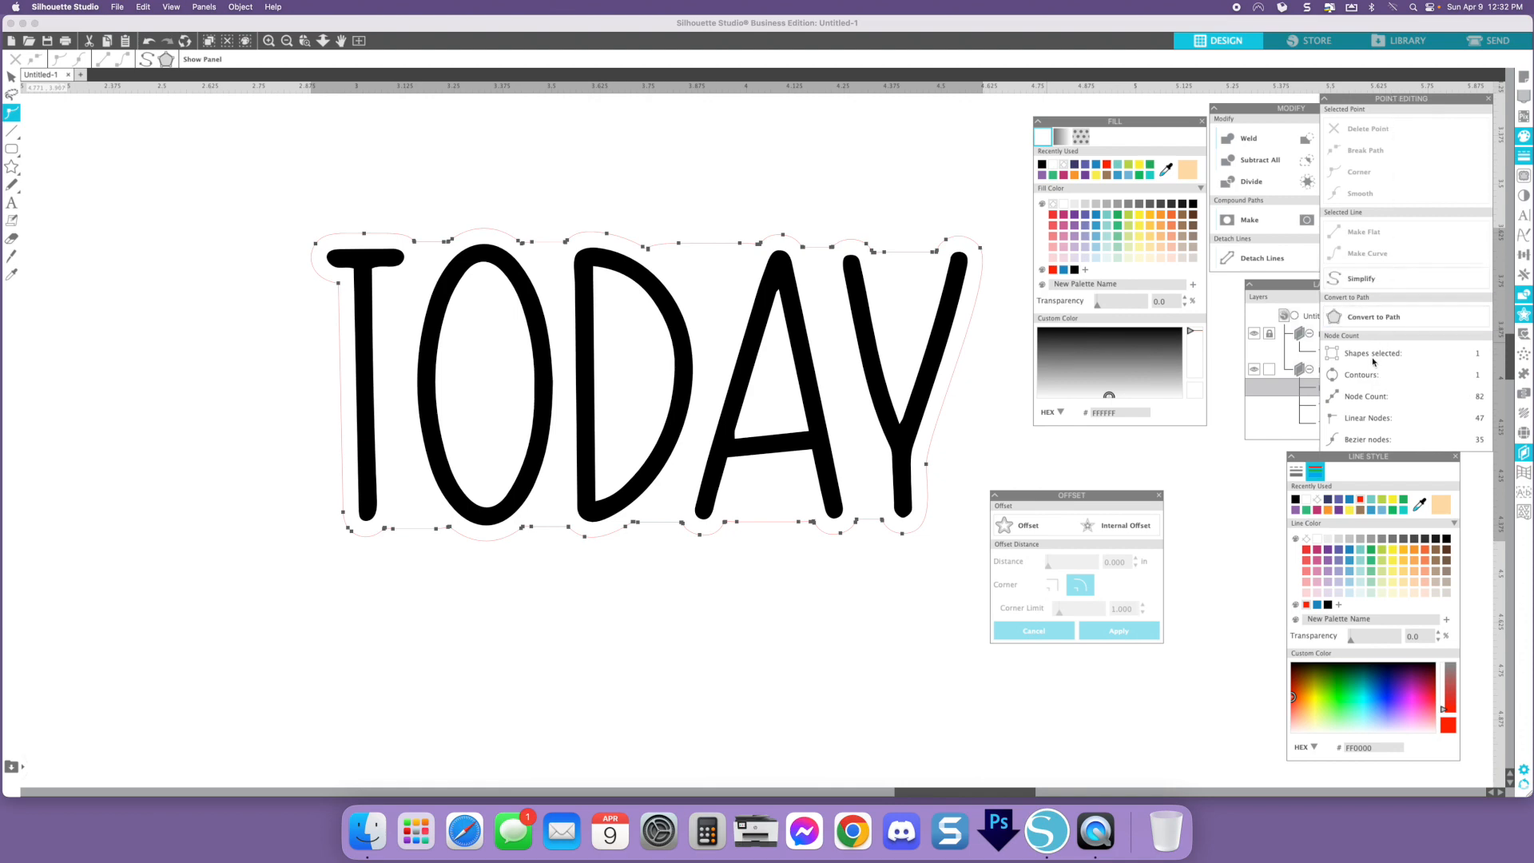
left_click(1364, 283)
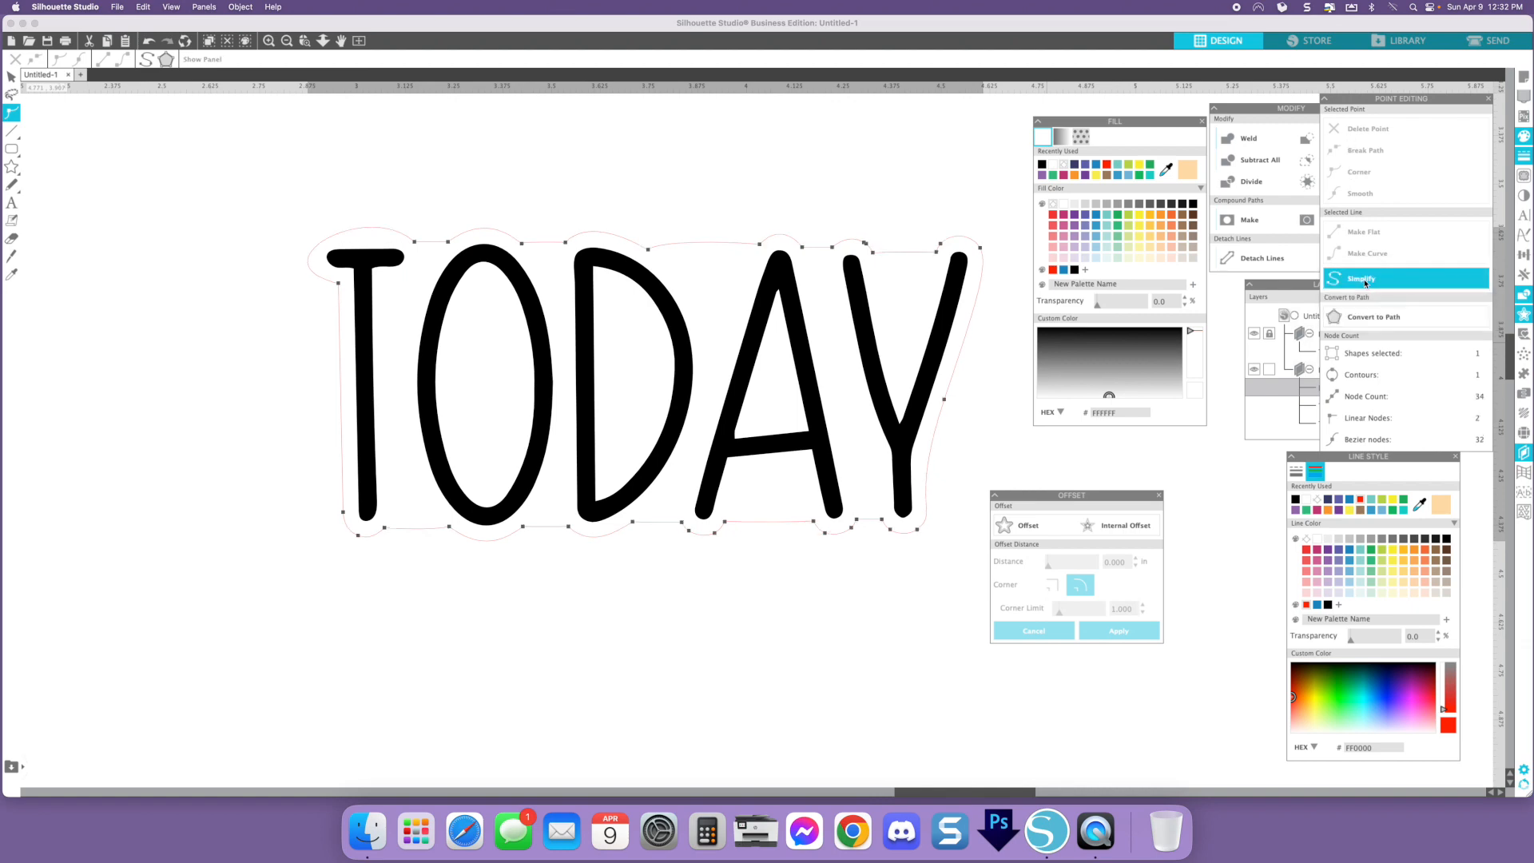
key("super+z")
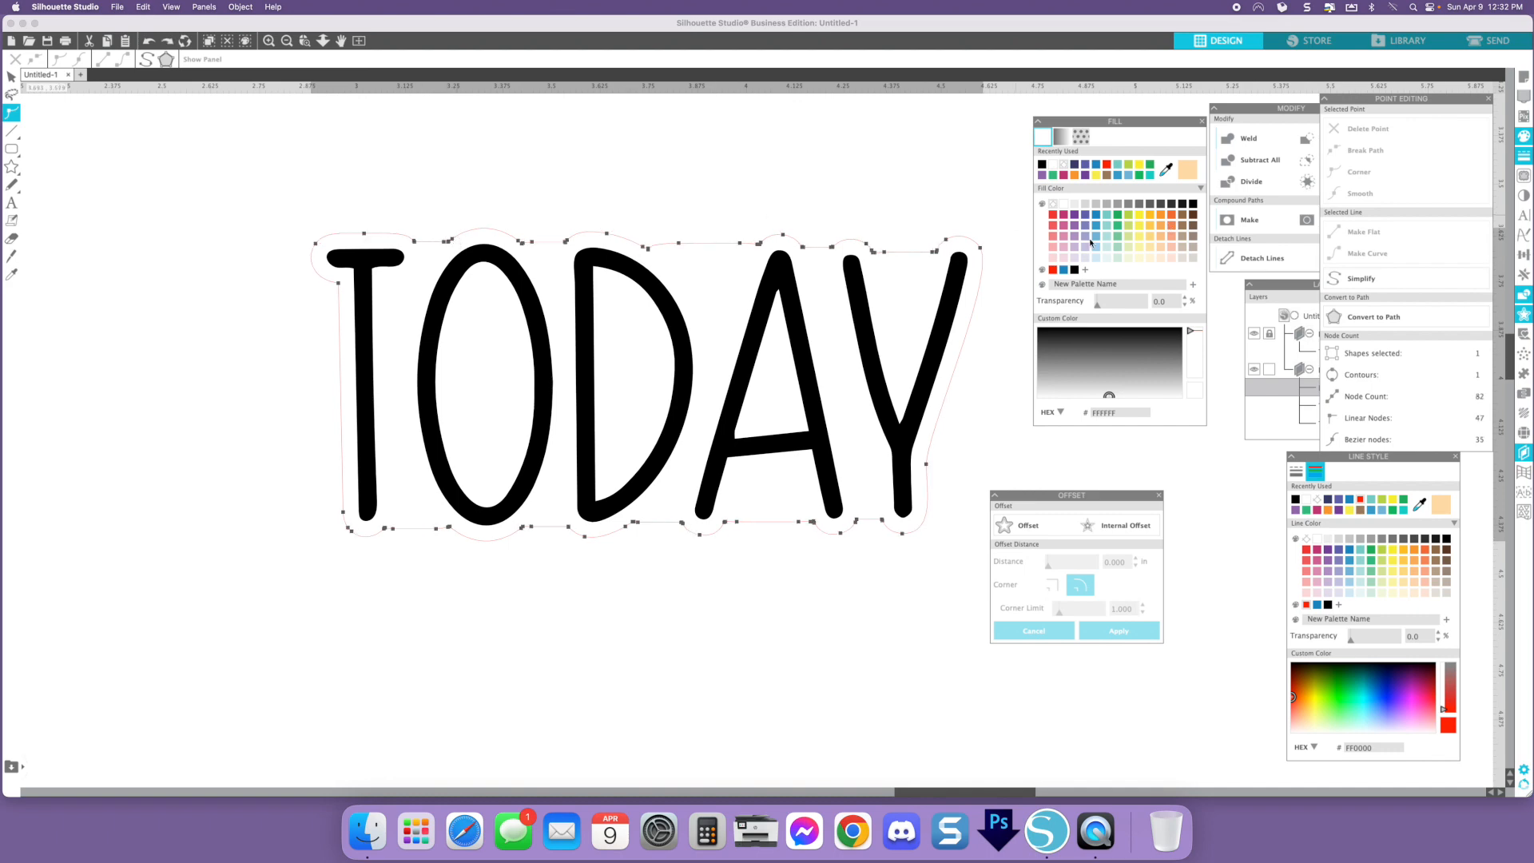
left_click(1406, 283)
key("super+z")
- Delete the extra node in the backing's top edge between the D and A and smooth the joint
left_click(269, 41)
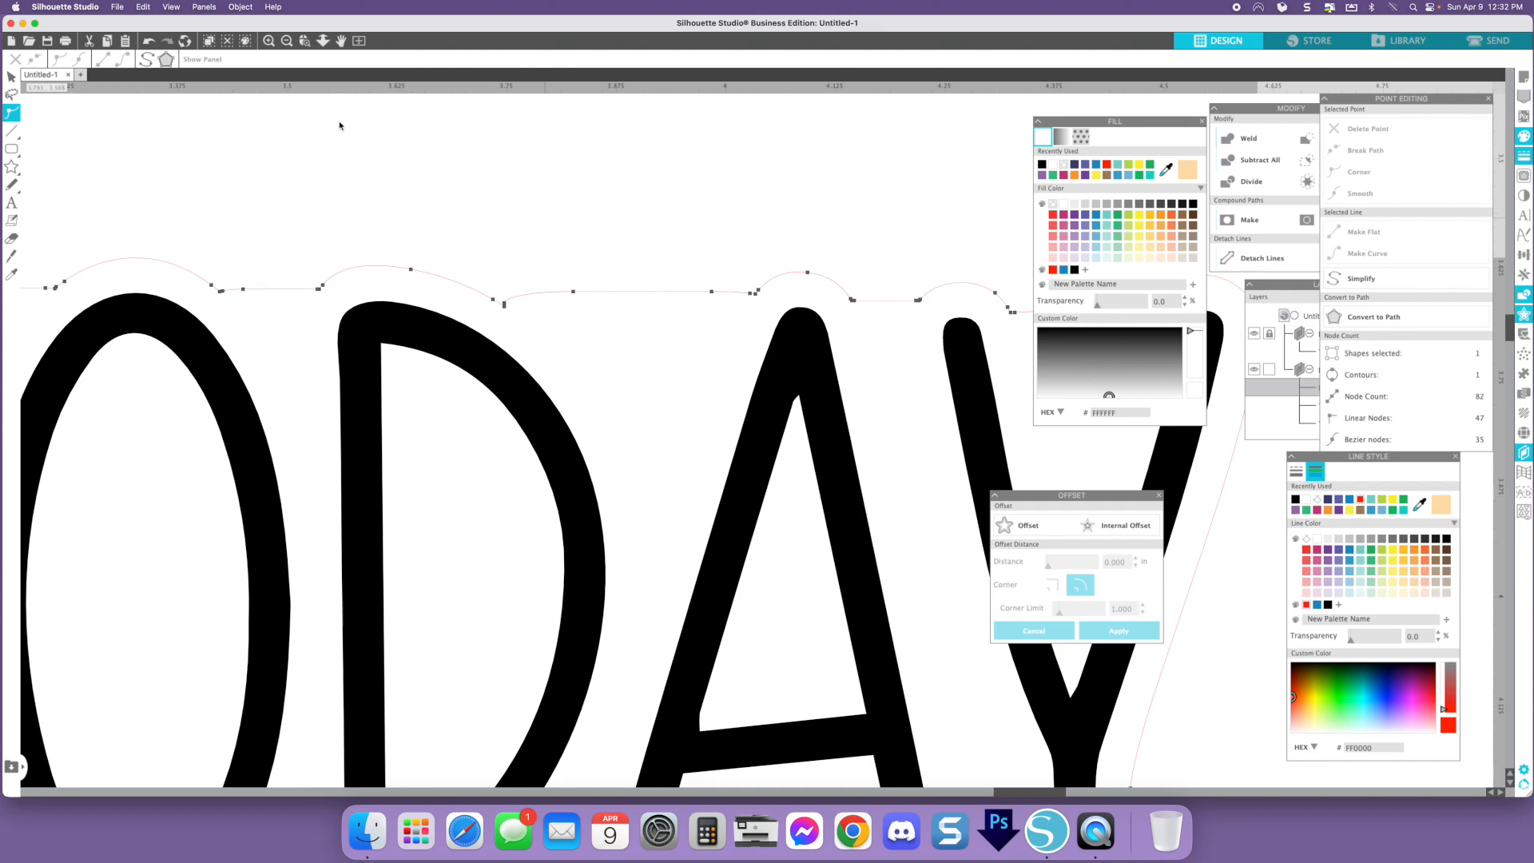
left_click(270, 41)
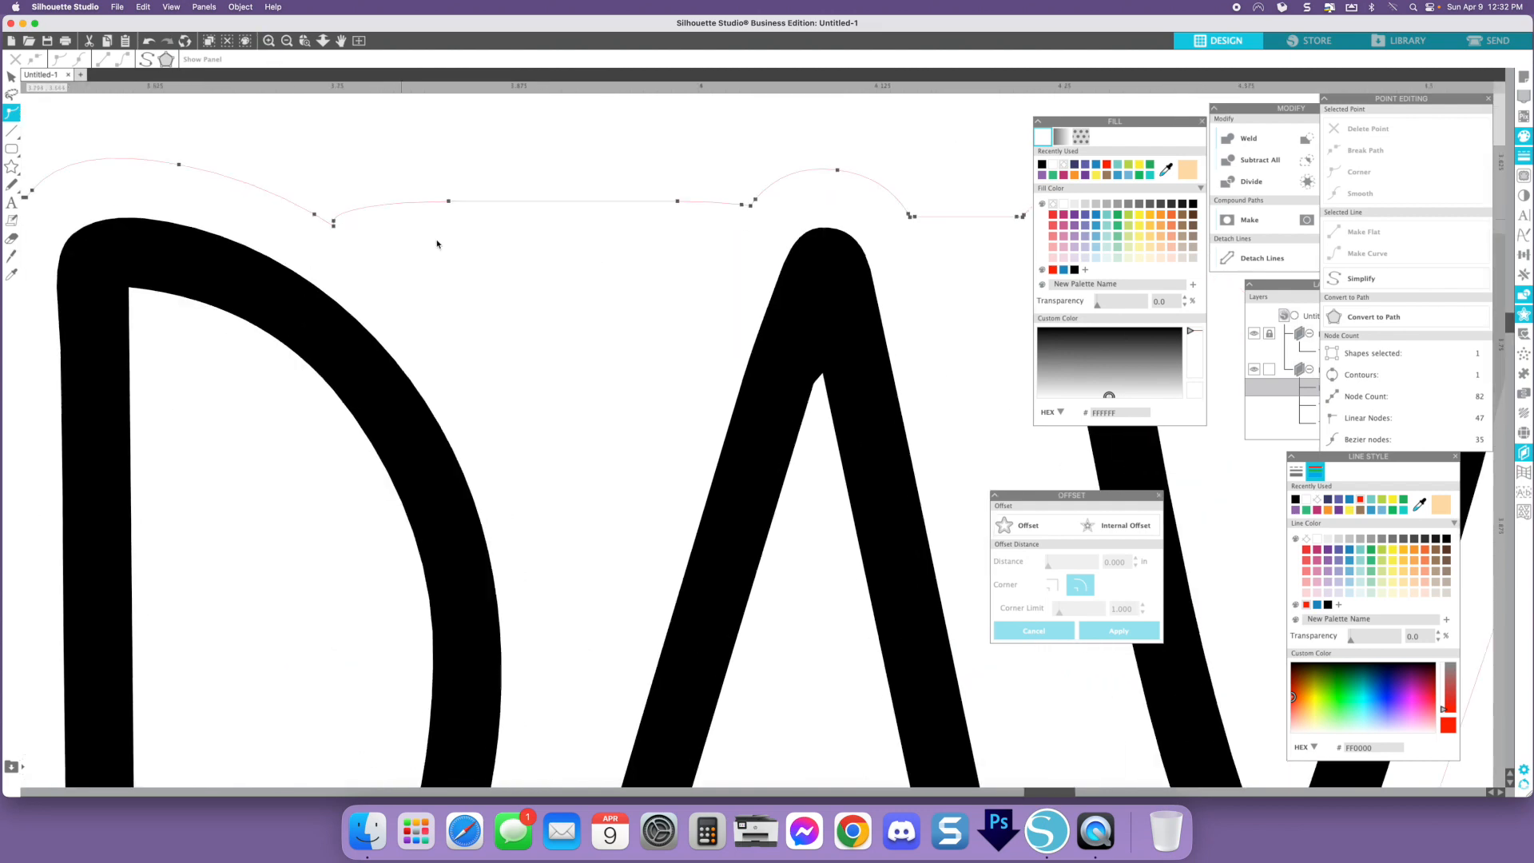
scroll(438, 246, "left", 5)
scroll(438, 246, "up", 4)
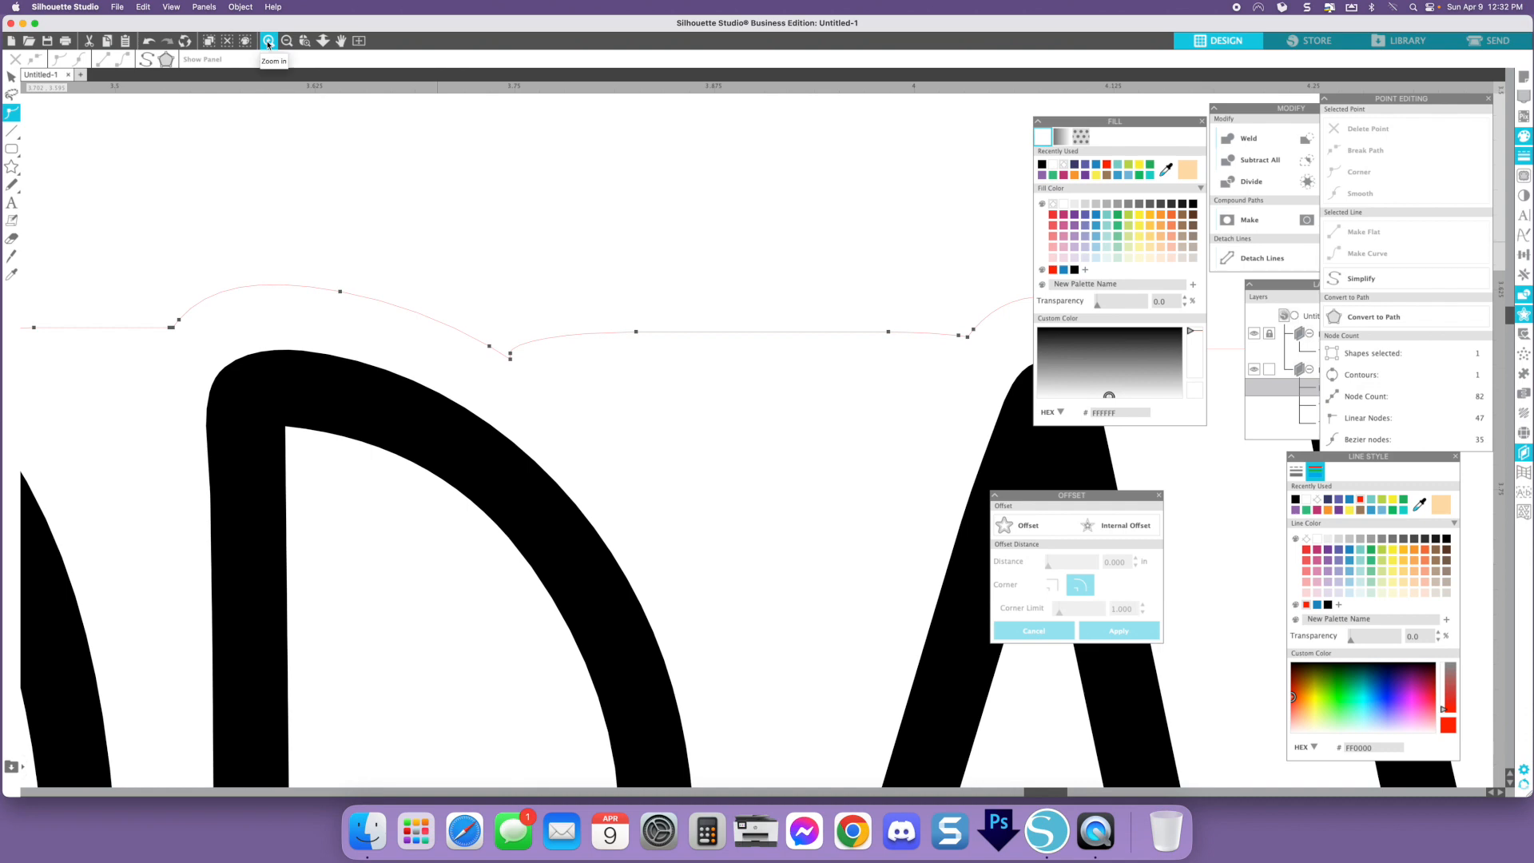
left_click(512, 358)
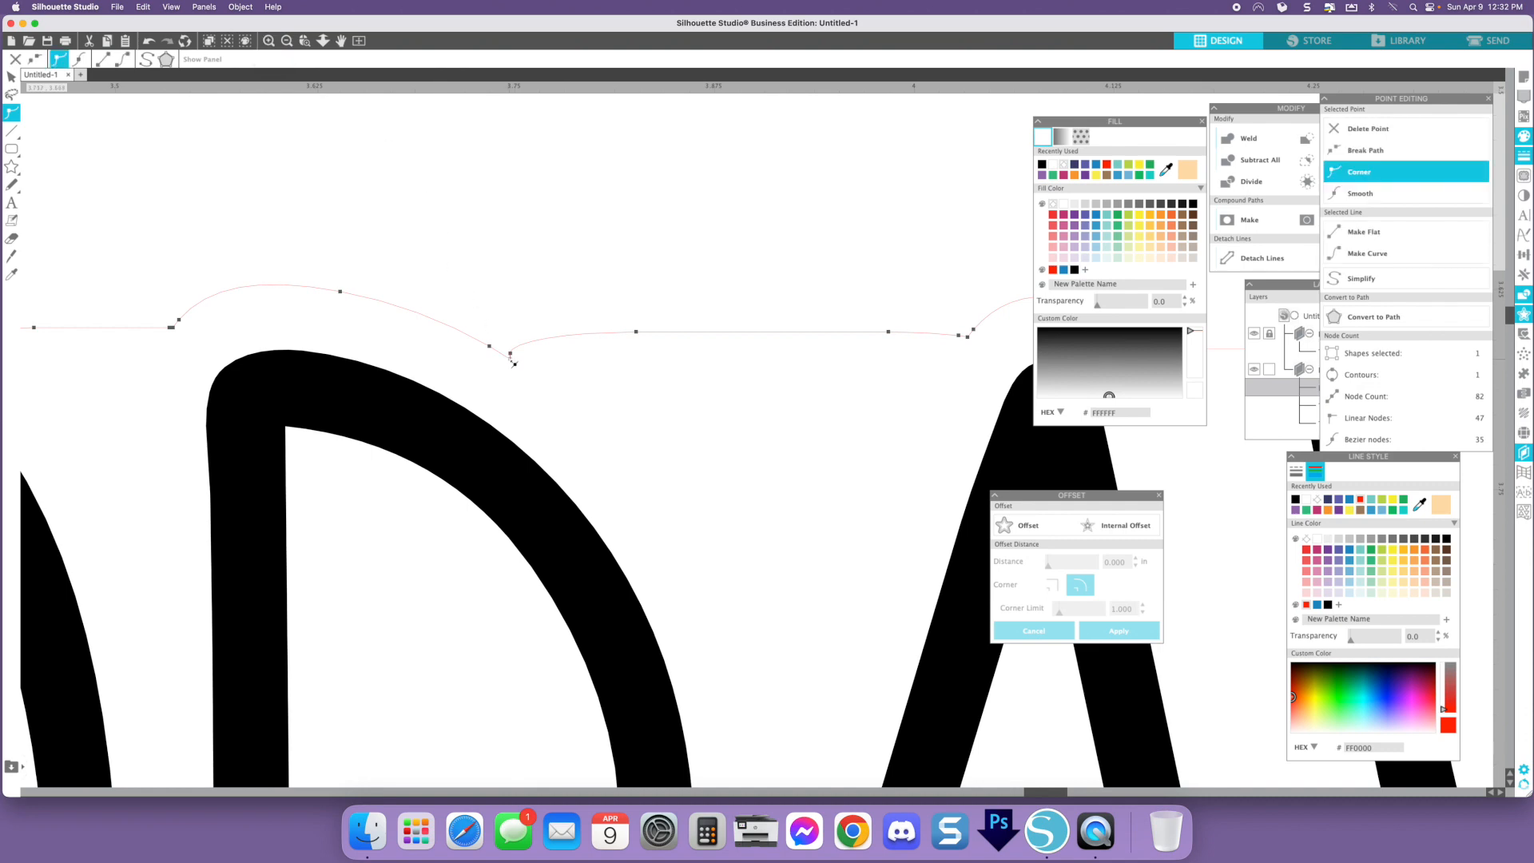
key("Delete")
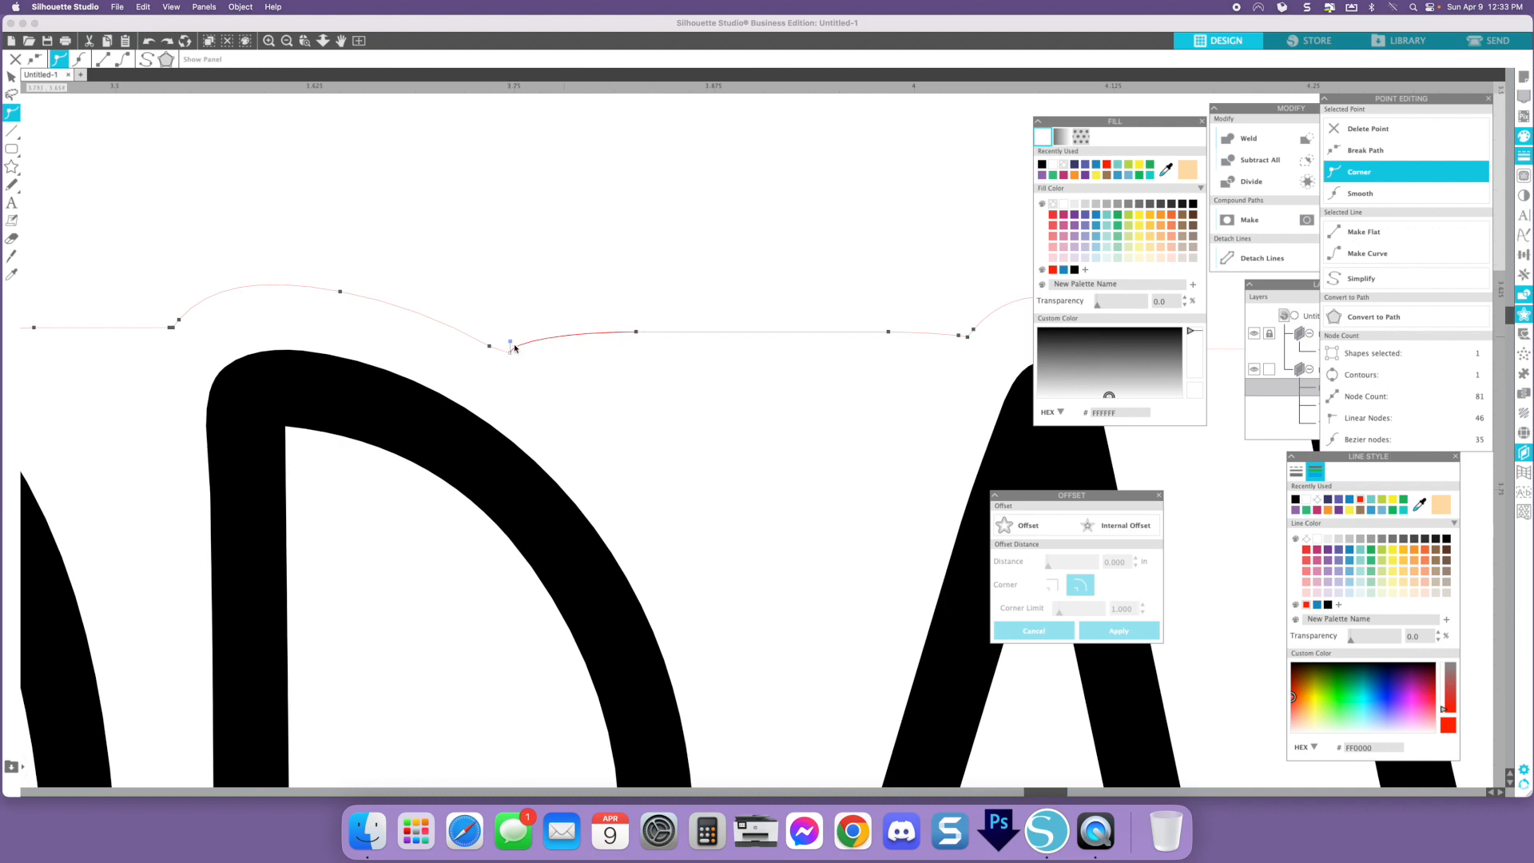
left_click(1381, 200)
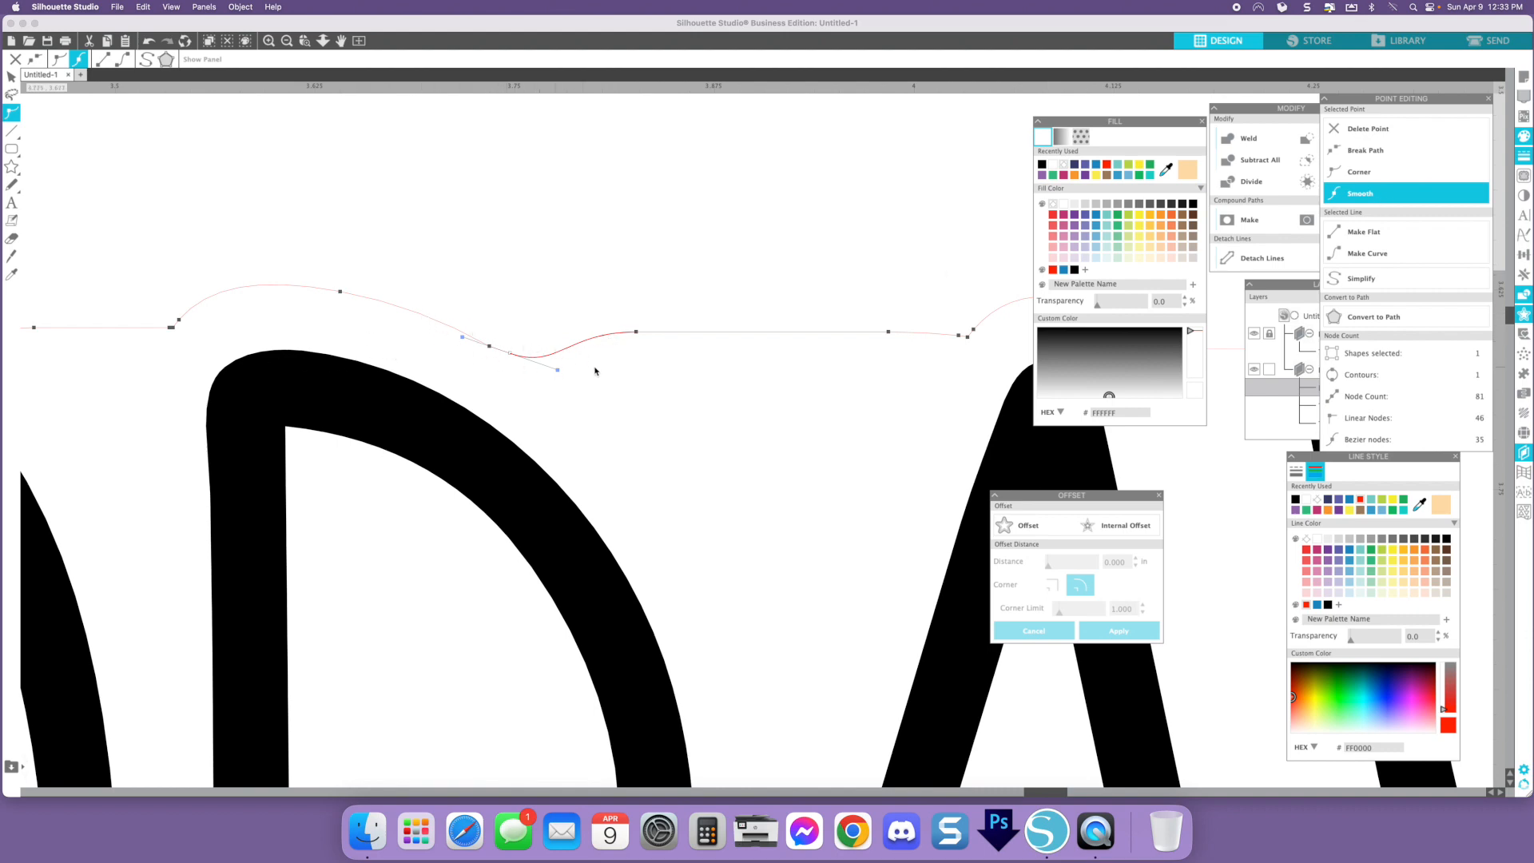
- Try reshaping the curve at that node with its handle and the line options
left_click_drag(560, 372, 561, 360)
key("super+z")
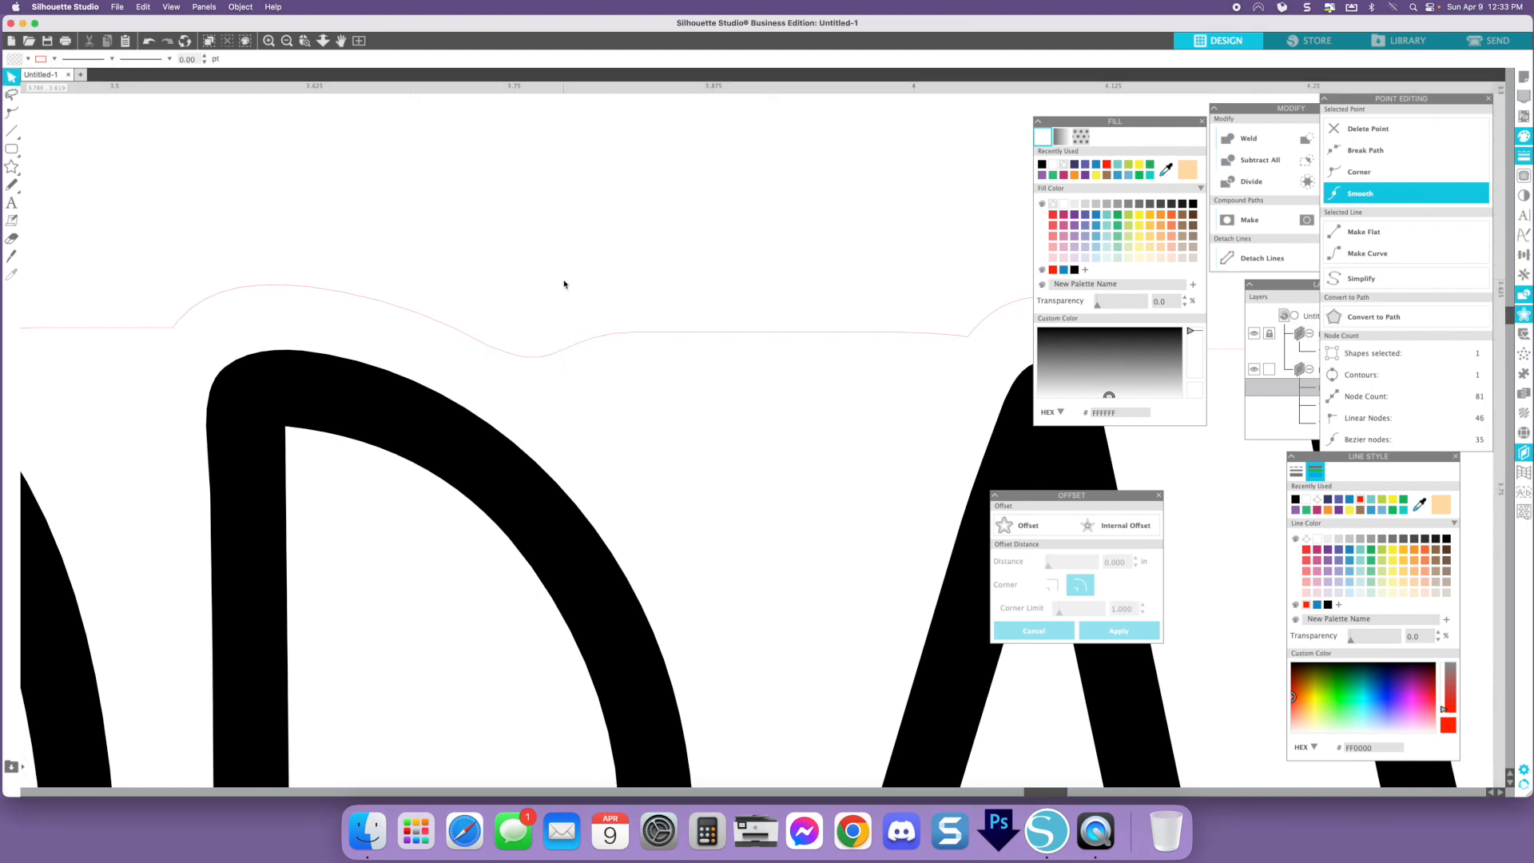
left_click(565, 284)
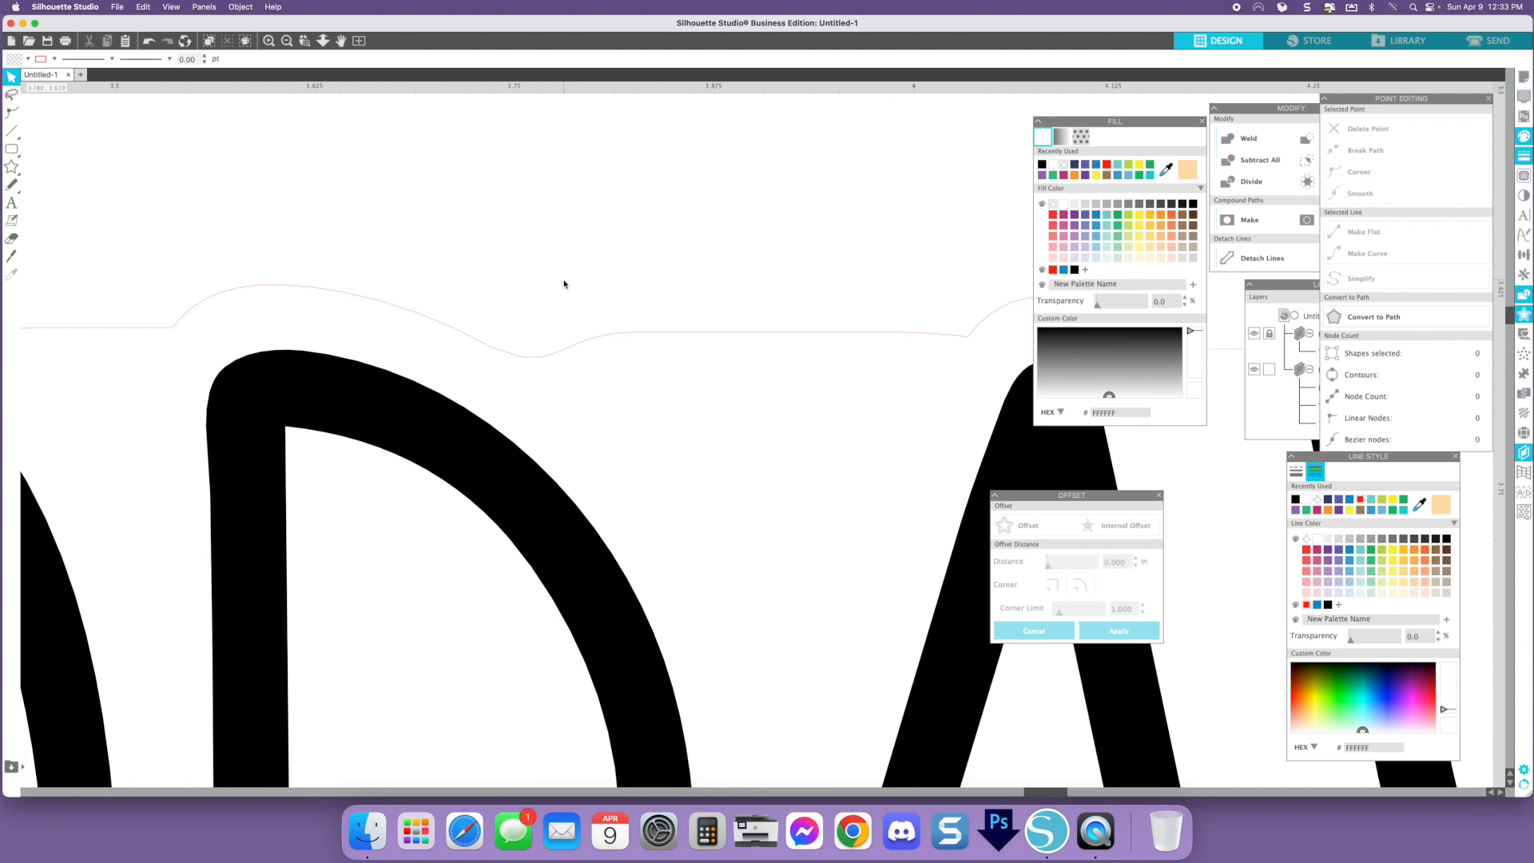
left_click(593, 316)
key("super+z")
key("super+z")
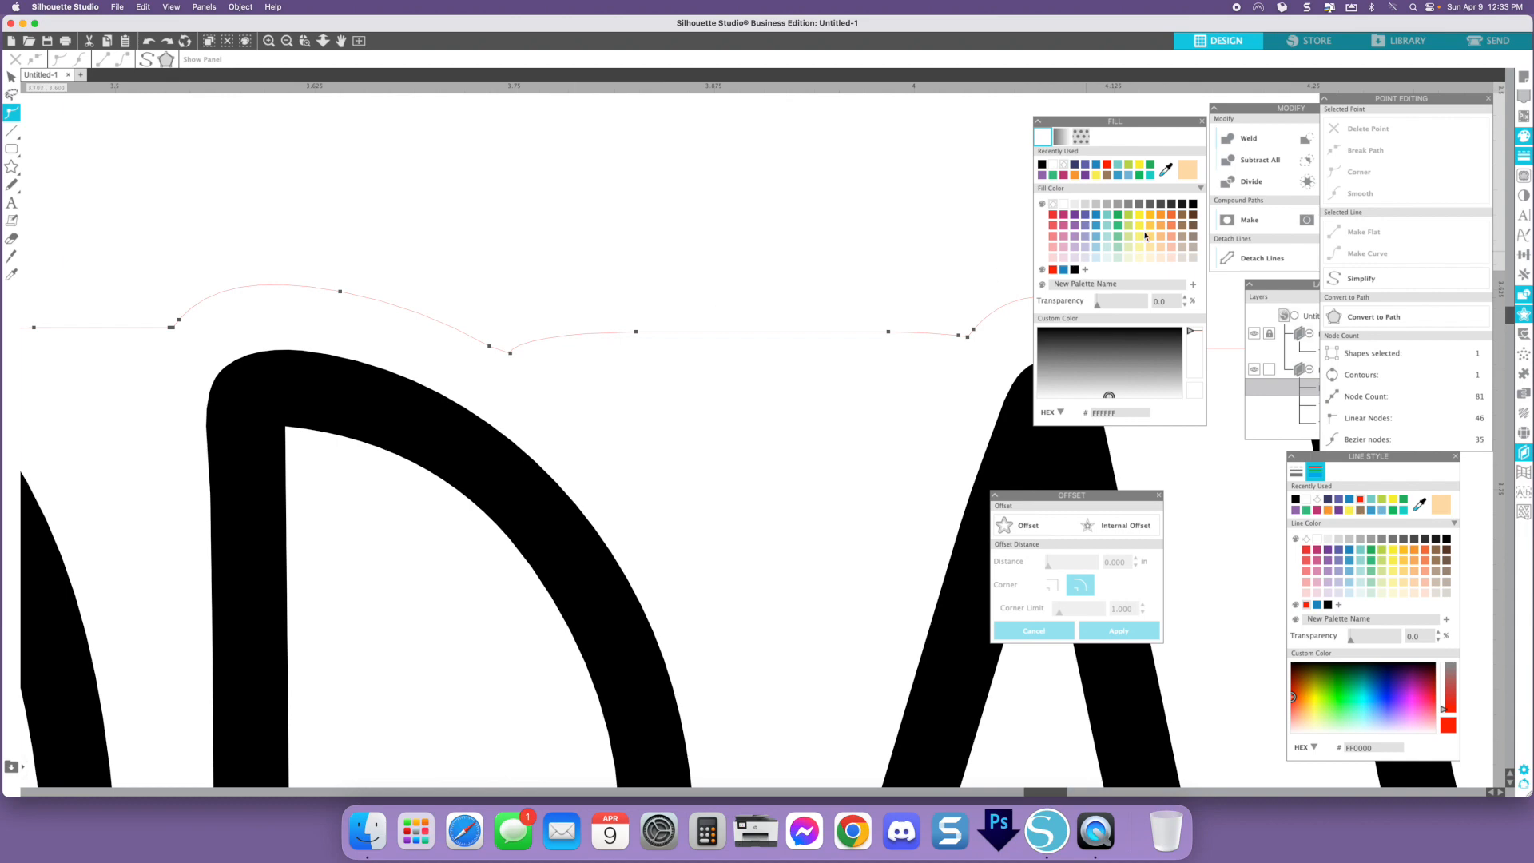
left_click(510, 354)
left_click(1391, 255)
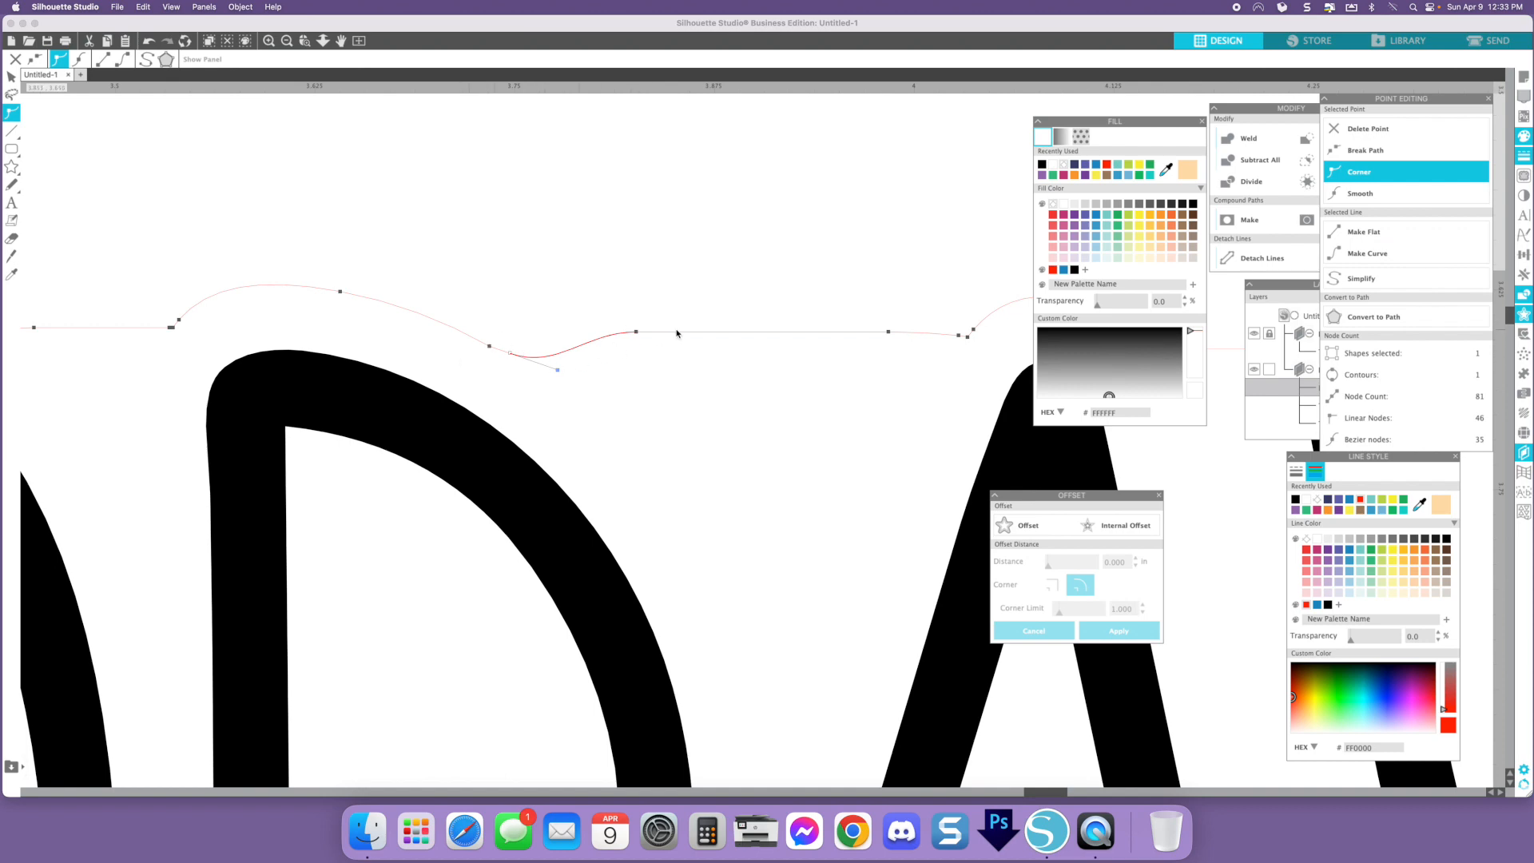
key("super+z")
left_click(1363, 231)
key("super+z")
- Re-apply Smooth to the node between the D and A
left_click(1372, 196)
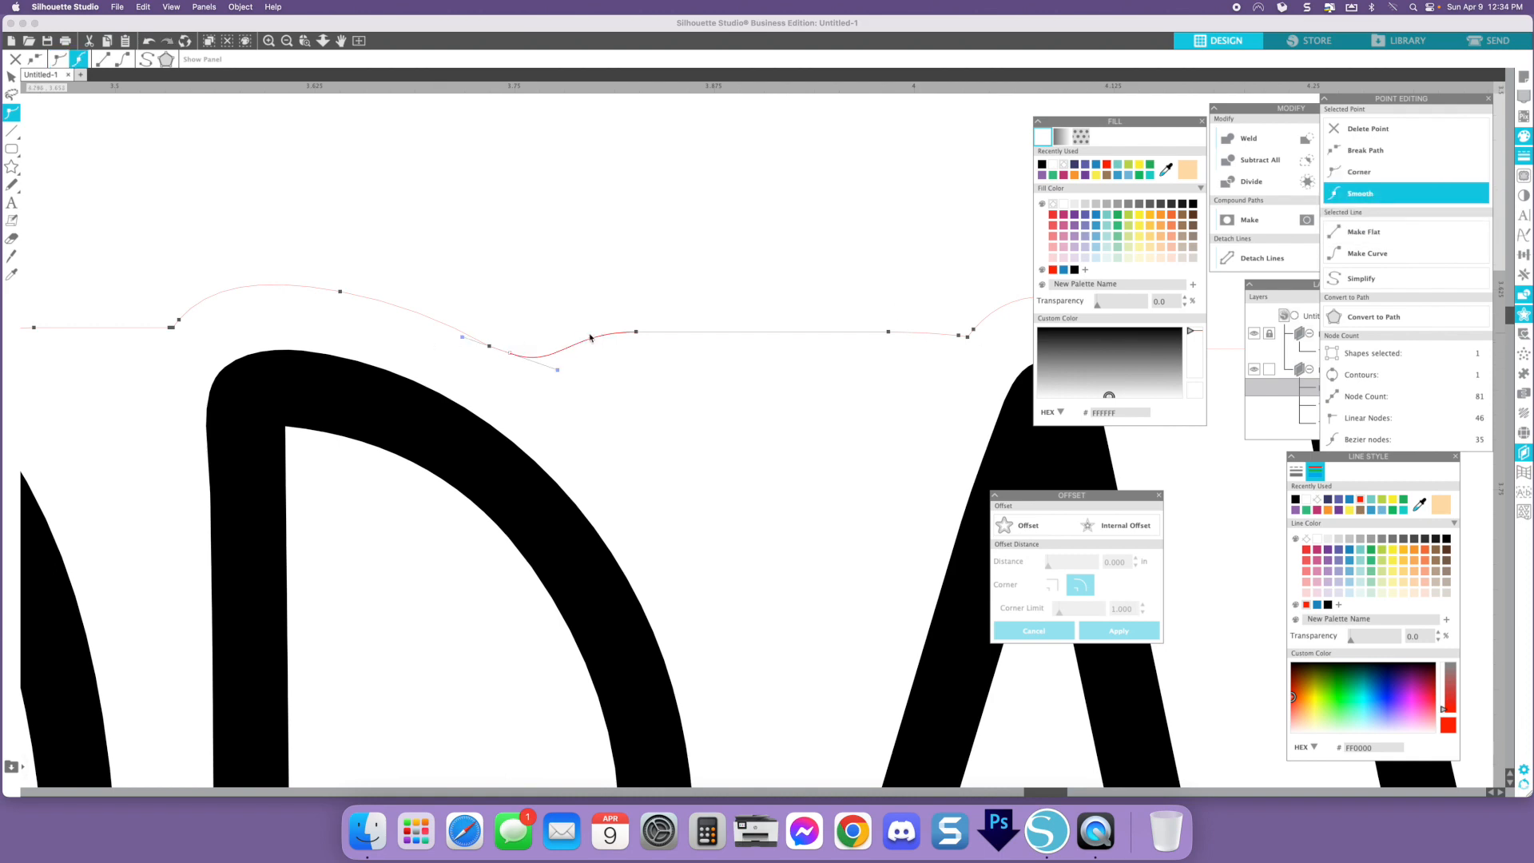
left_click(698, 211)
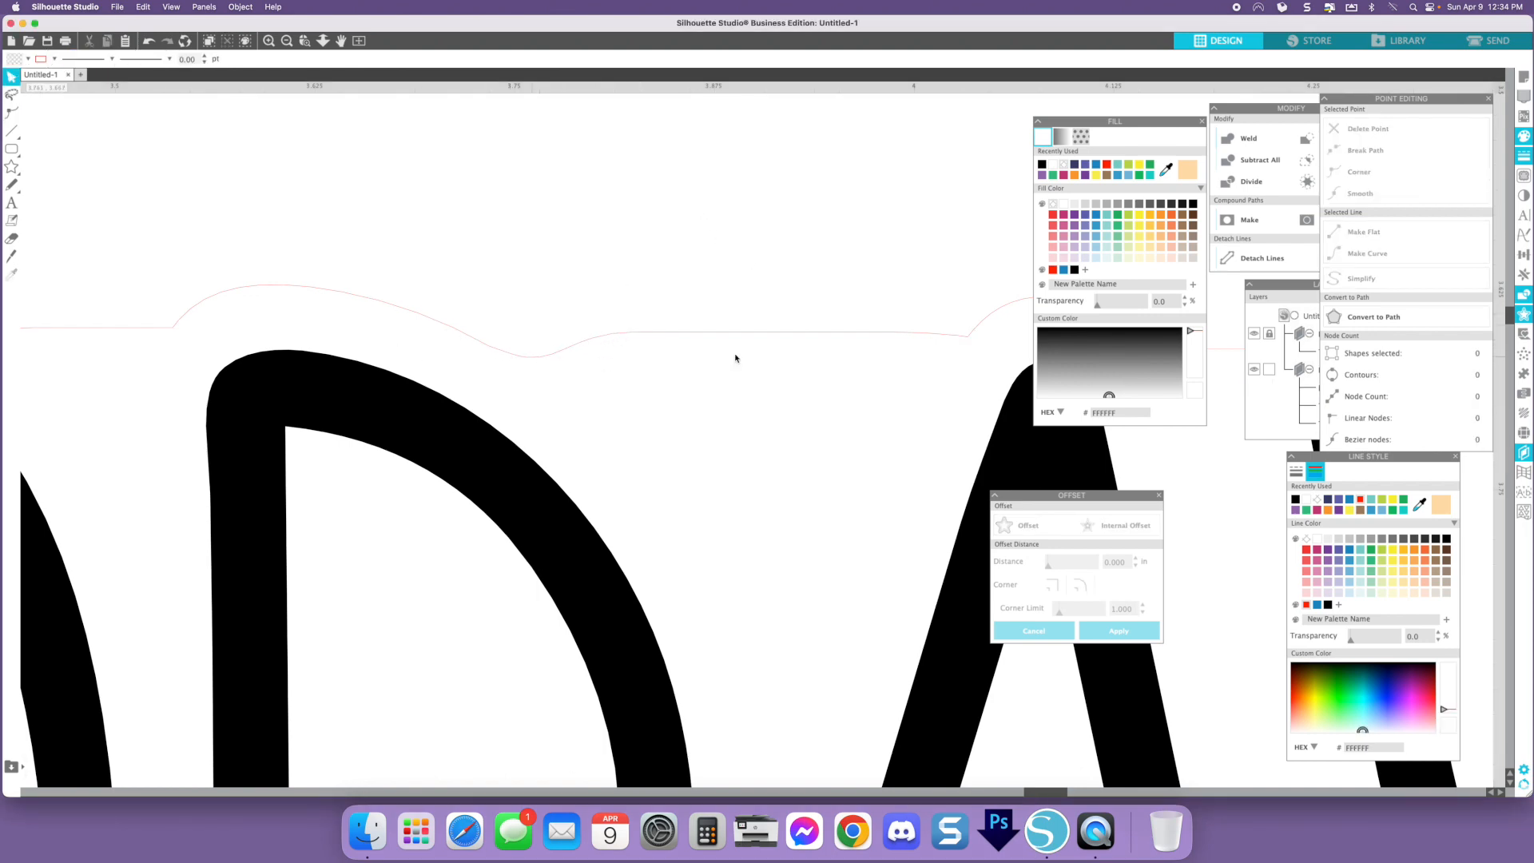
- Delete the extra node on the backing's top edge near the A's peak and smooth the joining point
double_click(968, 341)
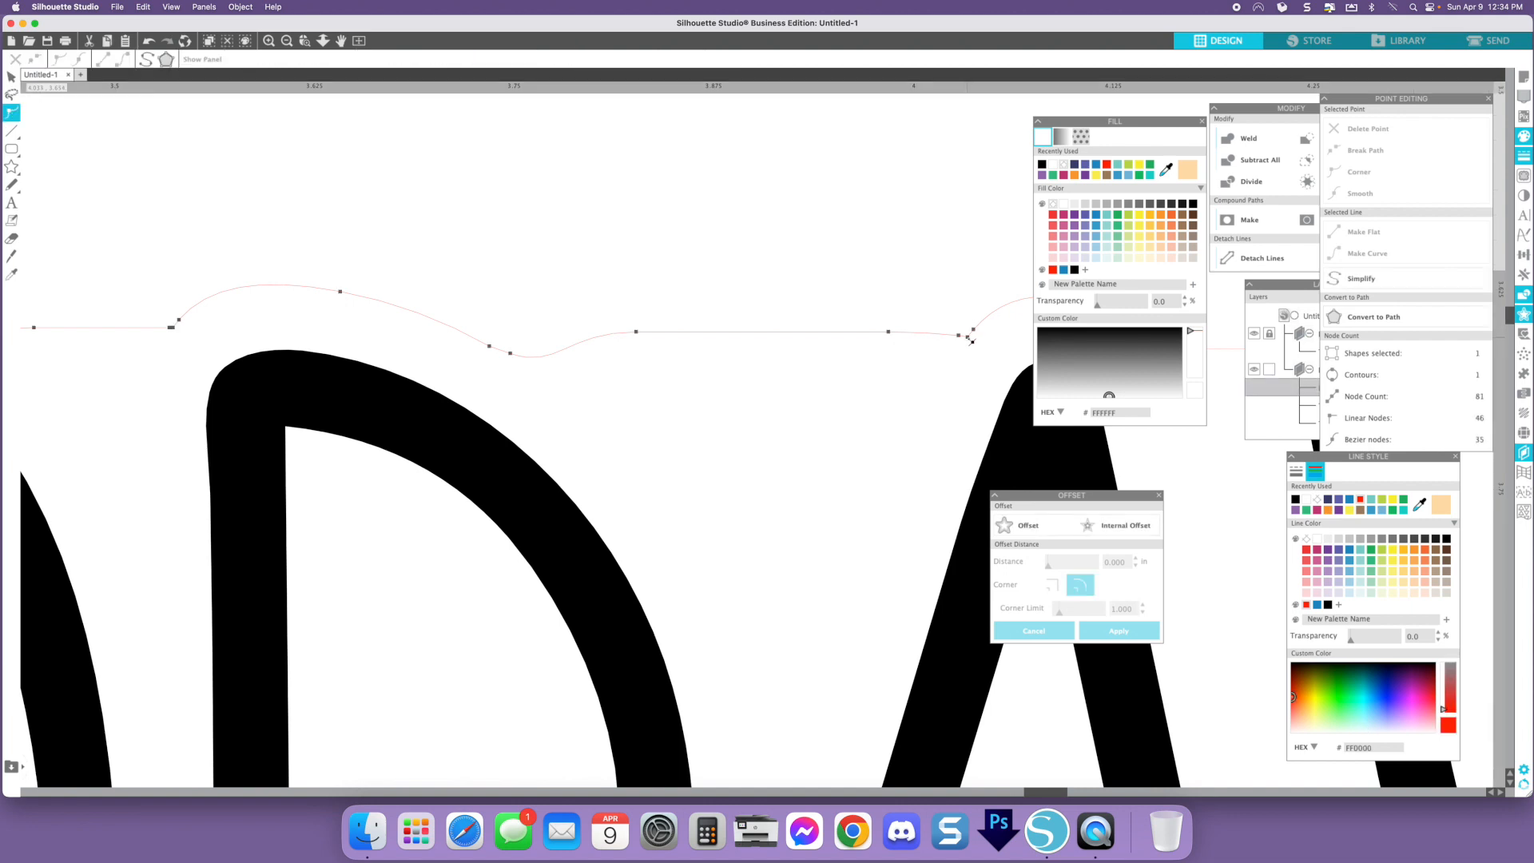
left_click(1371, 194)
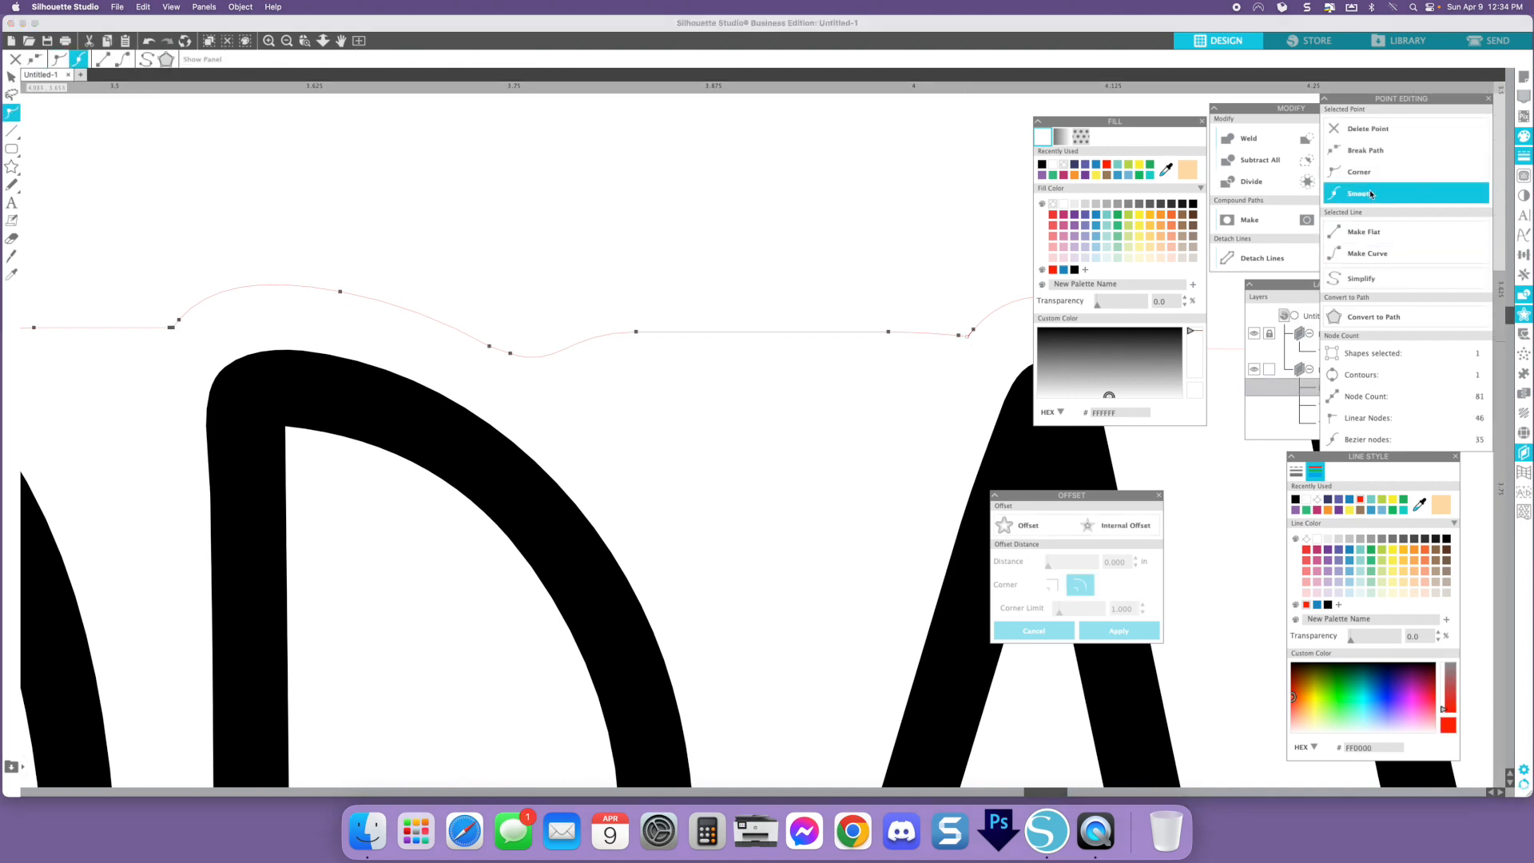
left_click(968, 342)
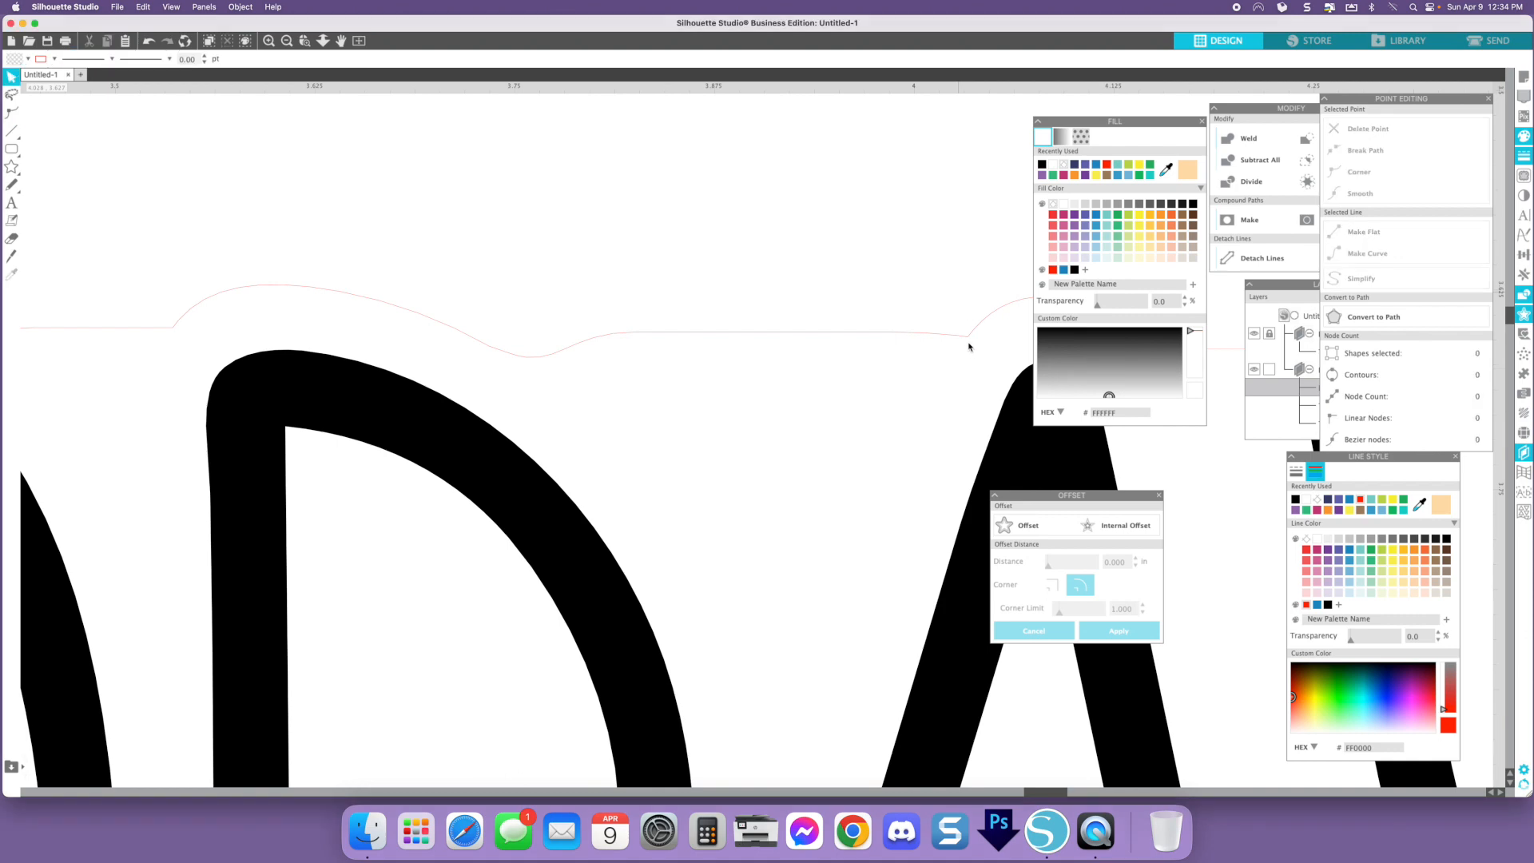
double_click(968, 338)
left_click(968, 337)
key("Delete")
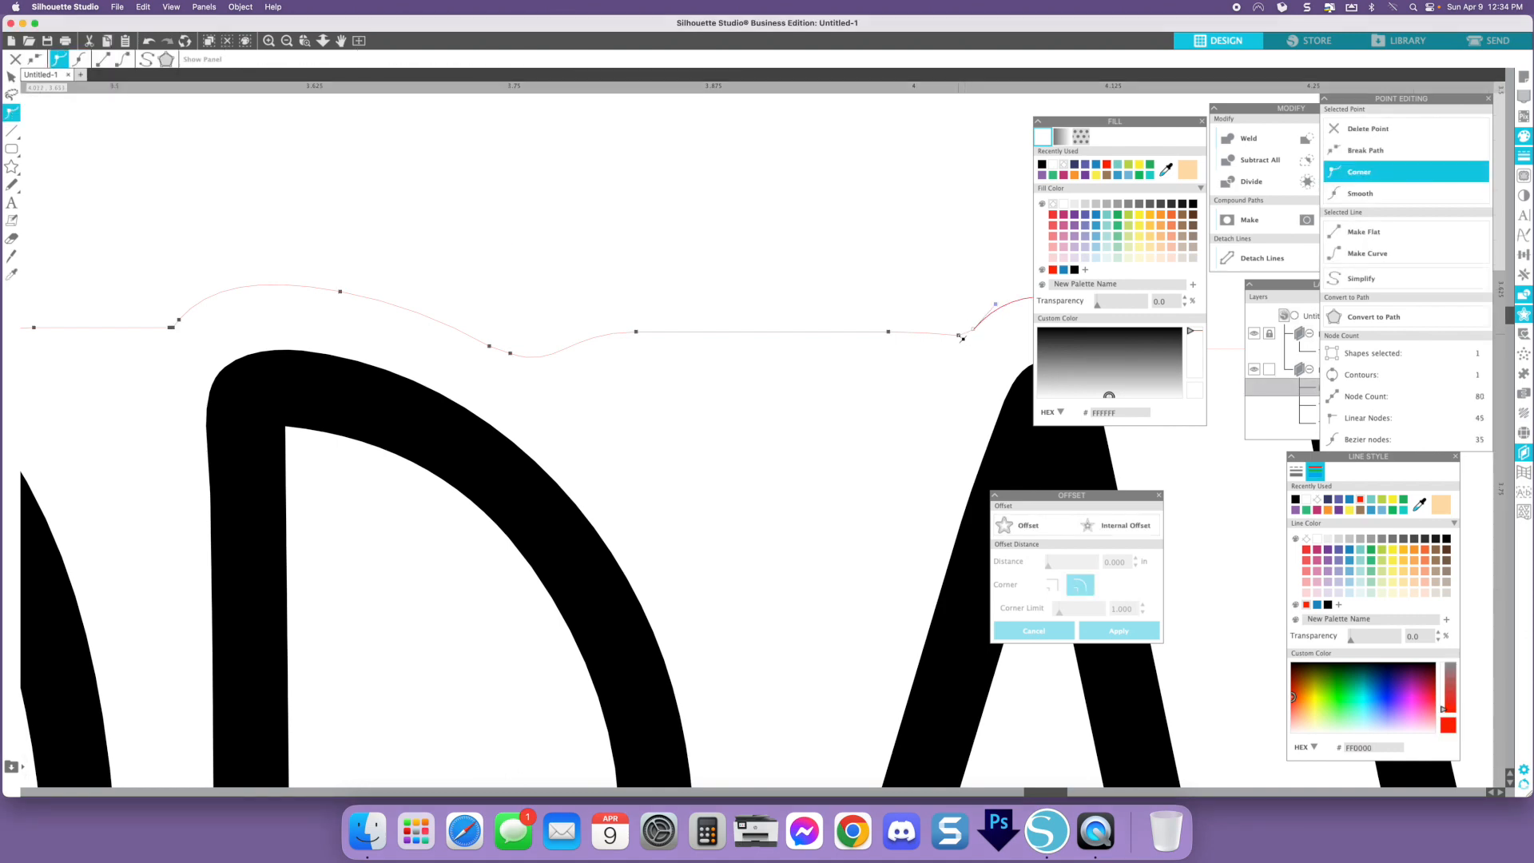
left_click(1403, 196)
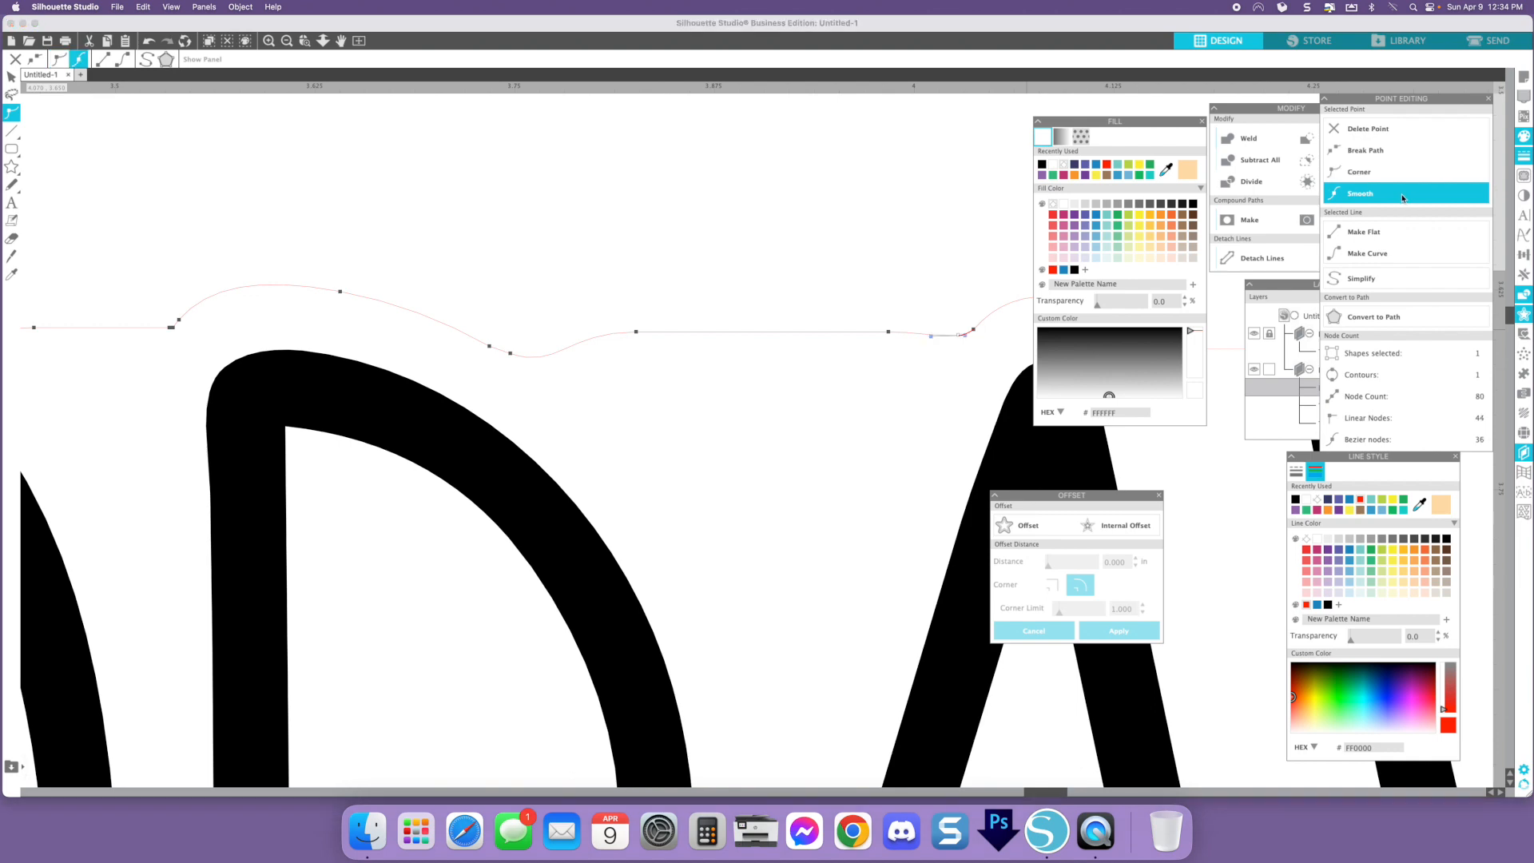
left_click(871, 295)
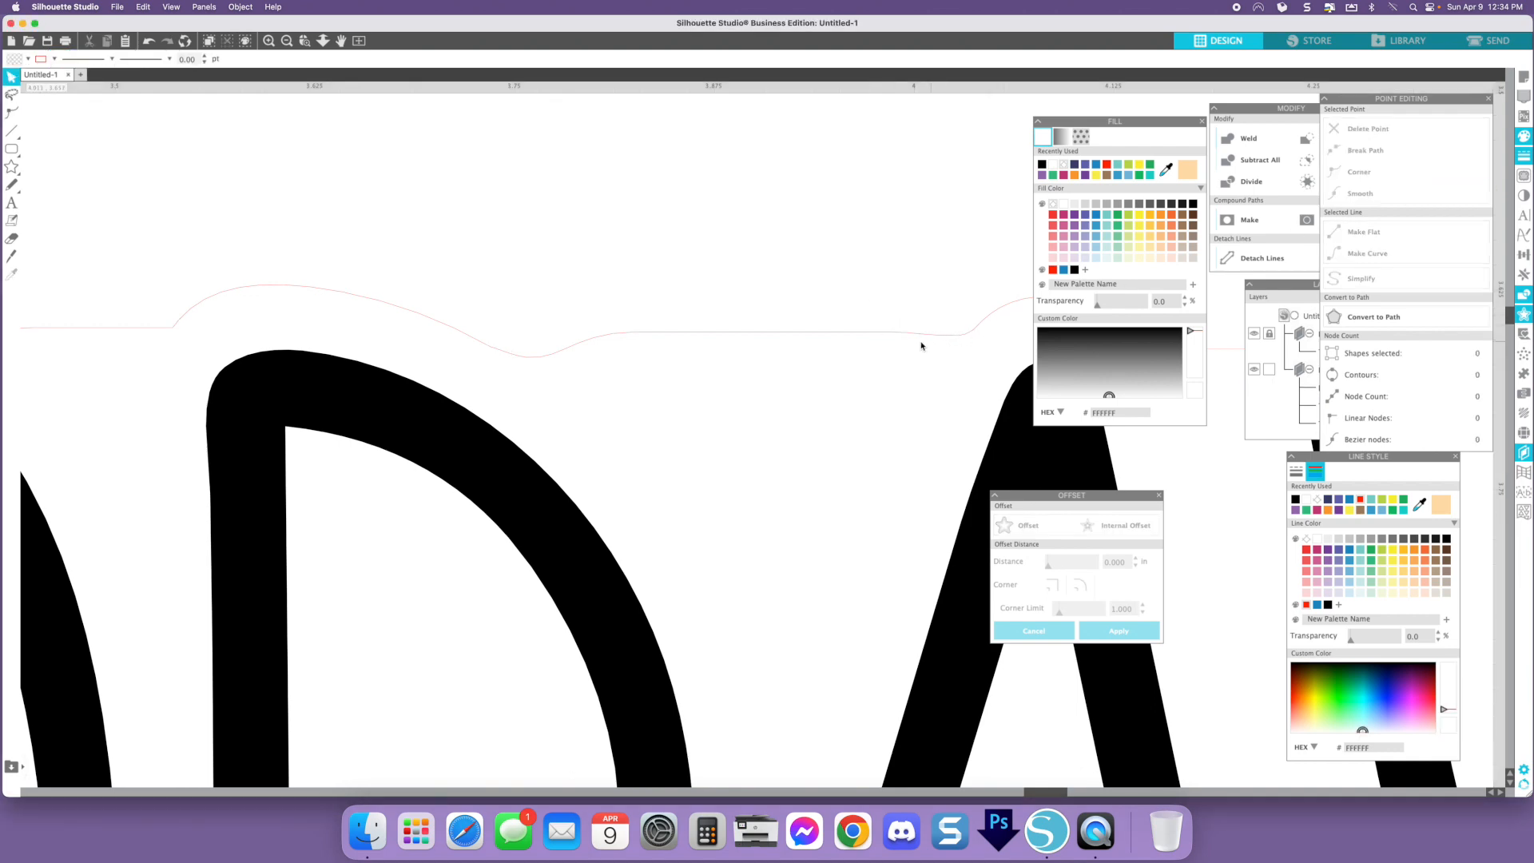
- Smooth the node on the backing's top edge between the A's peak and the Y
scroll(607, 328, "right", 10)
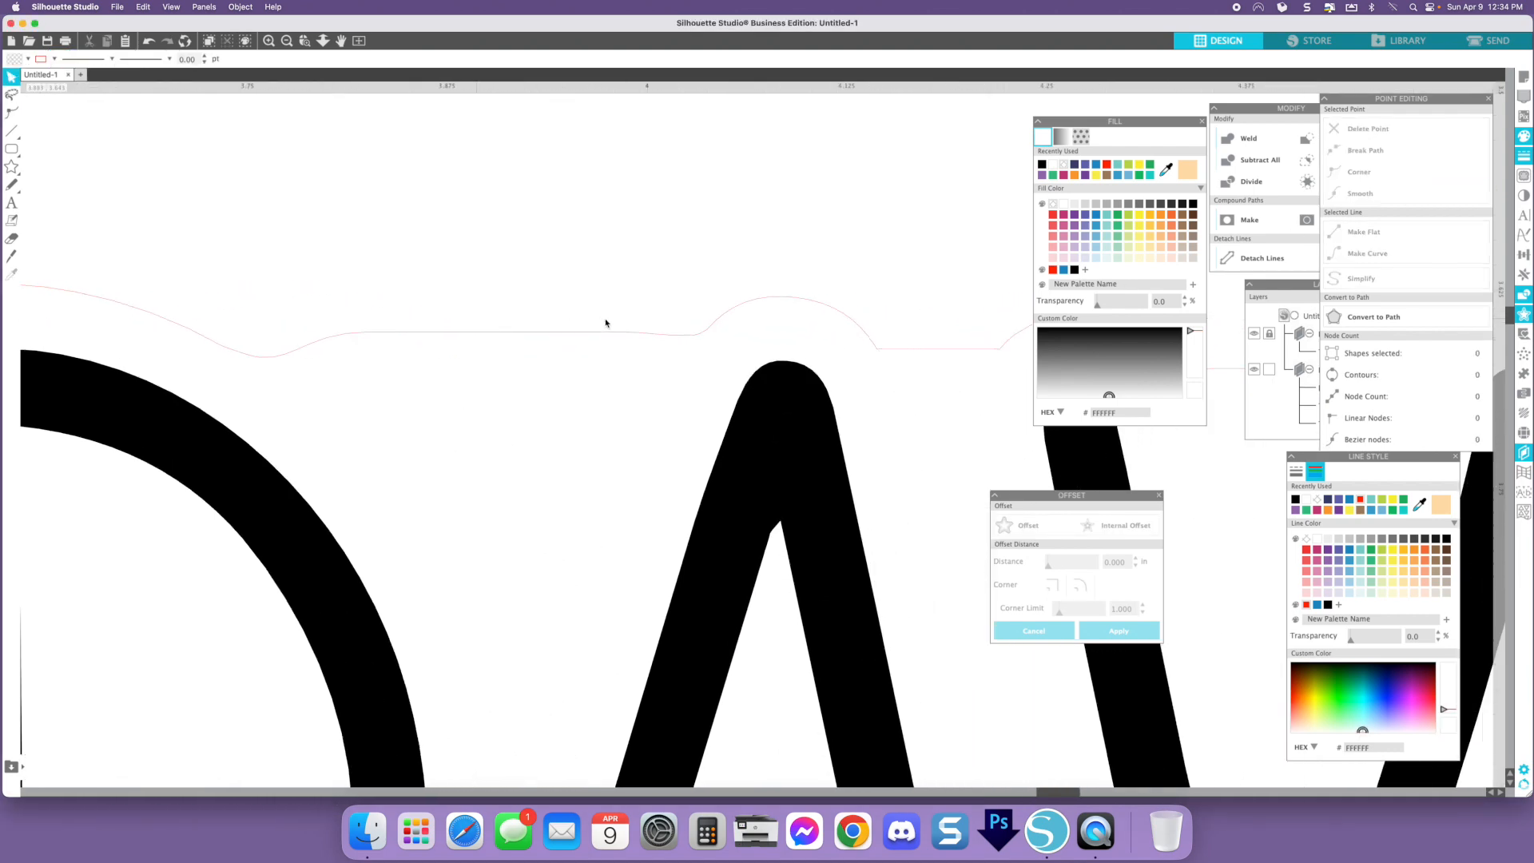
double_click(673, 349)
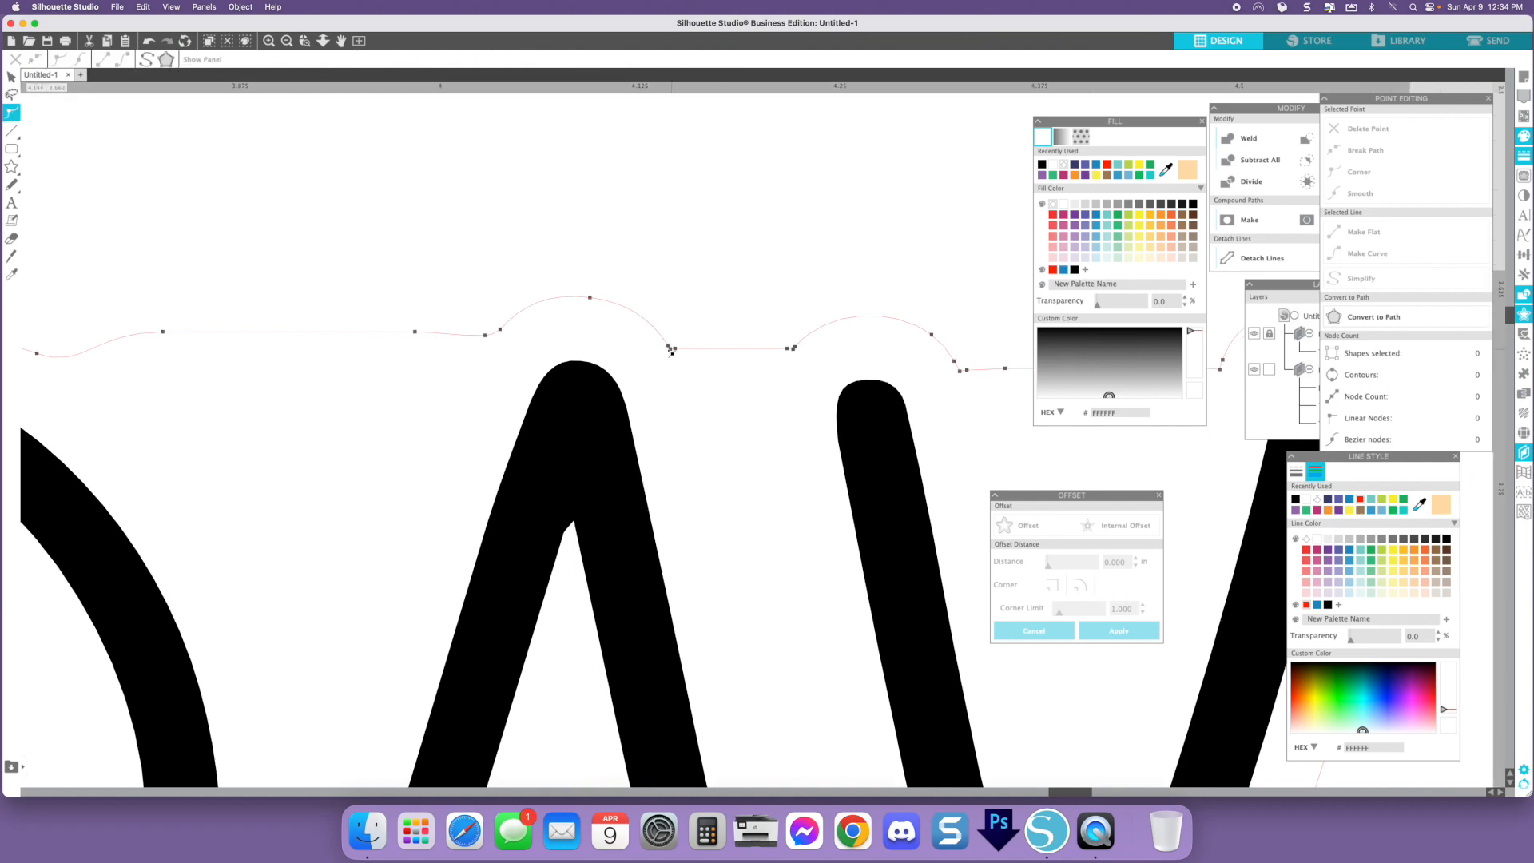
left_click(673, 350)
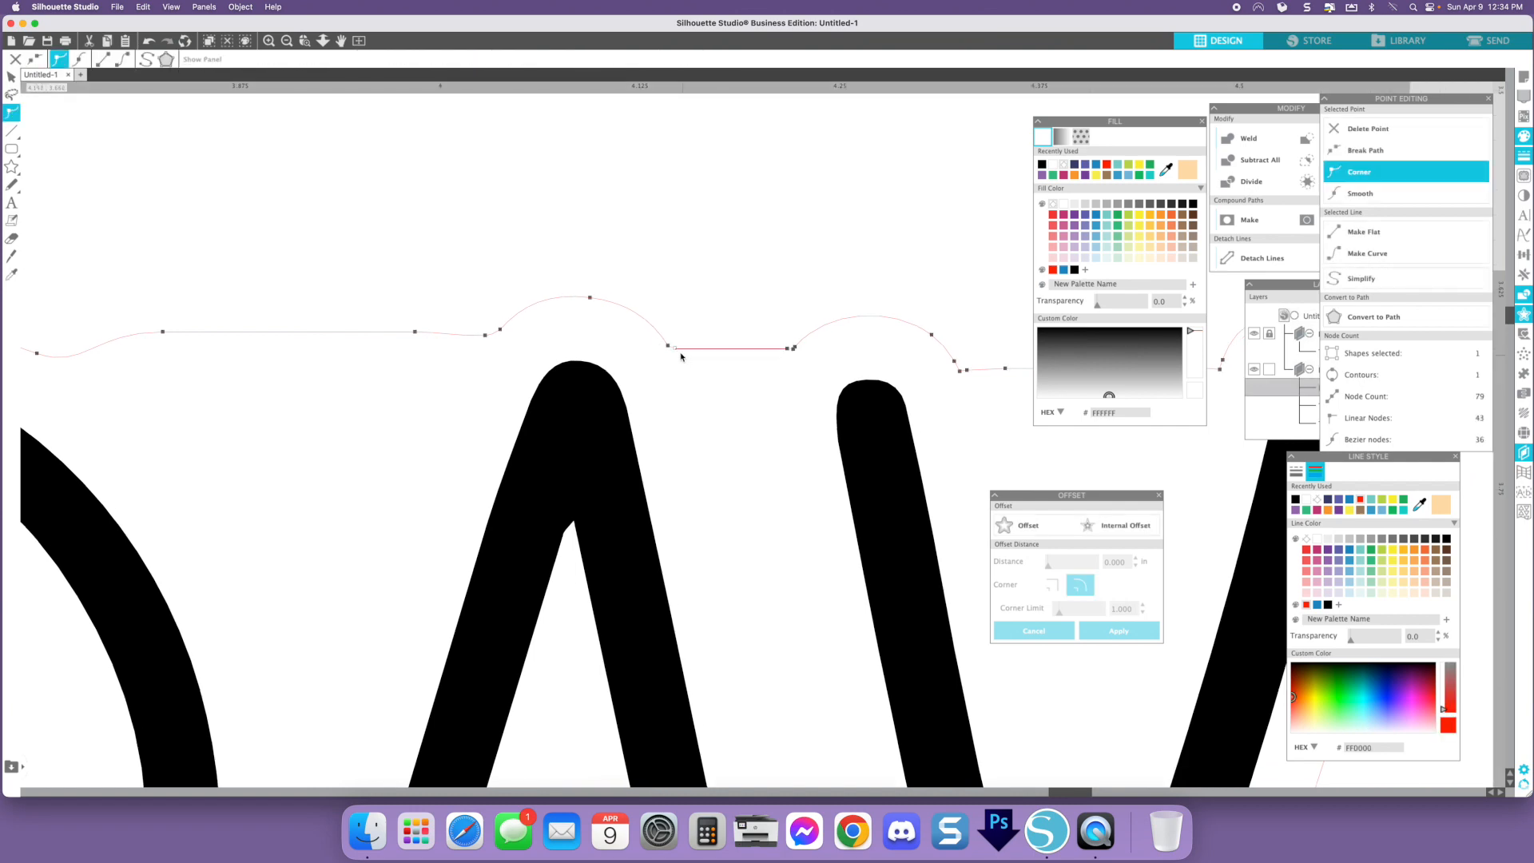
left_click(669, 349)
left_click(1386, 194)
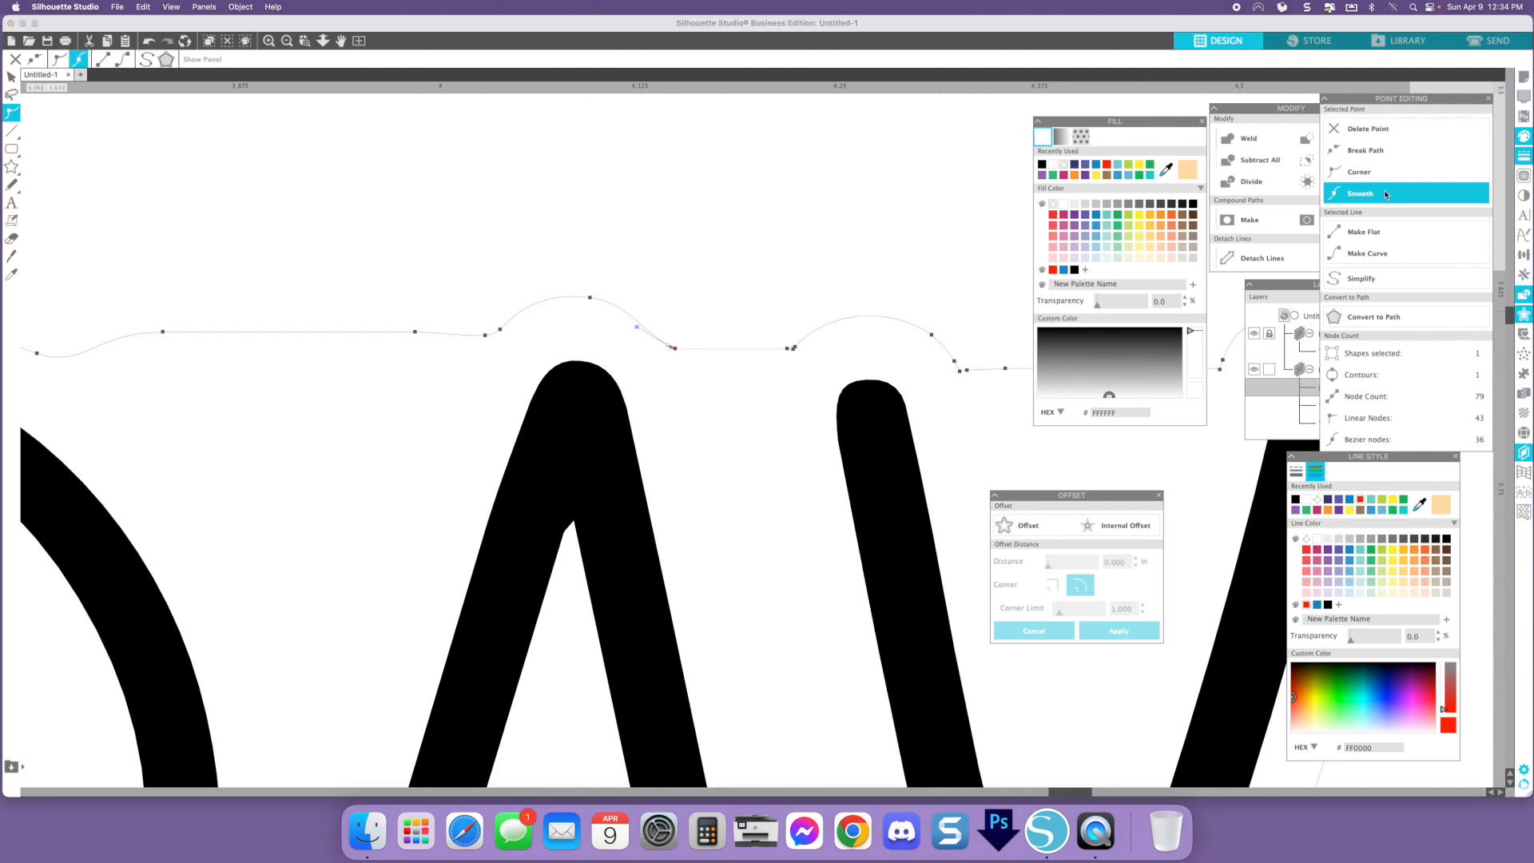
- Delete the extra node on the backing's top edge before the Y's left arm and smooth the joining point
left_click(794, 350)
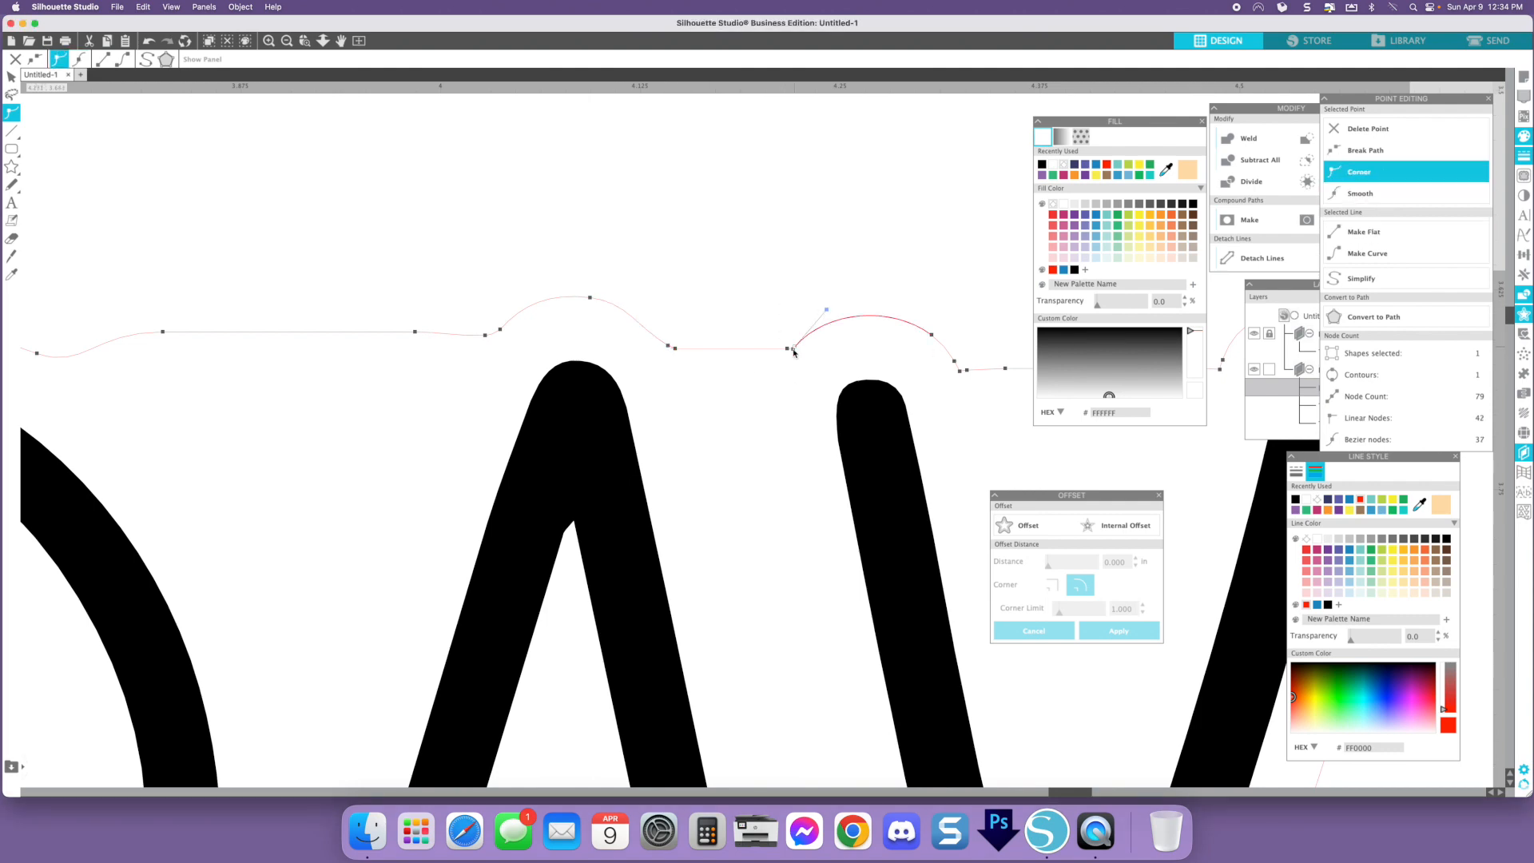
left_click(797, 354)
left_click(796, 353)
key("Delete")
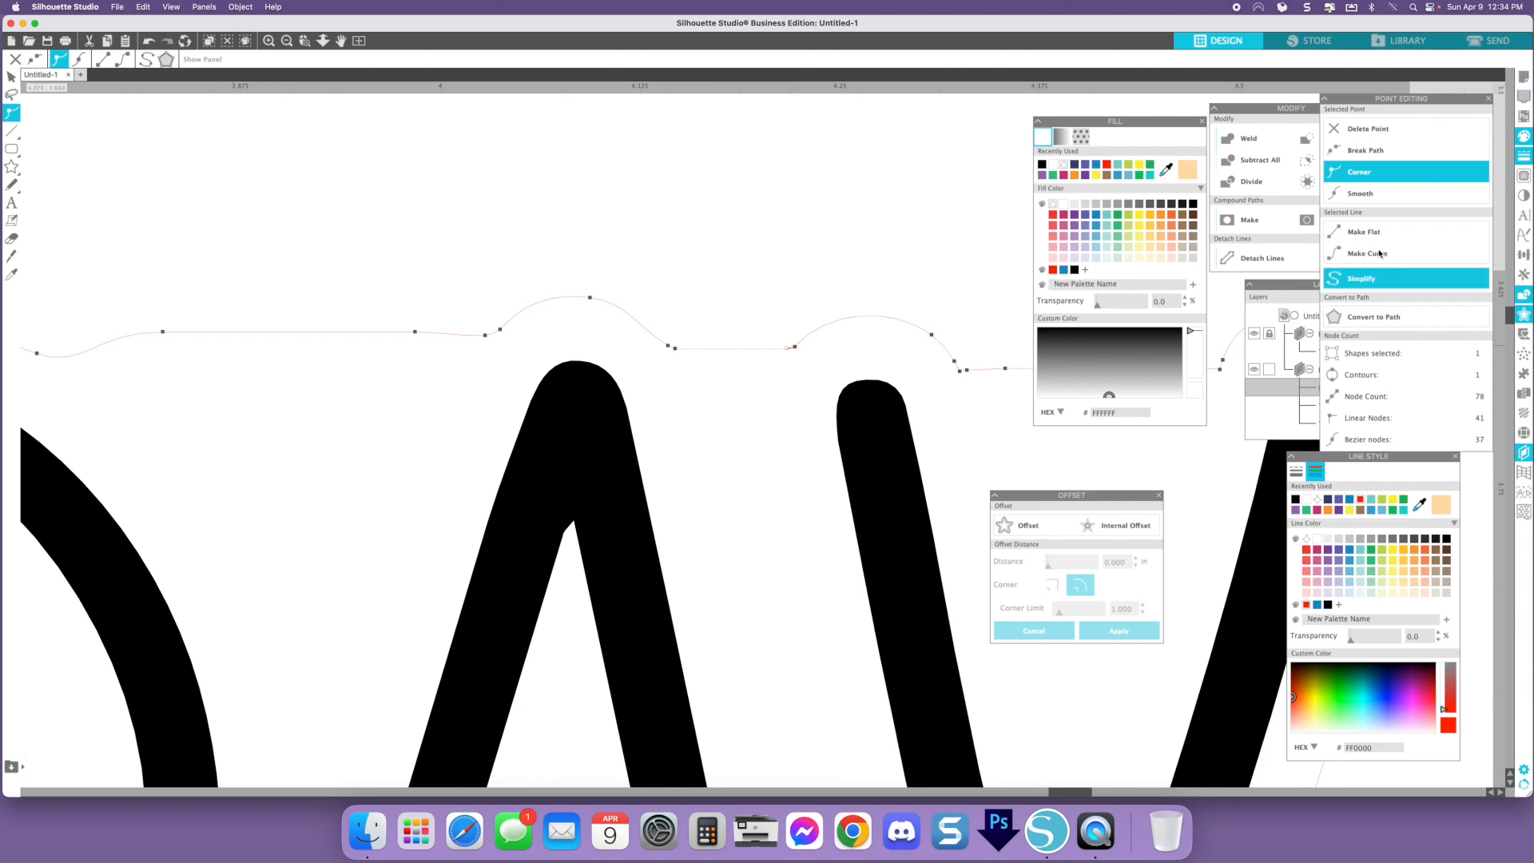
left_click(1374, 194)
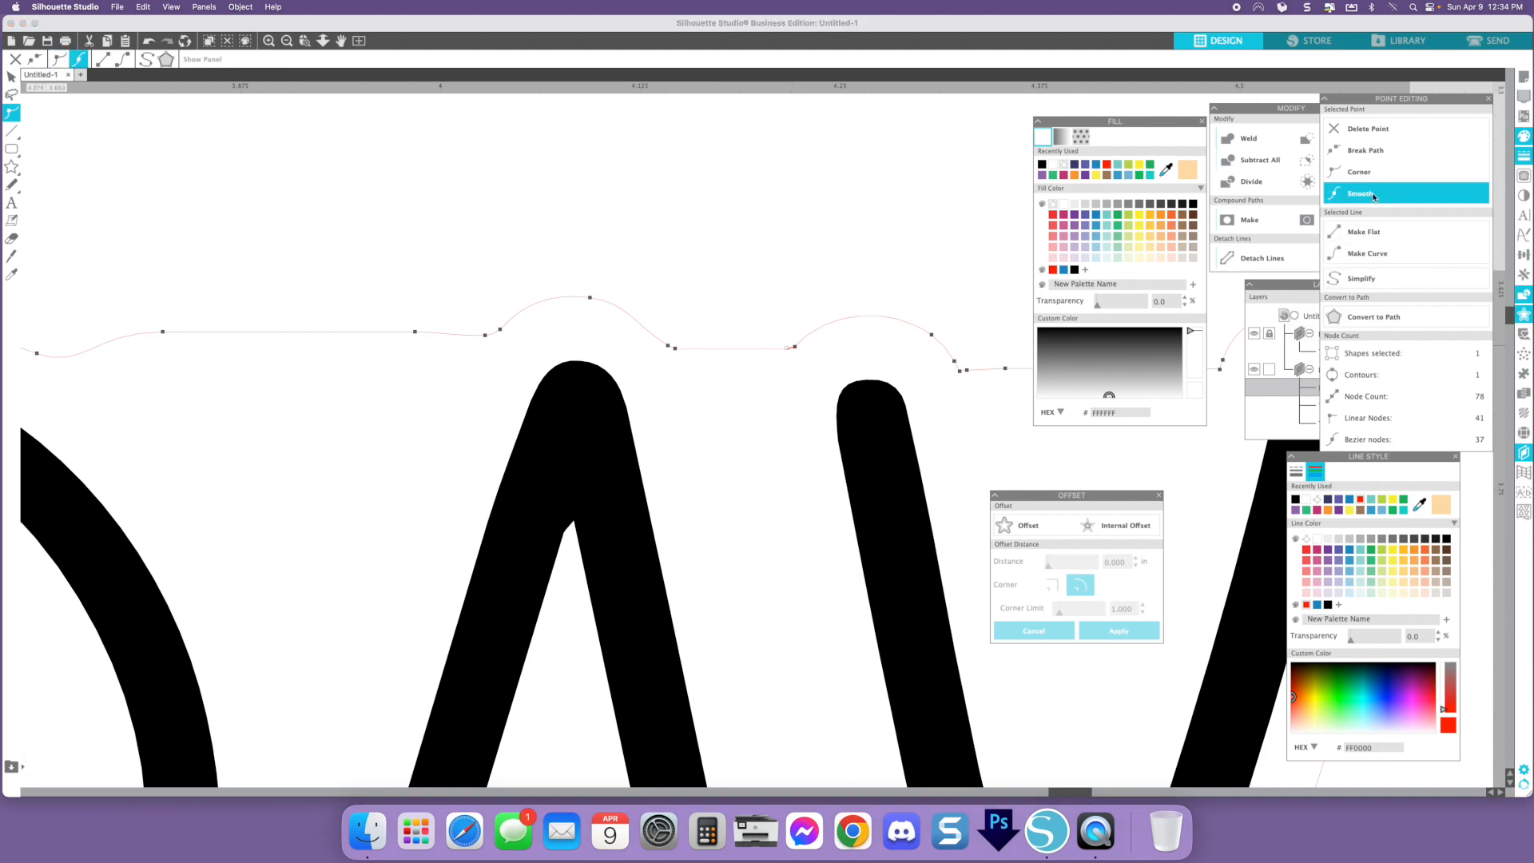
left_click(855, 263)
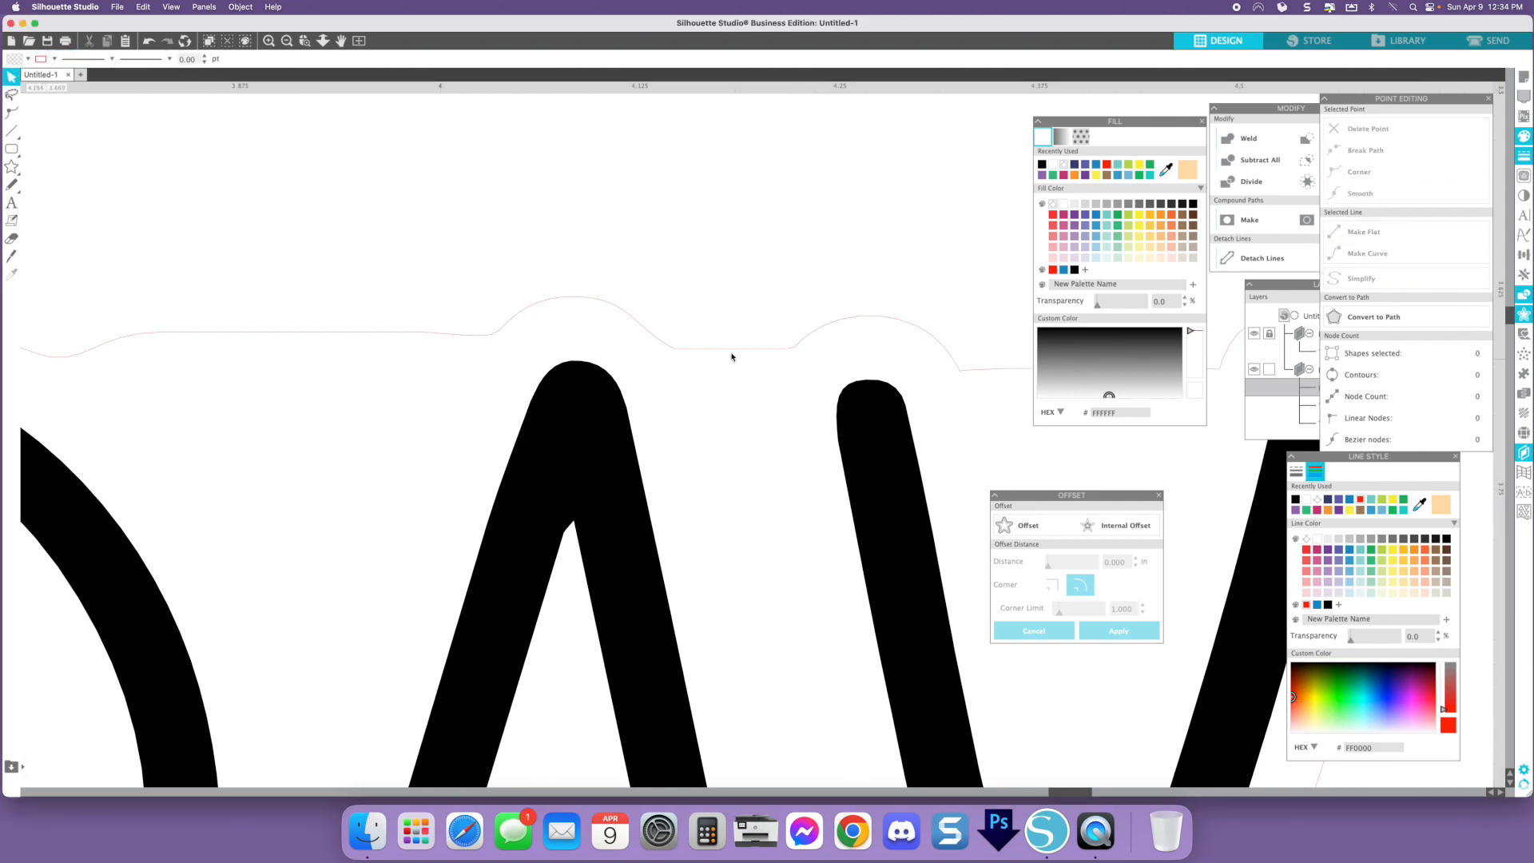
- Delete the extra node on the backing's edge beside the Y's left arm and smooth the neighbouring node
double_click(966, 371)
left_click(964, 371)
key("Delete")
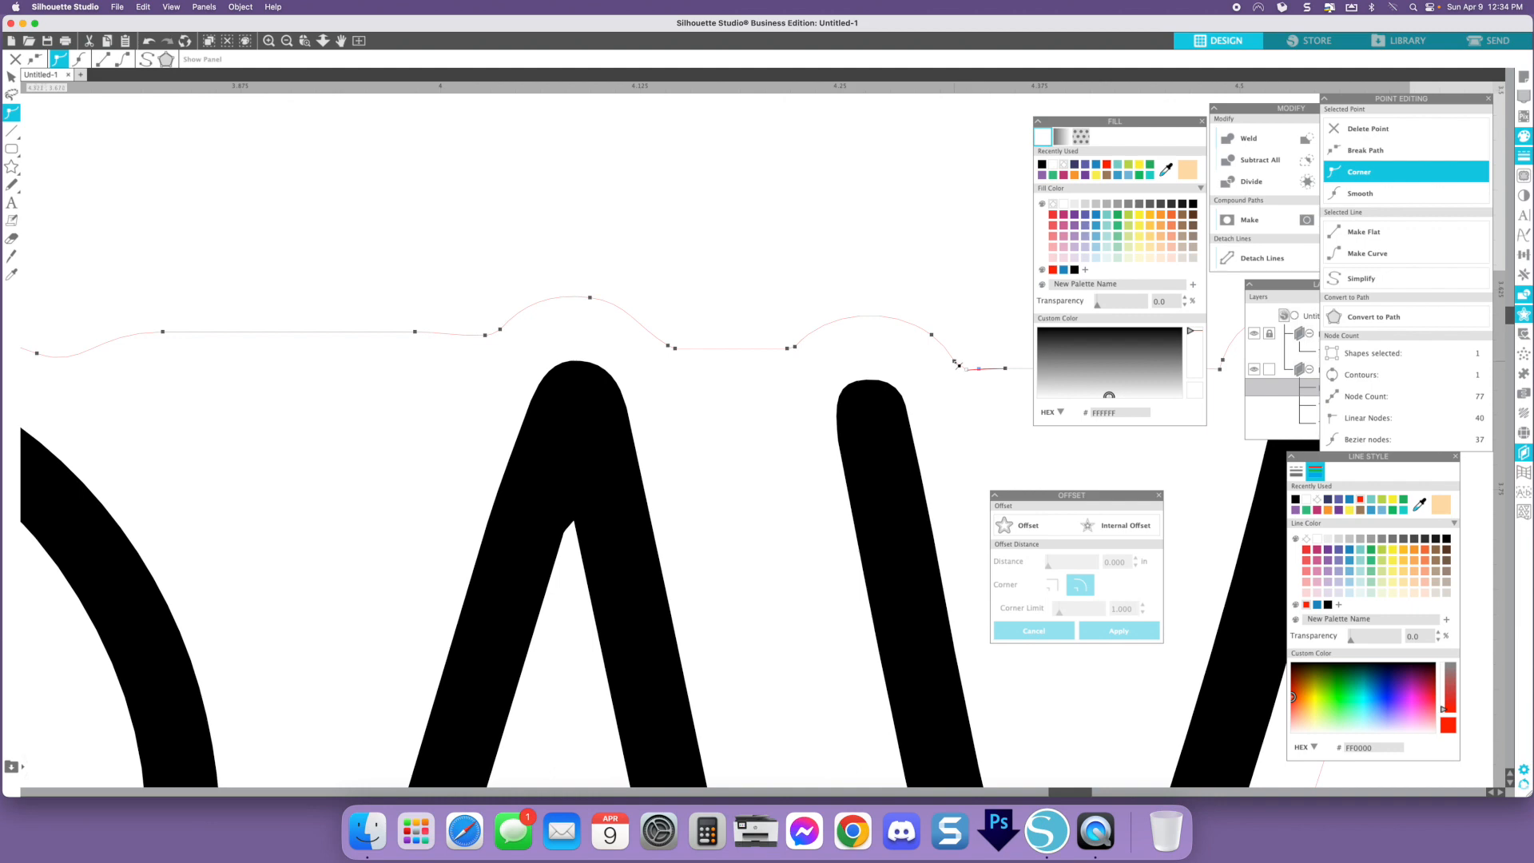
left_click(954, 362)
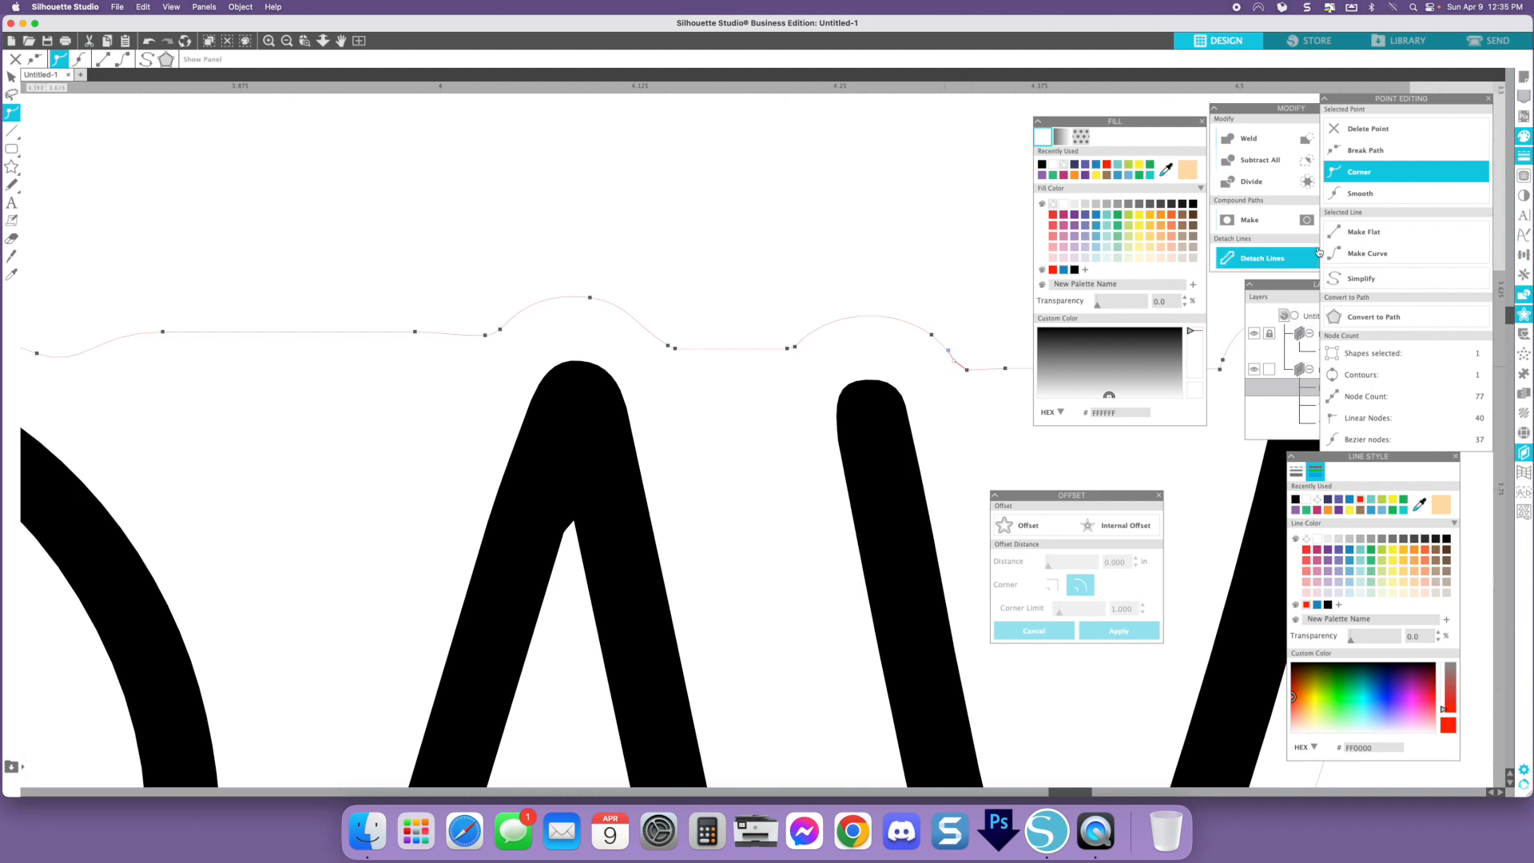
left_click(1360, 198)
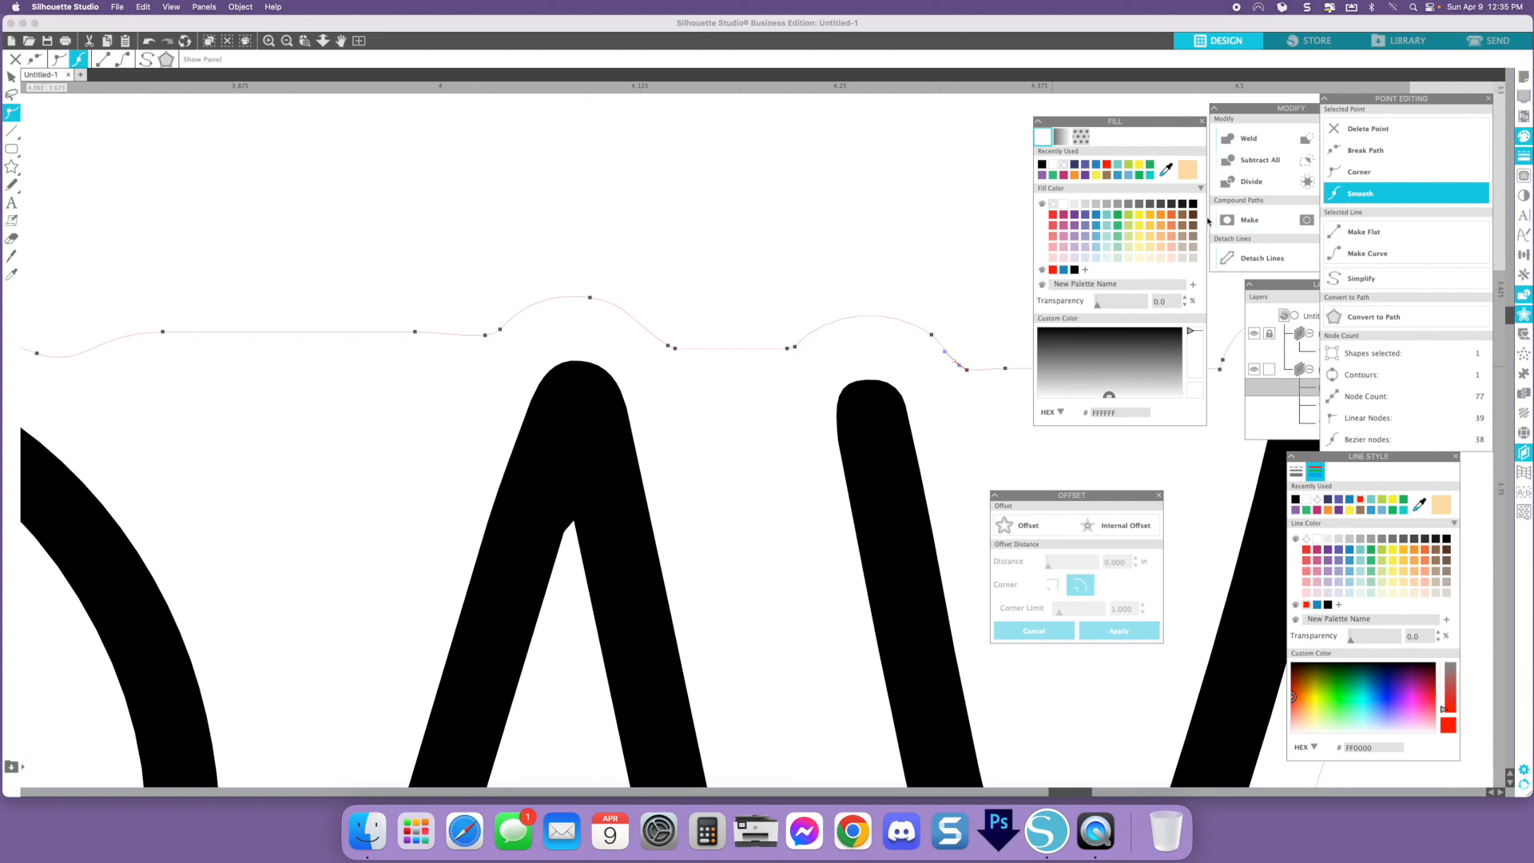
left_click(920, 282)
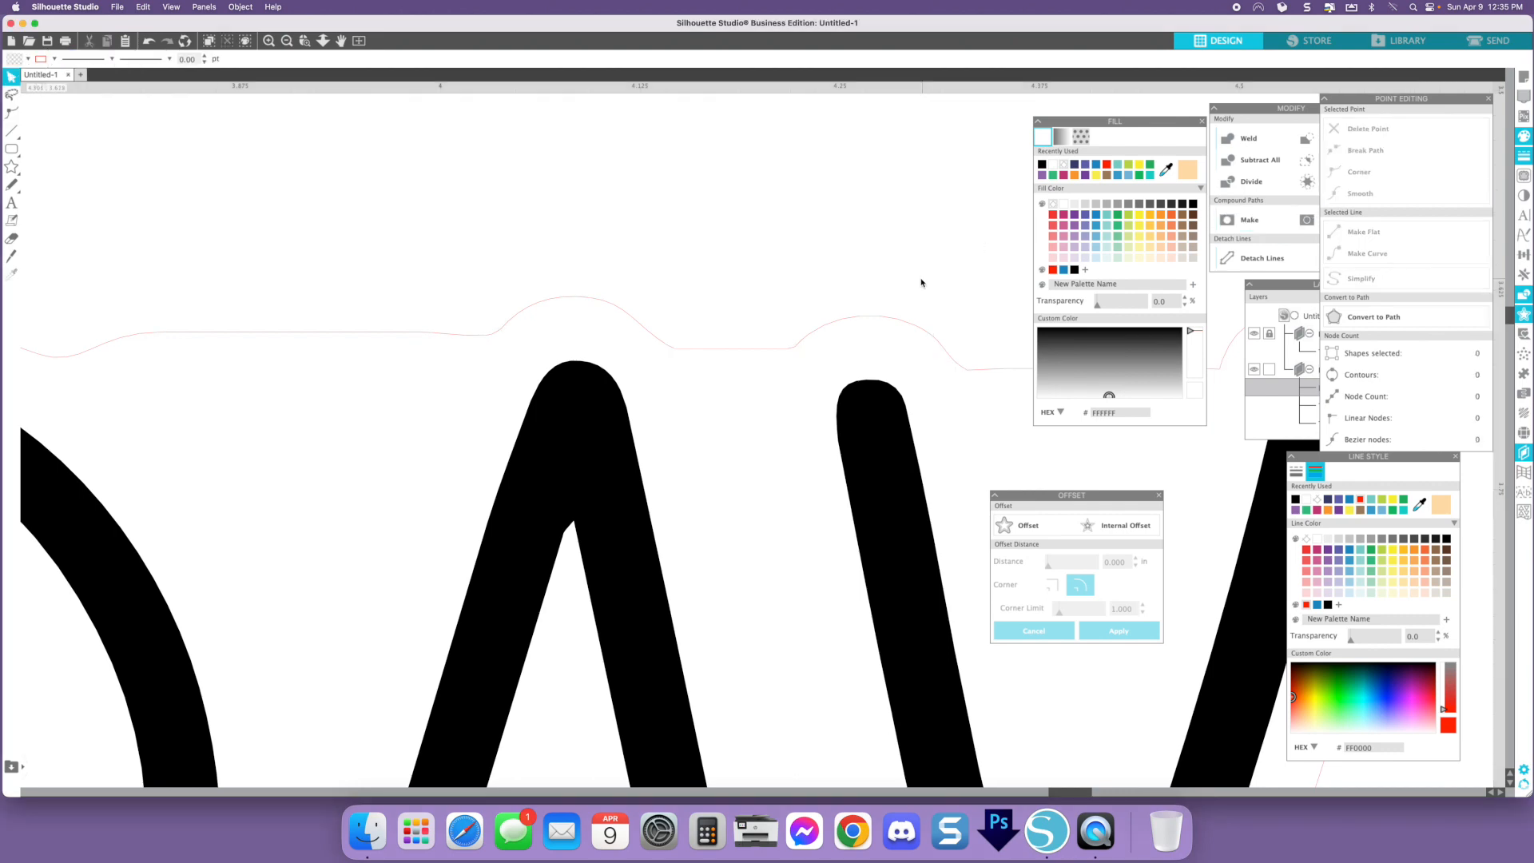
- Re-apply Smooth to the node where the backing's edge dips beside the Y
double_click(968, 372)
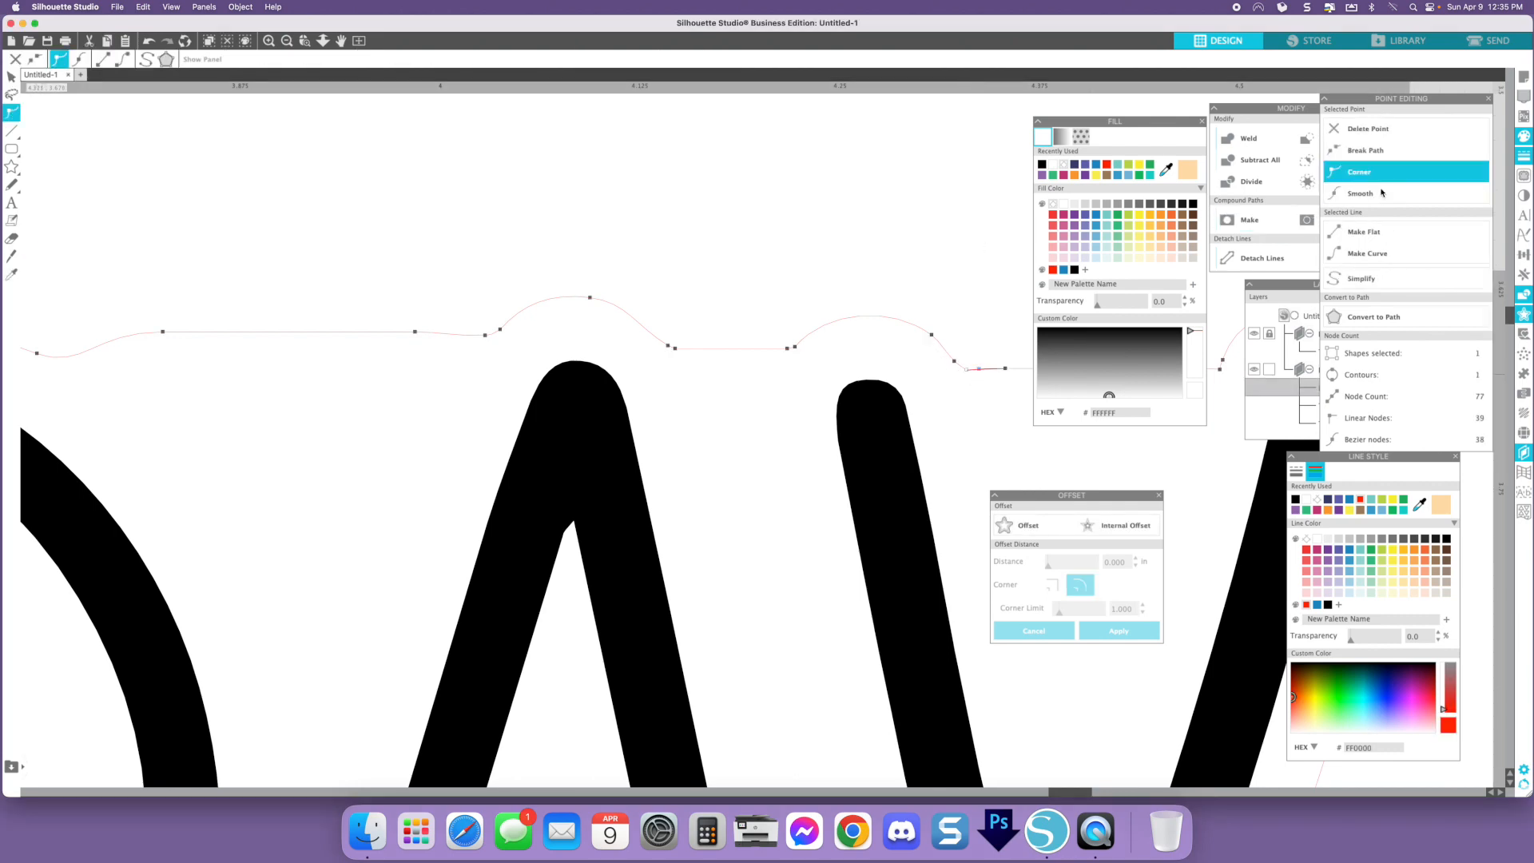
left_click(1381, 194)
left_click(934, 296)
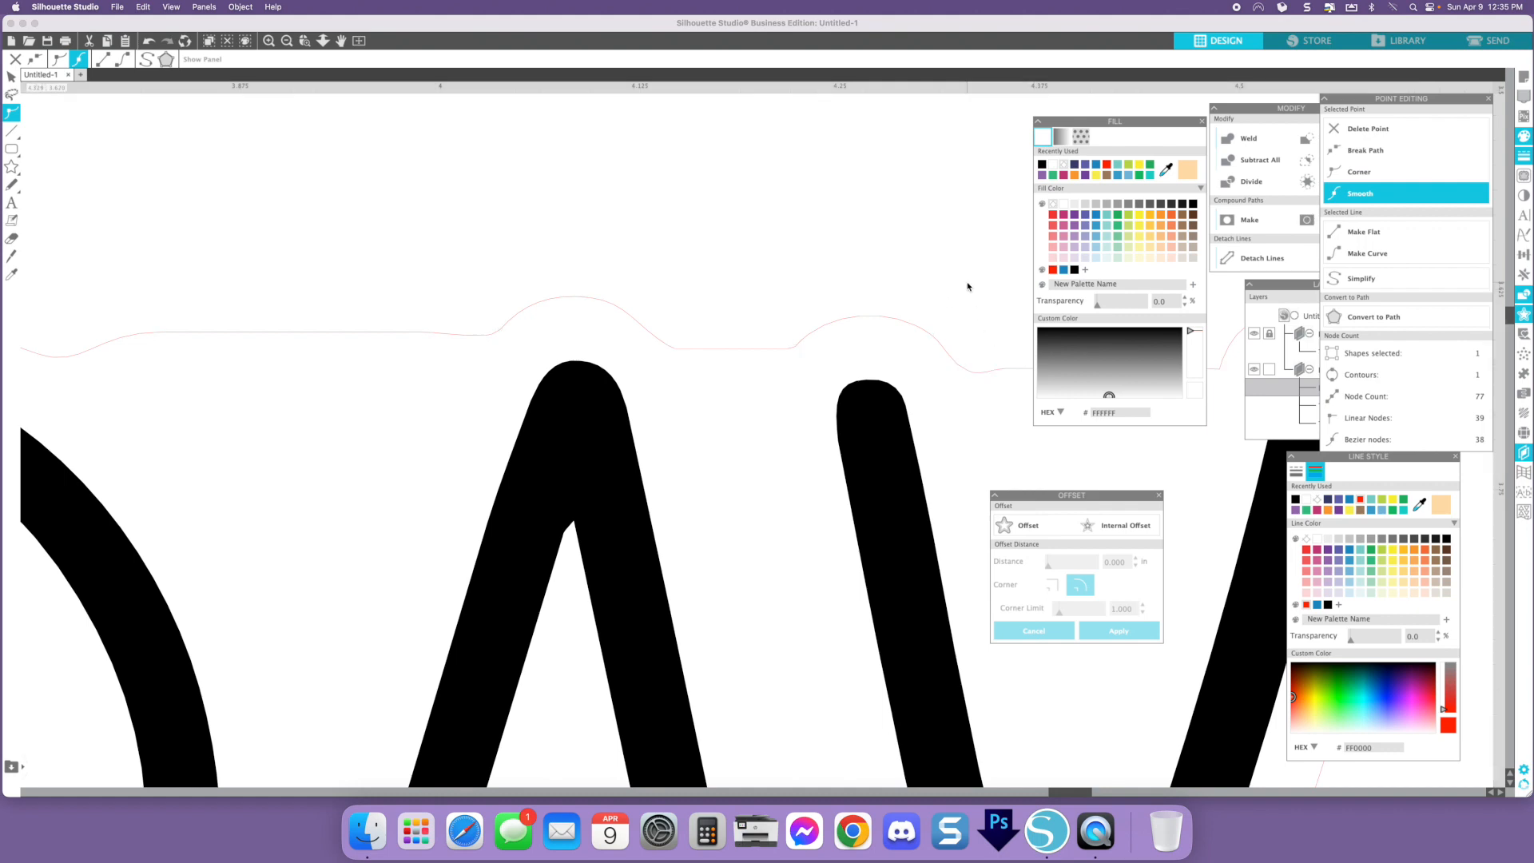
- Delete the extra node on the backing's top edge between the Y's arms and smooth the joining point
scroll(935, 300, "right", 3)
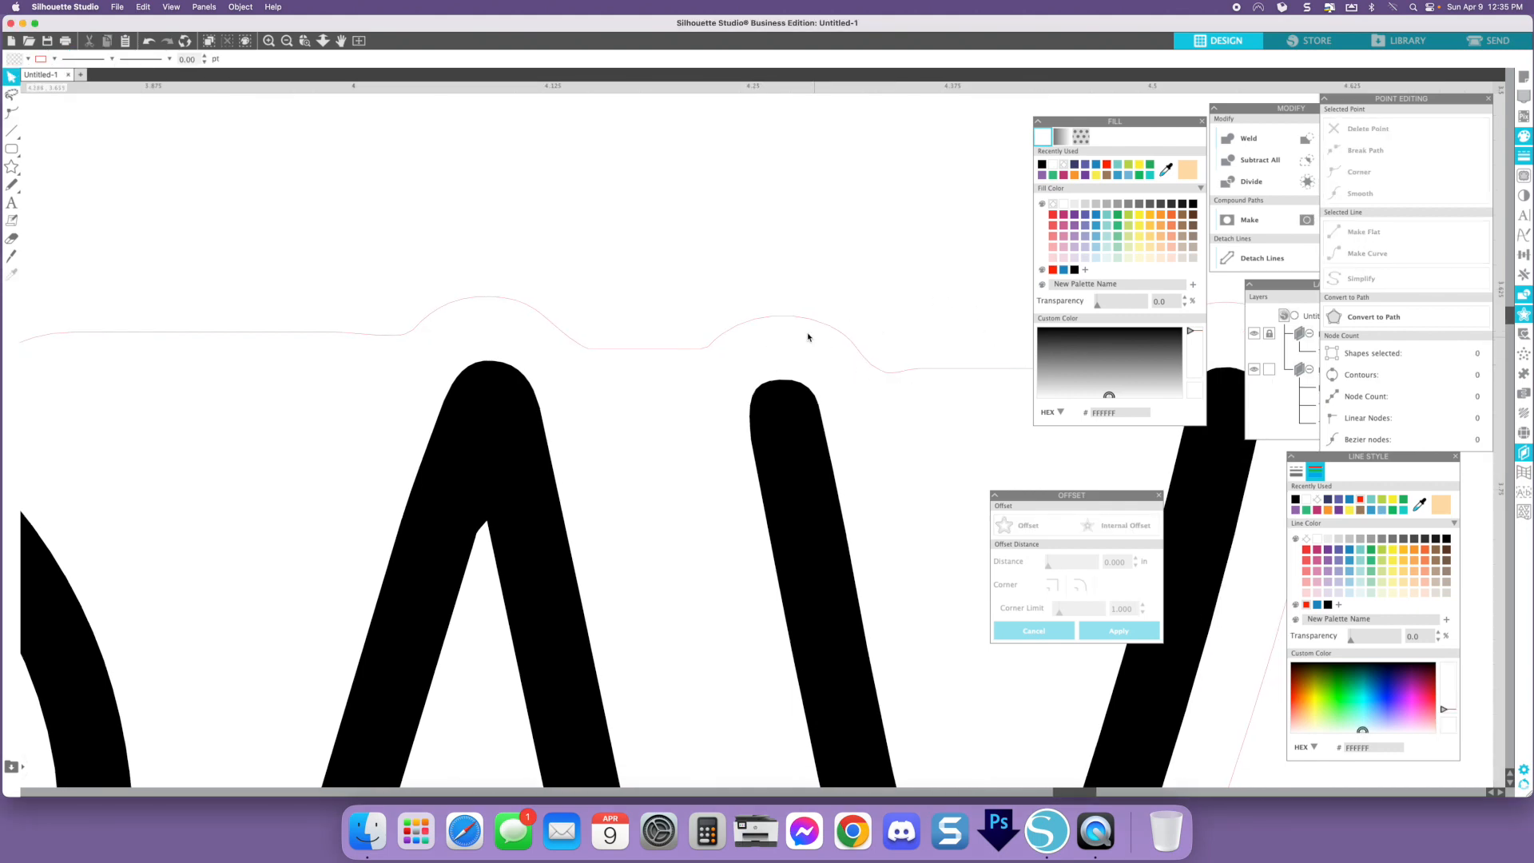
scroll(818, 369, "right", 5)
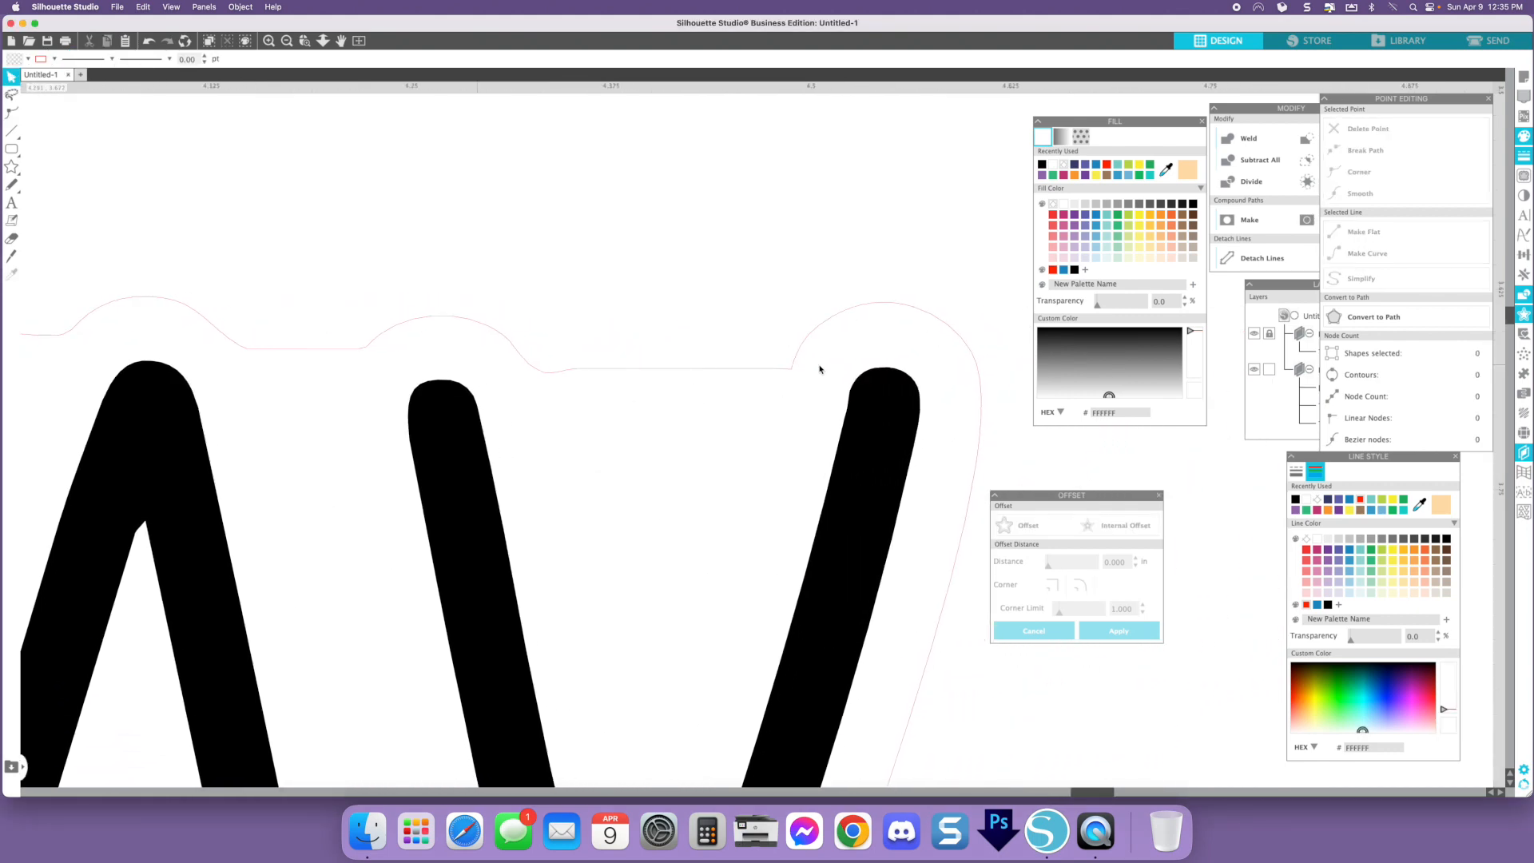
double_click(791, 370)
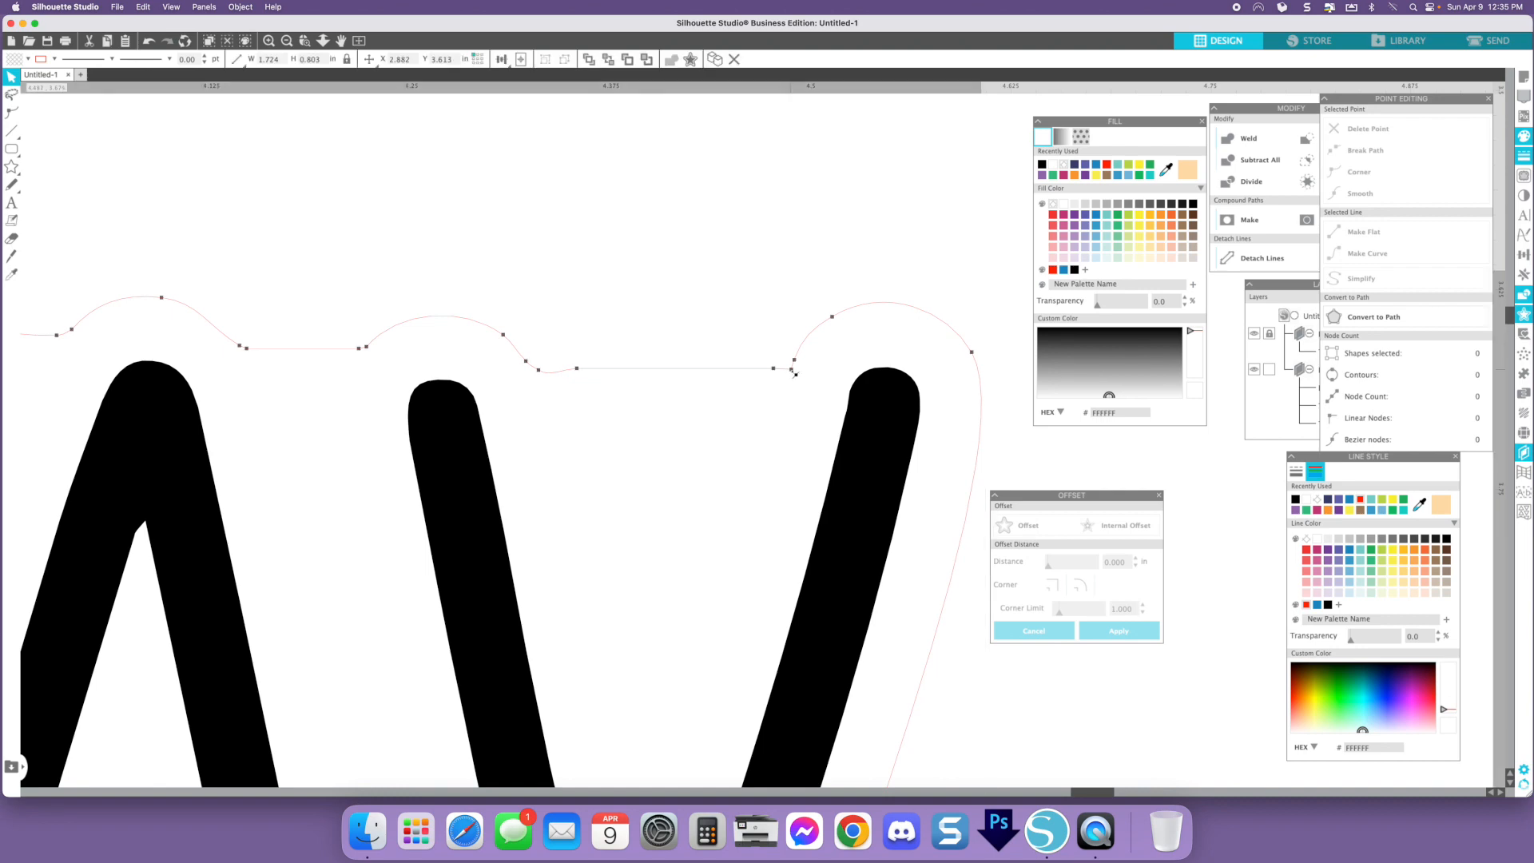
left_click(792, 371)
key("Delete")
left_click(794, 361)
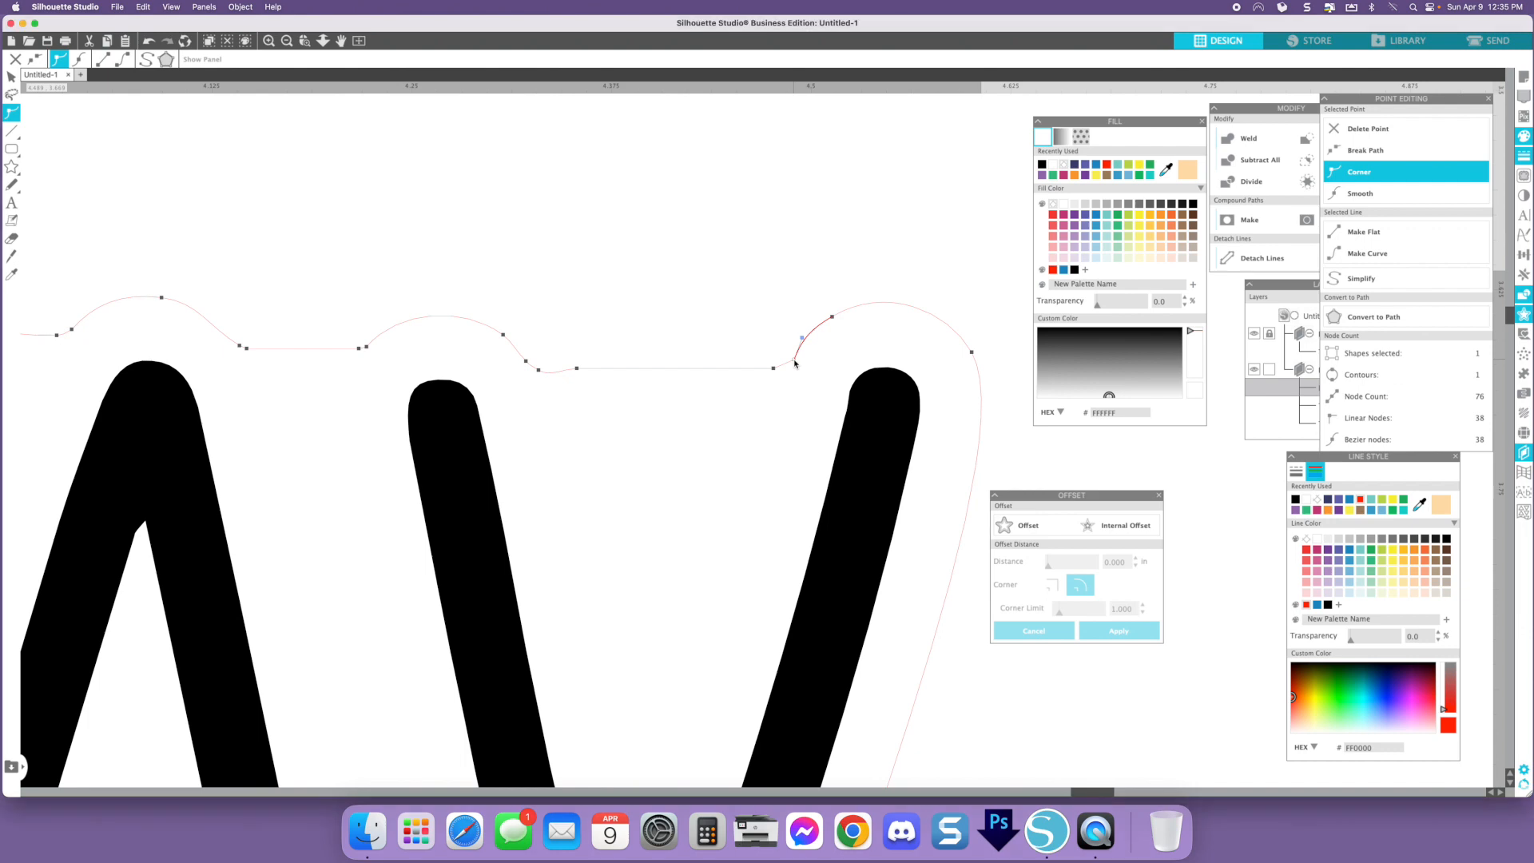
left_click(773, 369)
left_click(1376, 202)
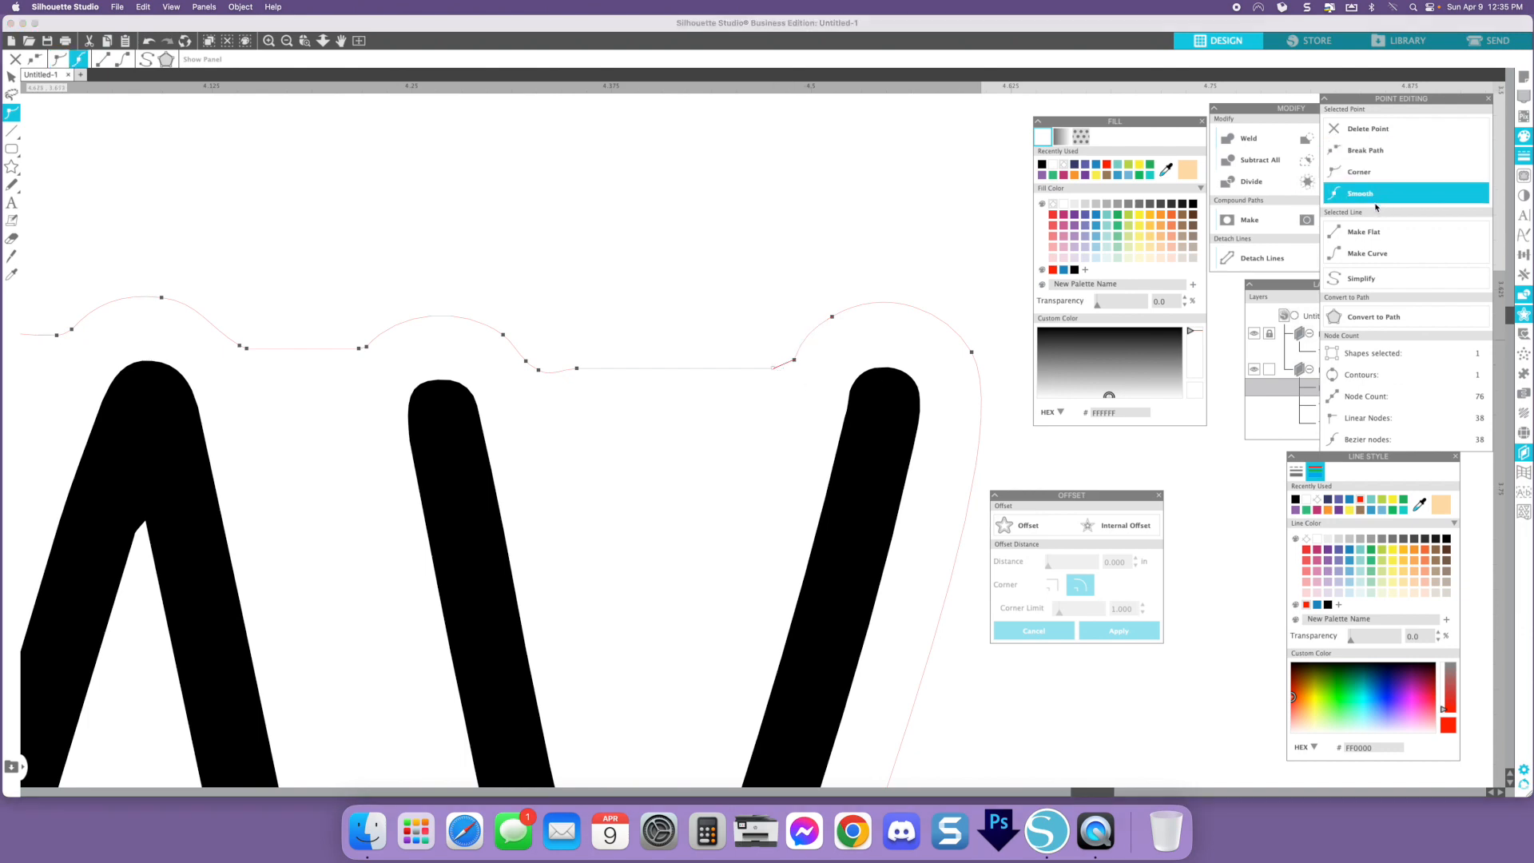
- Re-apply Smooth to the node at the start of the curve over the Y's right arm
left_click(804, 338)
left_click(793, 361)
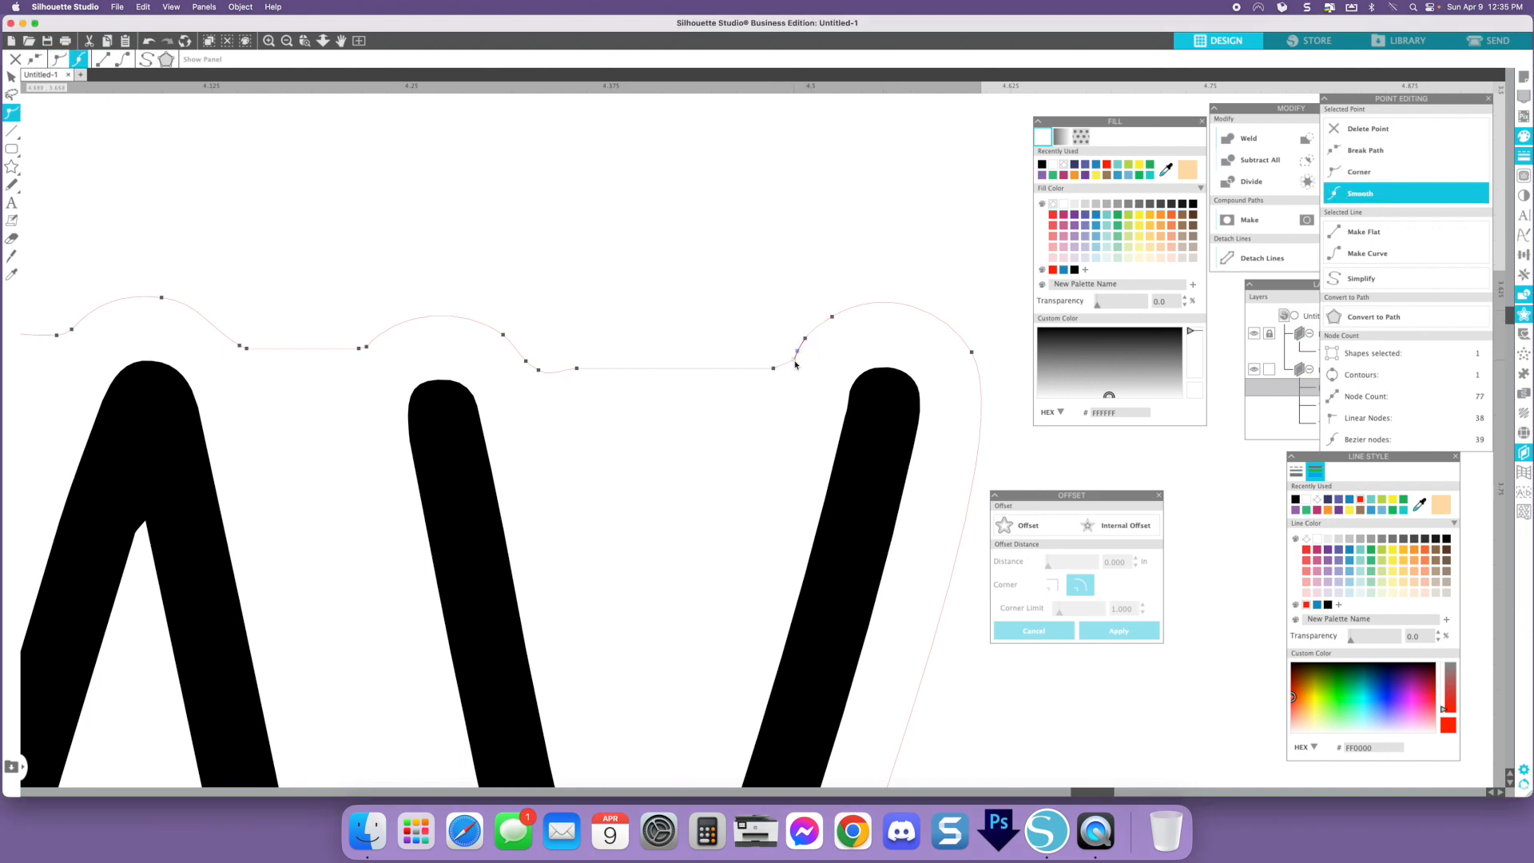
left_click(1374, 197)
left_click(818, 246)
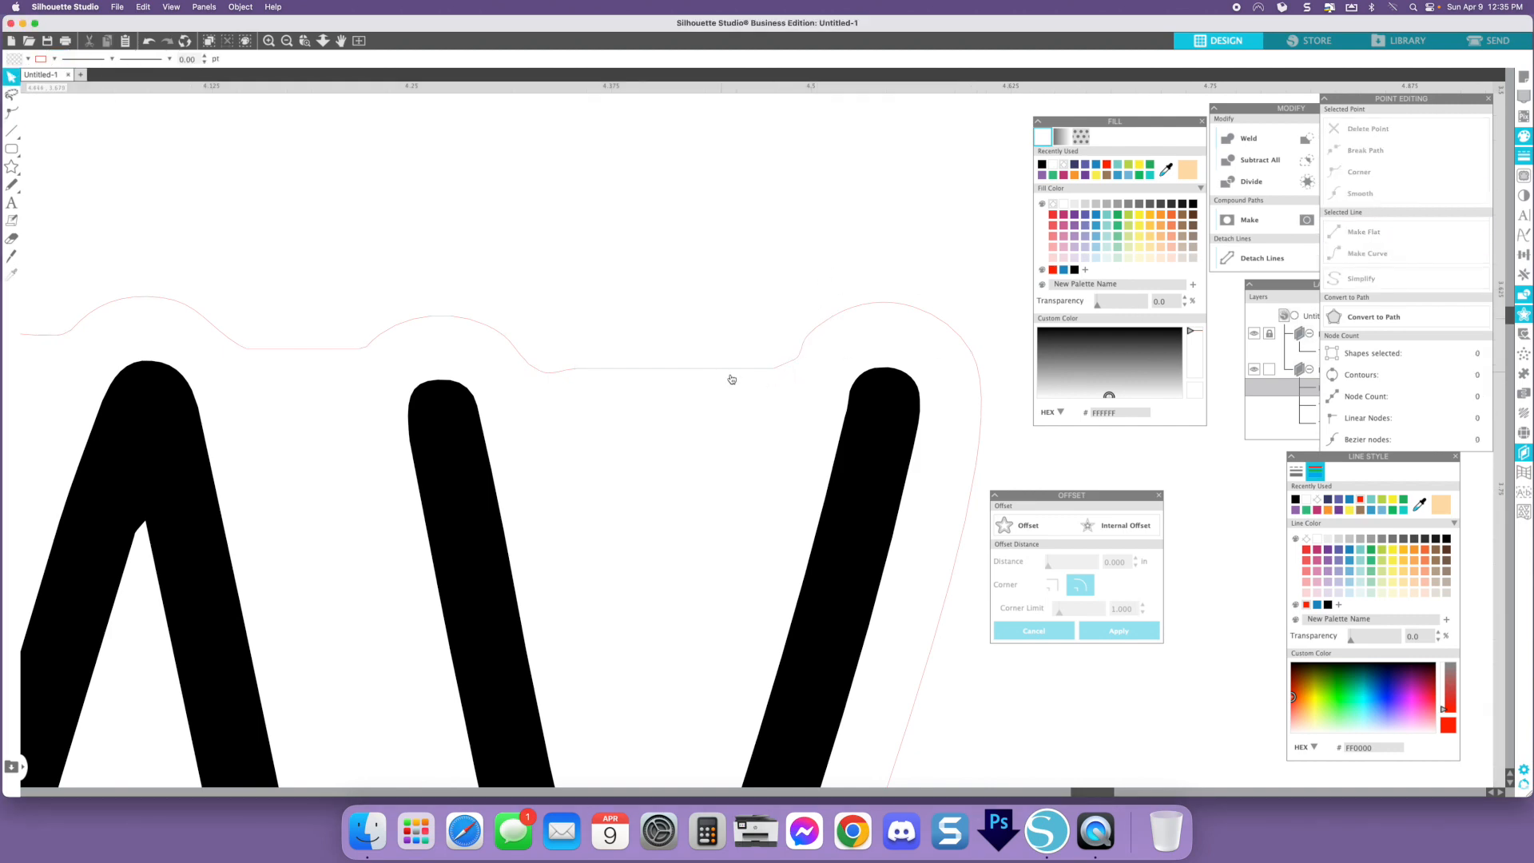
- Select the word and its backing together and group them into one sticker
scroll(779, 374, "down", 5)
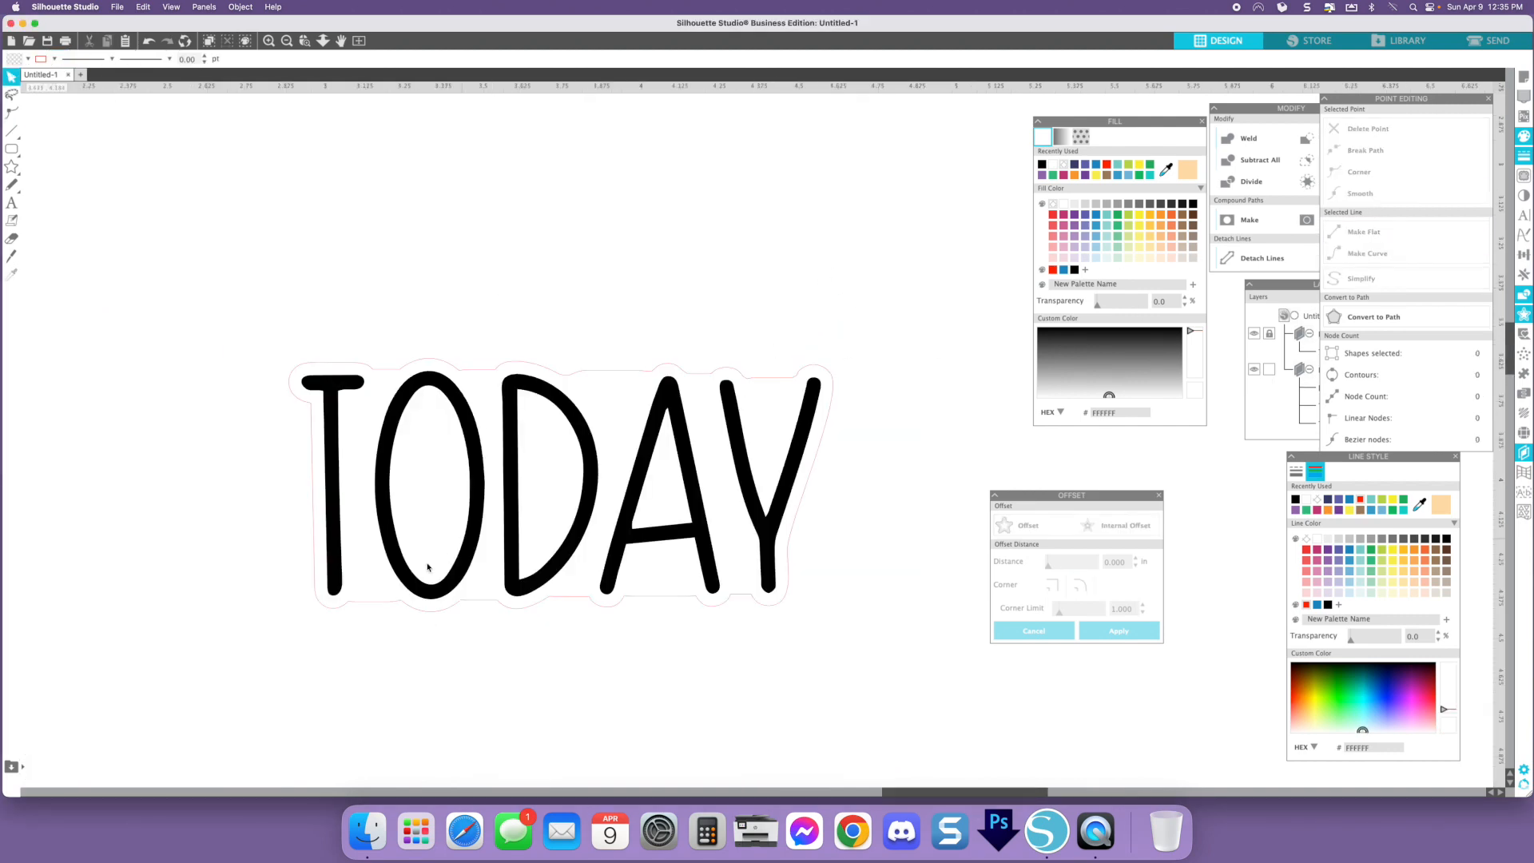
scroll(693, 325, "down", 2)
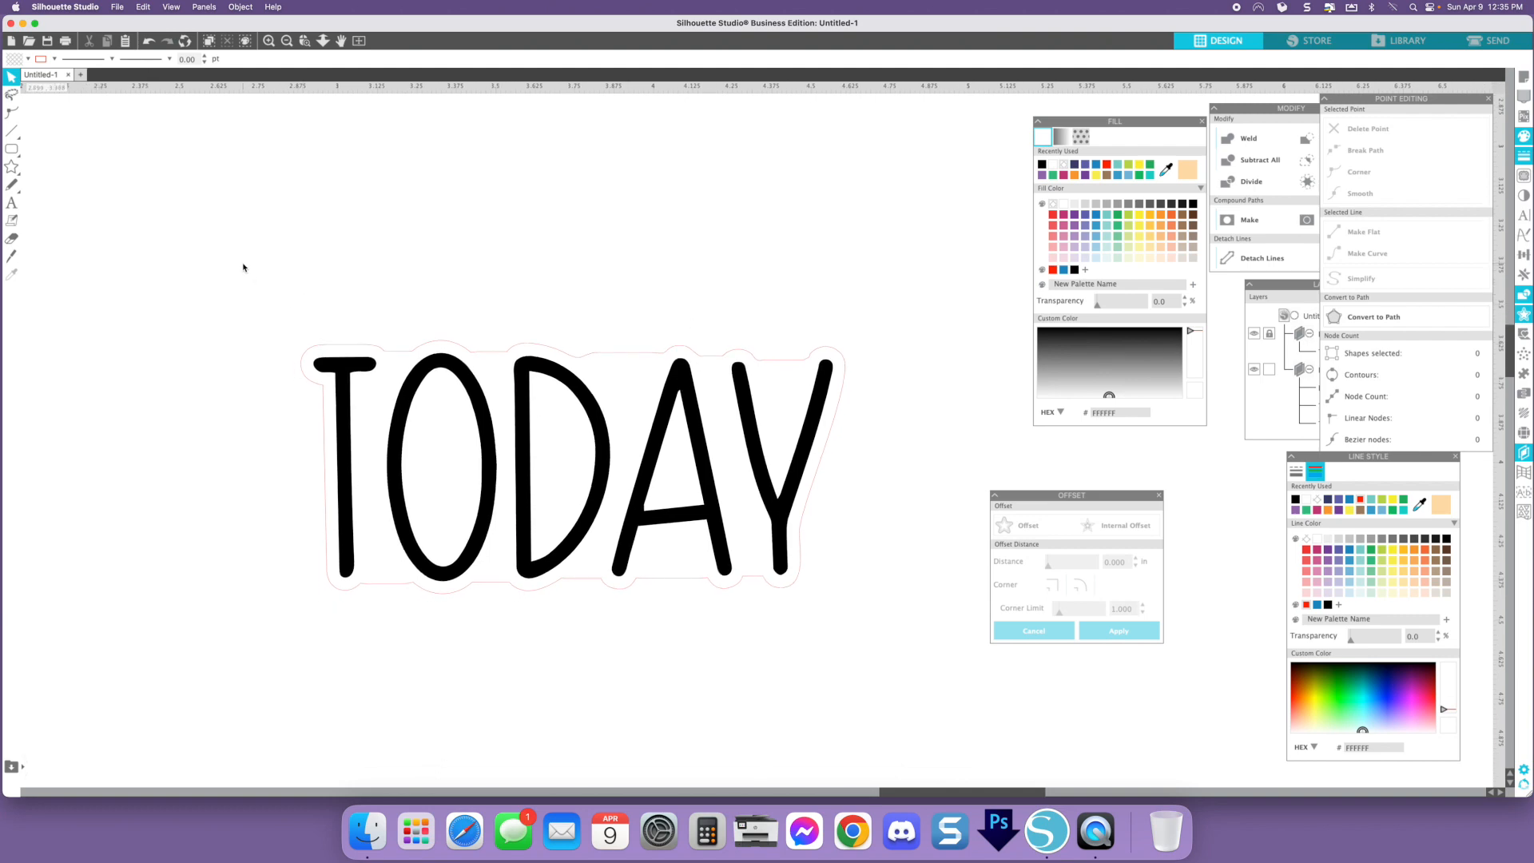
left_click(611, 421)
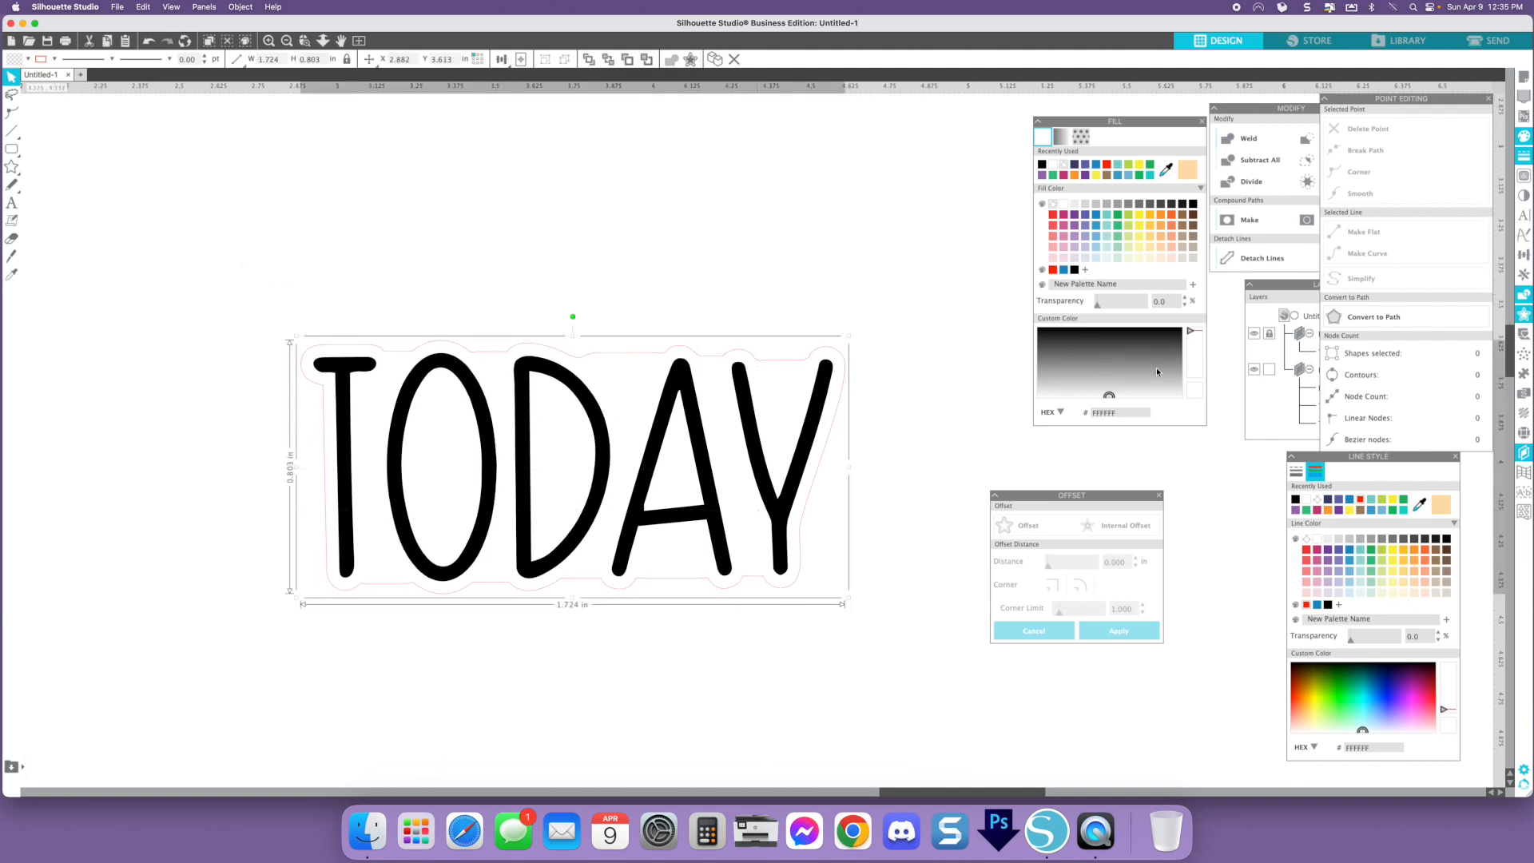
left_click(1267, 338)
left_click(735, 240)
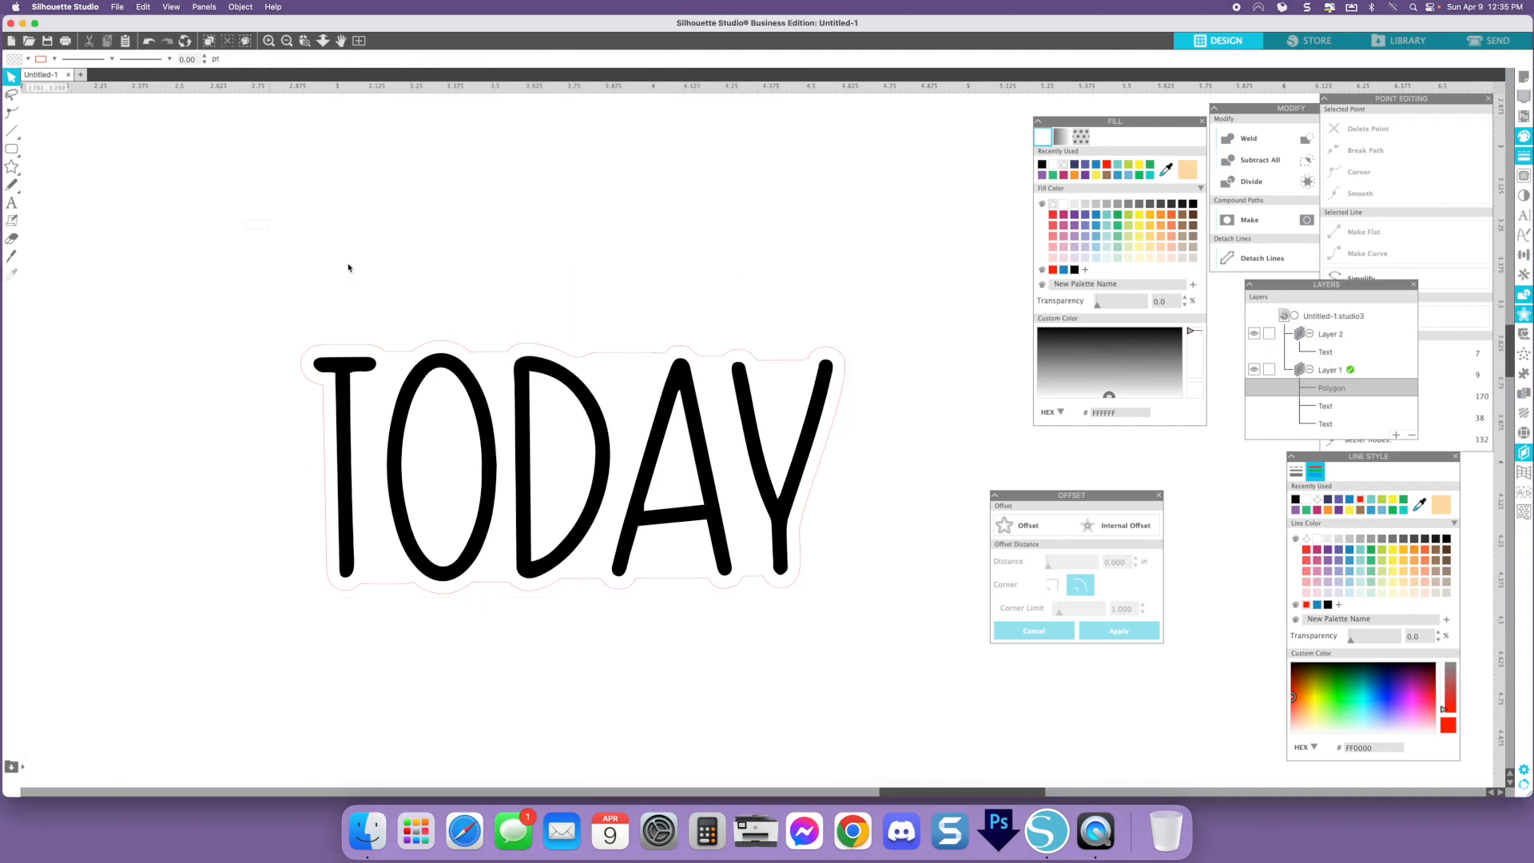
left_click_drag(270, 233, 901, 608)
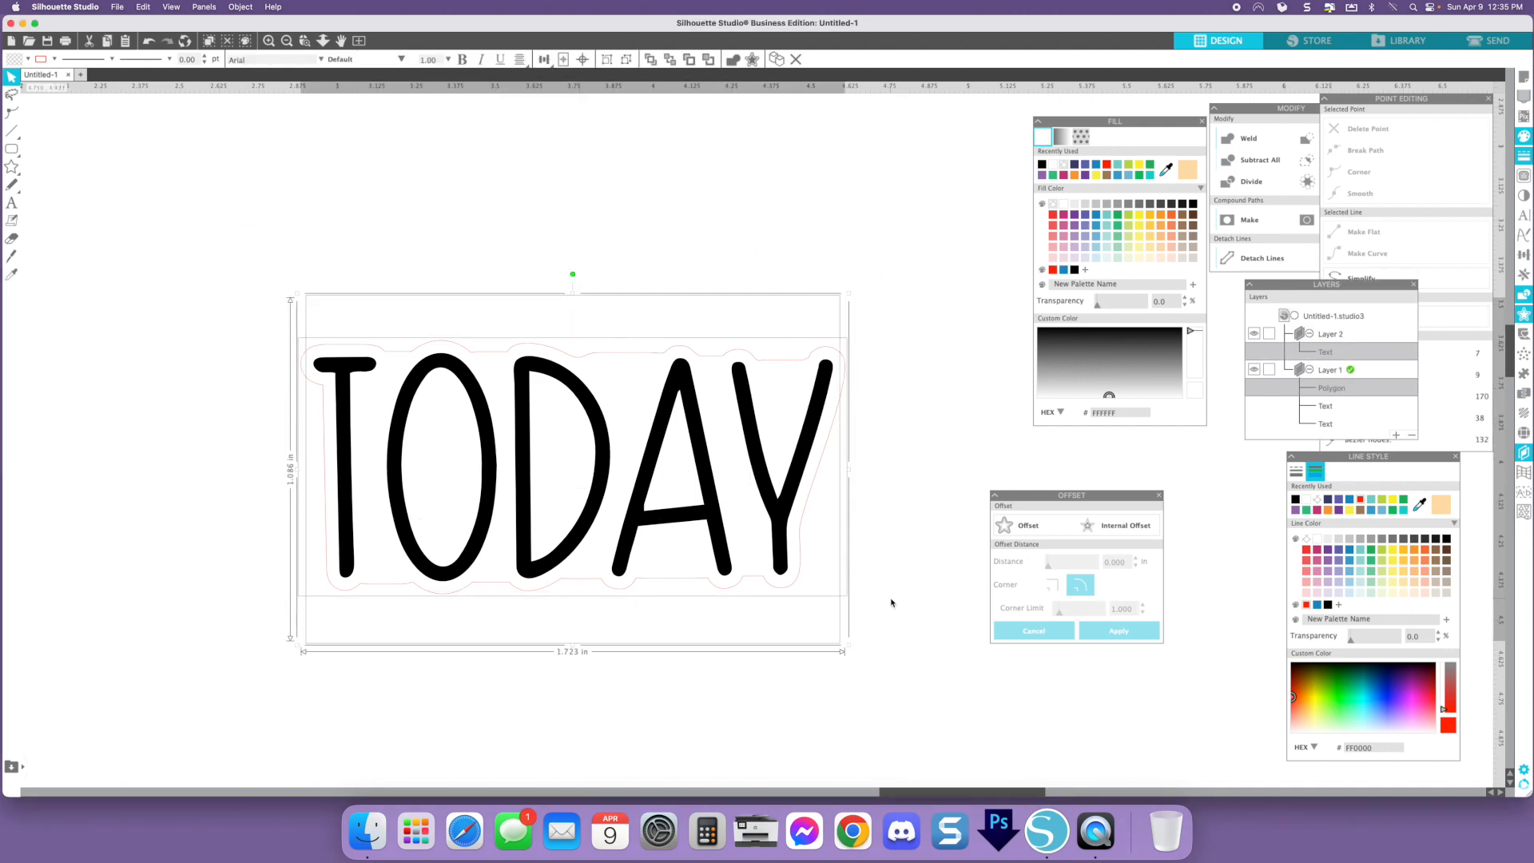
key("super+g")
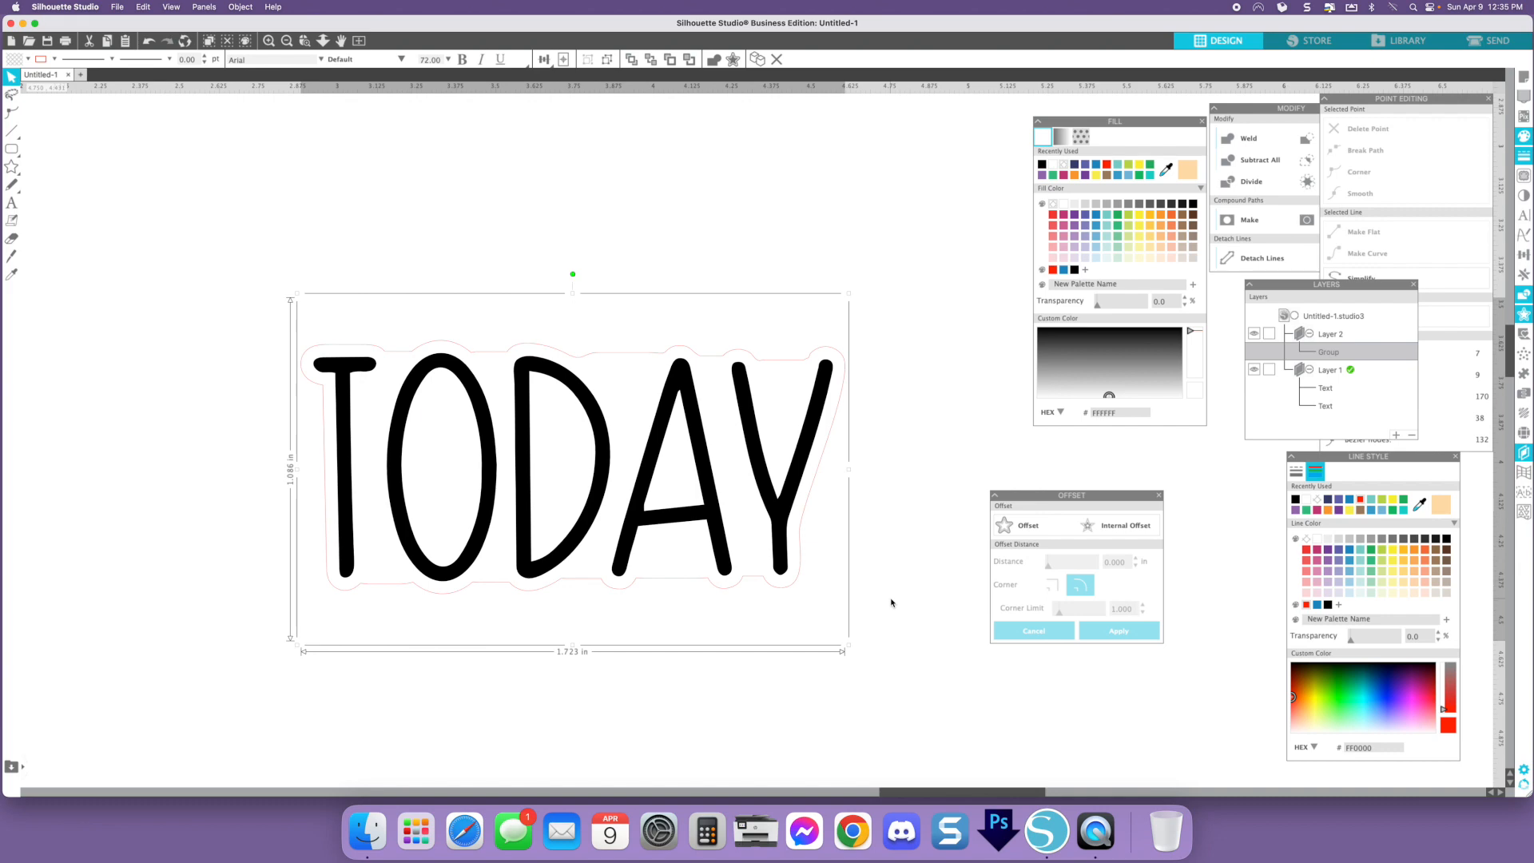
- Shrink the grouped sticker to about 0.5 in by 0.31 in and place it at the page's top-left corner
key("super+minus")
key("super+minus")
key("super+minus")
key("super+minus")
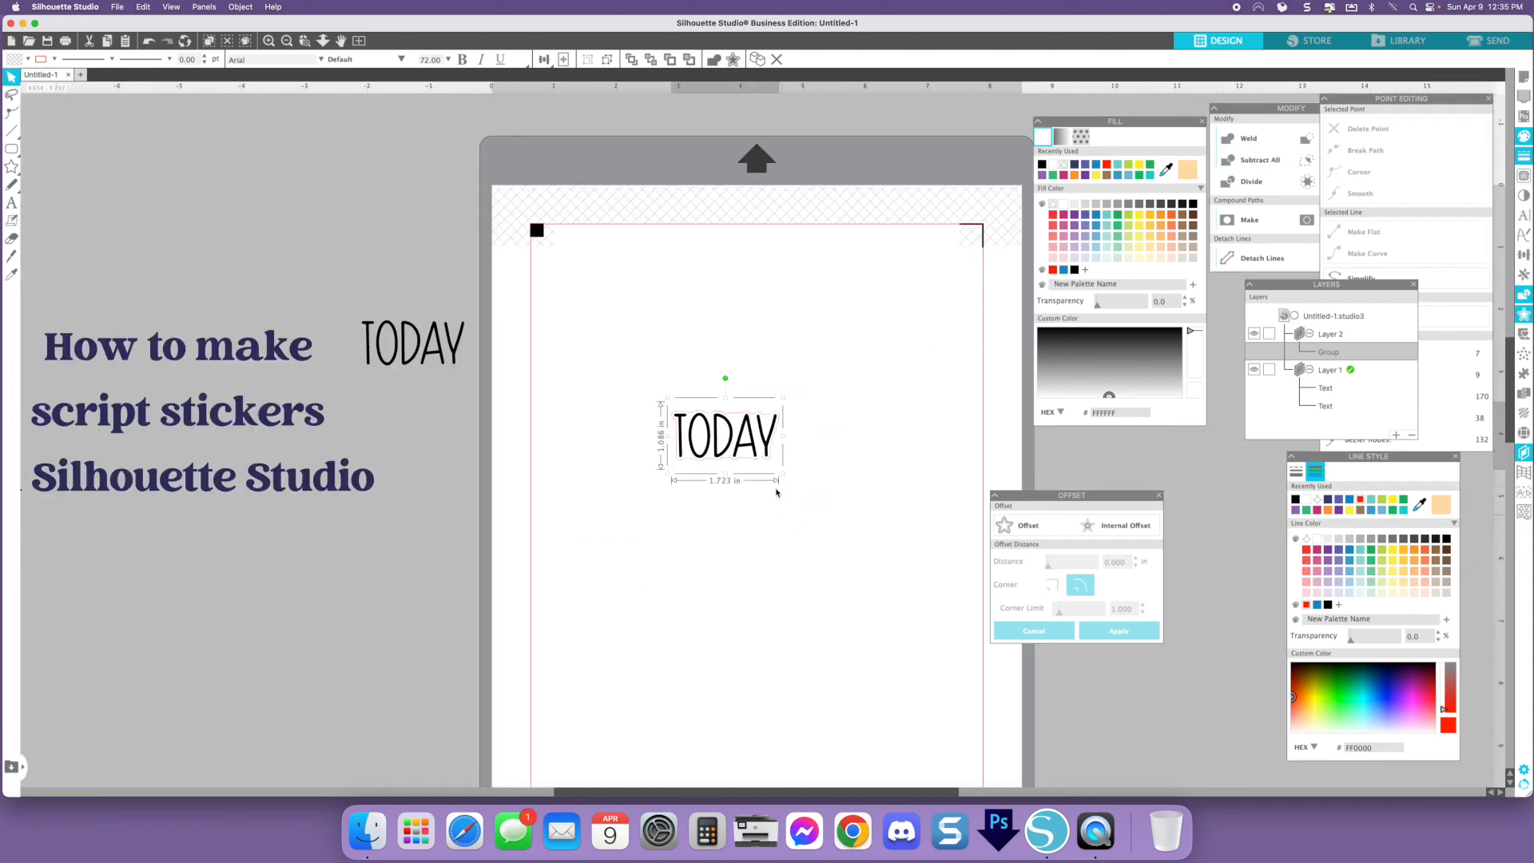
left_click(784, 481)
left_click(757, 451)
left_click_drag(783, 474, 707, 429)
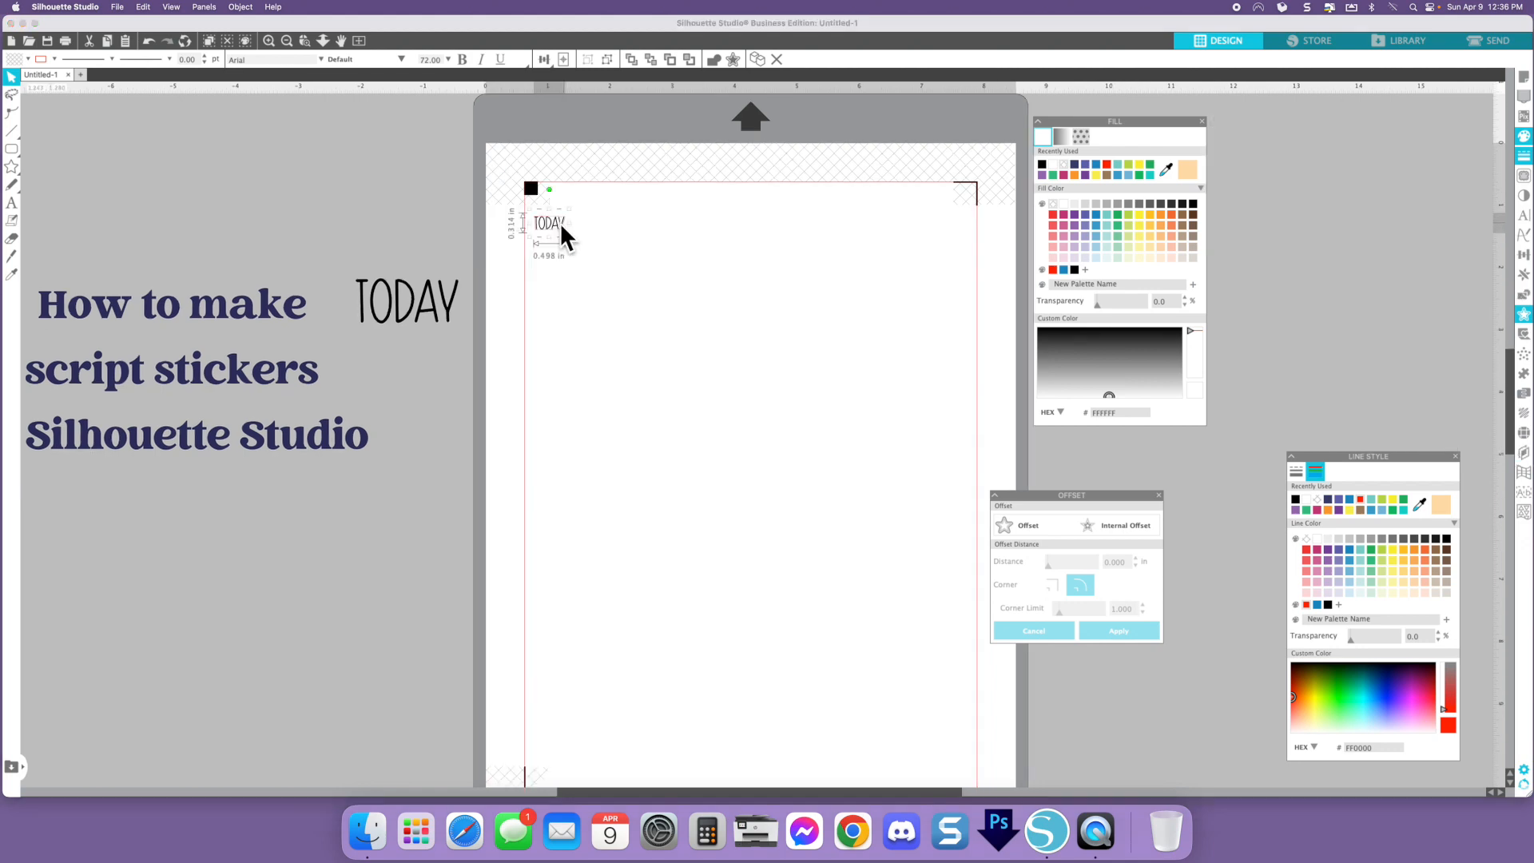
- Replicate the sticker repeatedly to the right in a row across the page top and nudge the last copy toward the margin
scroll(669, 281, "down", 1)
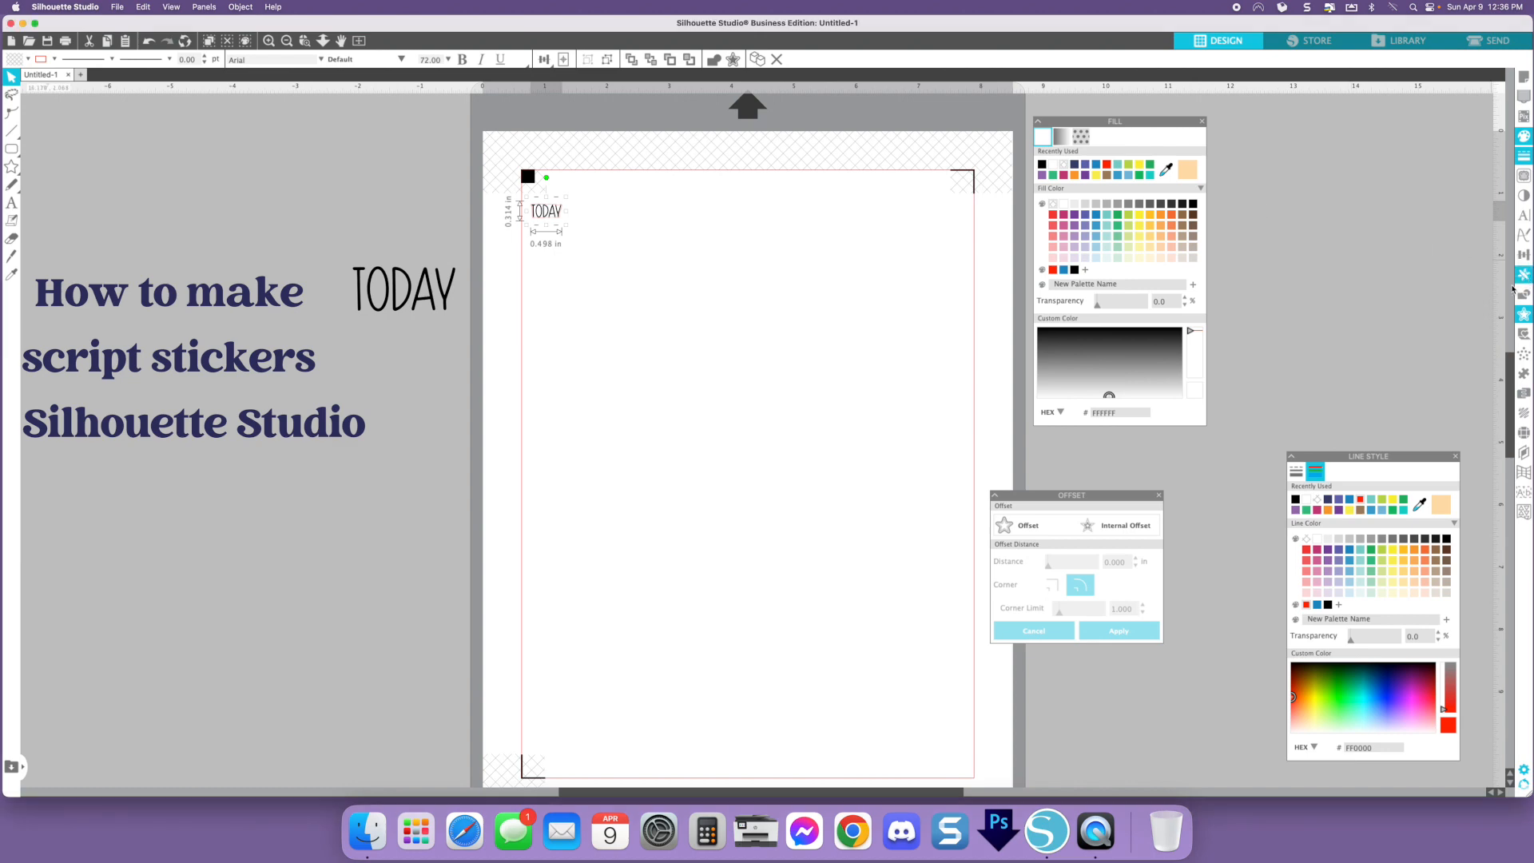
left_click(1523, 274)
left_click_drag(1420, 99, 1363, 119)
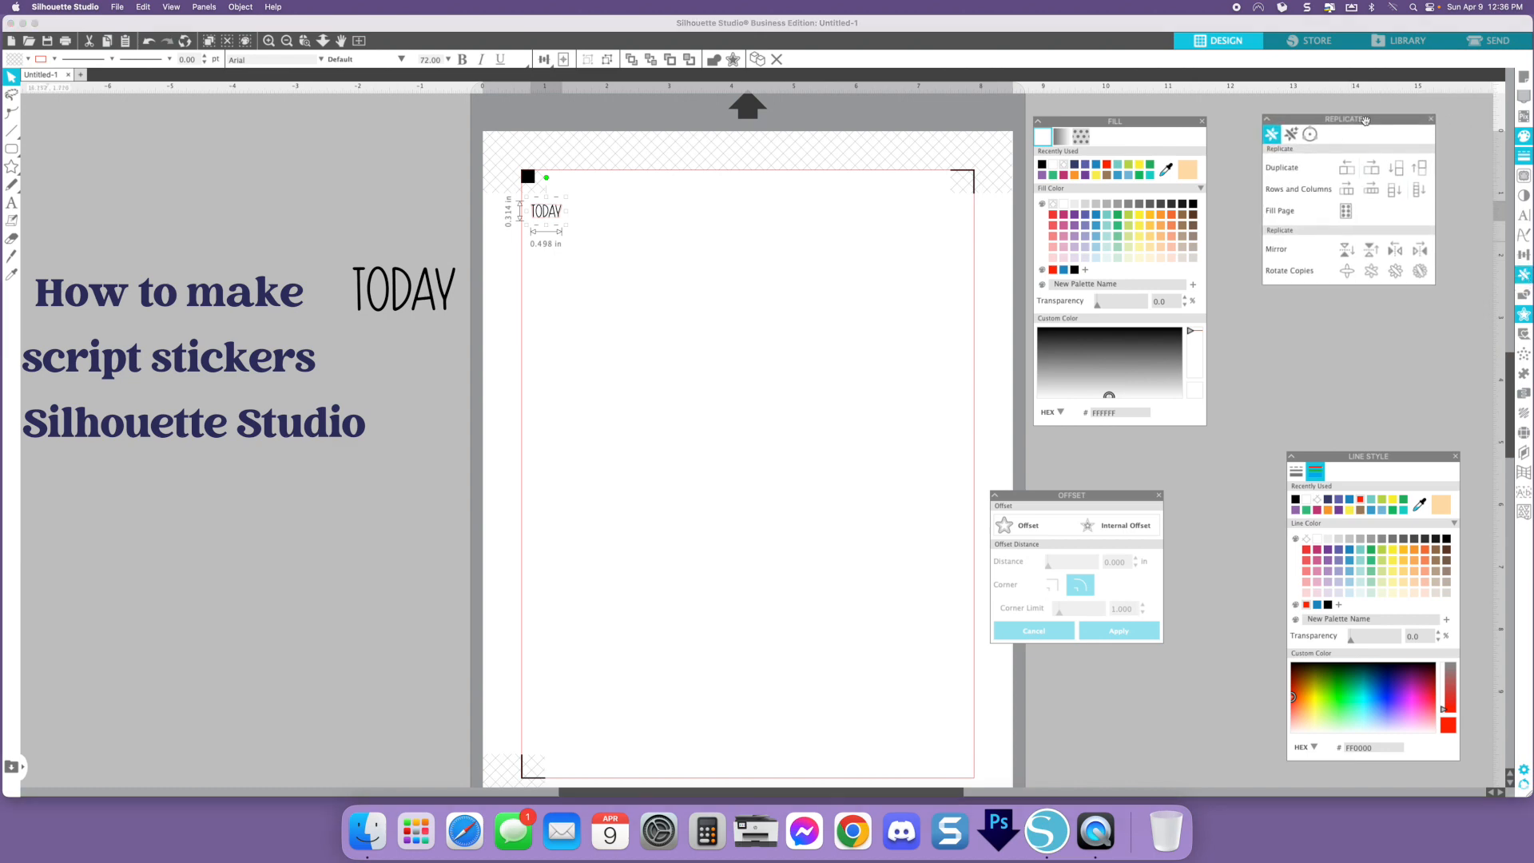
left_click(1372, 190)
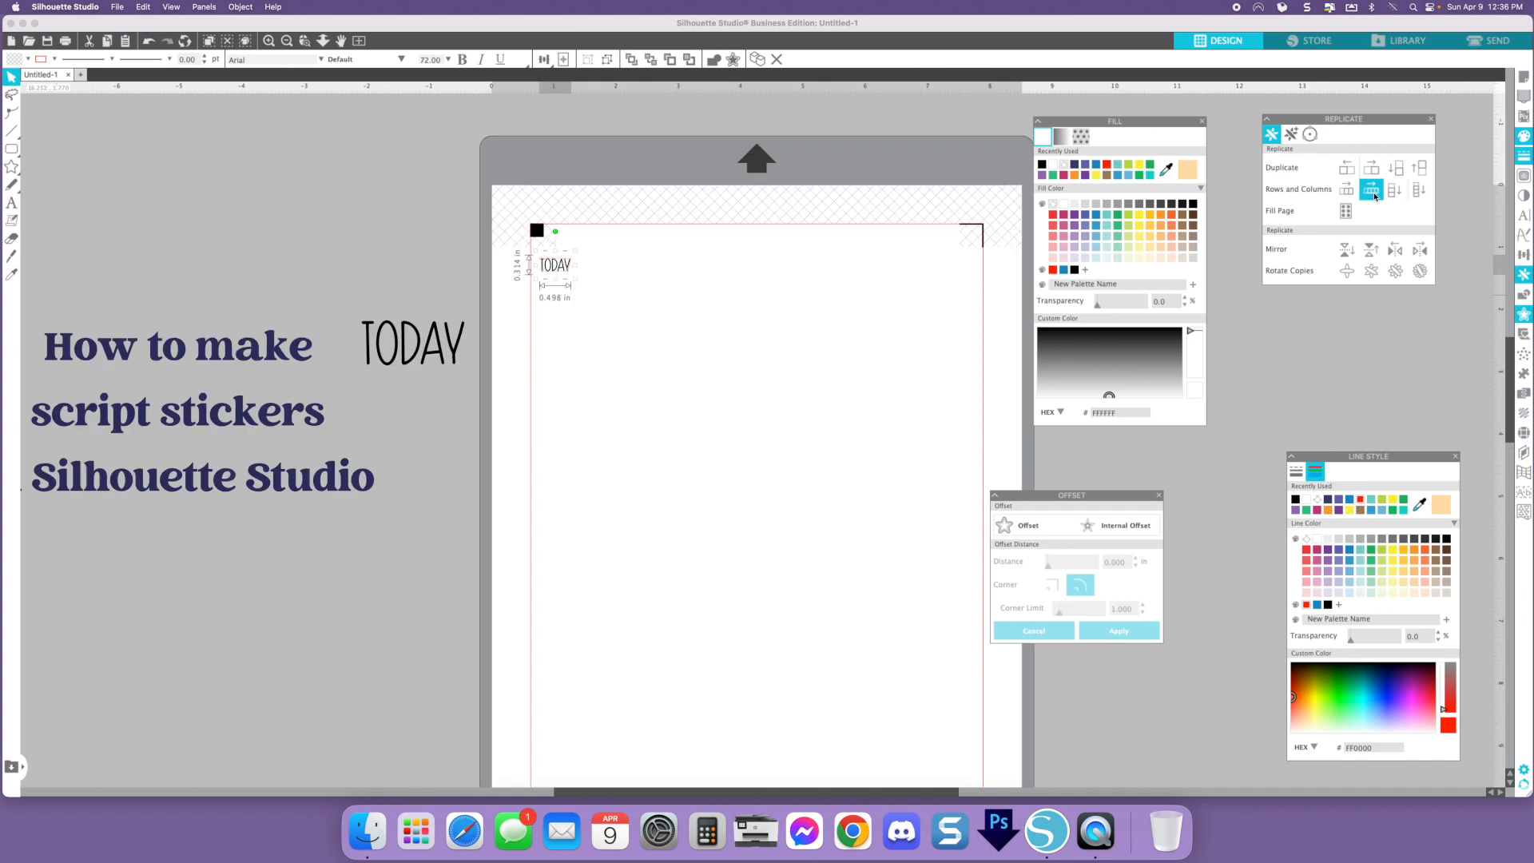
left_click(1371, 190)
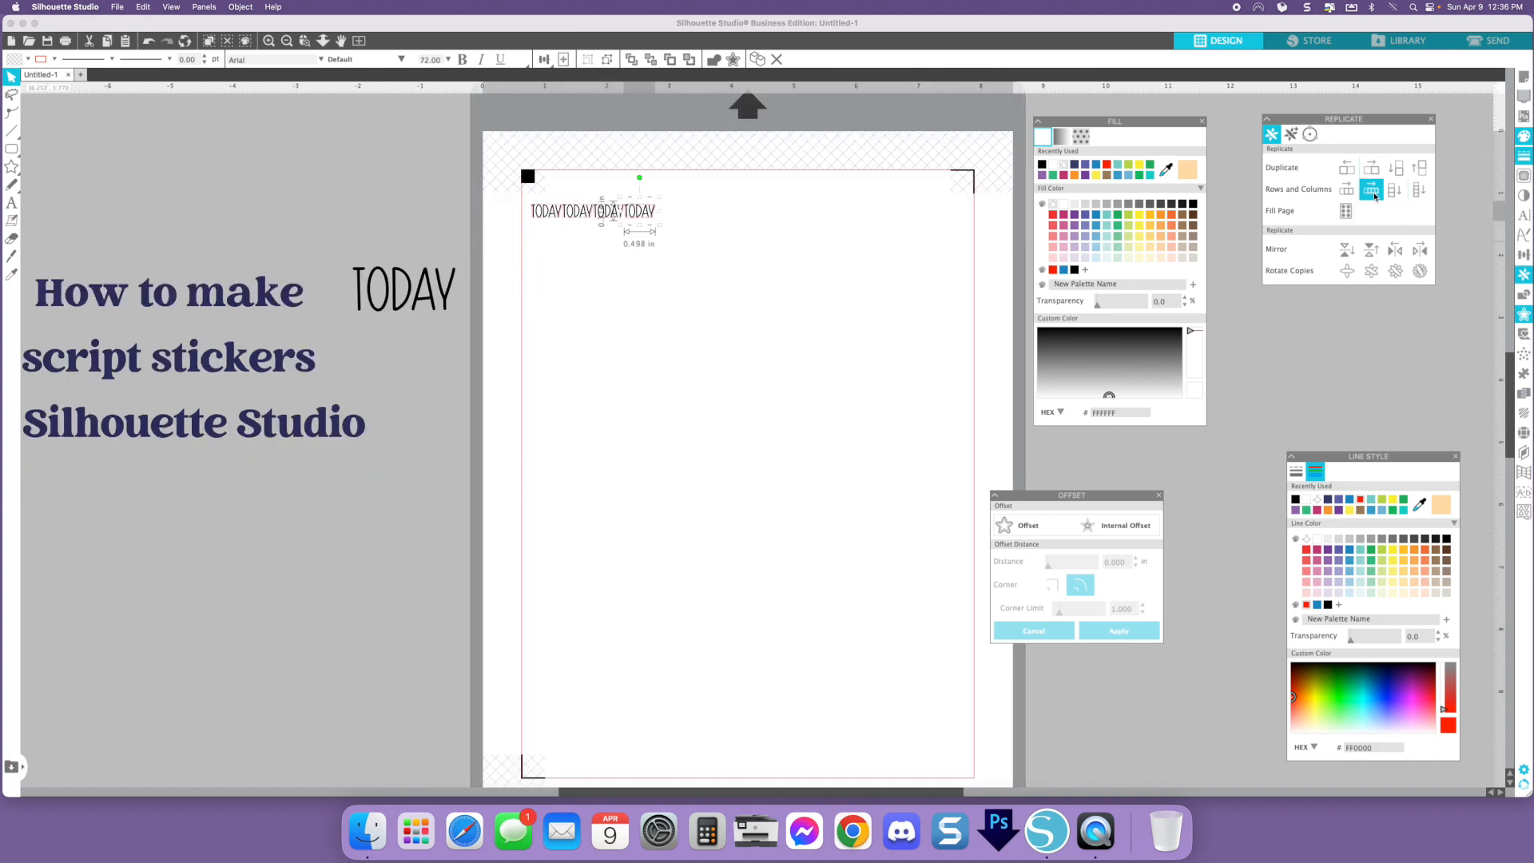
left_click(1373, 192)
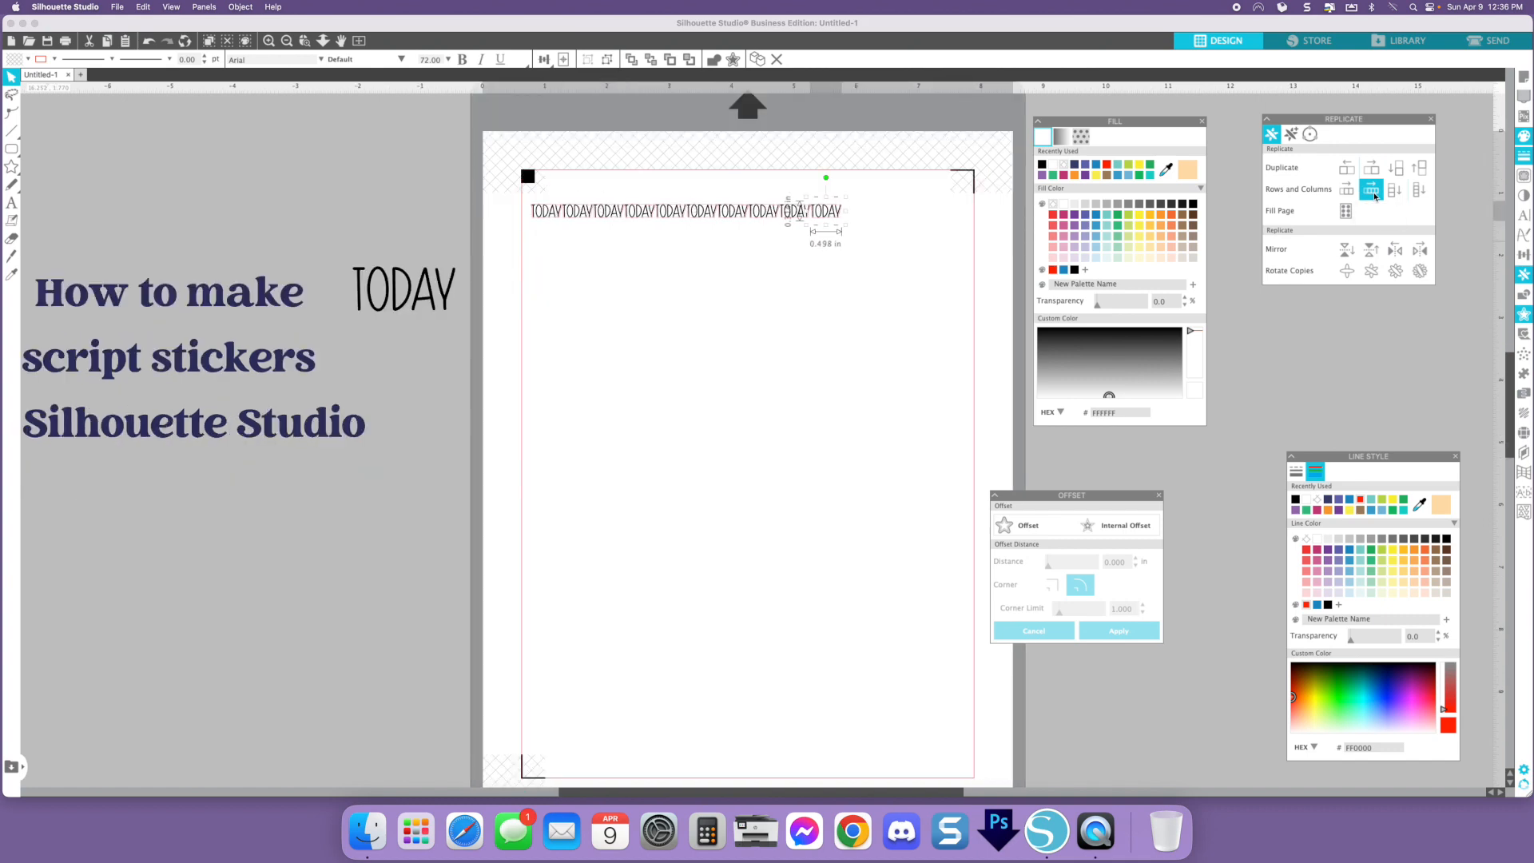
left_click(1374, 195)
left_click_drag(925, 214, 961, 213)
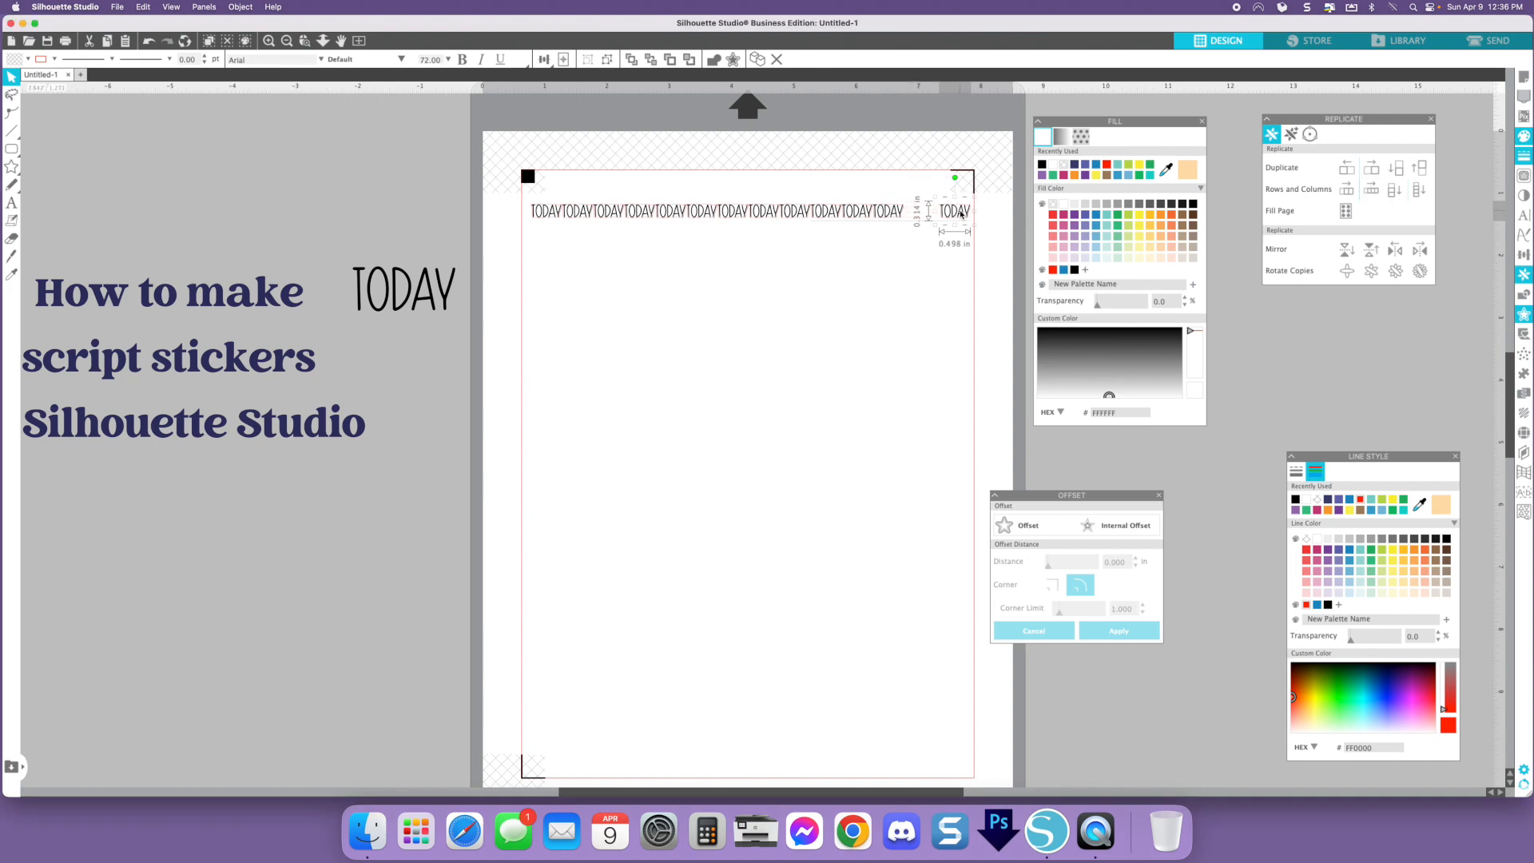
- Select the whole row of TODAY stickers and space them evenly horizontally
left_click(944, 277)
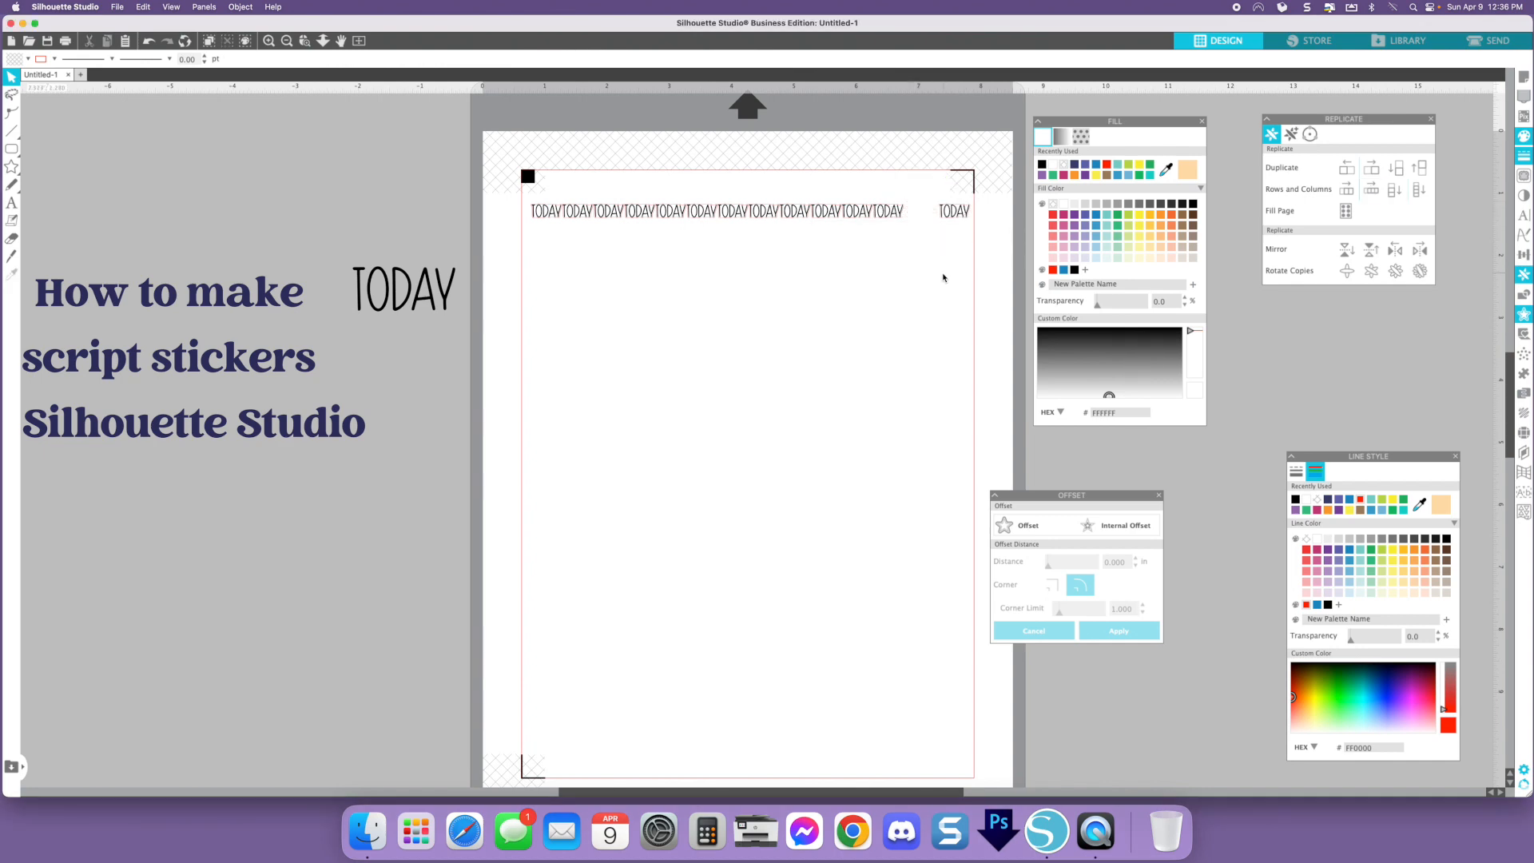
left_click_drag(961, 238, 880, 234)
left_click_drag(554, 214, 552, 212)
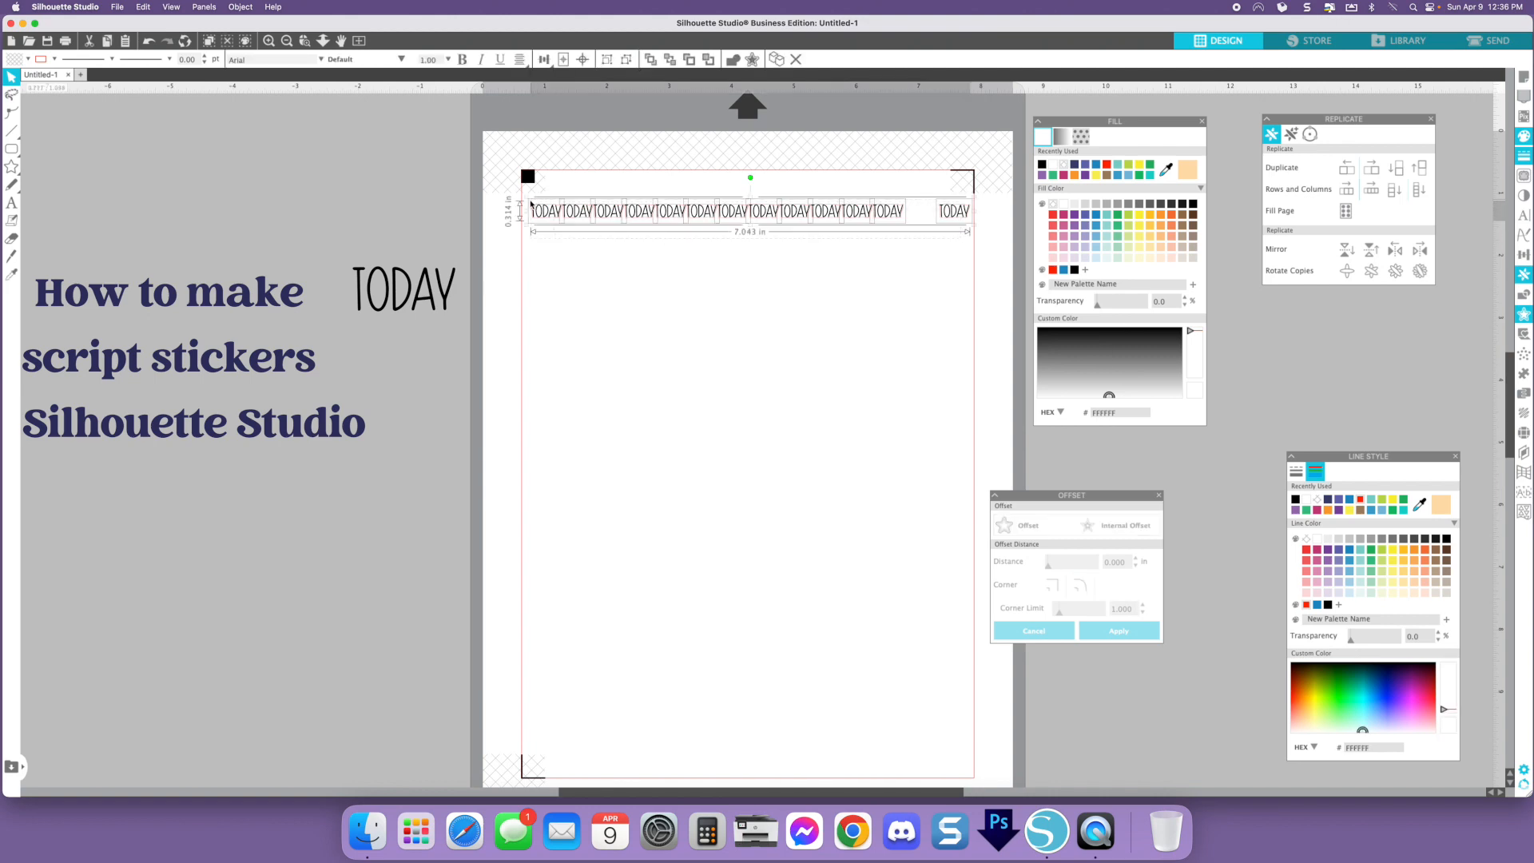
left_click(544, 59)
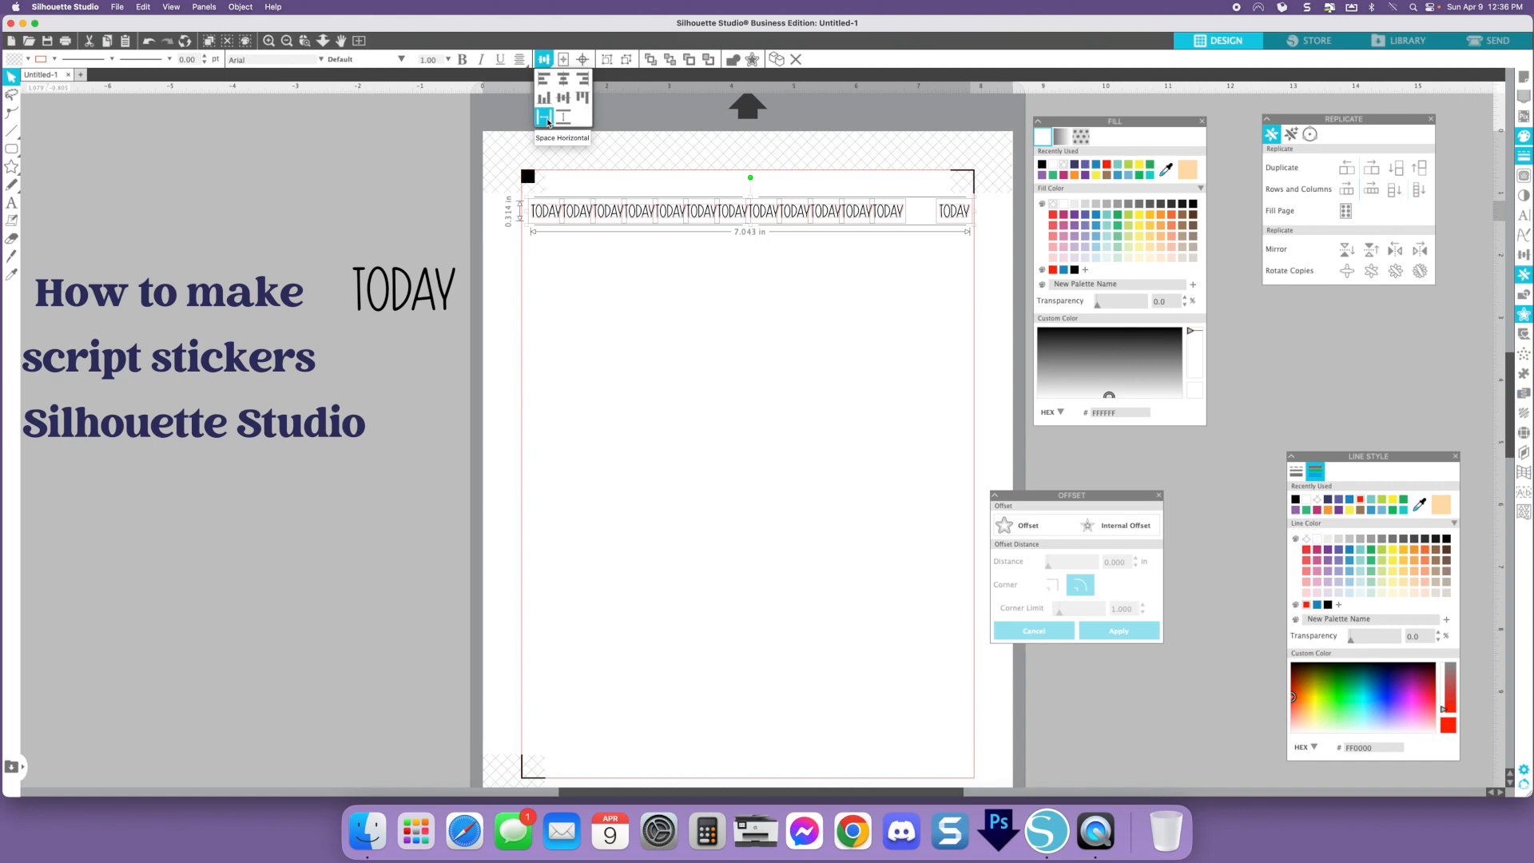
left_click(548, 121)
left_click(644, 291)
- Delete the extra sticker copy overlapping in the row
double_click(270, 41)
scroll(719, 265, "up", 5)
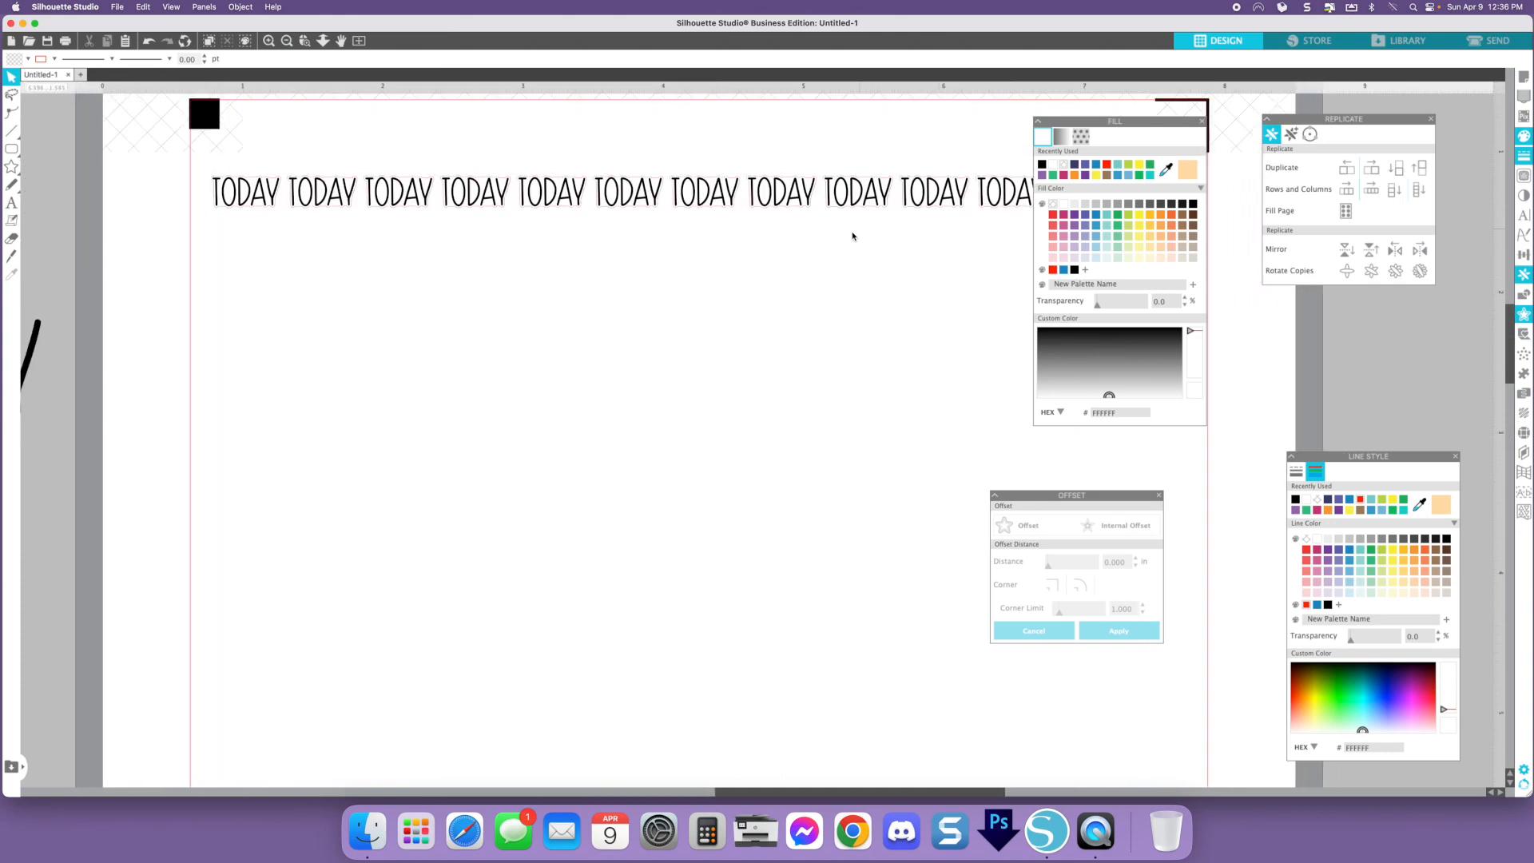
scroll(852, 237, "right", 2)
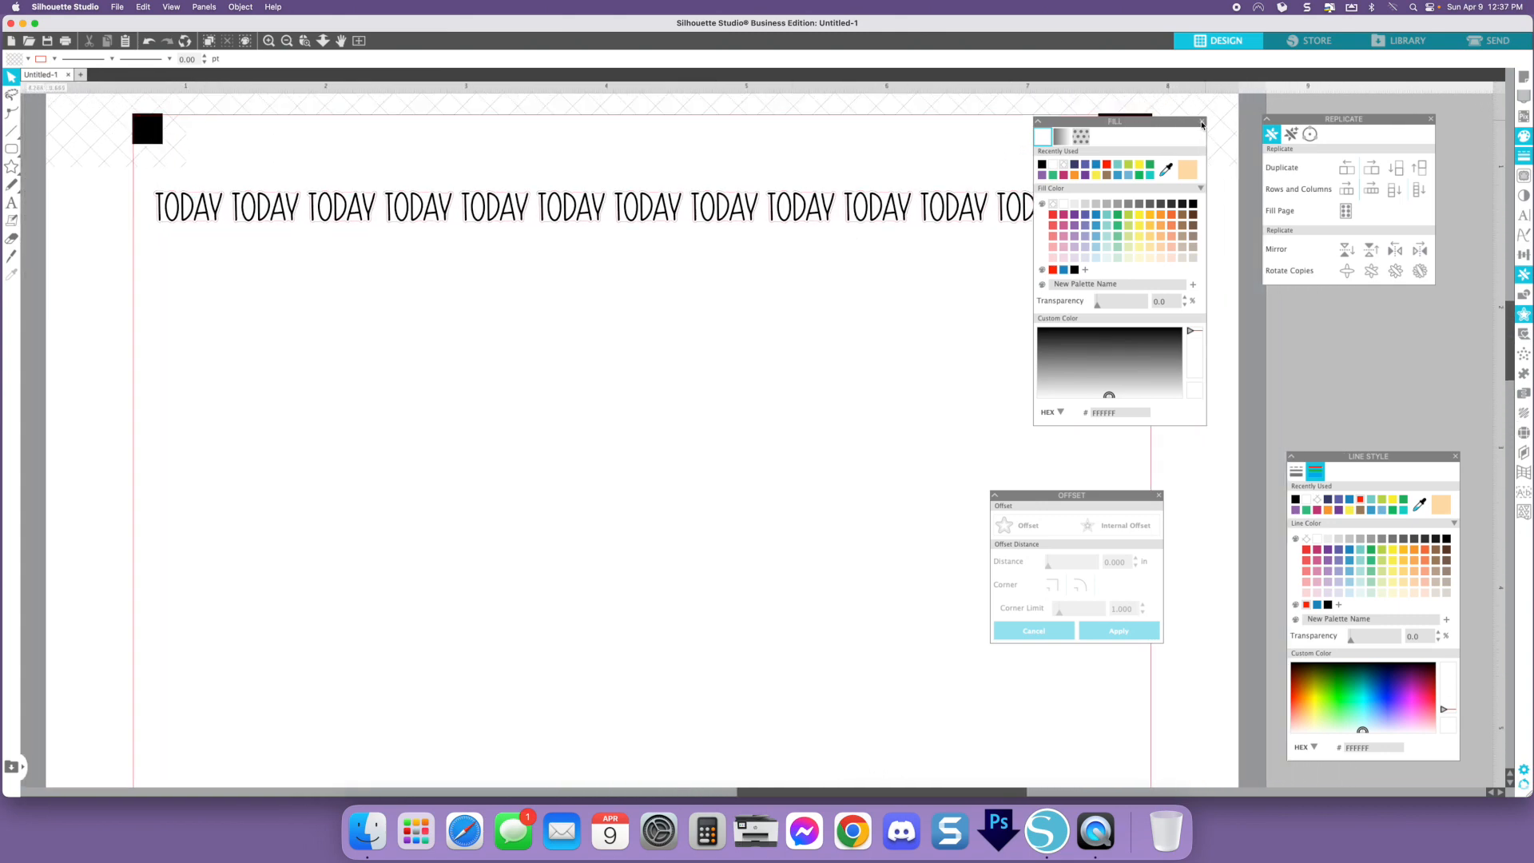
left_click(1201, 121)
left_click(880, 214)
key("Delete")
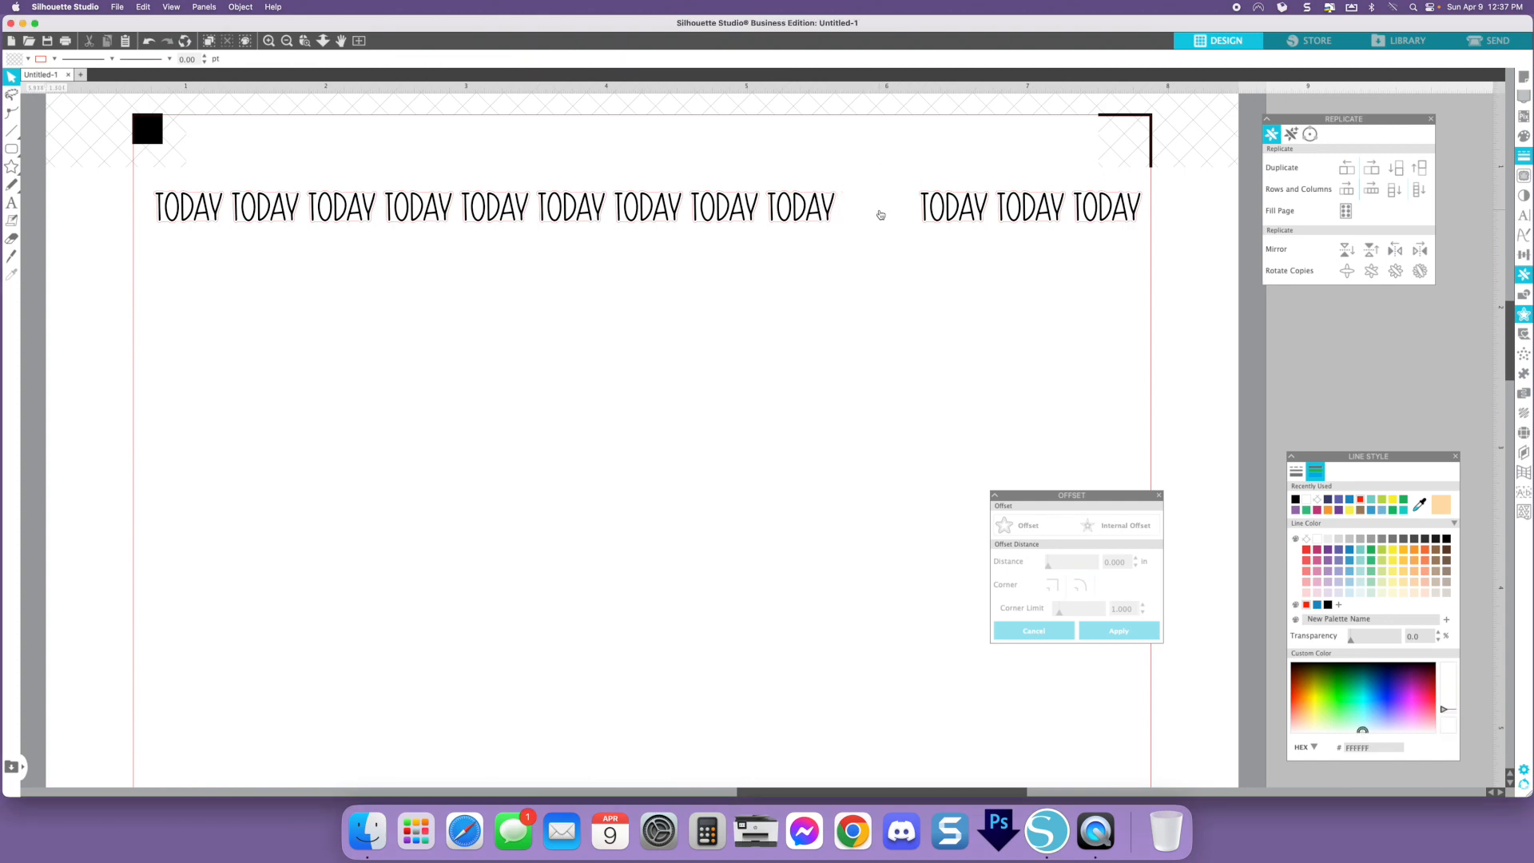
- Reselect the row and space the remaining stickers evenly again
left_click_drag(1147, 248, 168, 203)
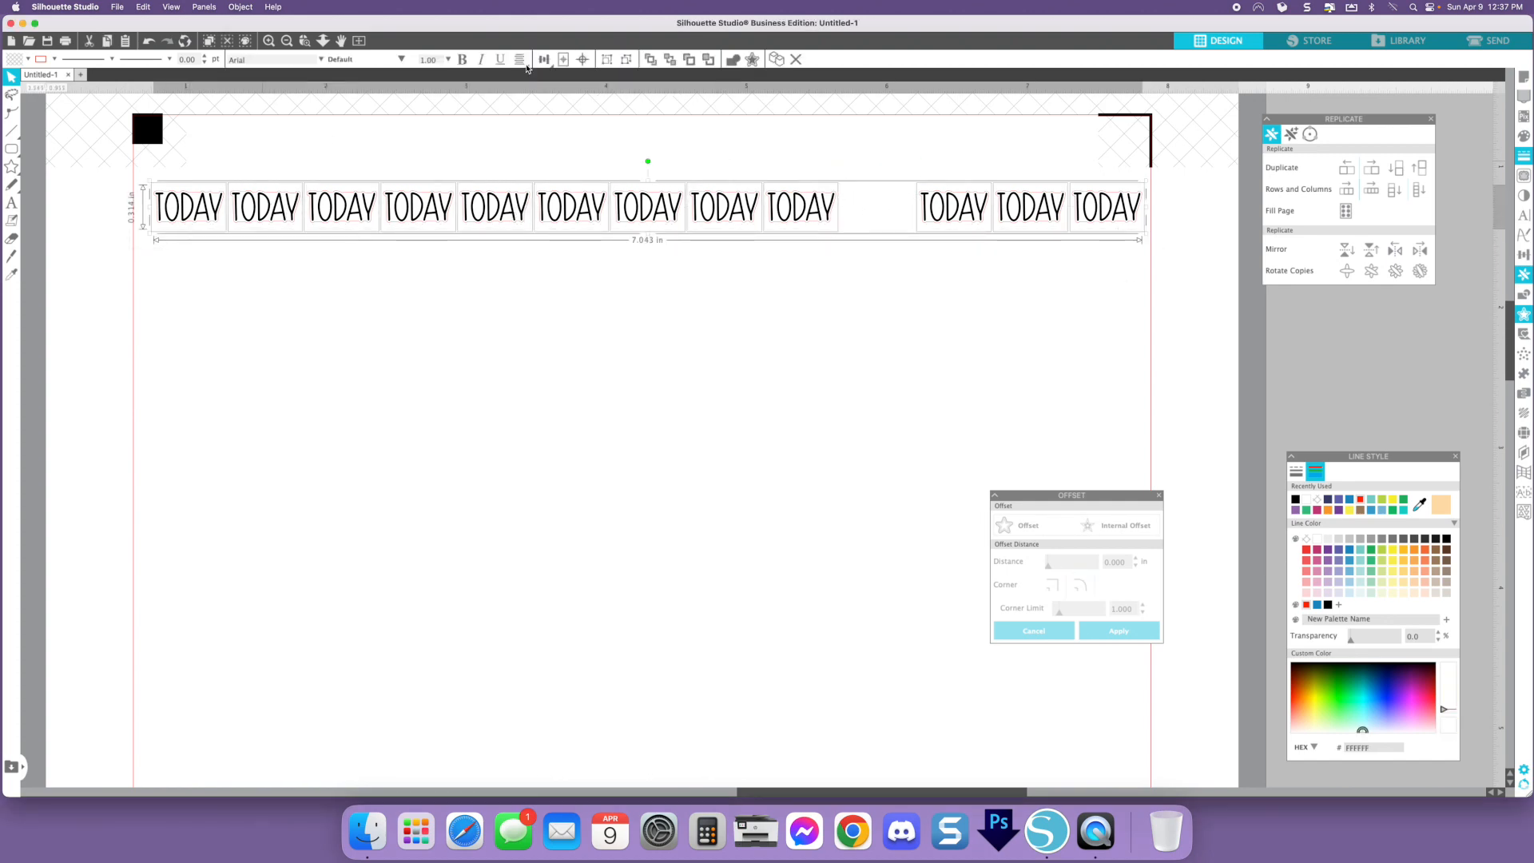
left_click(544, 59)
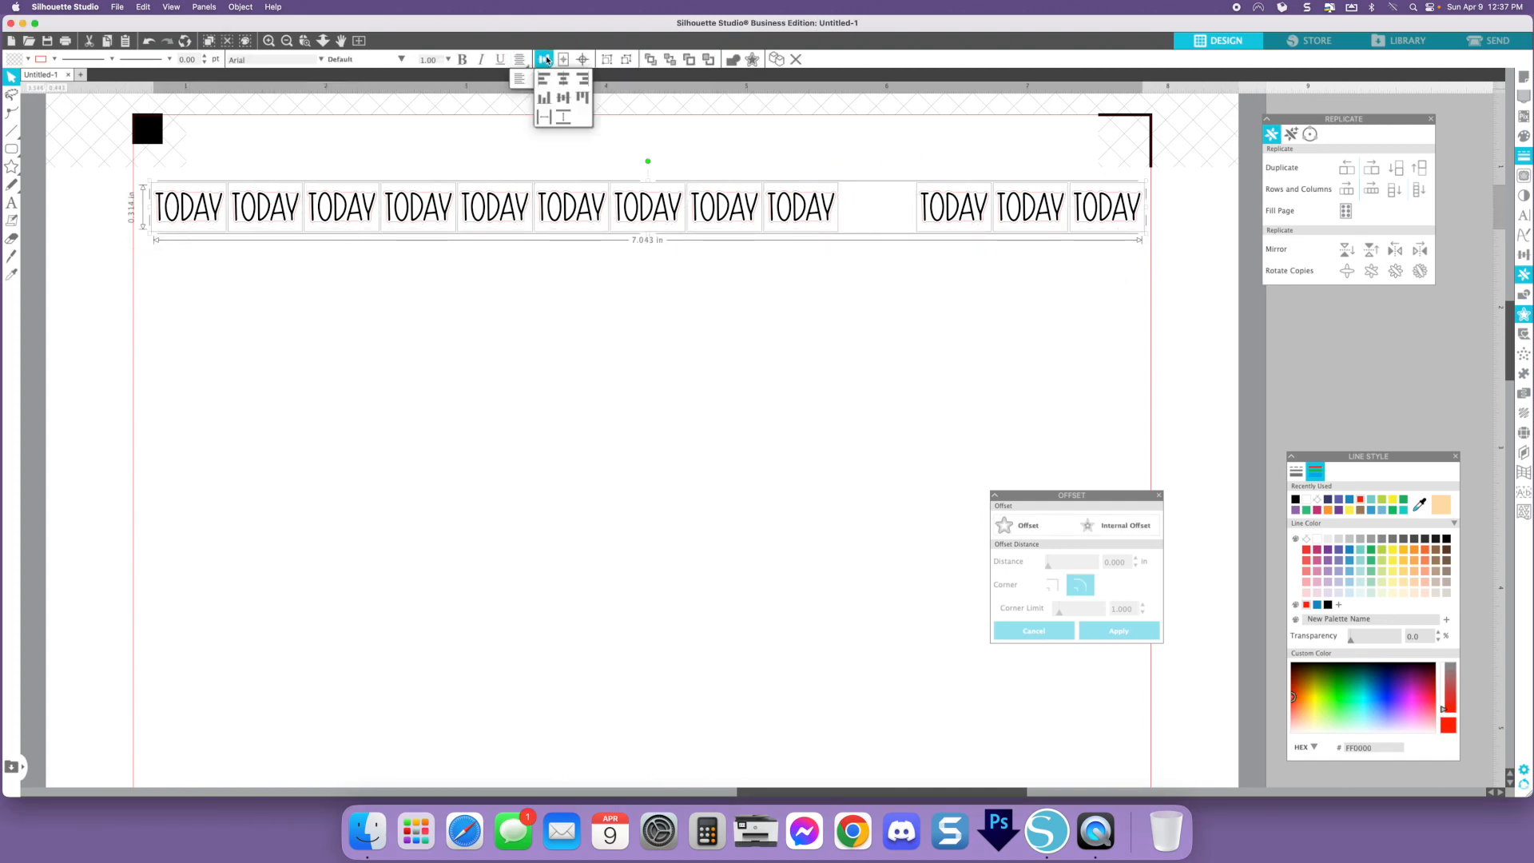
left_click(545, 120)
left_click(611, 342)
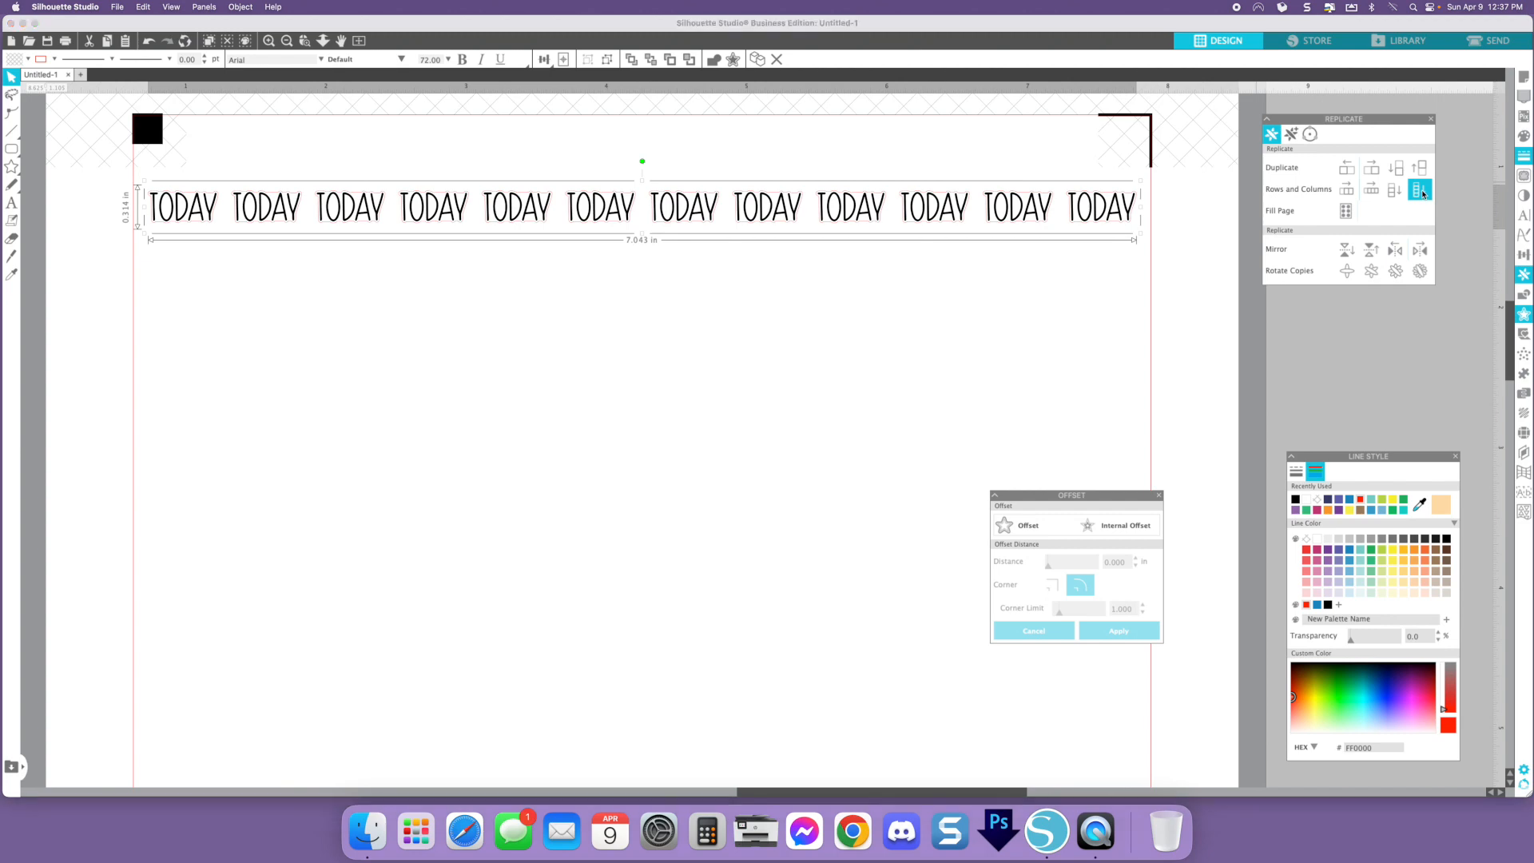
- Replicate the sticker row downward three times to fill the page
left_click(1421, 190)
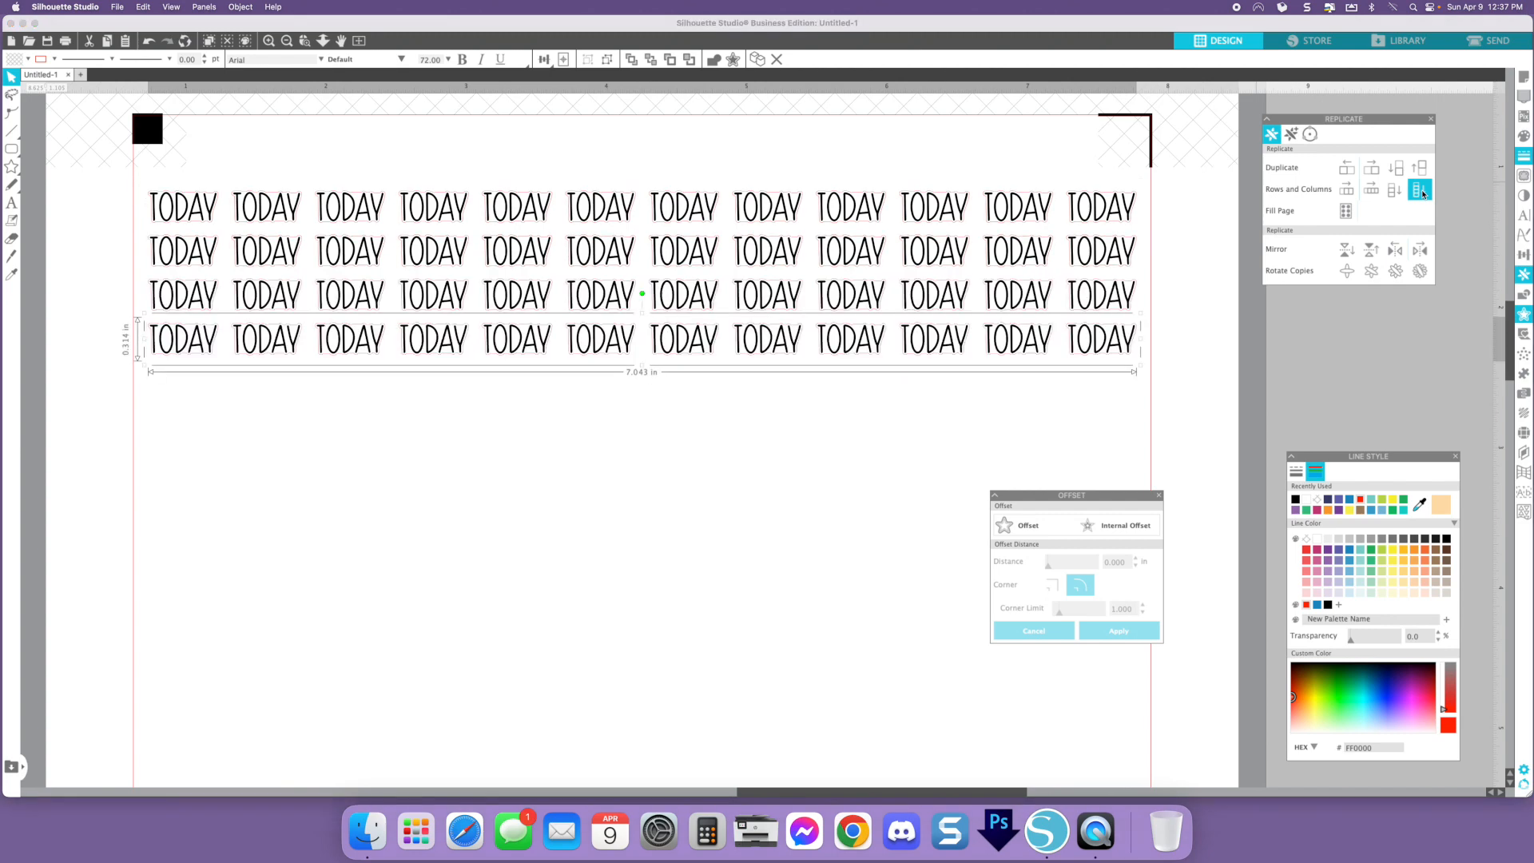
left_click(1421, 192)
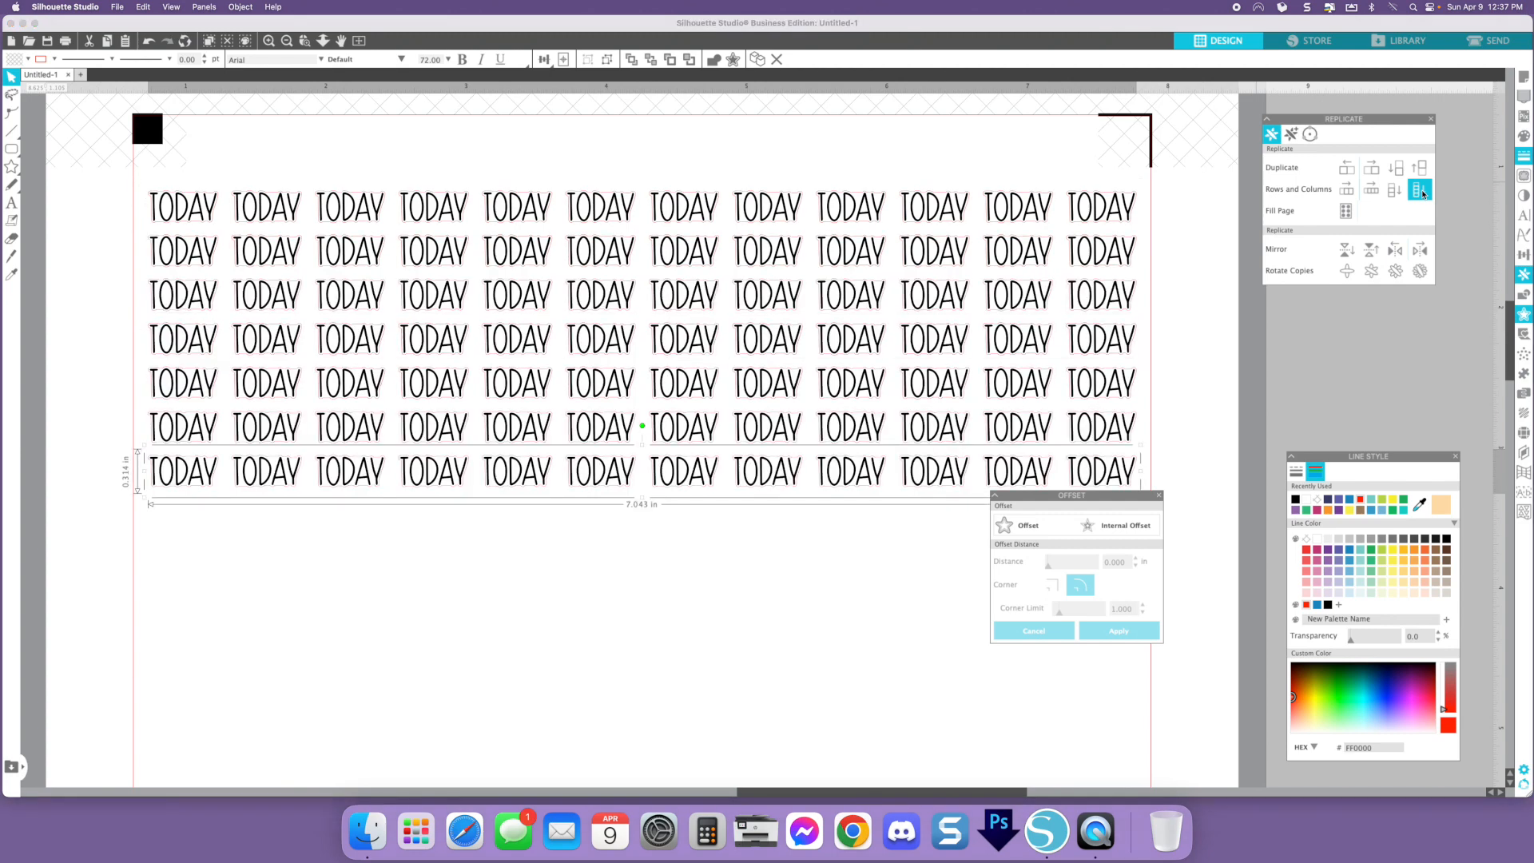
left_click(1421, 192)
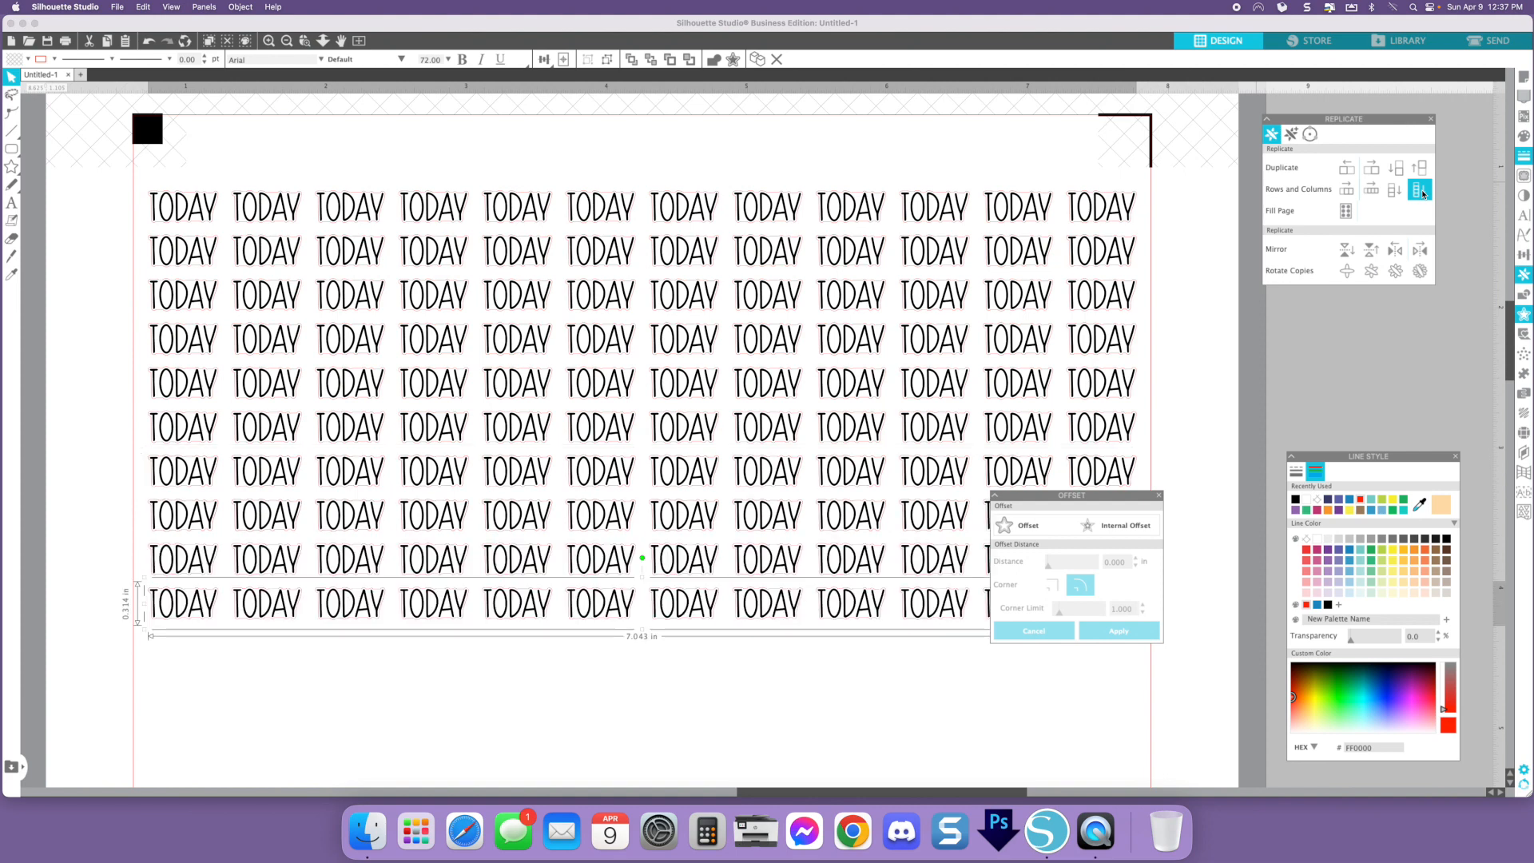
left_click(722, 672)
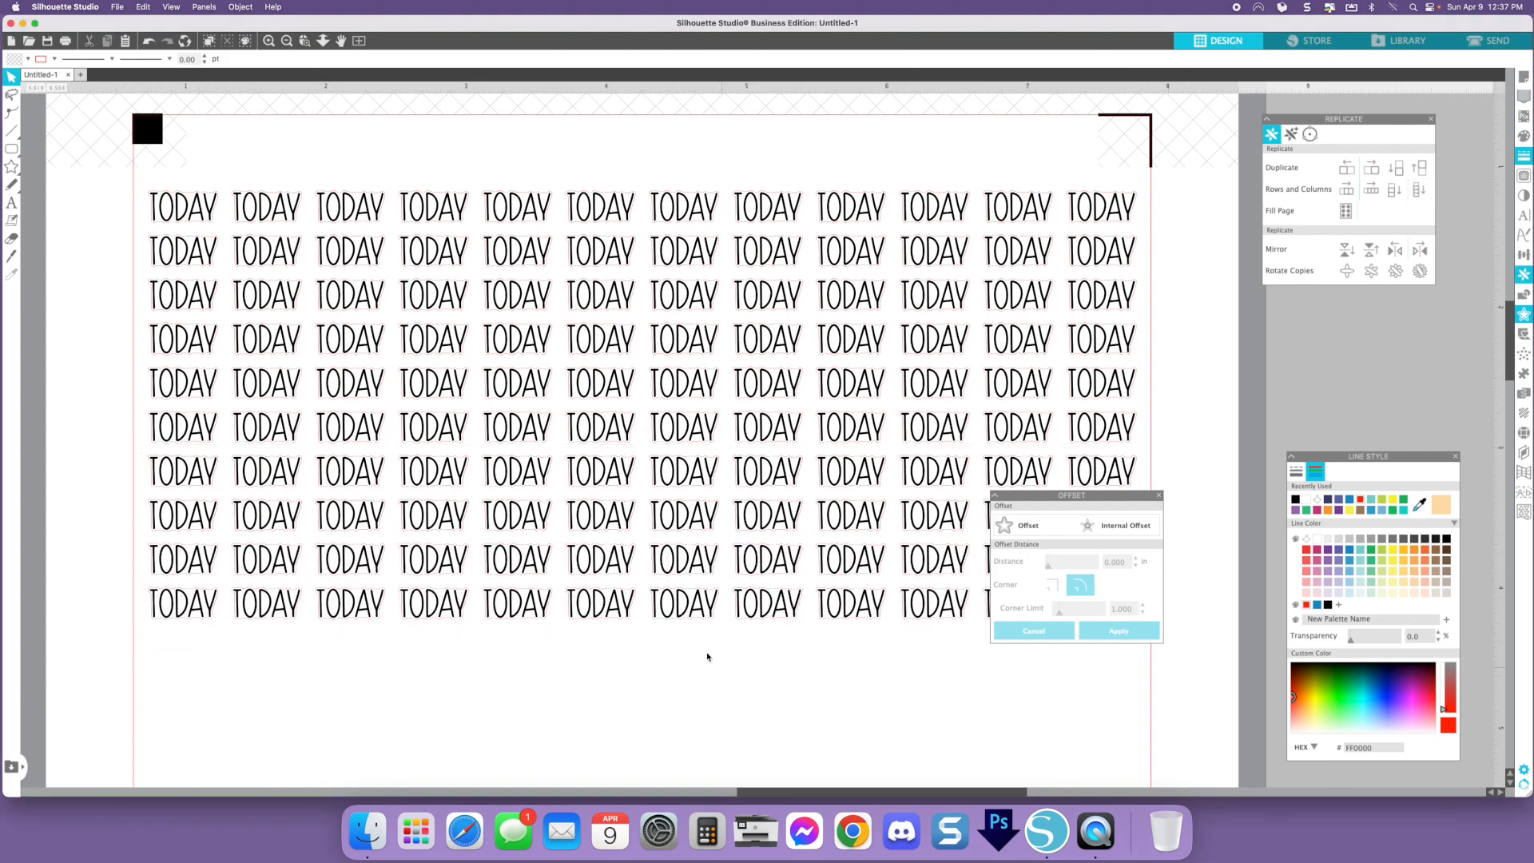
- Undo the replicated rows of stickers
left_click_drag(1071, 506, 1306, 403)
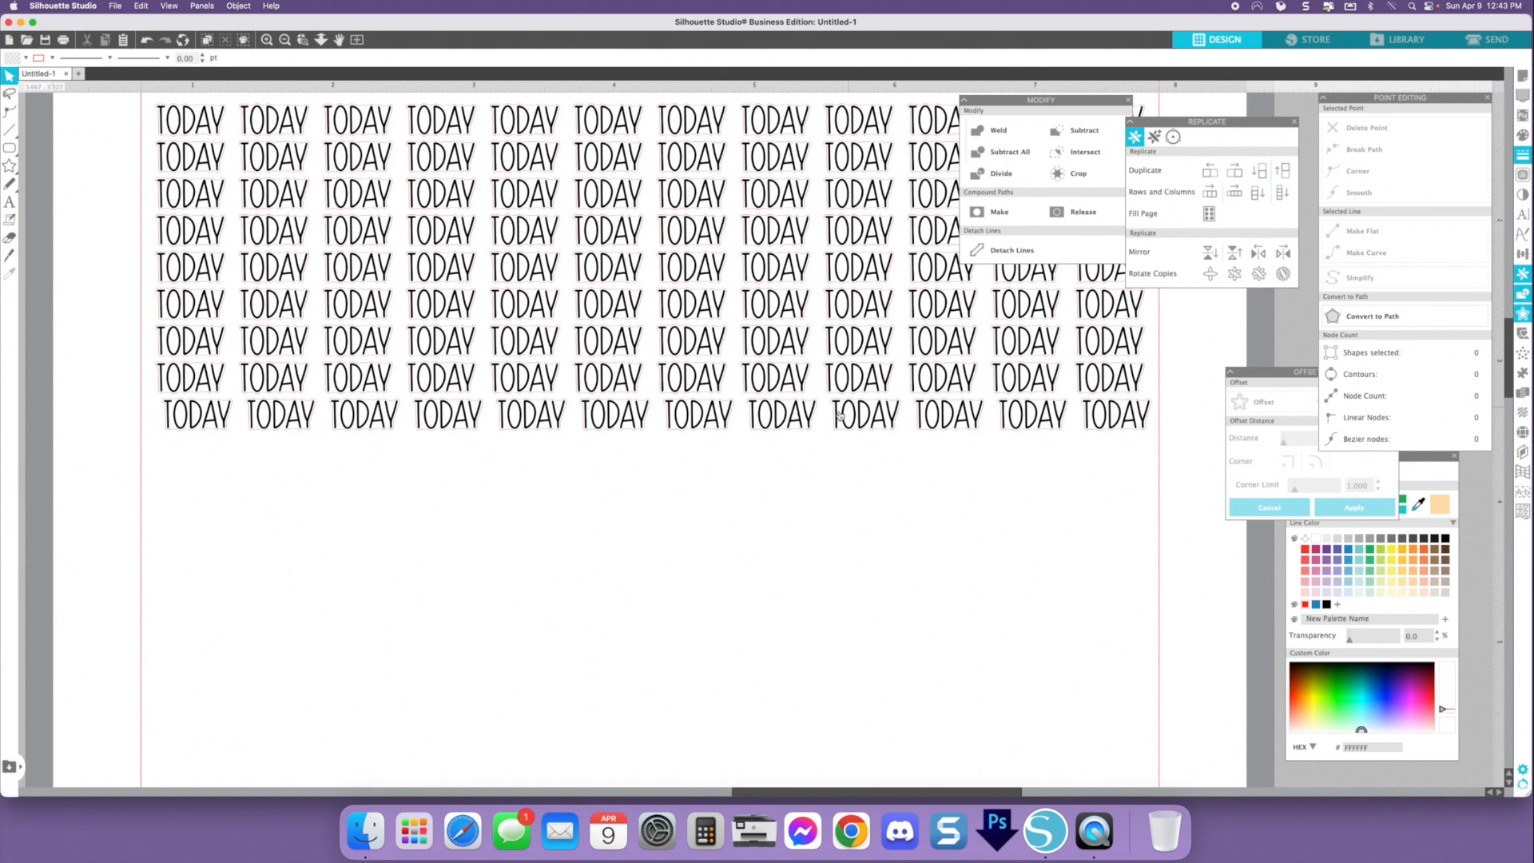
key("super+z")
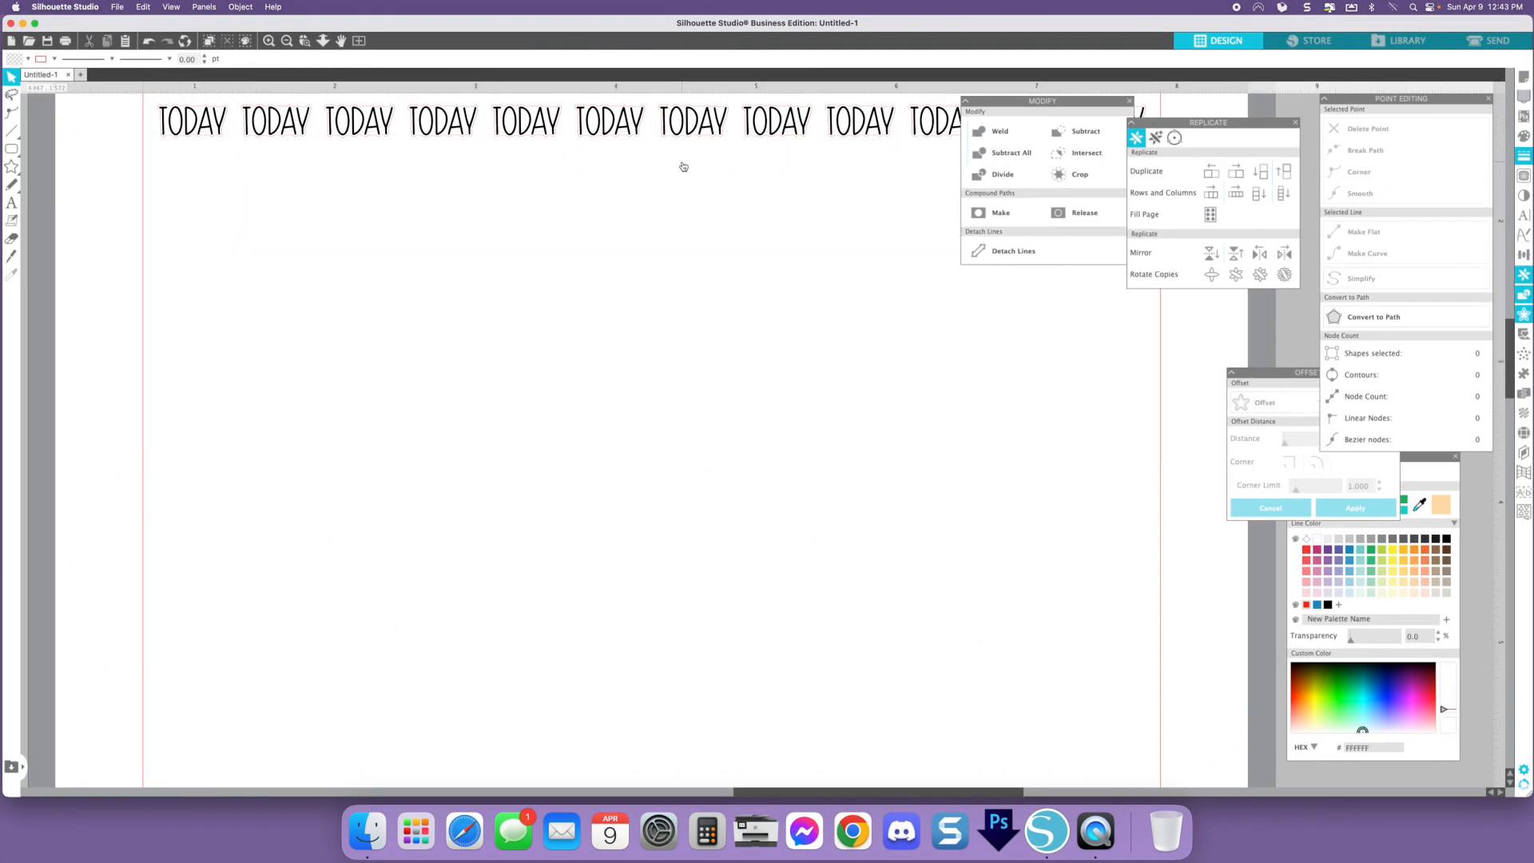
- Add a text object reading groceries below the sticker row and shift it left
left_click(11, 202)
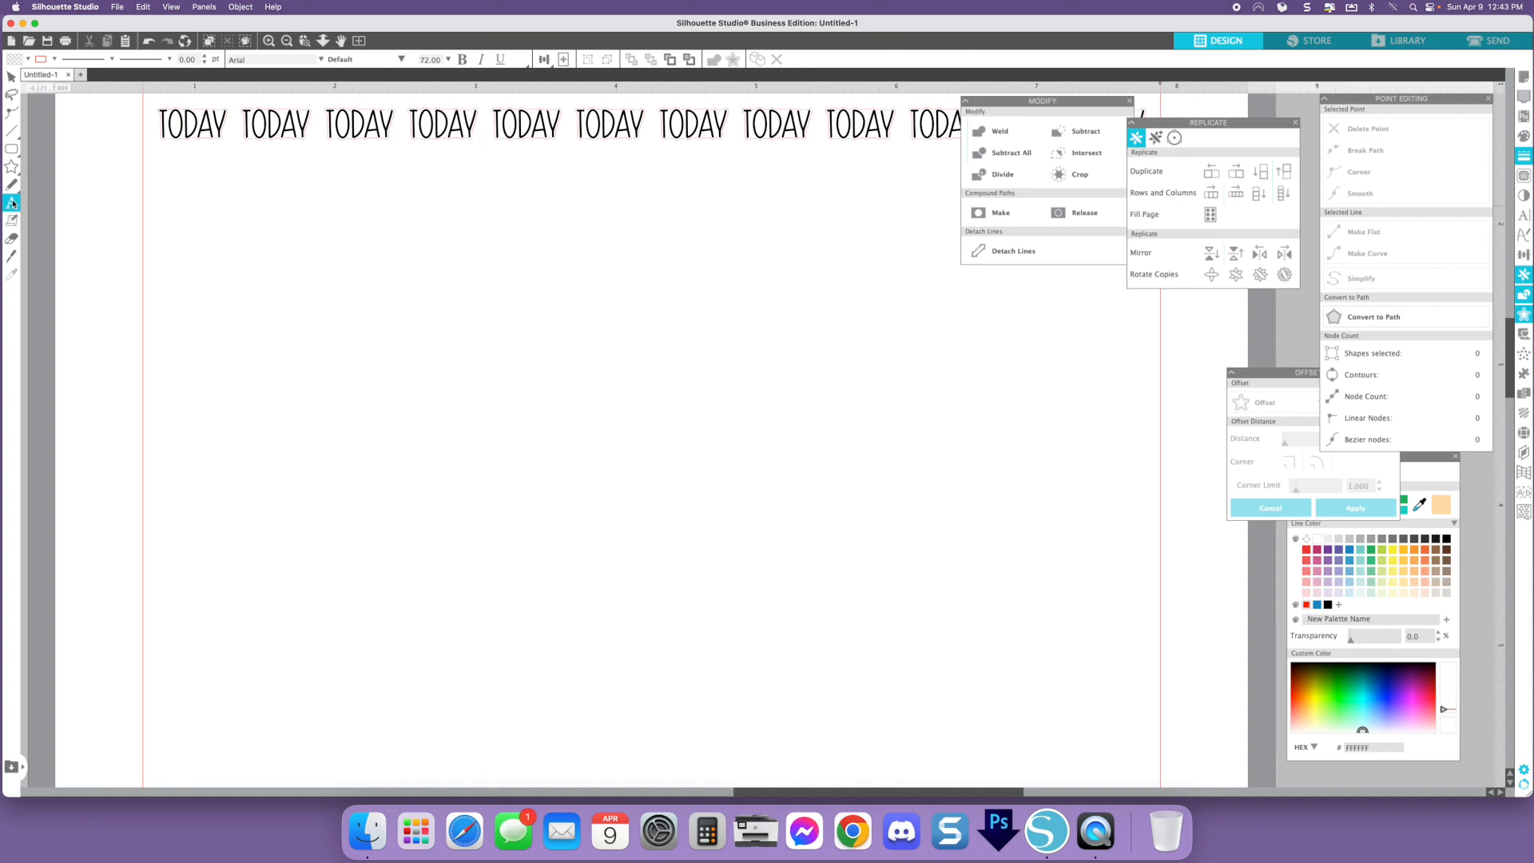
left_click(606, 354)
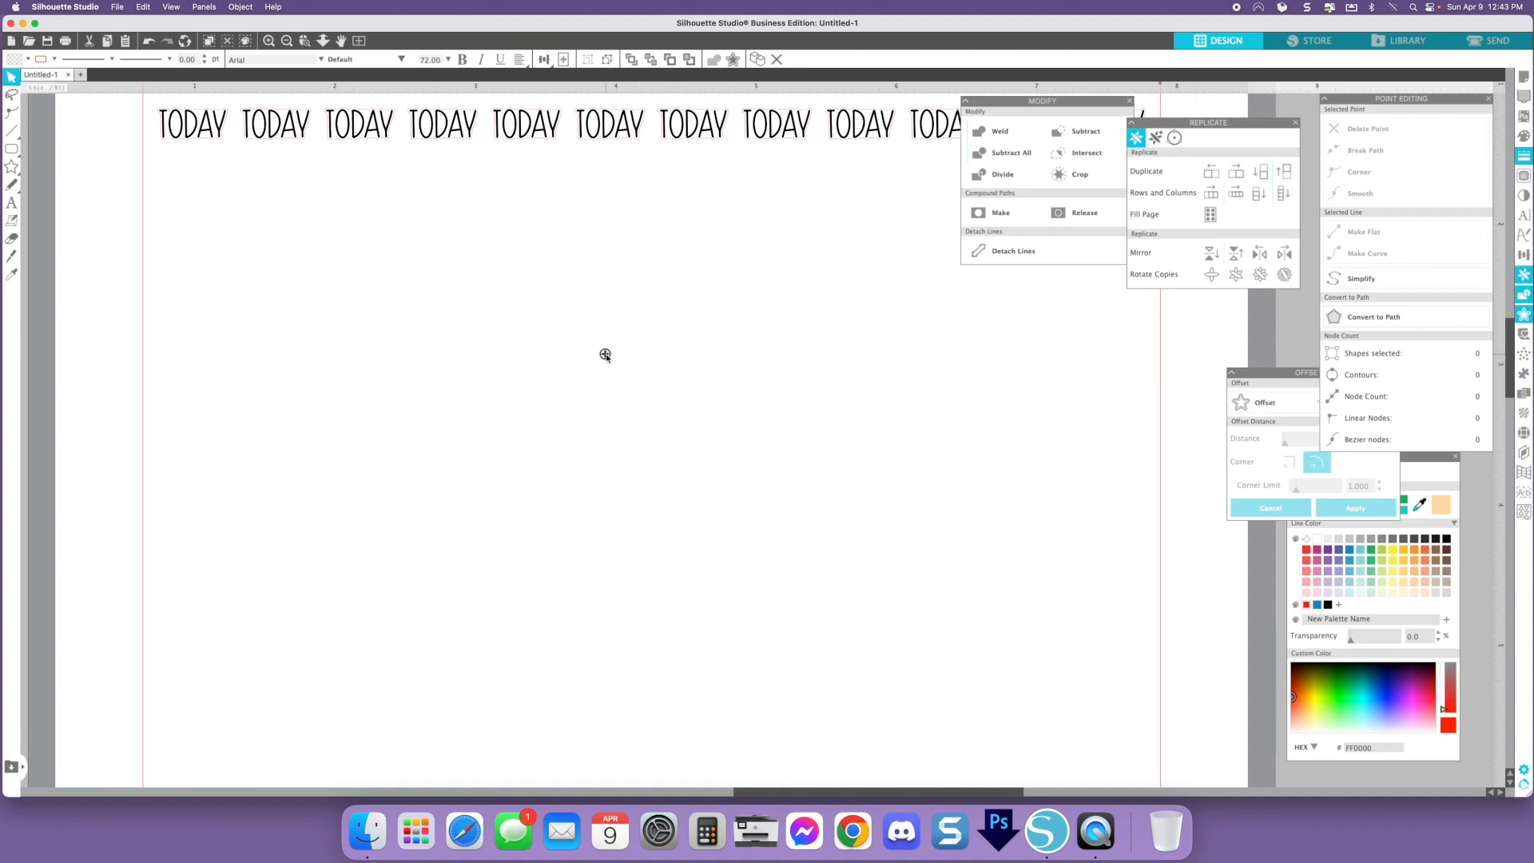
type("groceries")
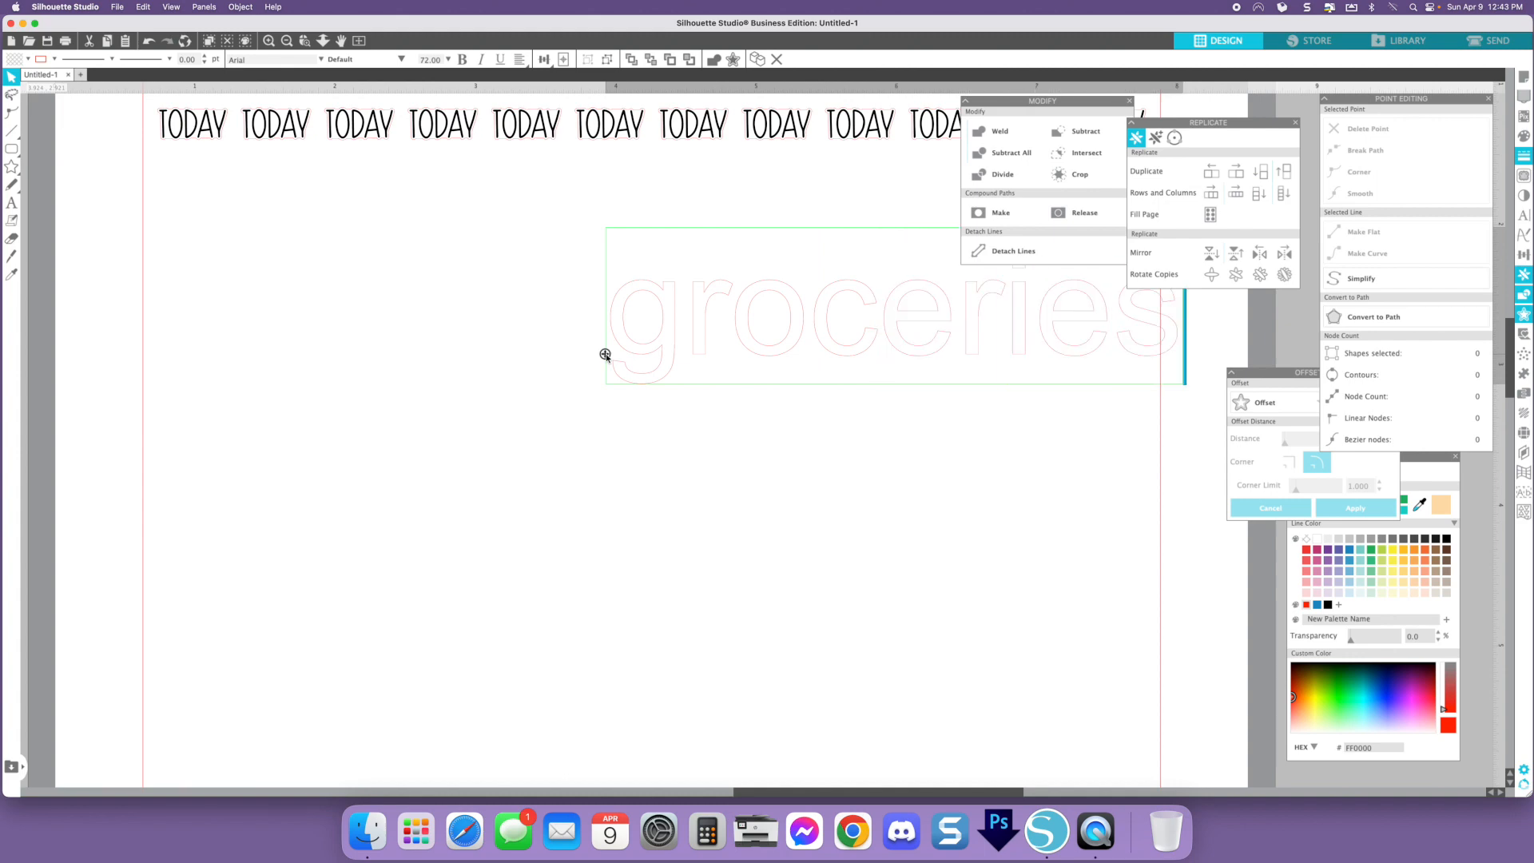
left_click(967, 332)
left_click_drag(962, 328, 708, 342)
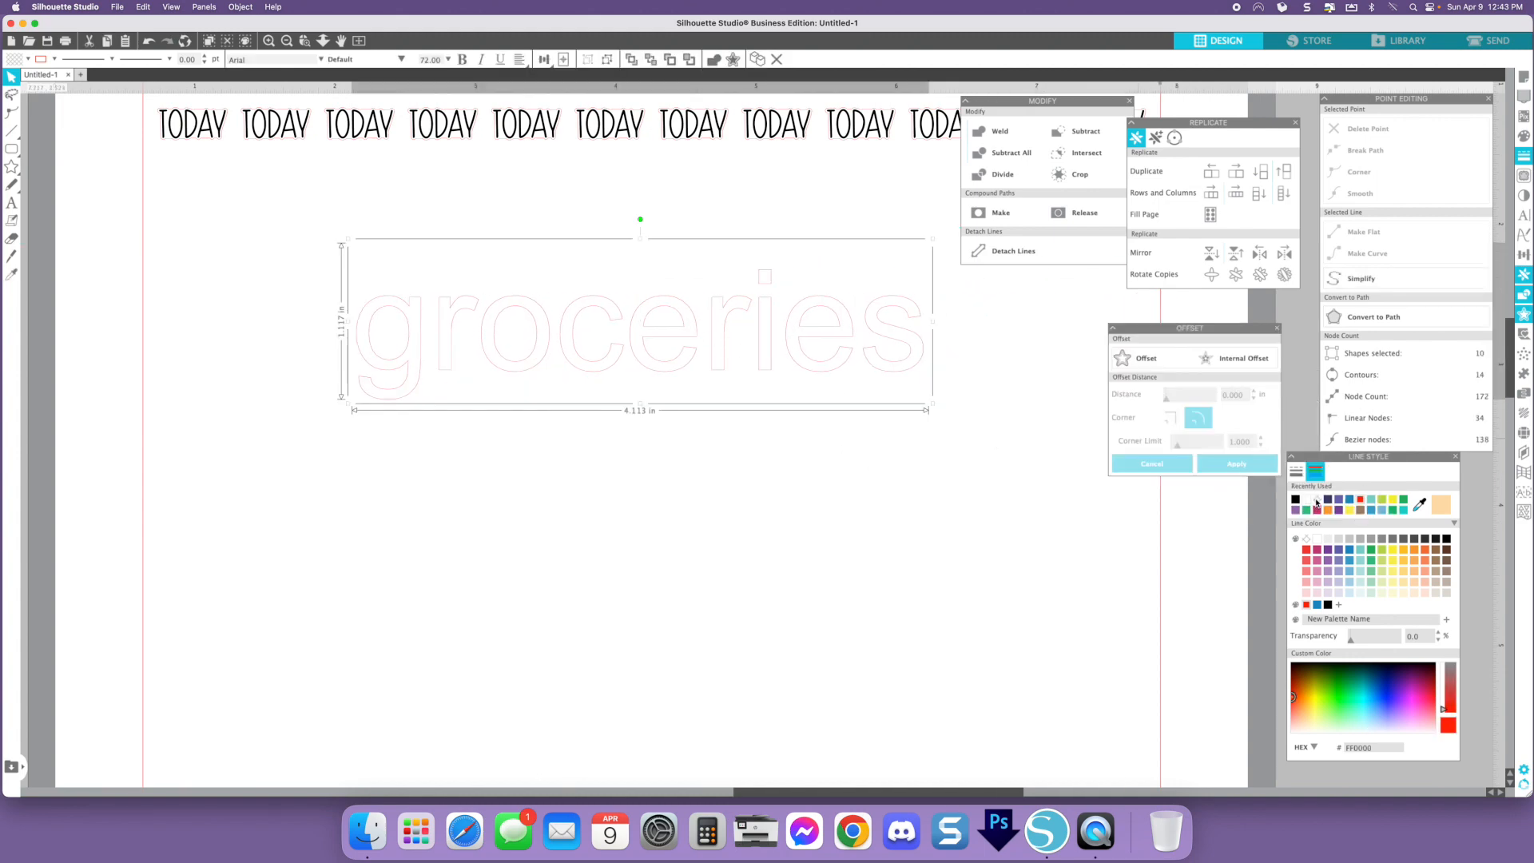
- Give the groceries text a white line color and a black fill
left_click(1316, 500)
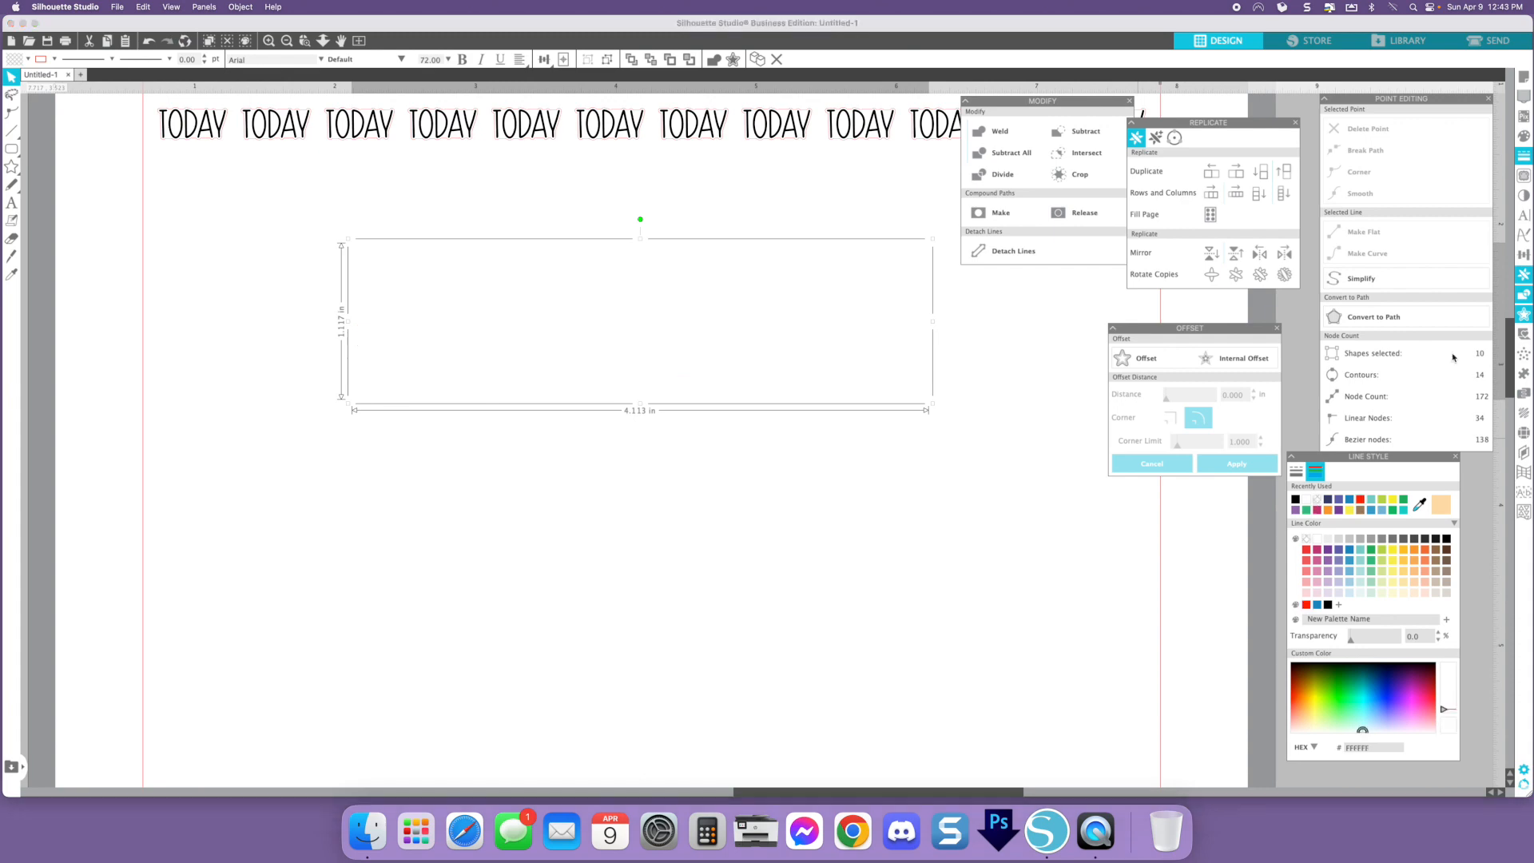
left_click(1522, 137)
left_click(1339, 143)
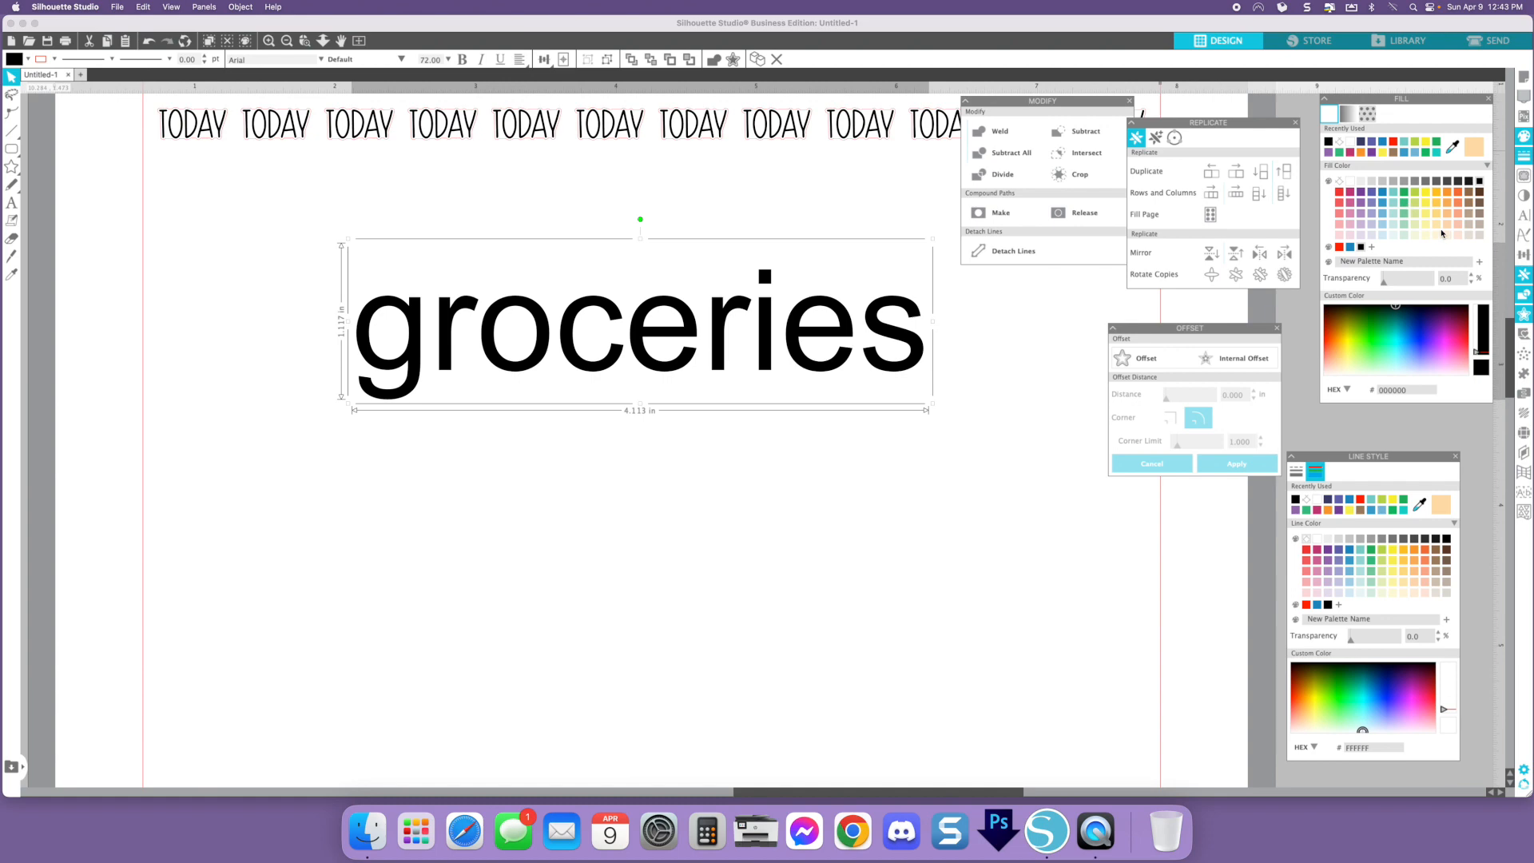
- Change the groceries font to Poolside and move the word to the right
left_click(1524, 216)
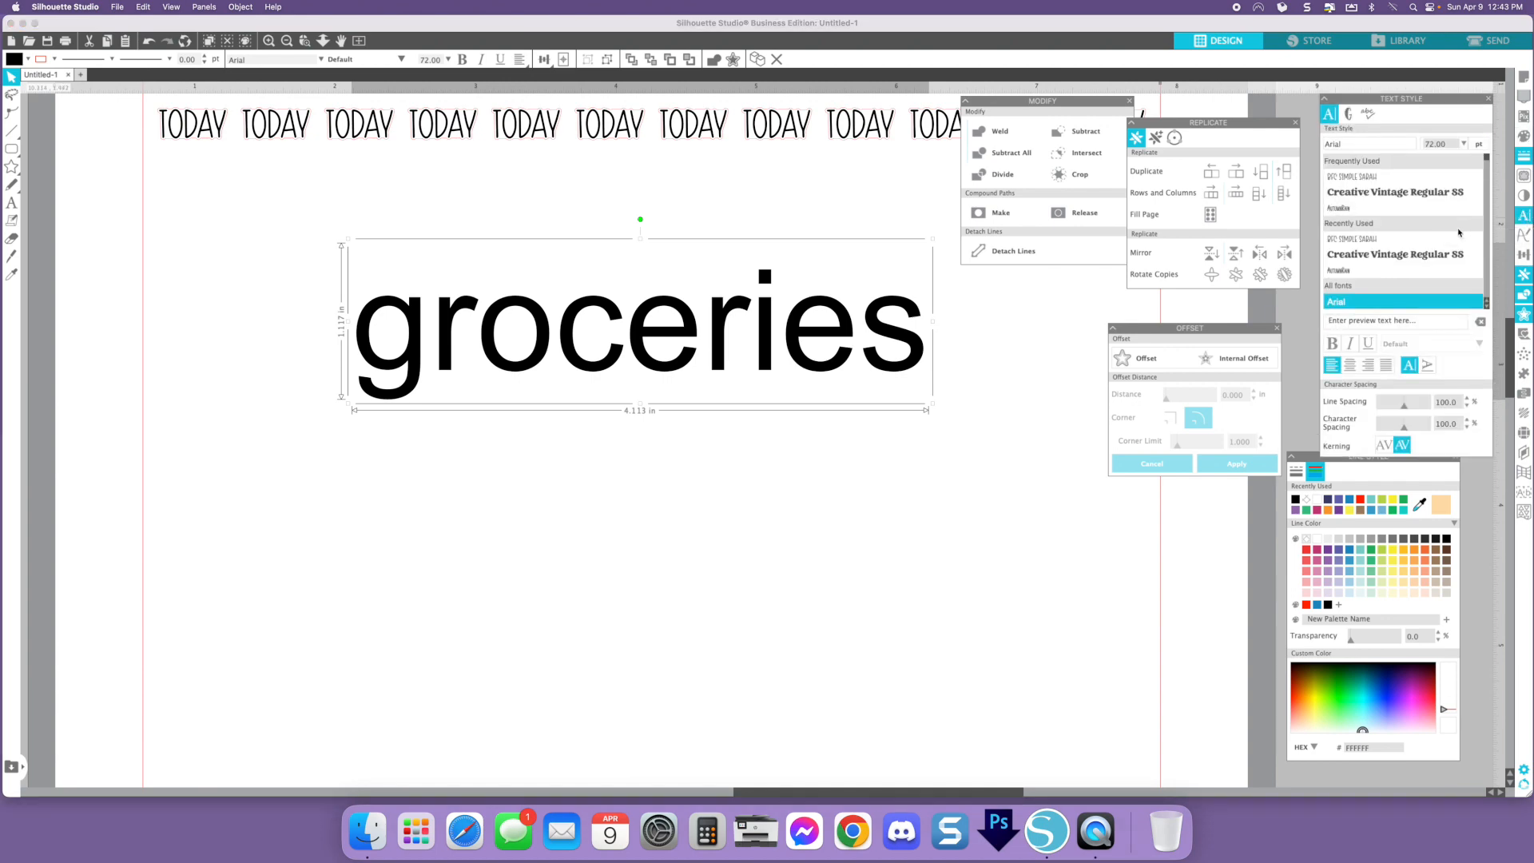
scroll(1458, 233, "down", 5)
scroll(1458, 233, "down", 8)
scroll(1458, 232, "down", 8)
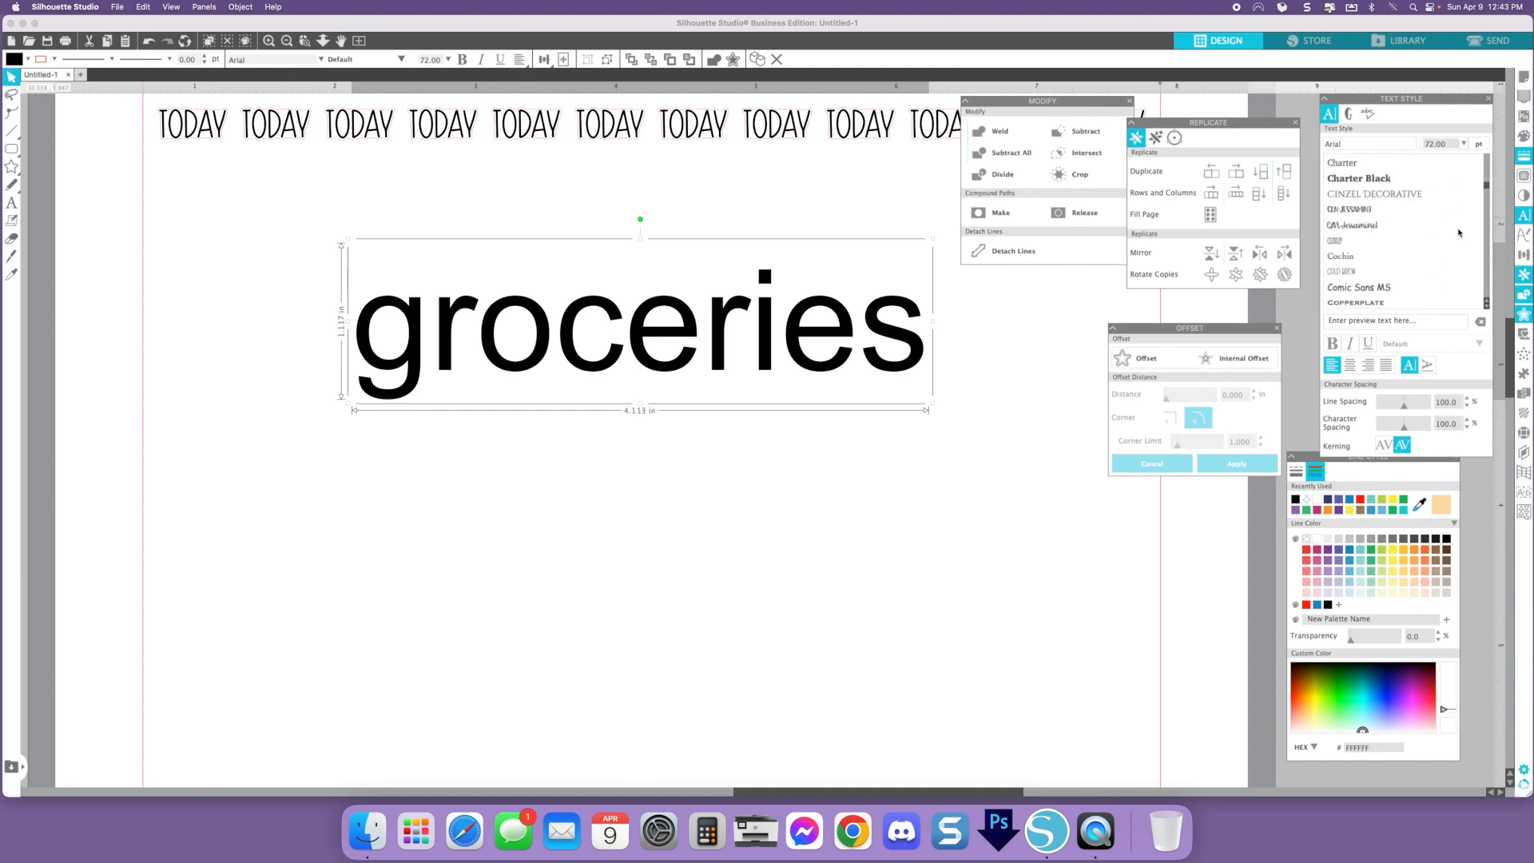
scroll(1458, 232, "down", 3)
scroll(1457, 232, "down", 15)
left_click(1438, 221)
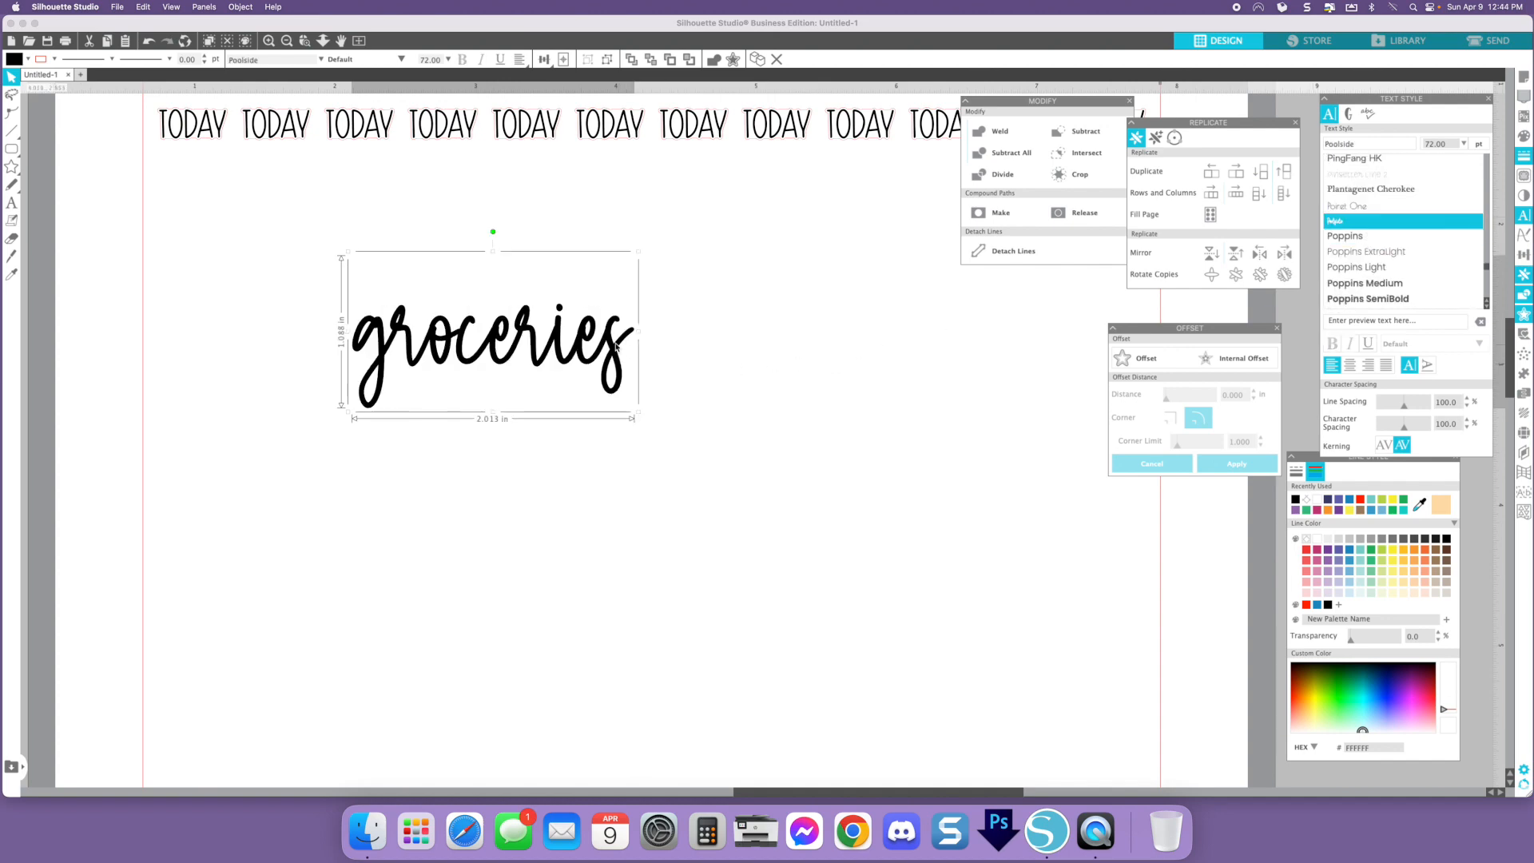
left_click_drag(648, 348, 806, 349)
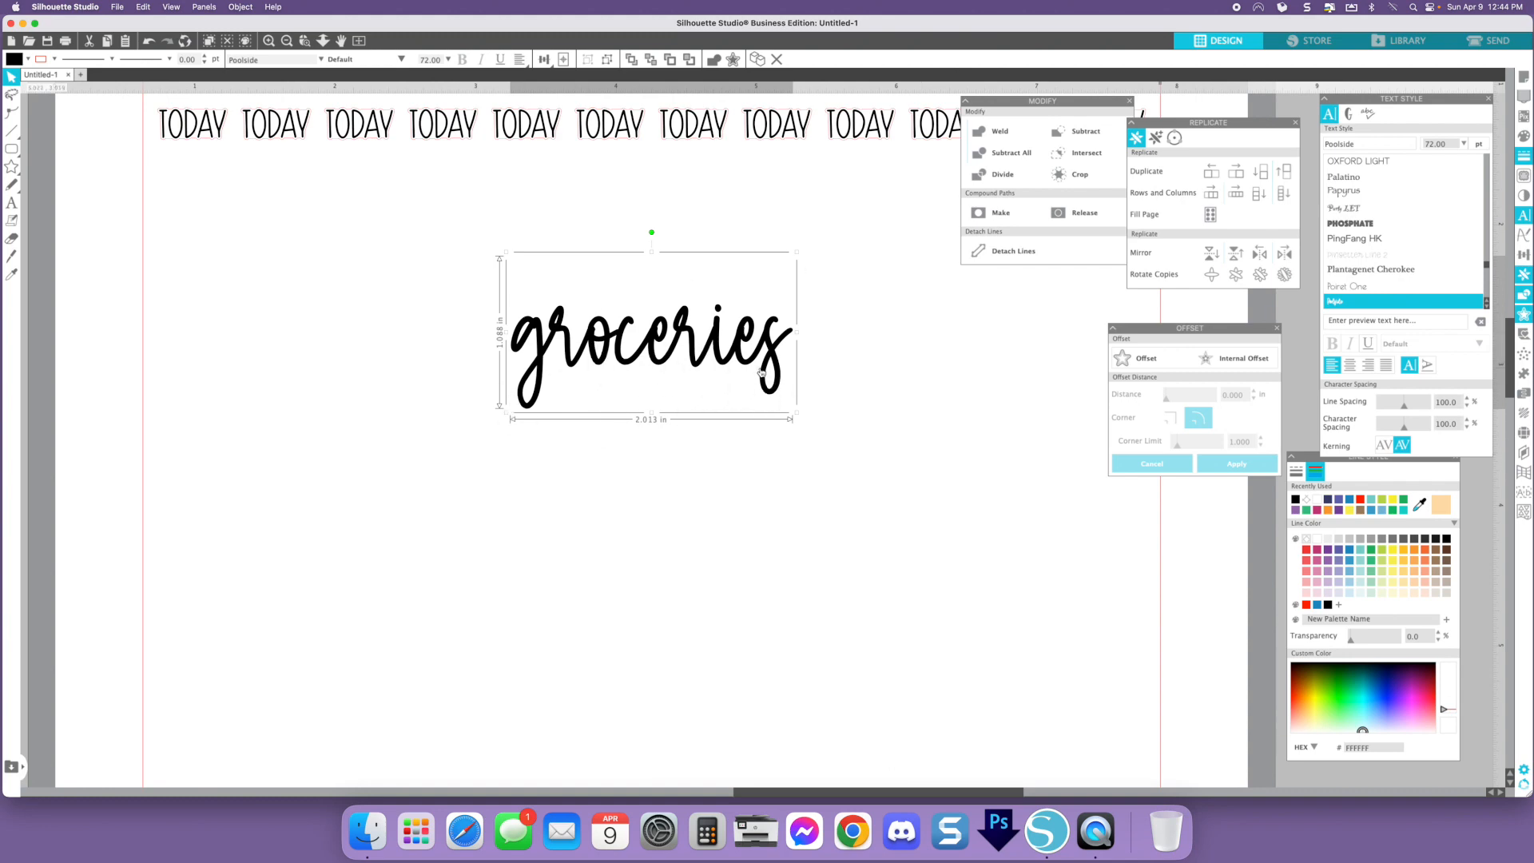
- Try different character spacing values for groceries, ending back at 100%
left_click(1466, 428)
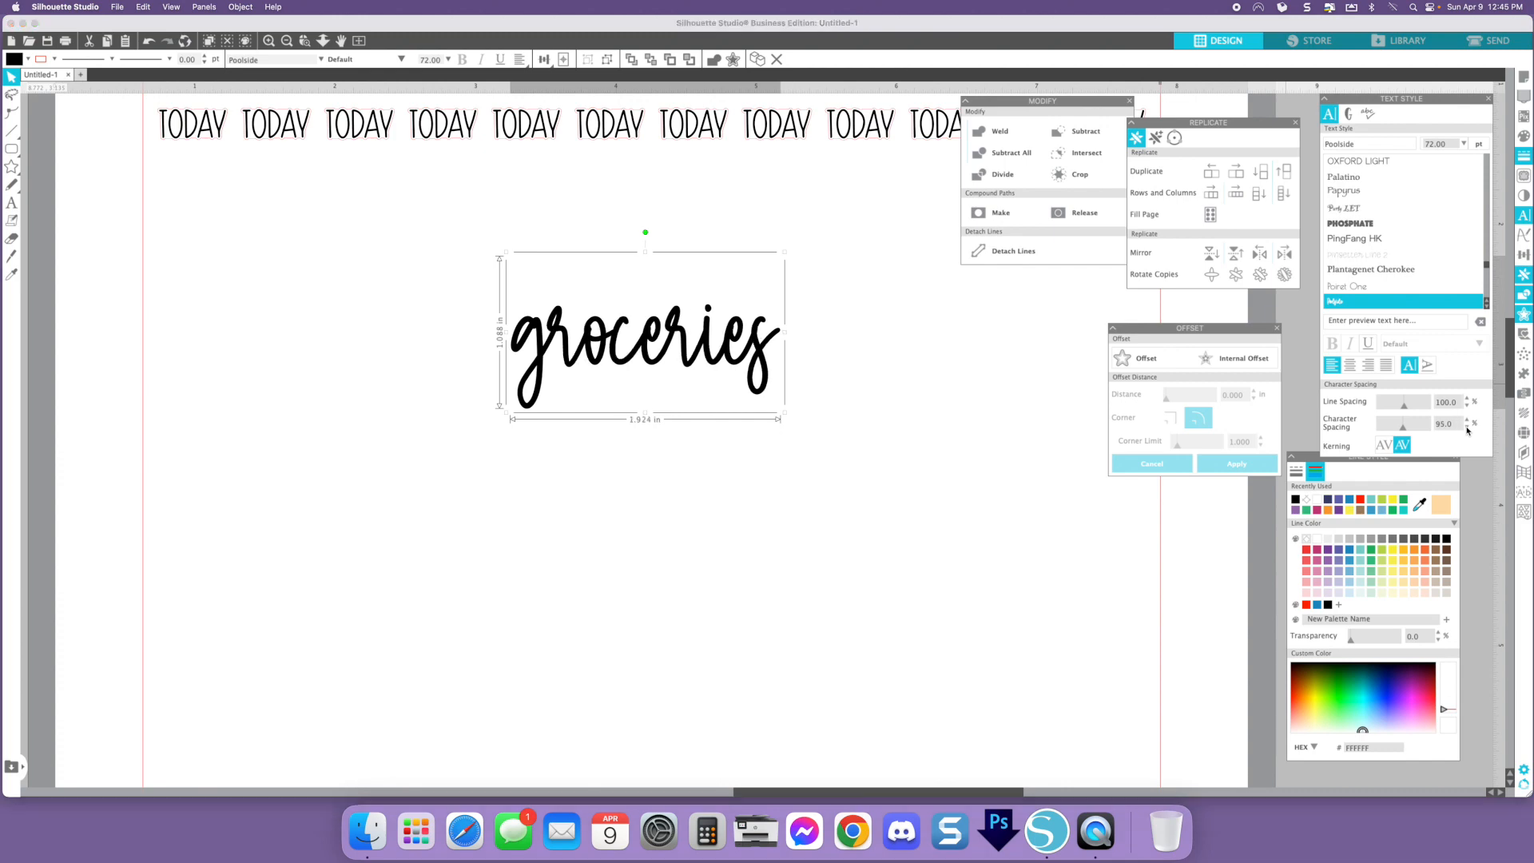
left_click(1466, 428)
left_click(1466, 428)
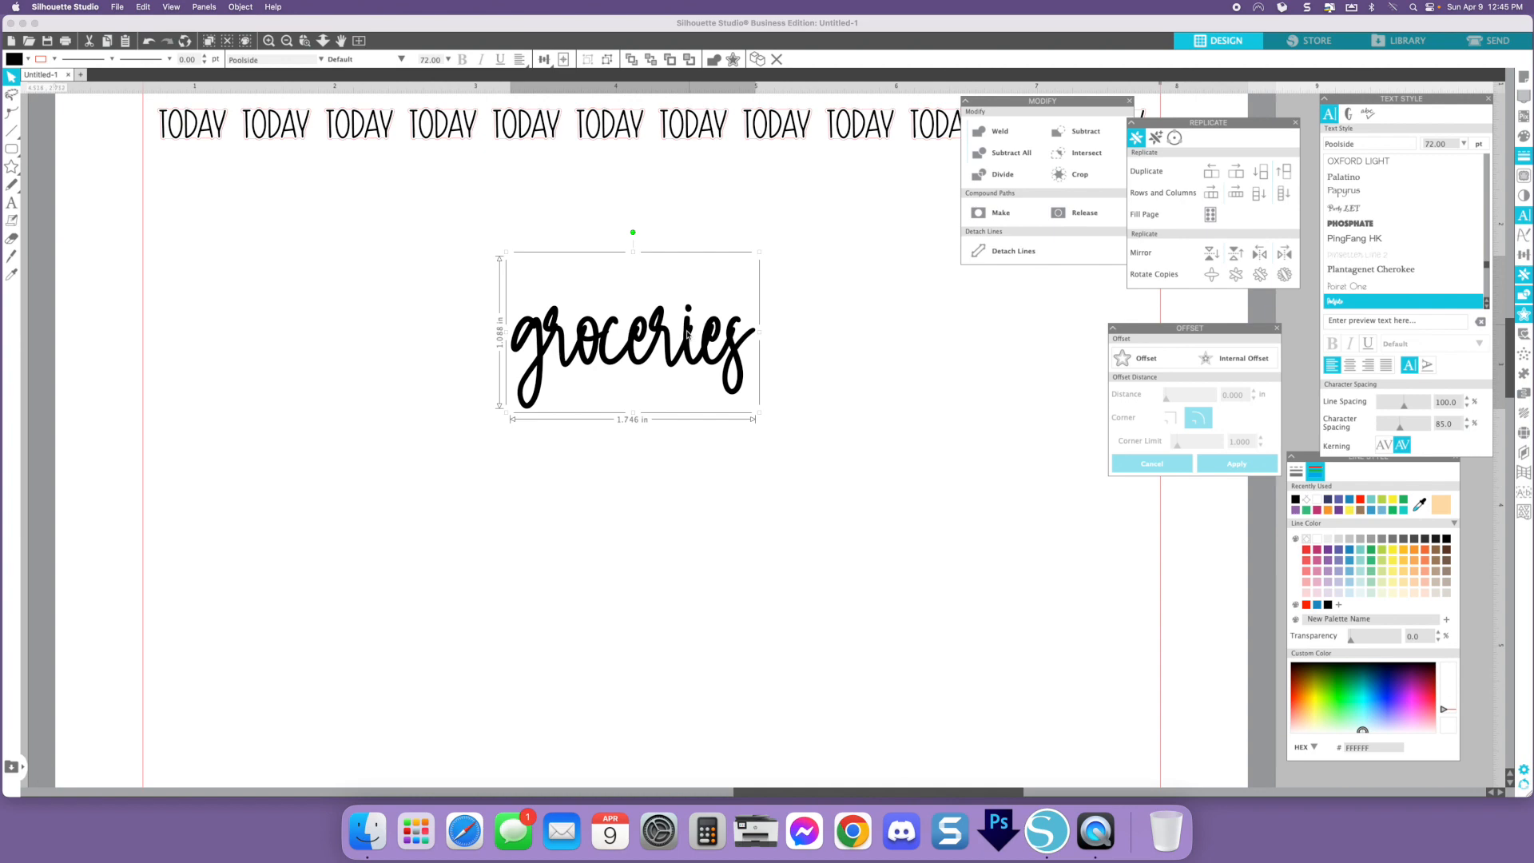
left_click(1466, 419)
left_click(1467, 419)
left_click(1466, 419)
left_click(1466, 419)
left_click(1466, 419)
left_click(1466, 420)
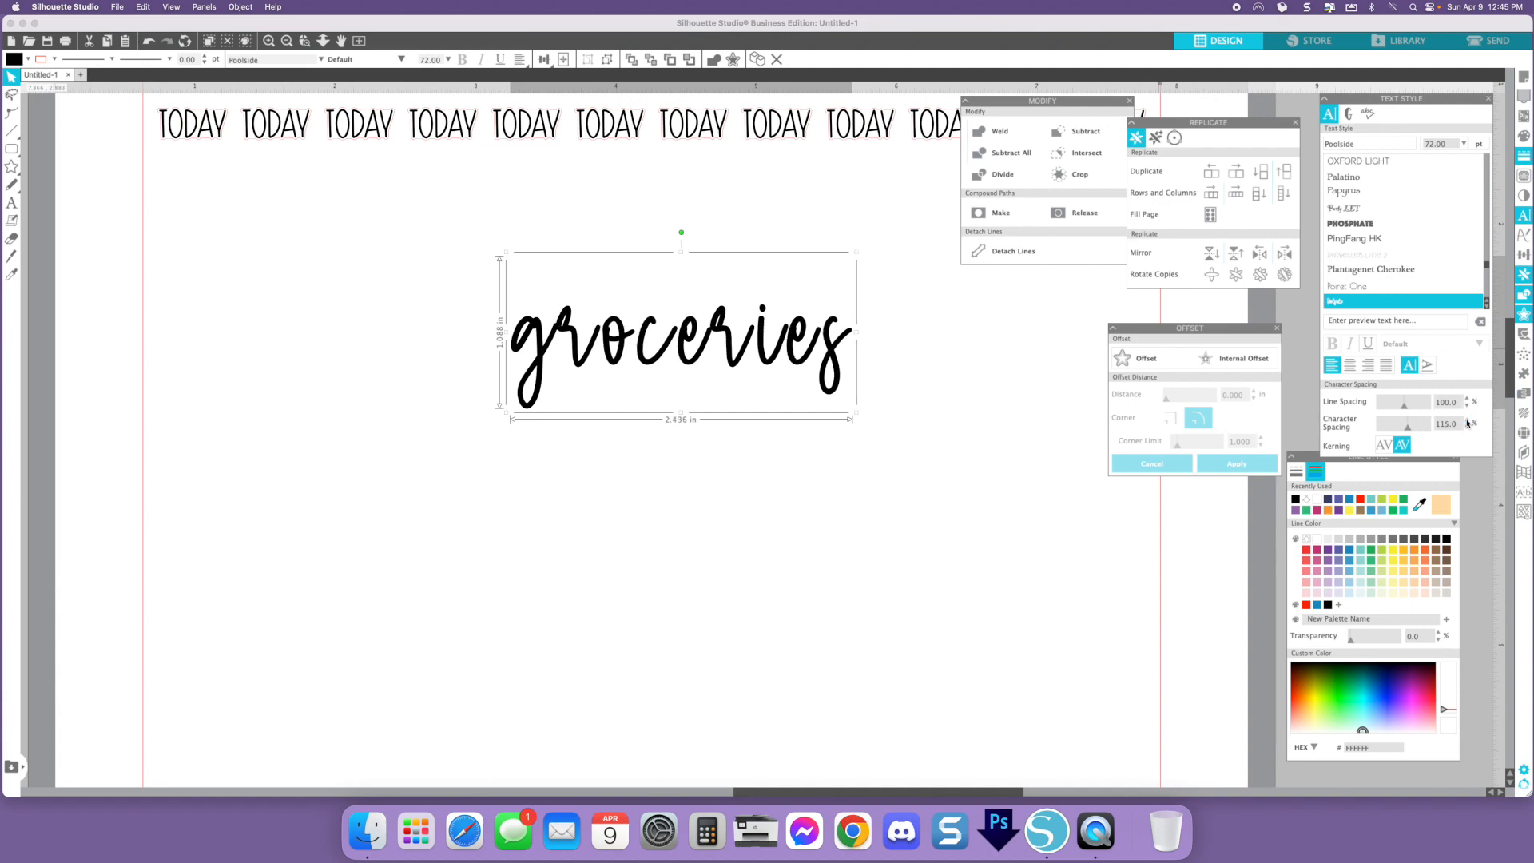
left_click(1466, 420)
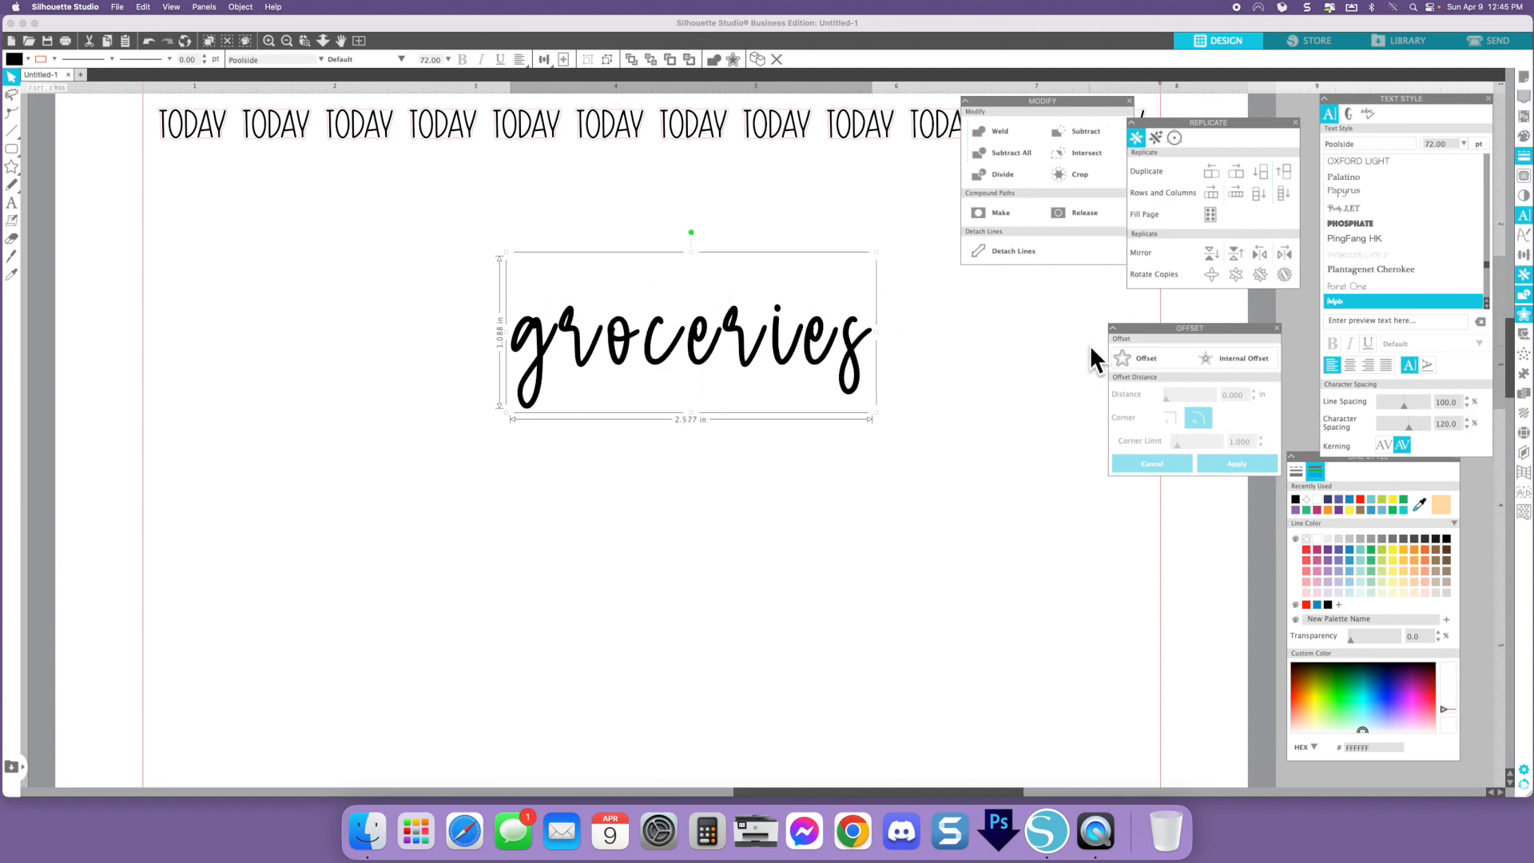
left_click(1467, 429)
left_click(1467, 429)
left_click(1467, 428)
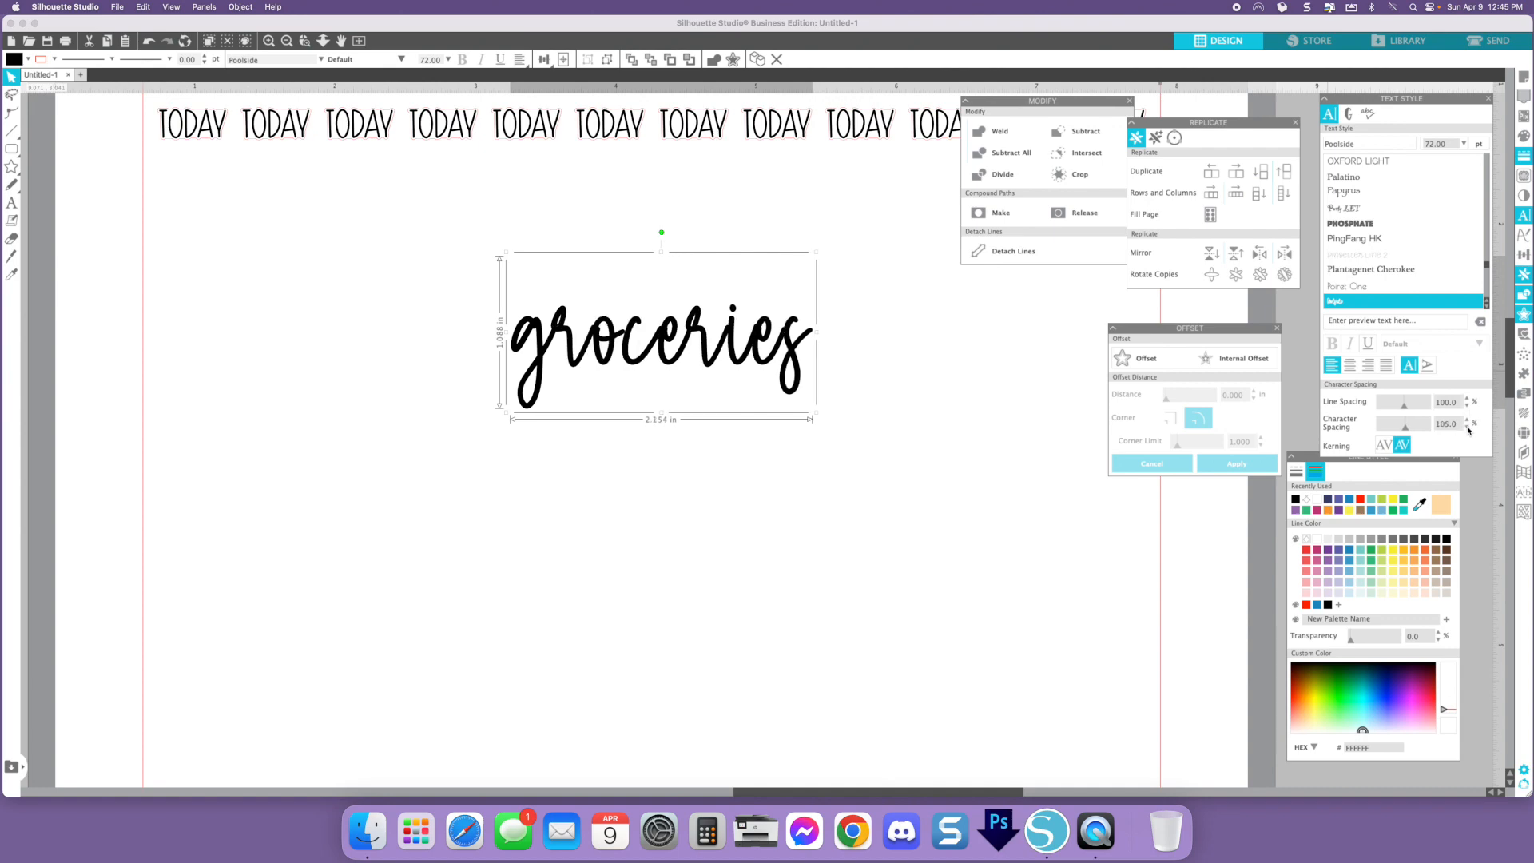
left_click(1468, 429)
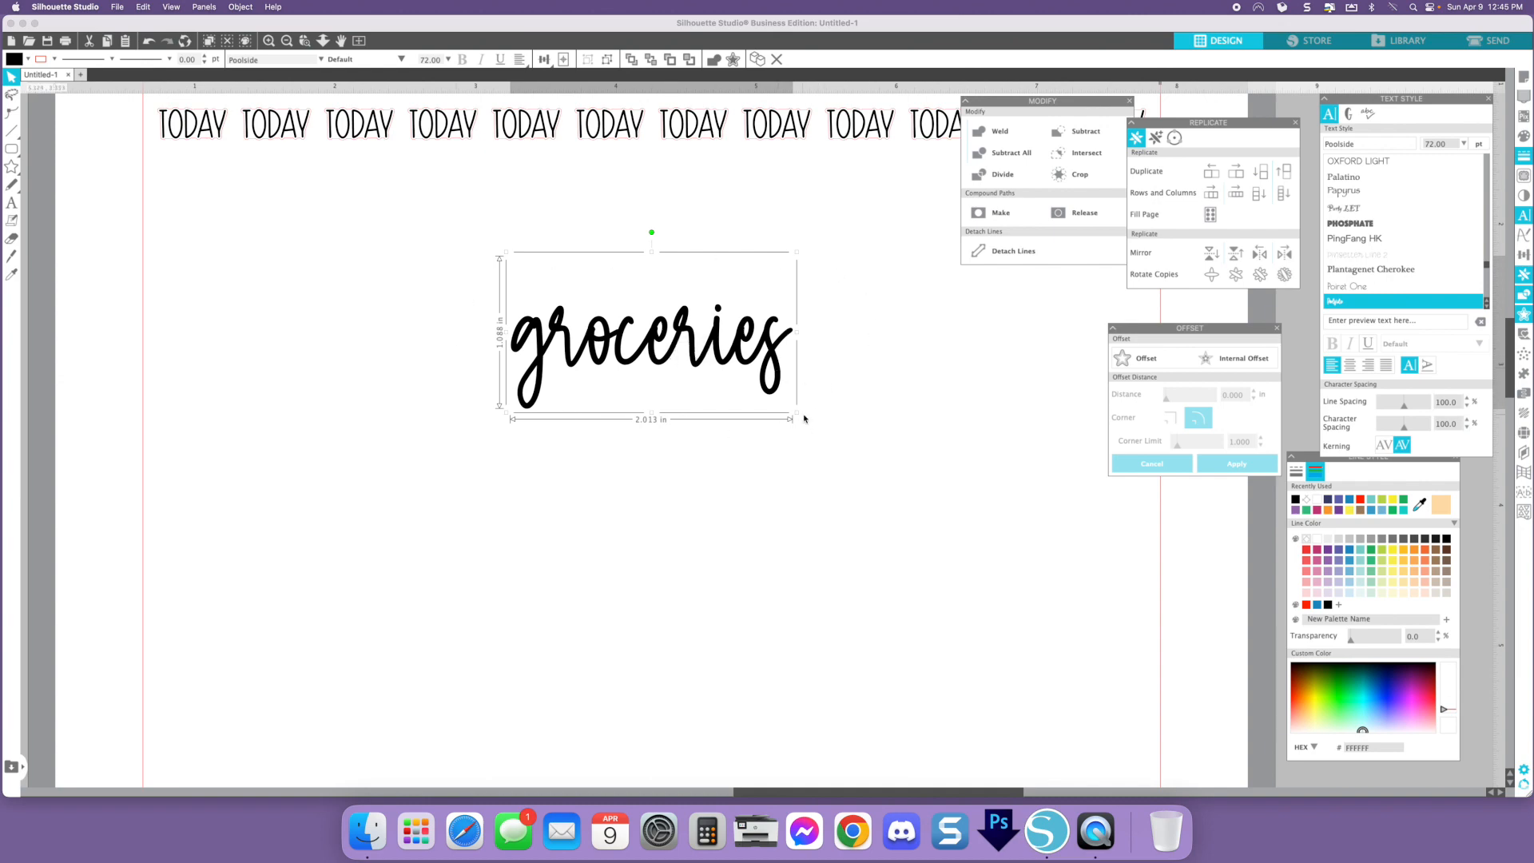
- Widen groceries slightly to about 2.05 in and move it lower on the page
mouse_move(797, 413)
left_mouse_down()
mouse_move(654, 332)
mouse_move(802, 414)
left_mouse_up()
left_click_drag(688, 334, 741, 376)
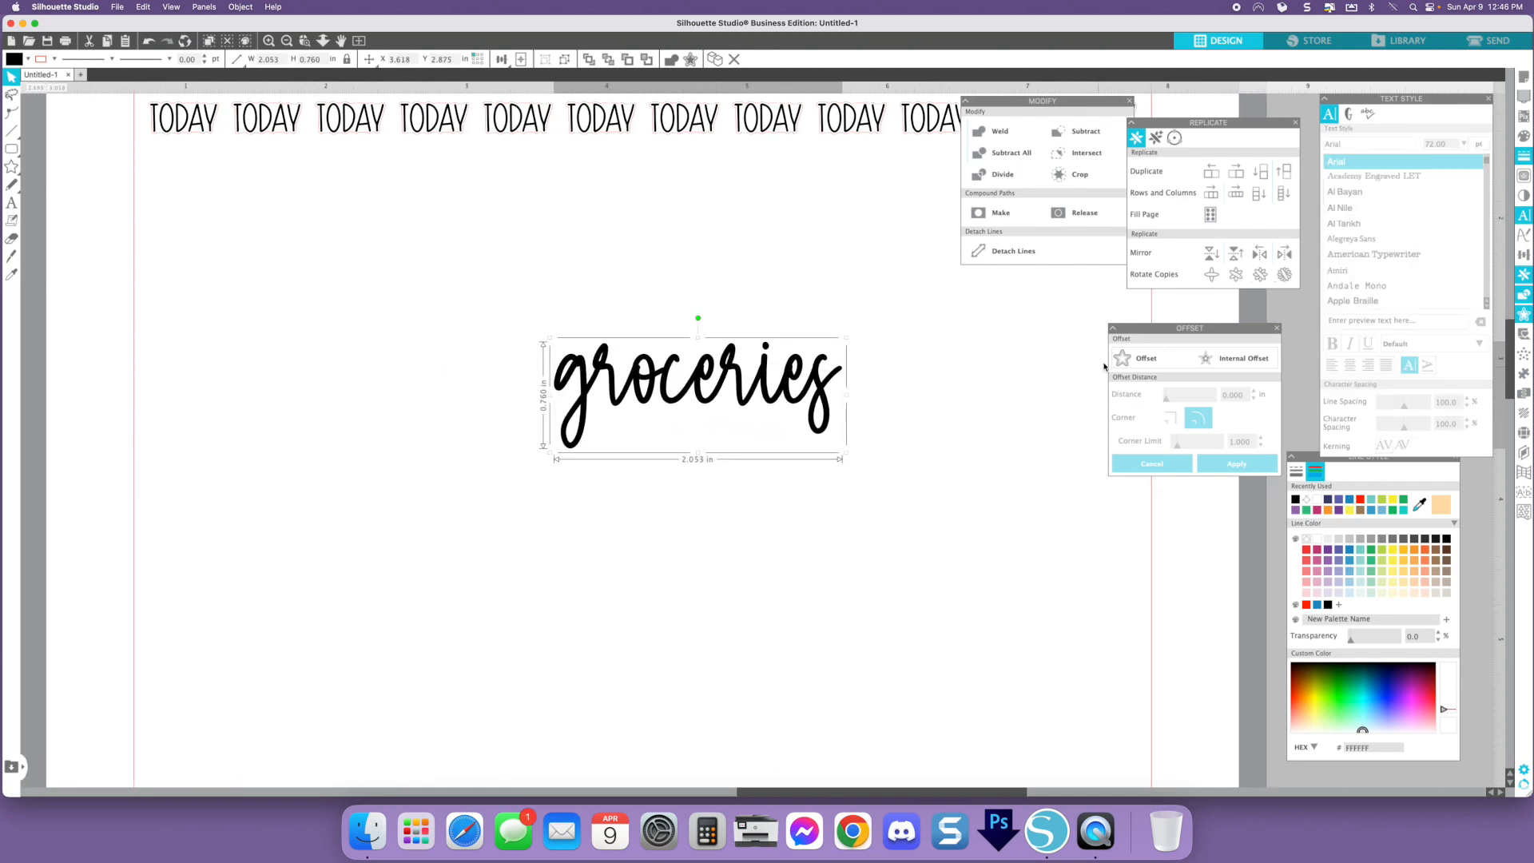
- Apply a 0.040 in offset around the groceries text
left_click(1124, 361)
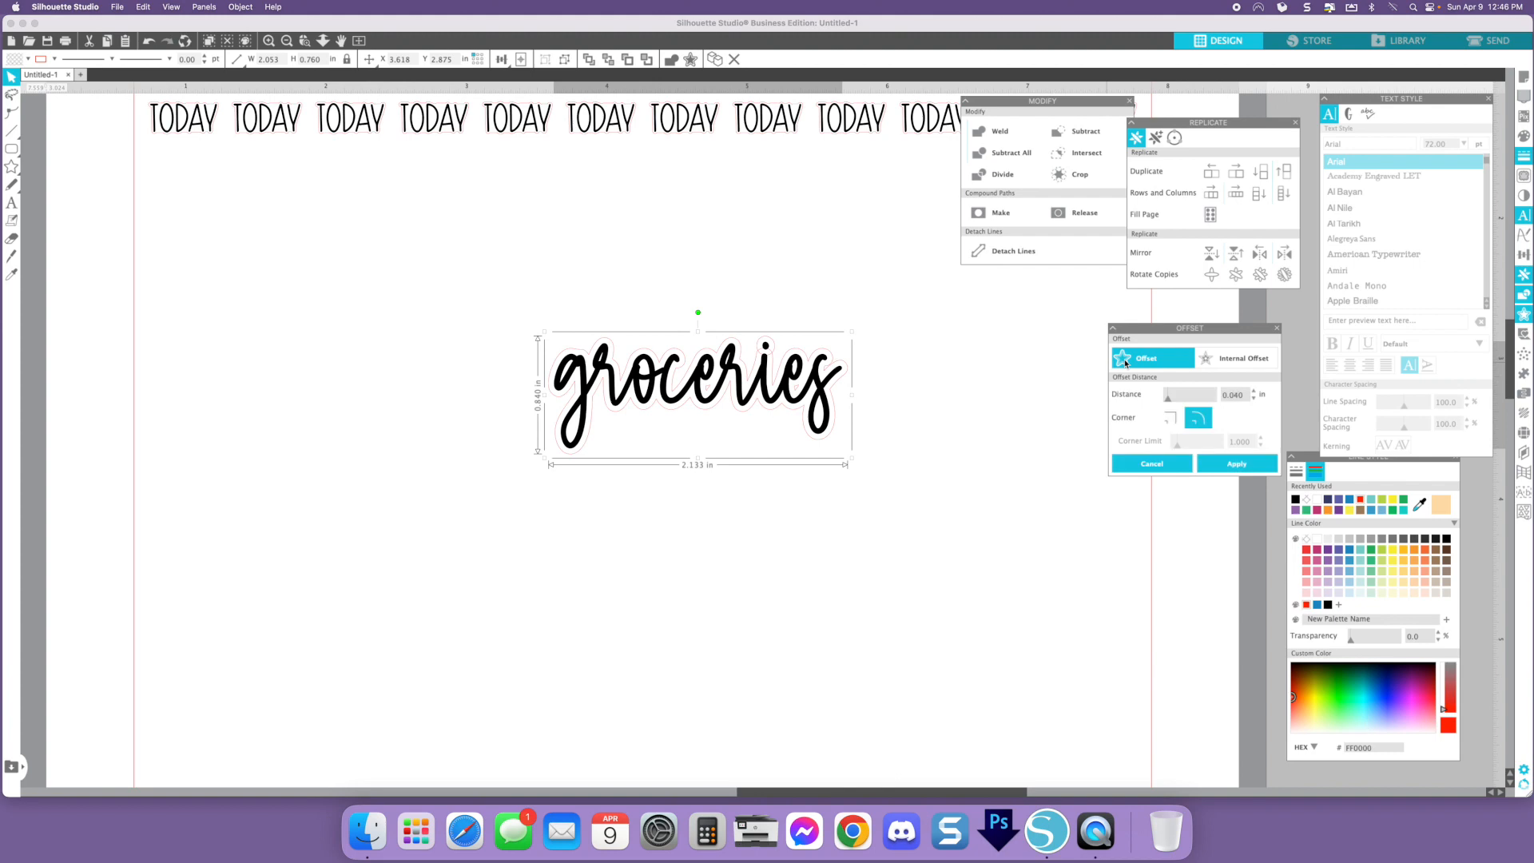
left_click(1245, 466)
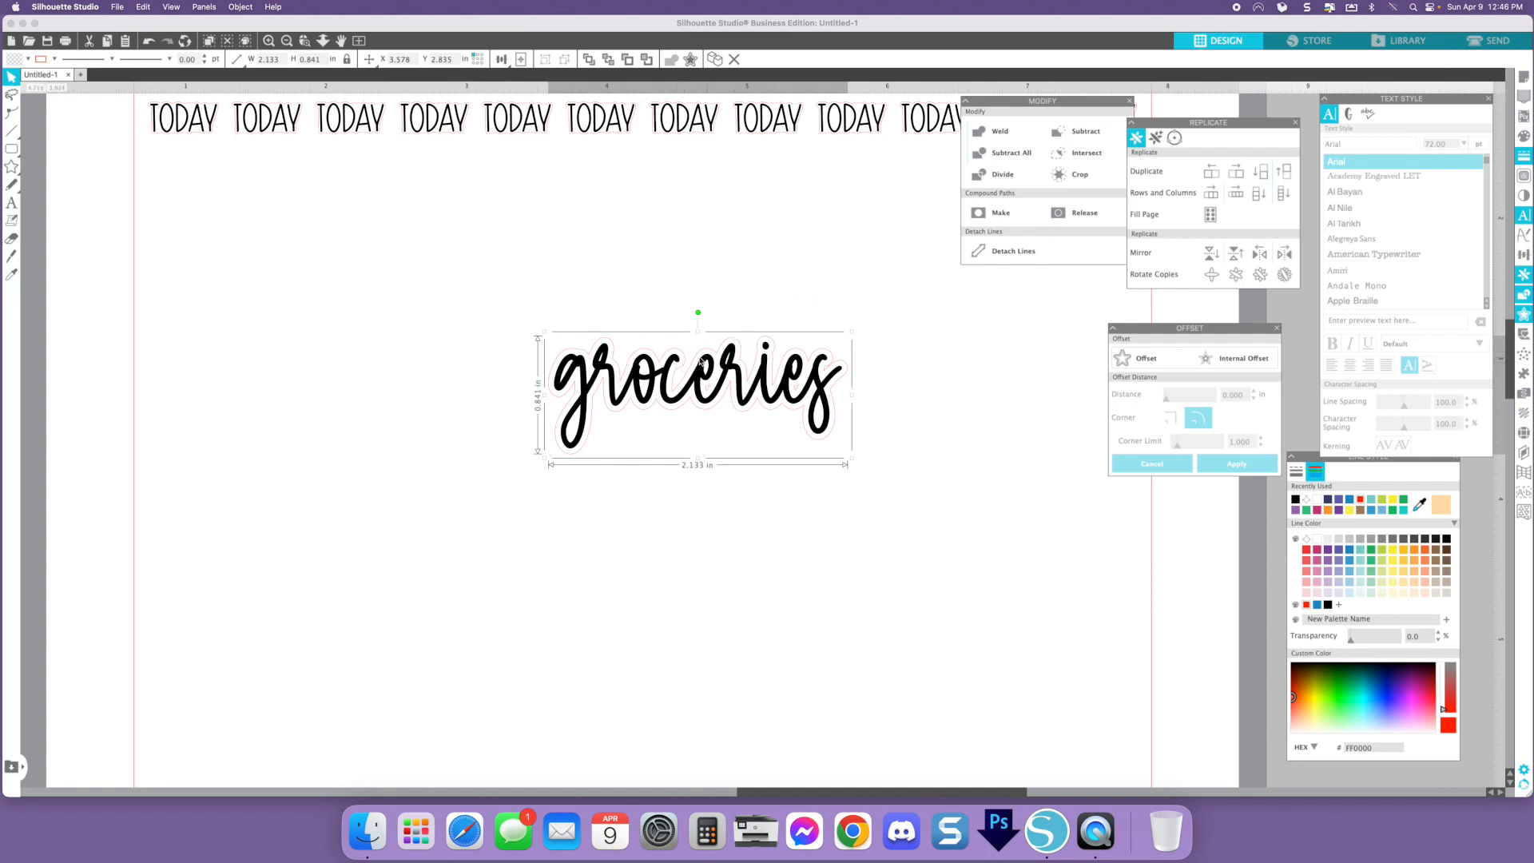
left_click(674, 239)
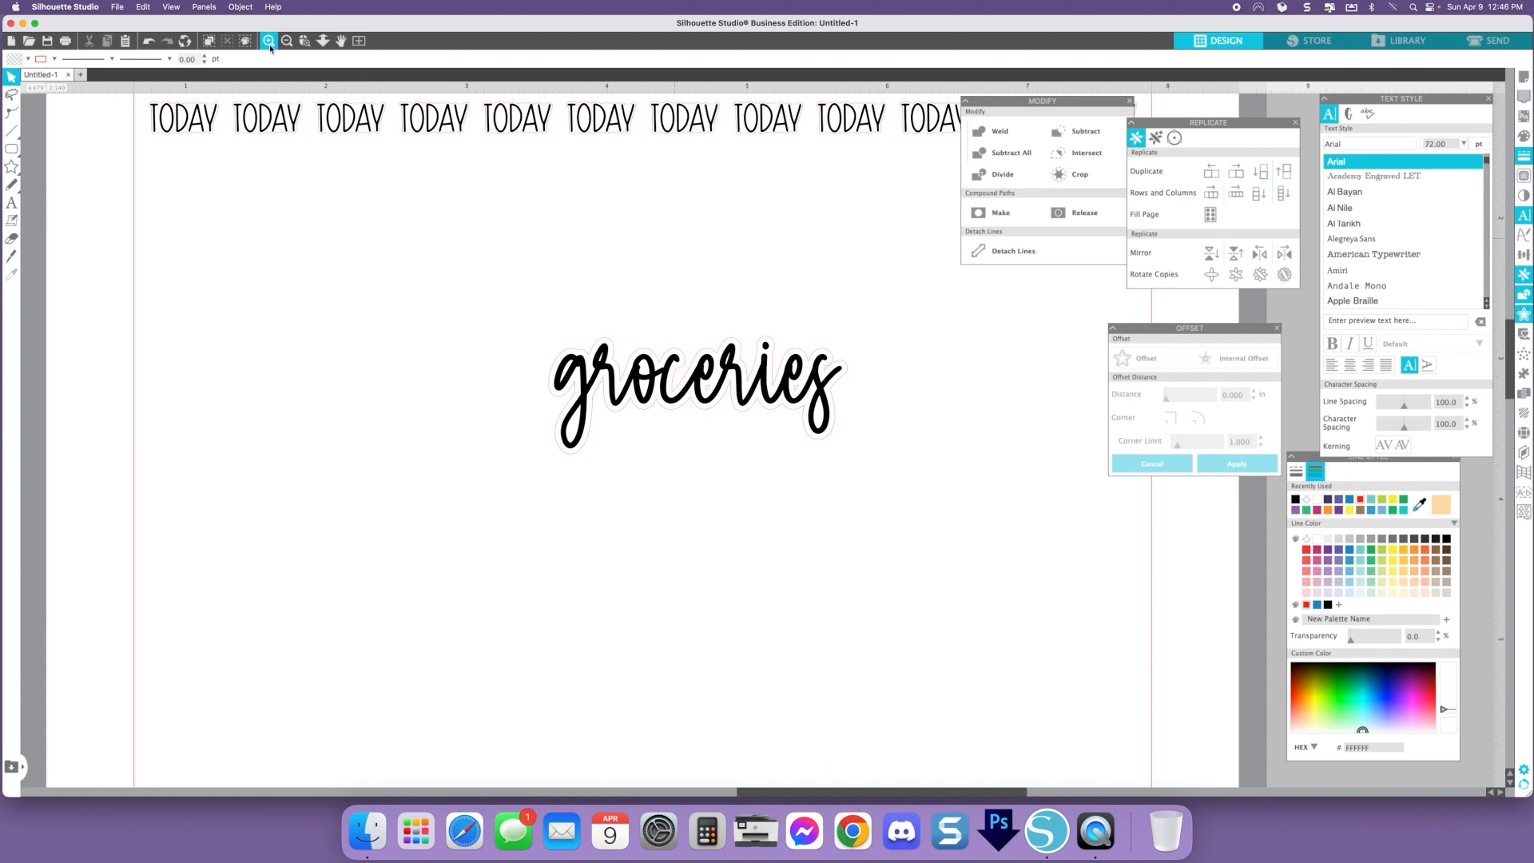
- Draw a small rectangle to bridge a gap in the groceries offset outline and paste a copy near the final letters
left_click(269, 40)
left_click(269, 41)
scroll(509, 256, "up", 2)
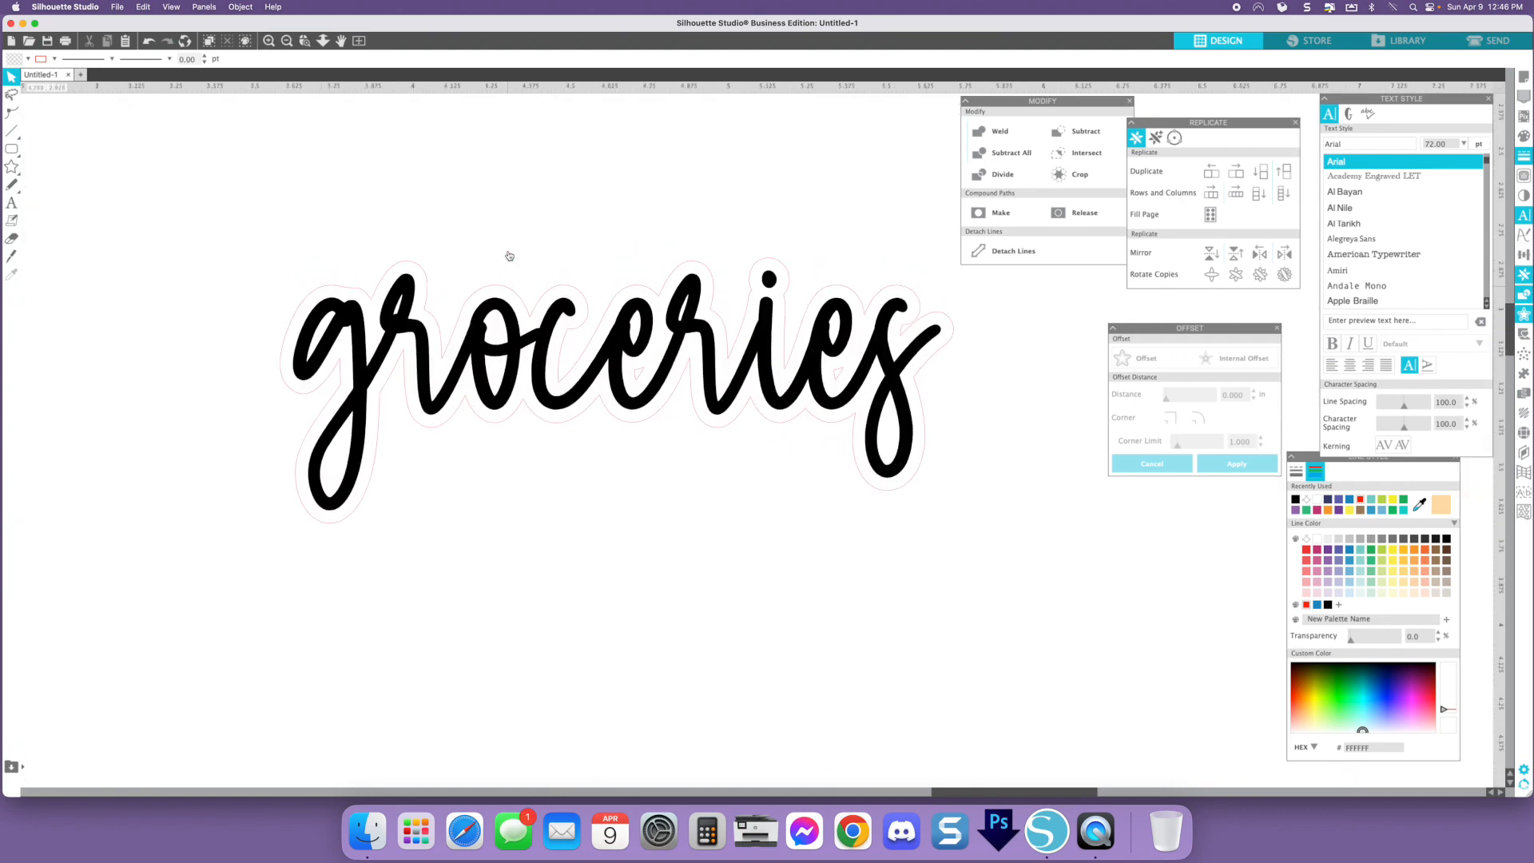
left_click(12, 149)
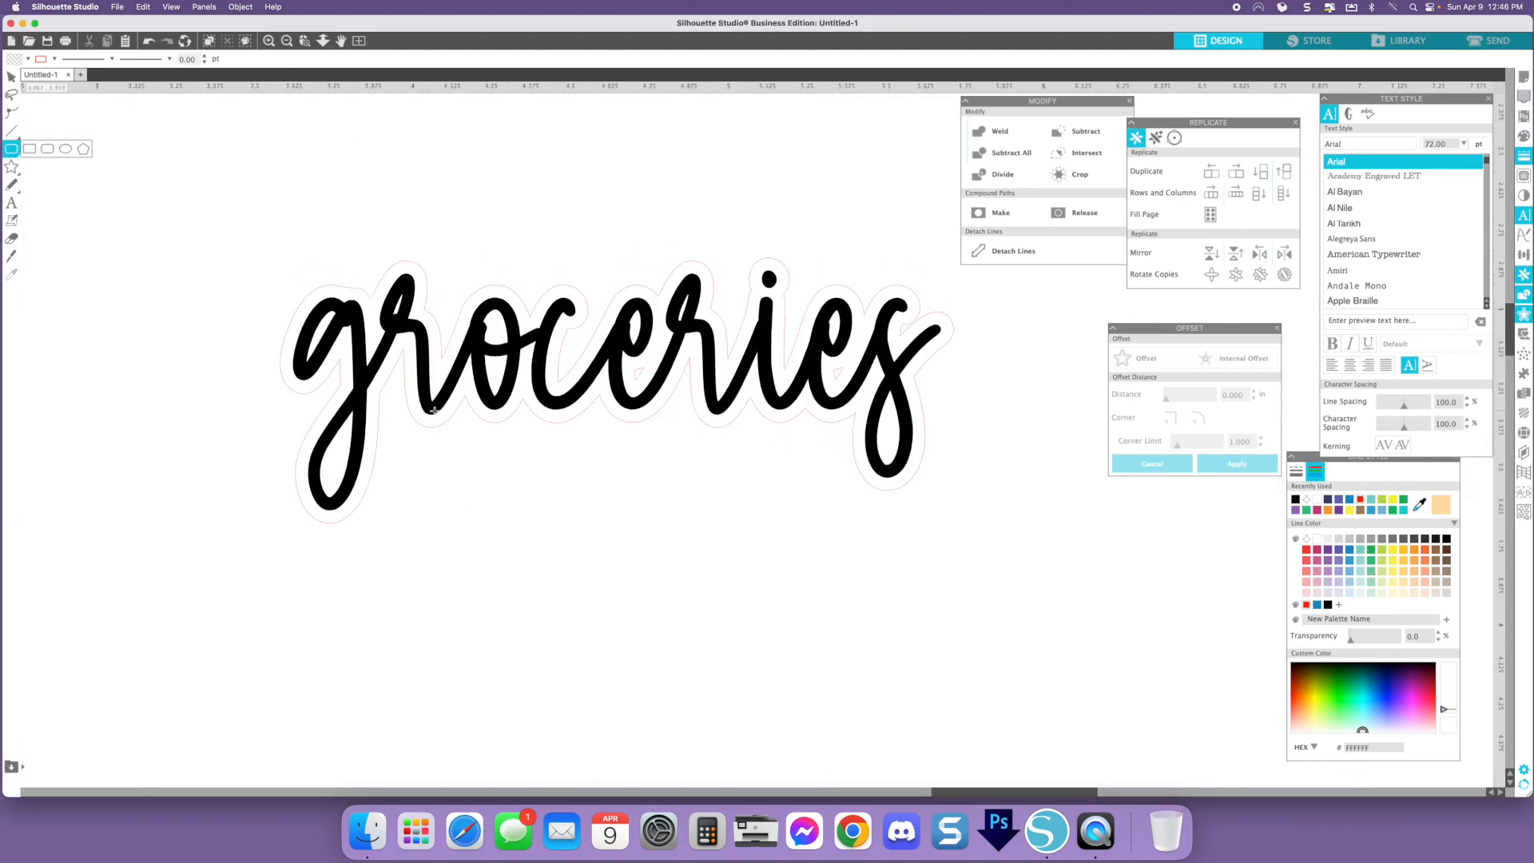
mouse_move(376, 387)
left_mouse_down()
mouse_move(421, 419)
mouse_move(763, 420)
mouse_move(863, 336)
mouse_move(786, 308)
mouse_move(400, 298)
mouse_move(357, 389)
left_mouse_up()
left_click(803, 527)
key("super+v")
left_click_drag(806, 527, 918, 327)
left_click(887, 519)
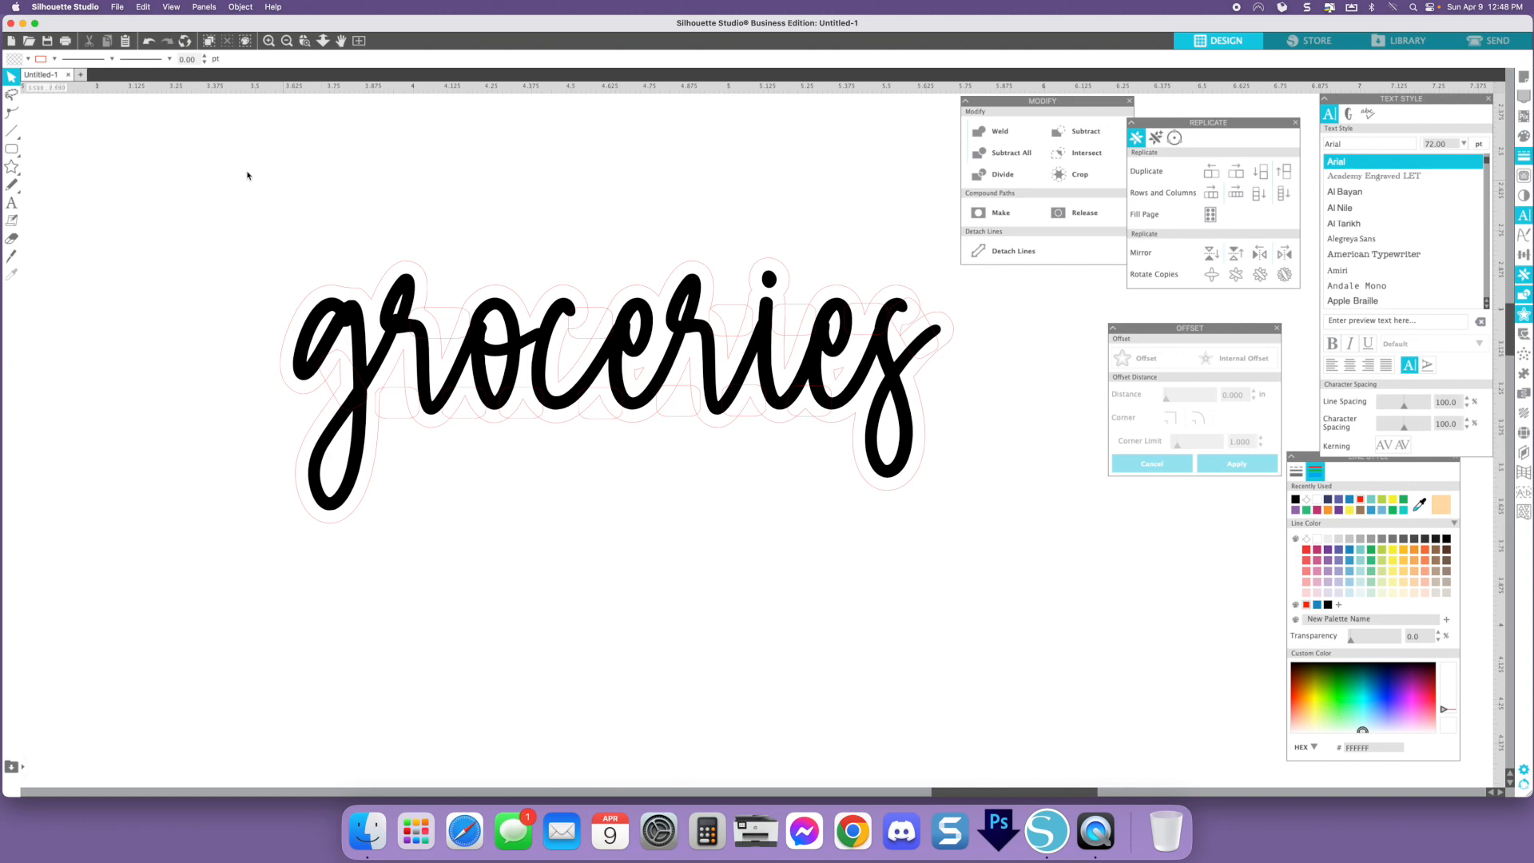
- Select the groceries text, offset and rectangles together and weld them
left_click_drag(203, 165, 1012, 612)
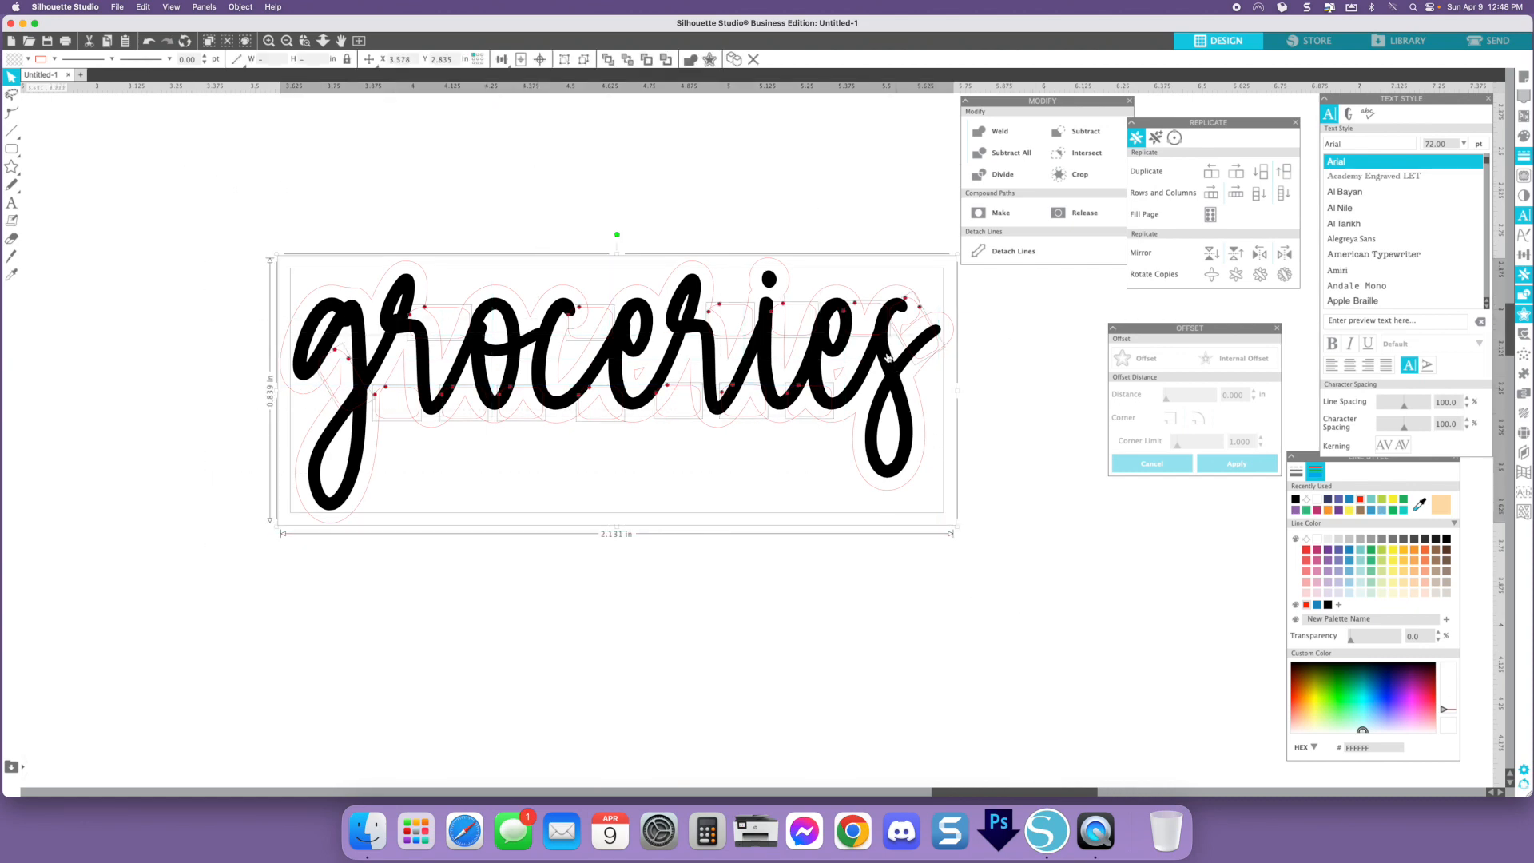
left_click(883, 461)
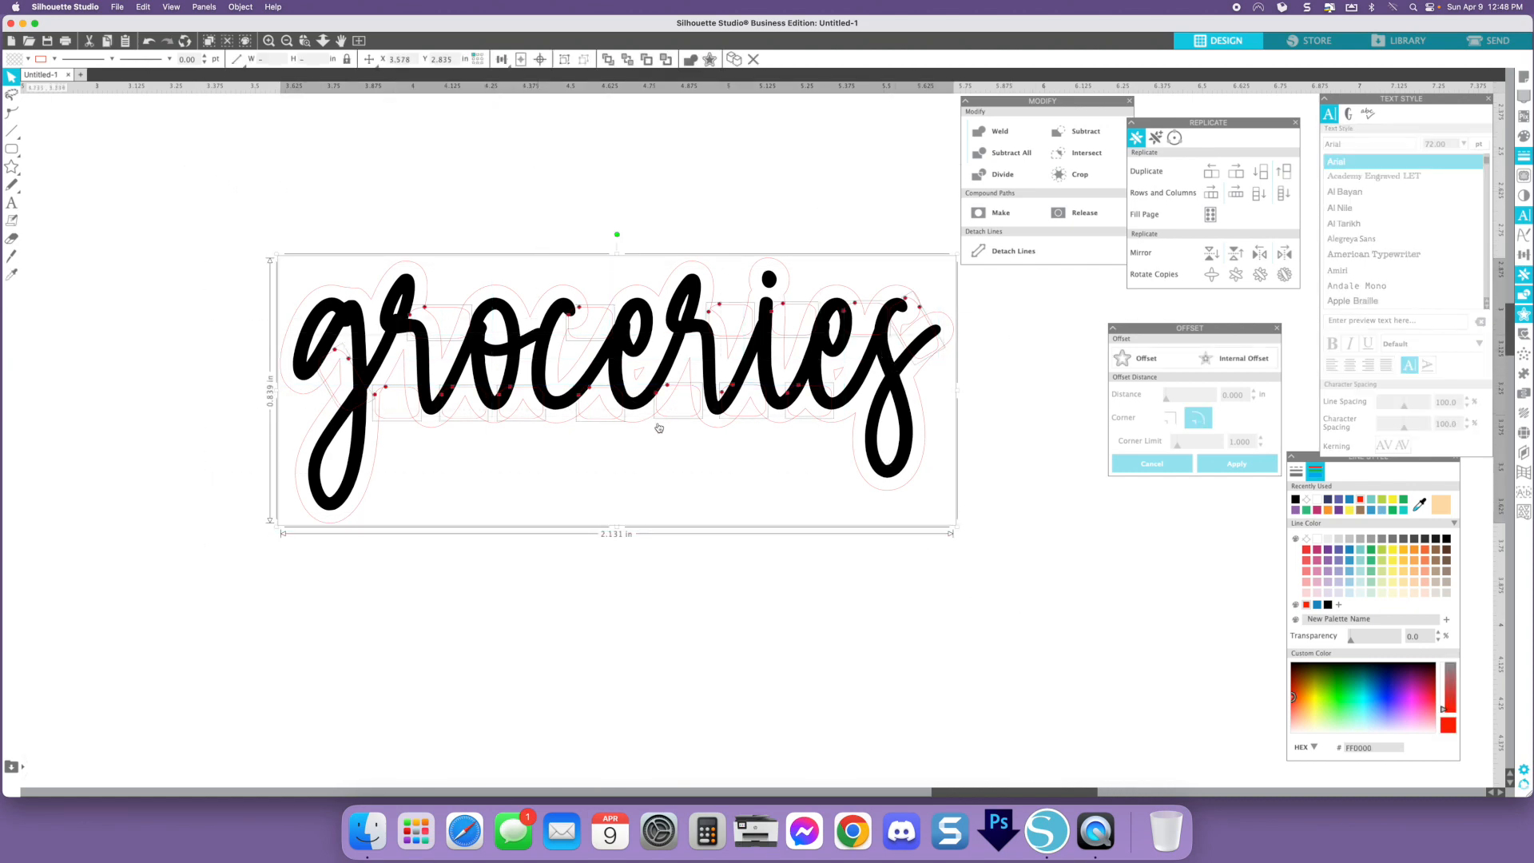
left_click(996, 138)
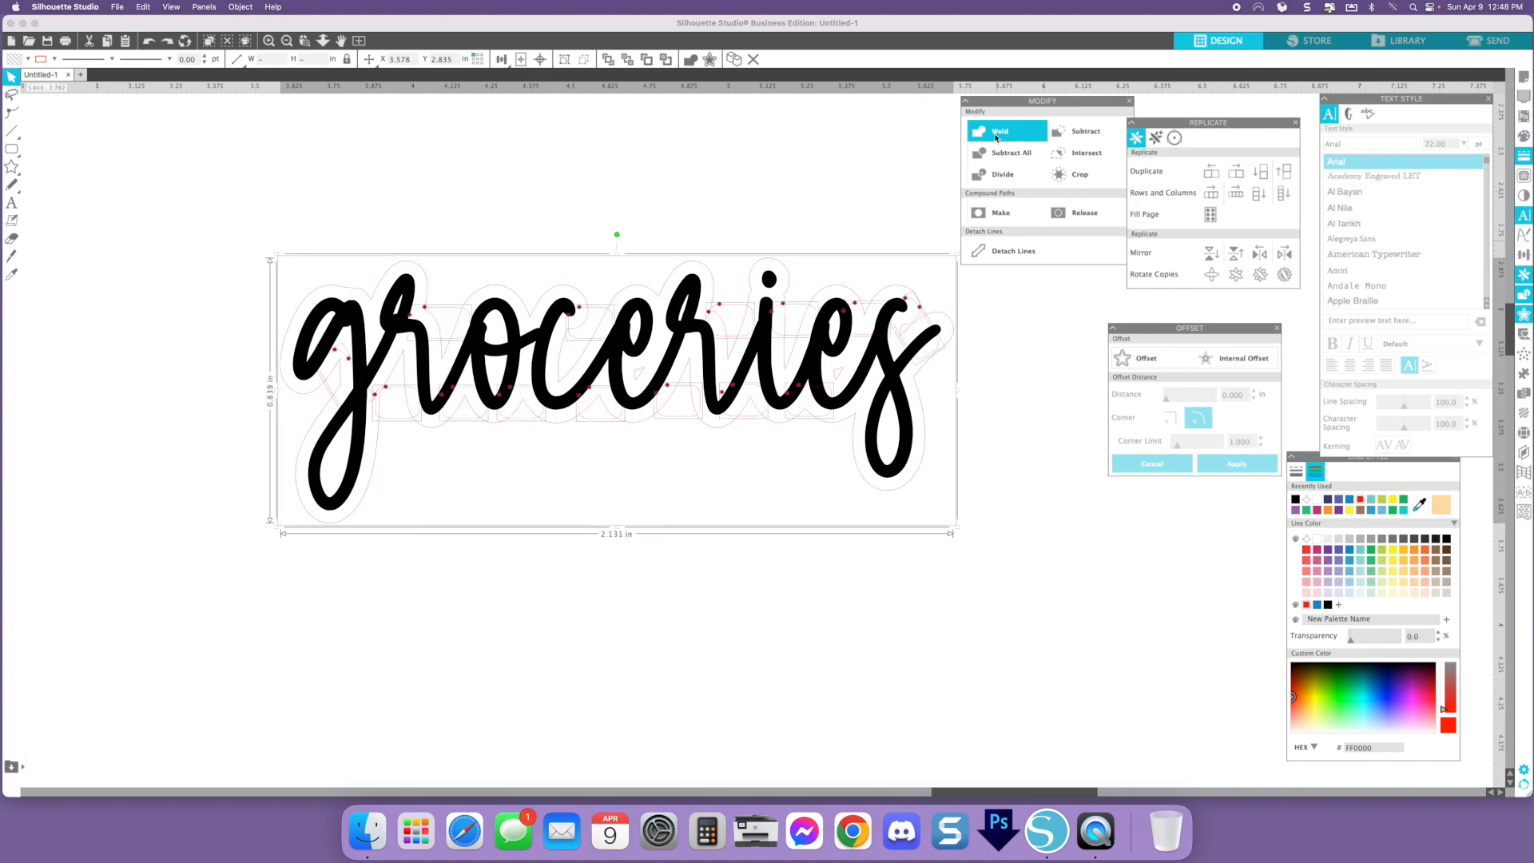
- Move the small rectangle to a gap between the middle letters and weld everything again
left_click(868, 310)
left_click(868, 309)
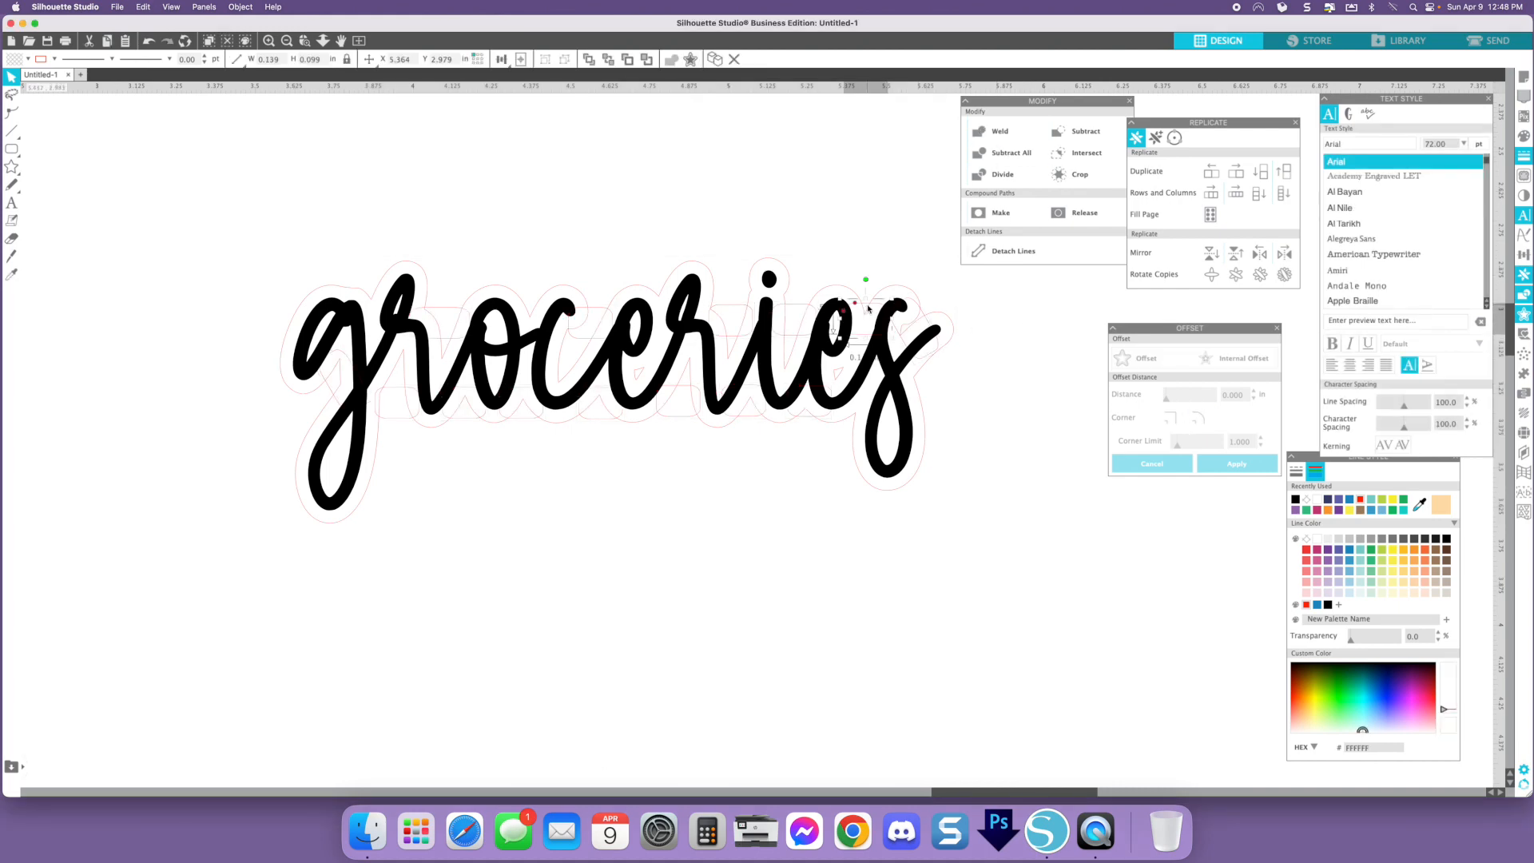
scroll(868, 309, "right", 3)
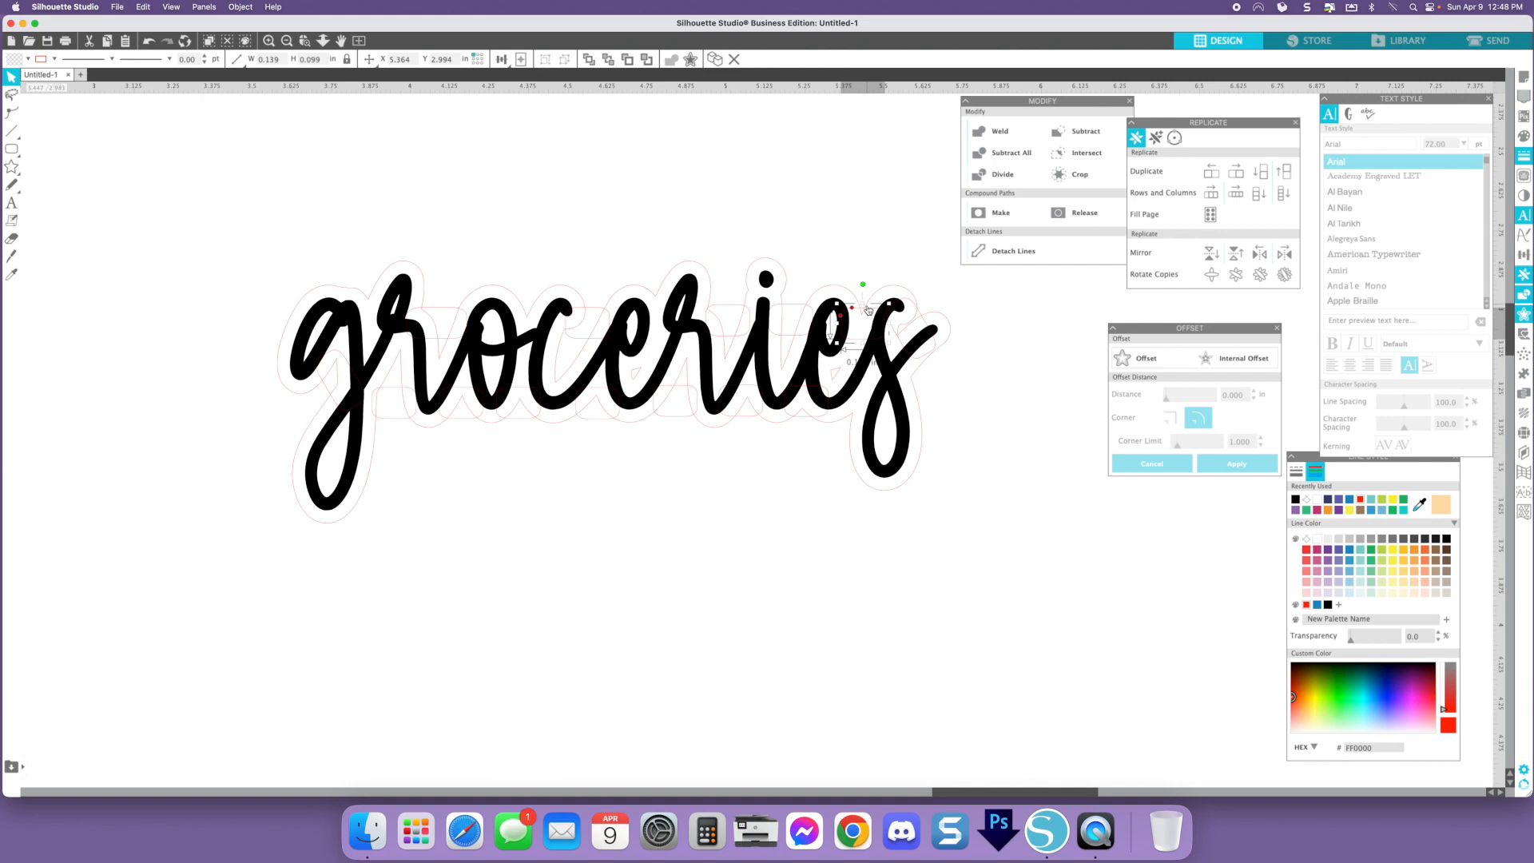
left_click_drag(840, 314, 512, 315)
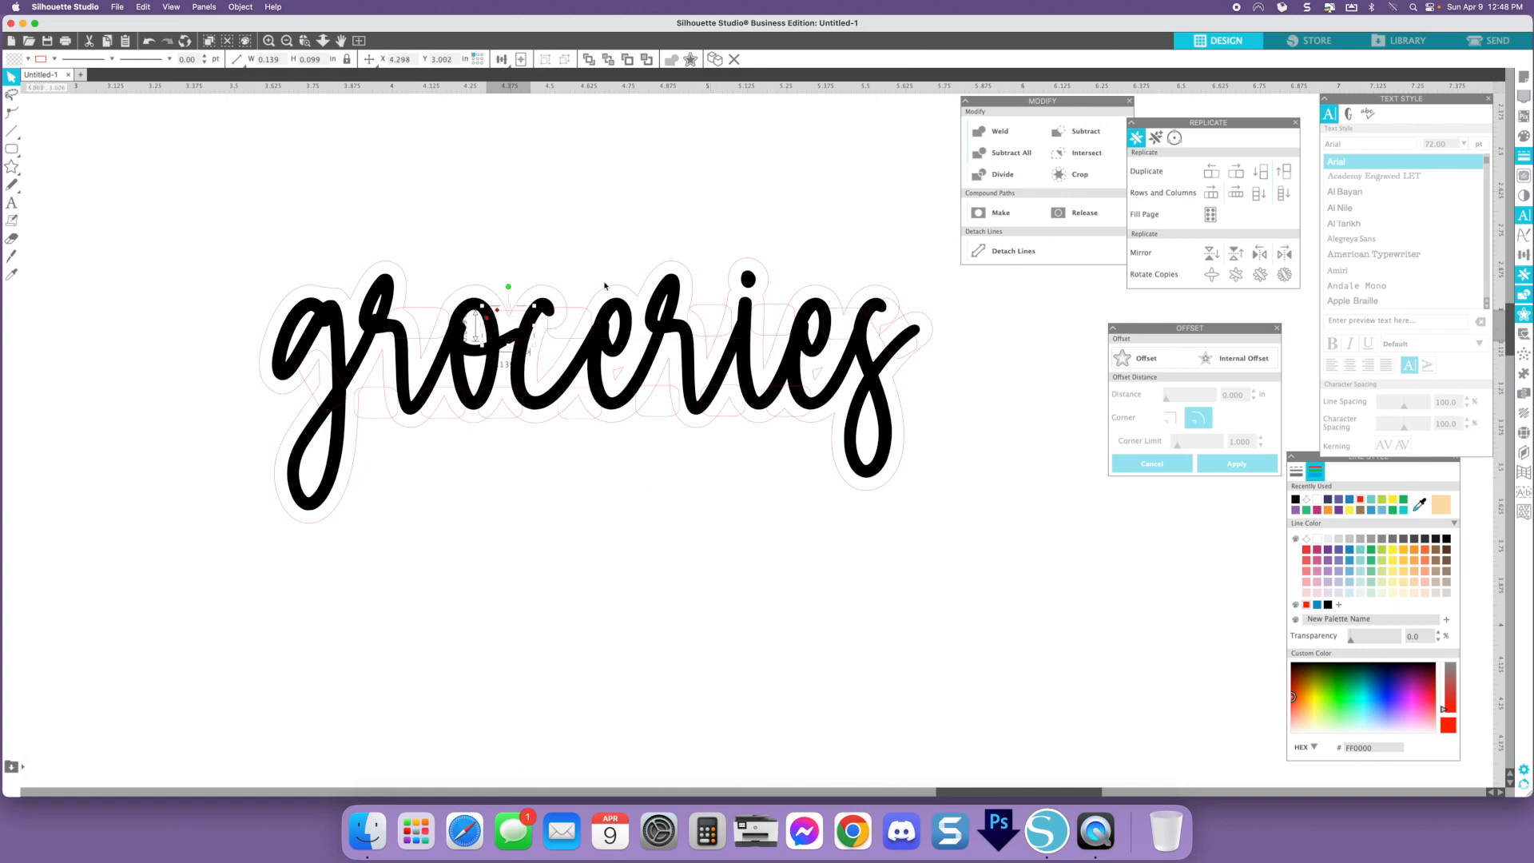
left_click_drag(237, 194, 968, 542)
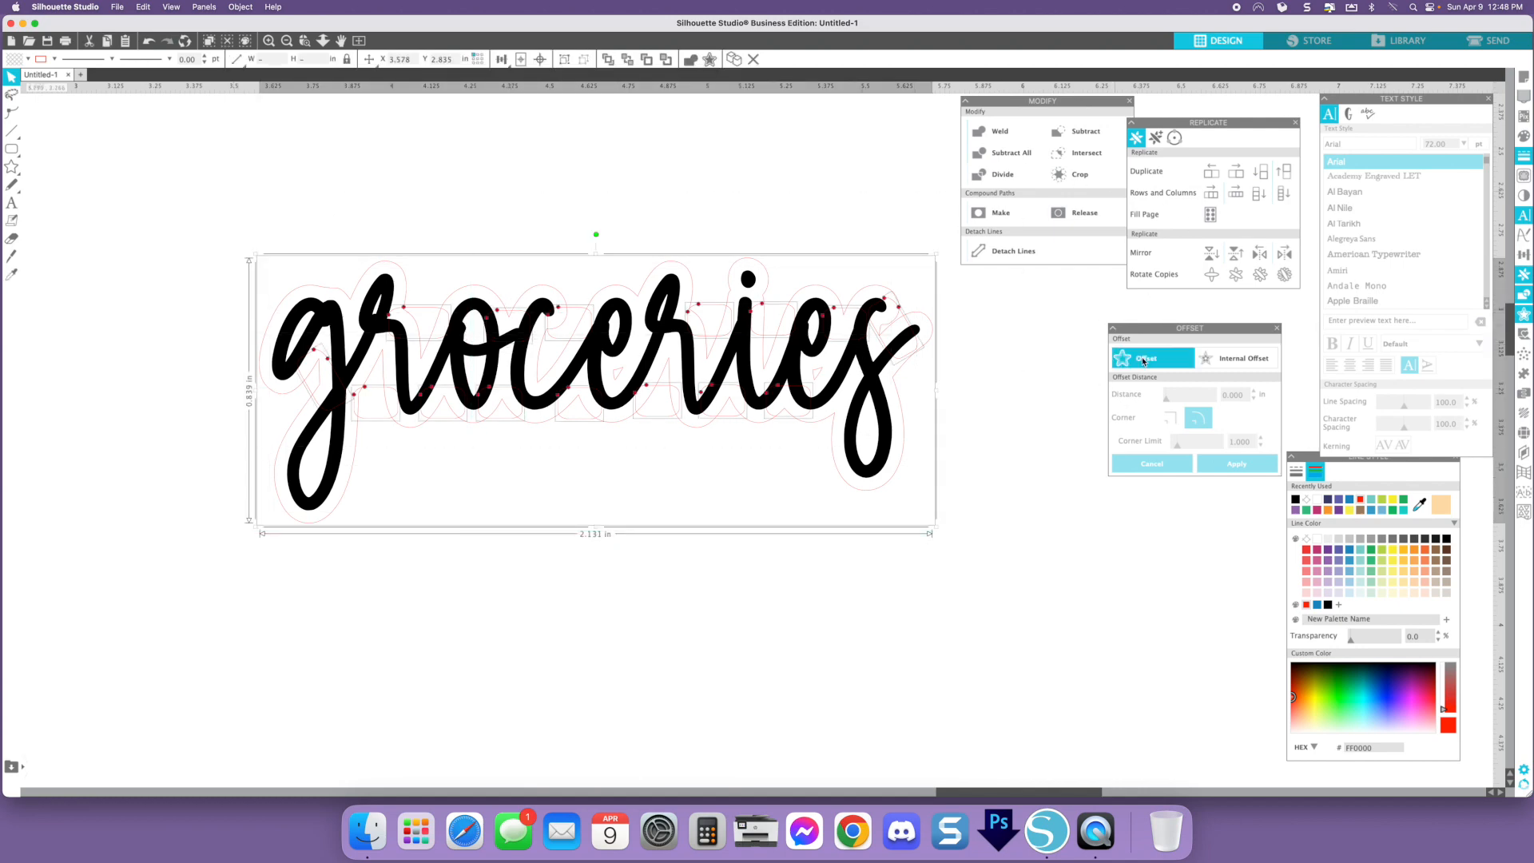
left_click(1000, 132)
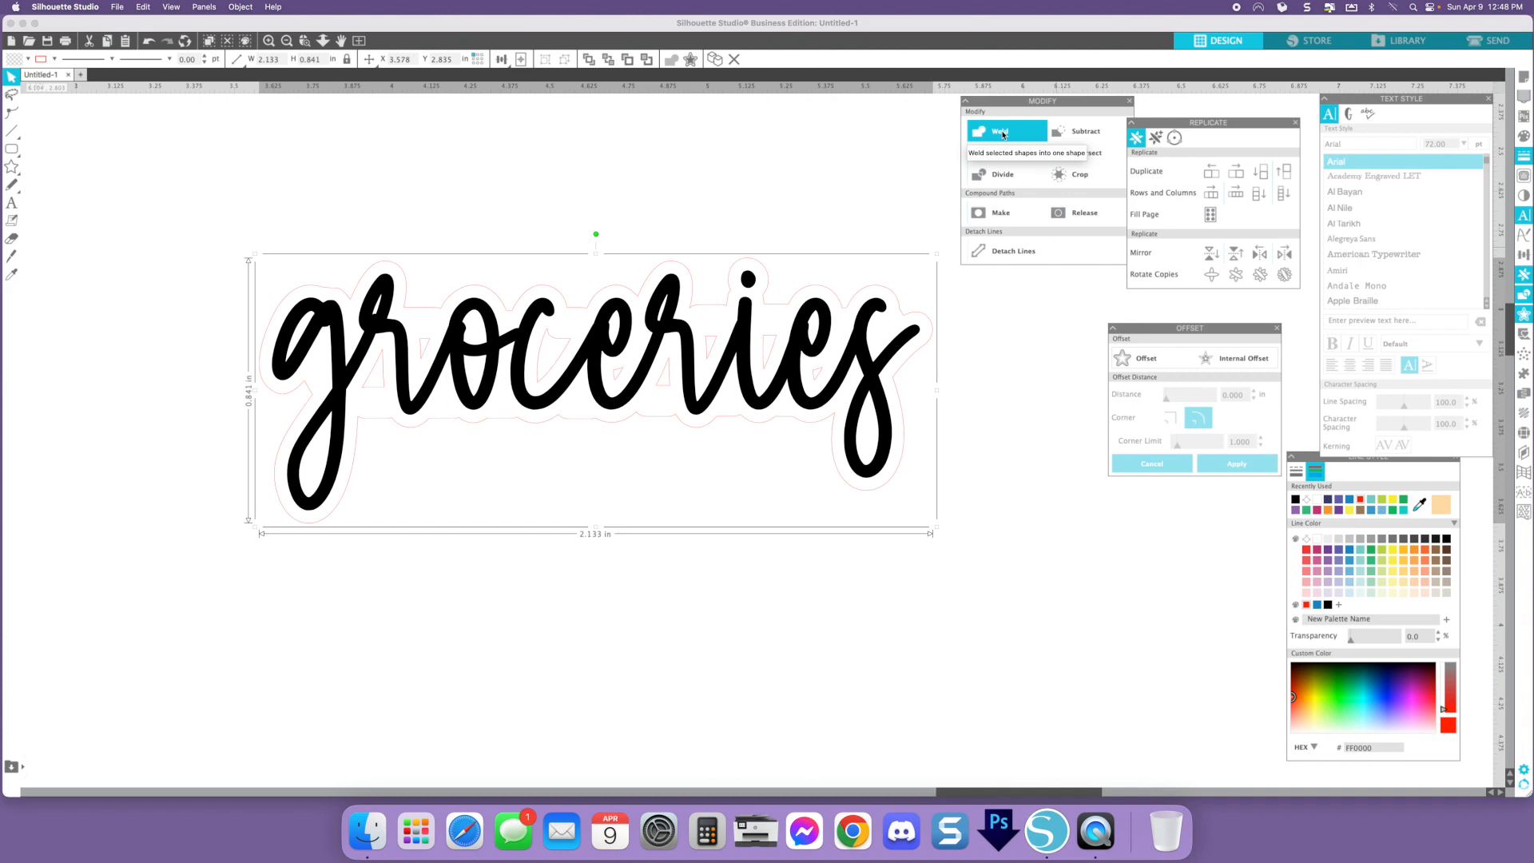
left_click(1002, 134)
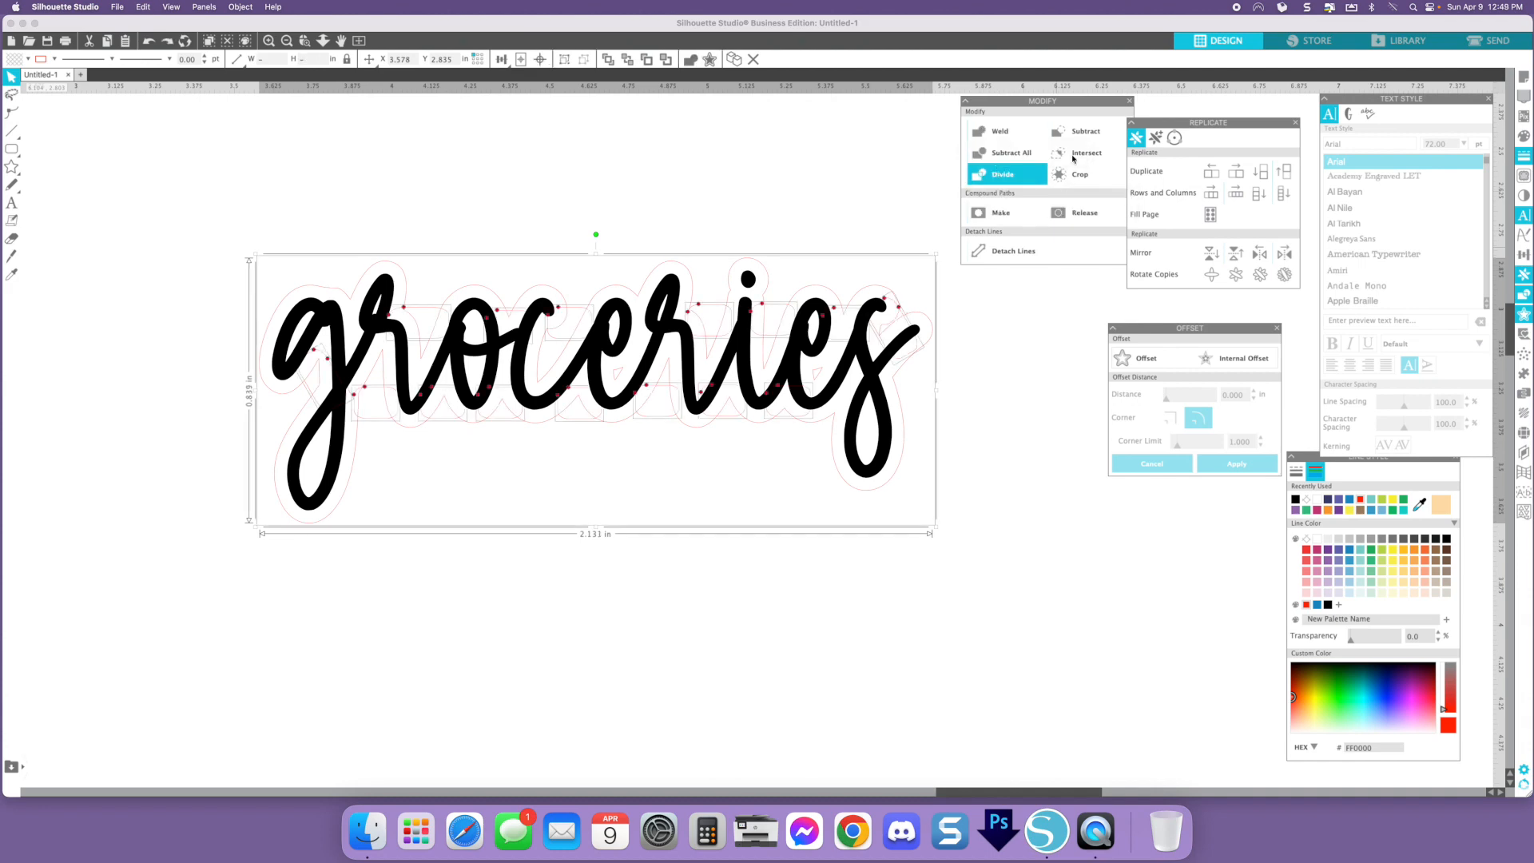
- Nudge the bridging rectangle into place, select all groceries pieces and weld them
left_click(766, 181)
left_click(685, 325)
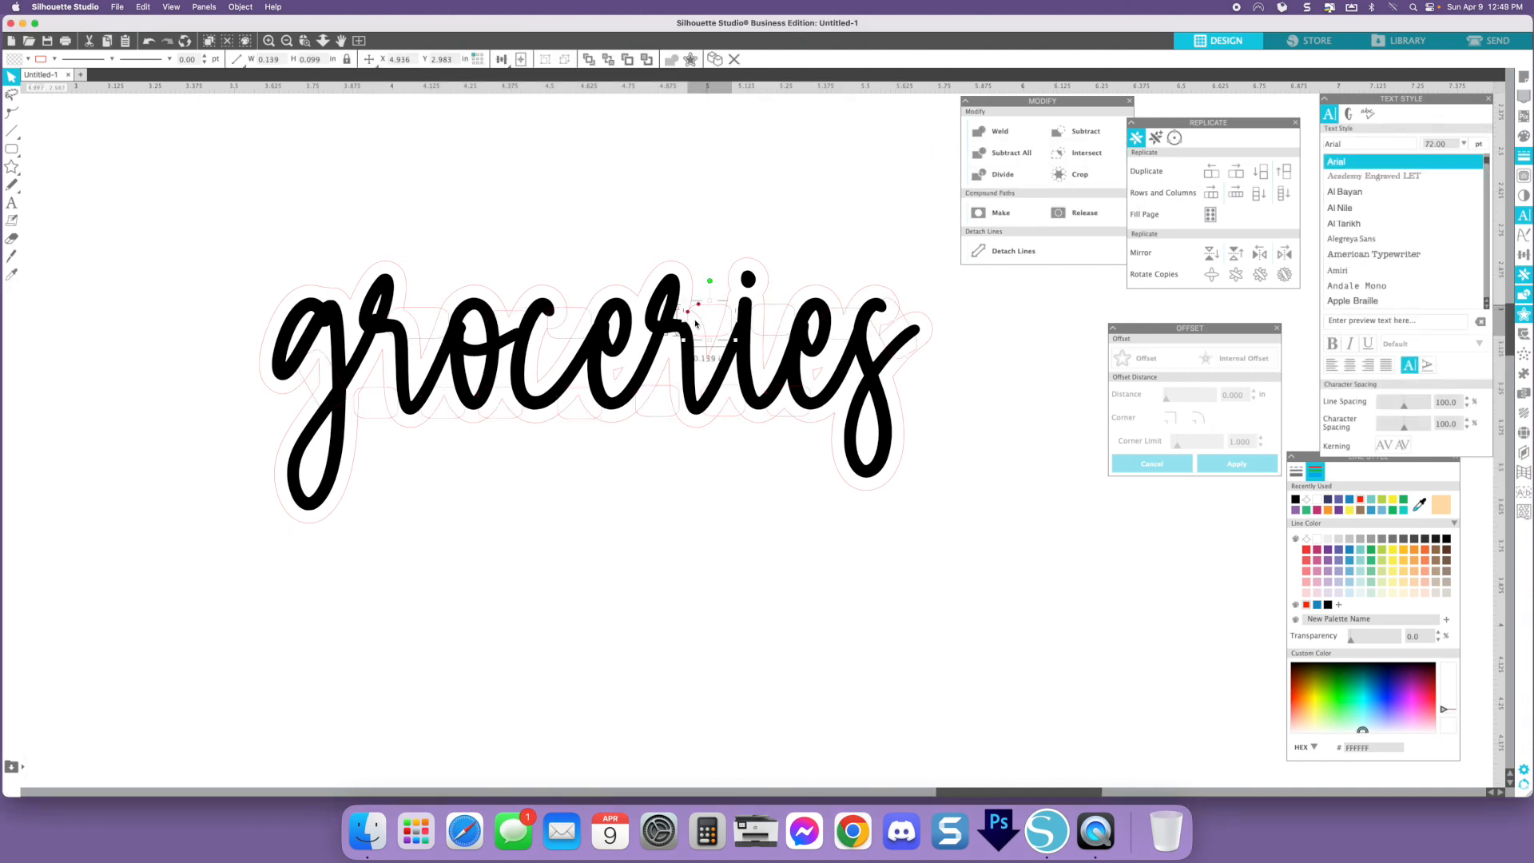
left_click_drag(683, 322, 675, 323)
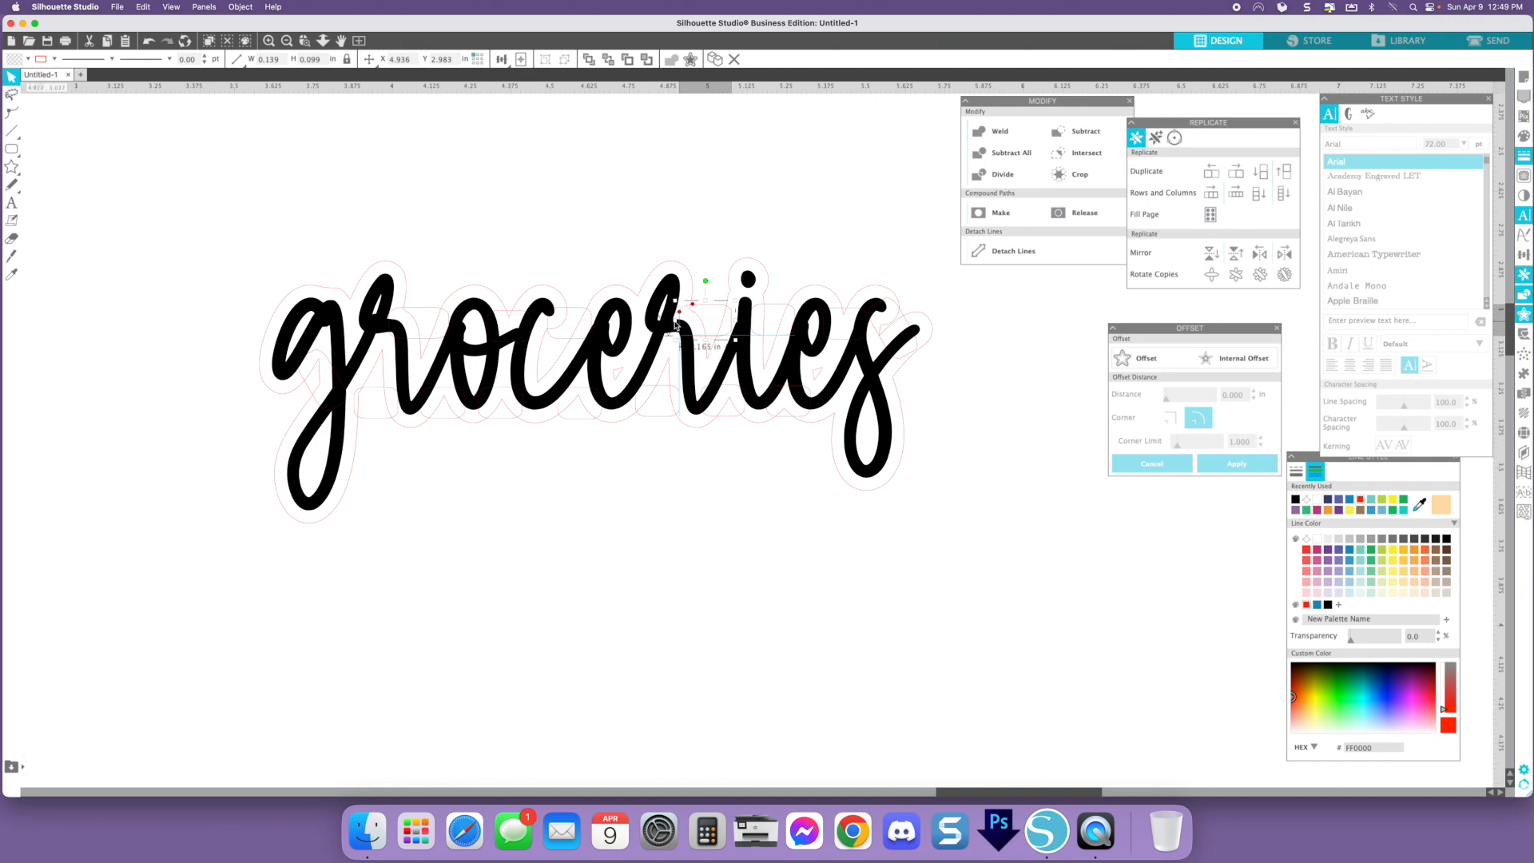
left_click(390, 240)
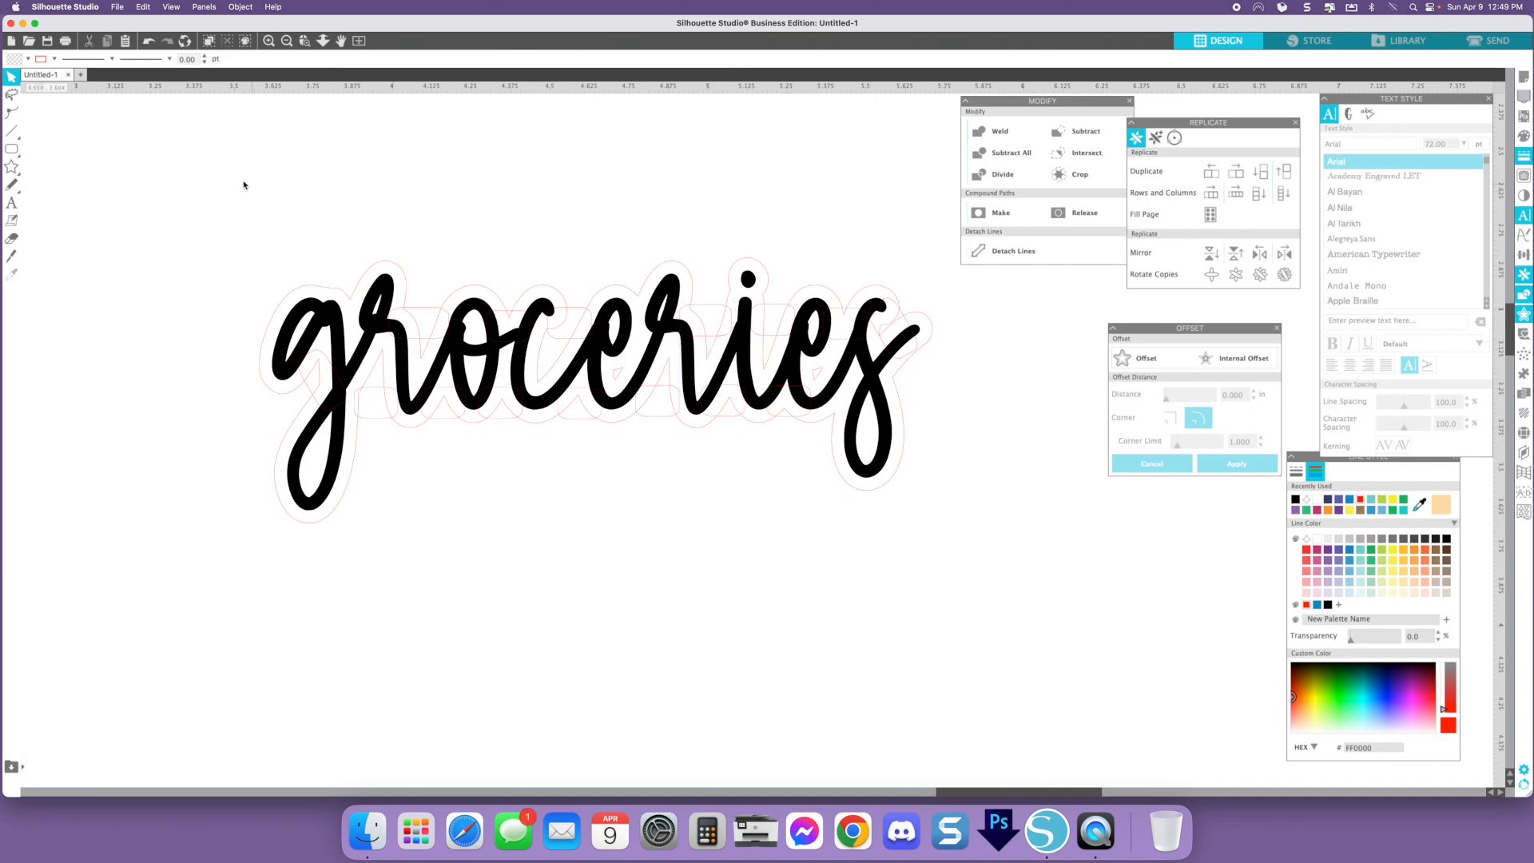
left_click_drag(203, 167, 936, 549)
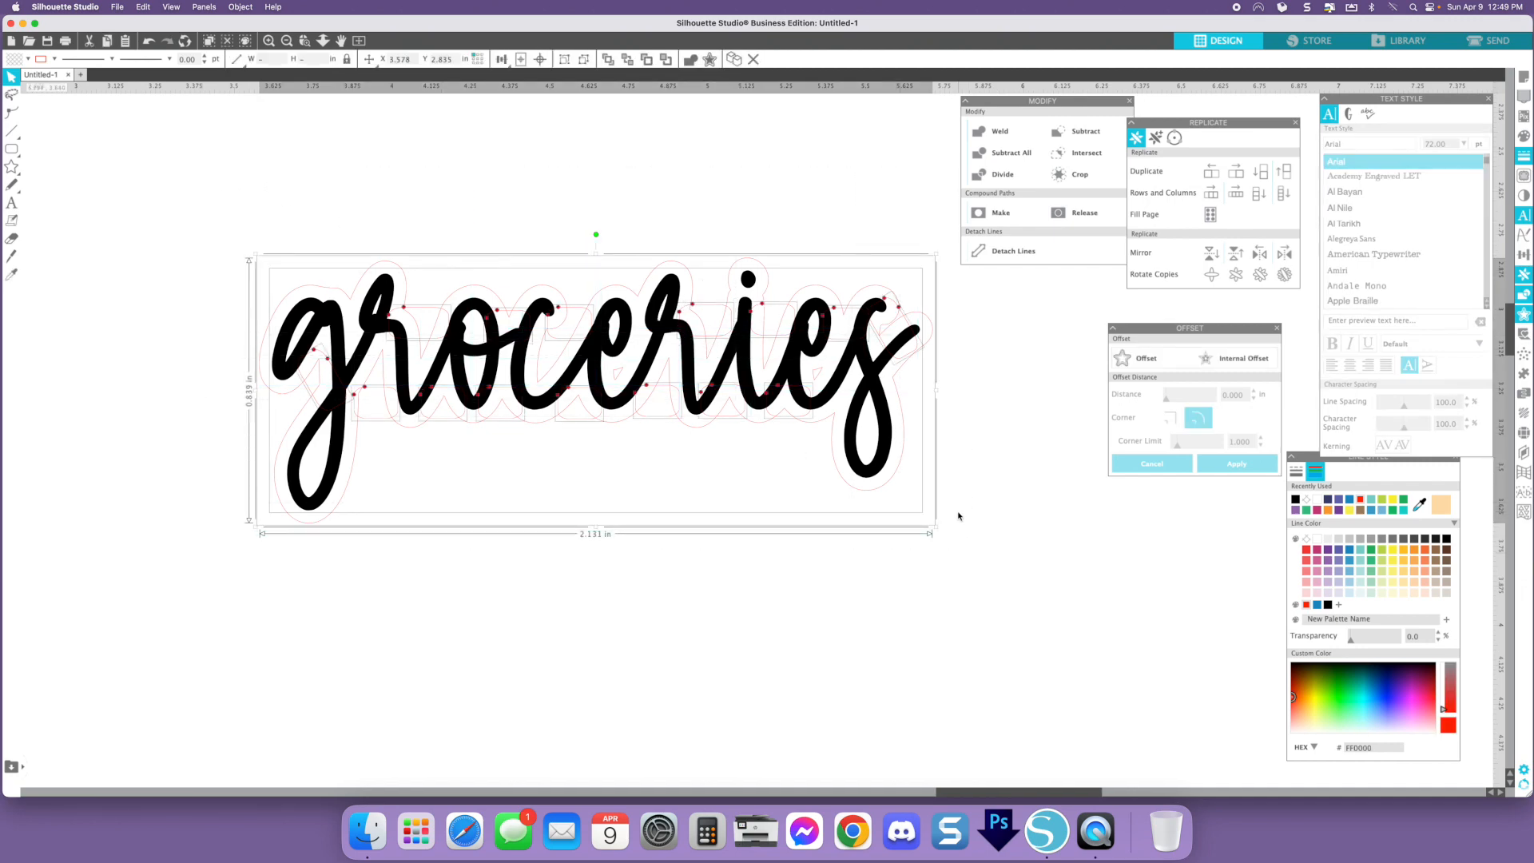
left_click(1006, 133)
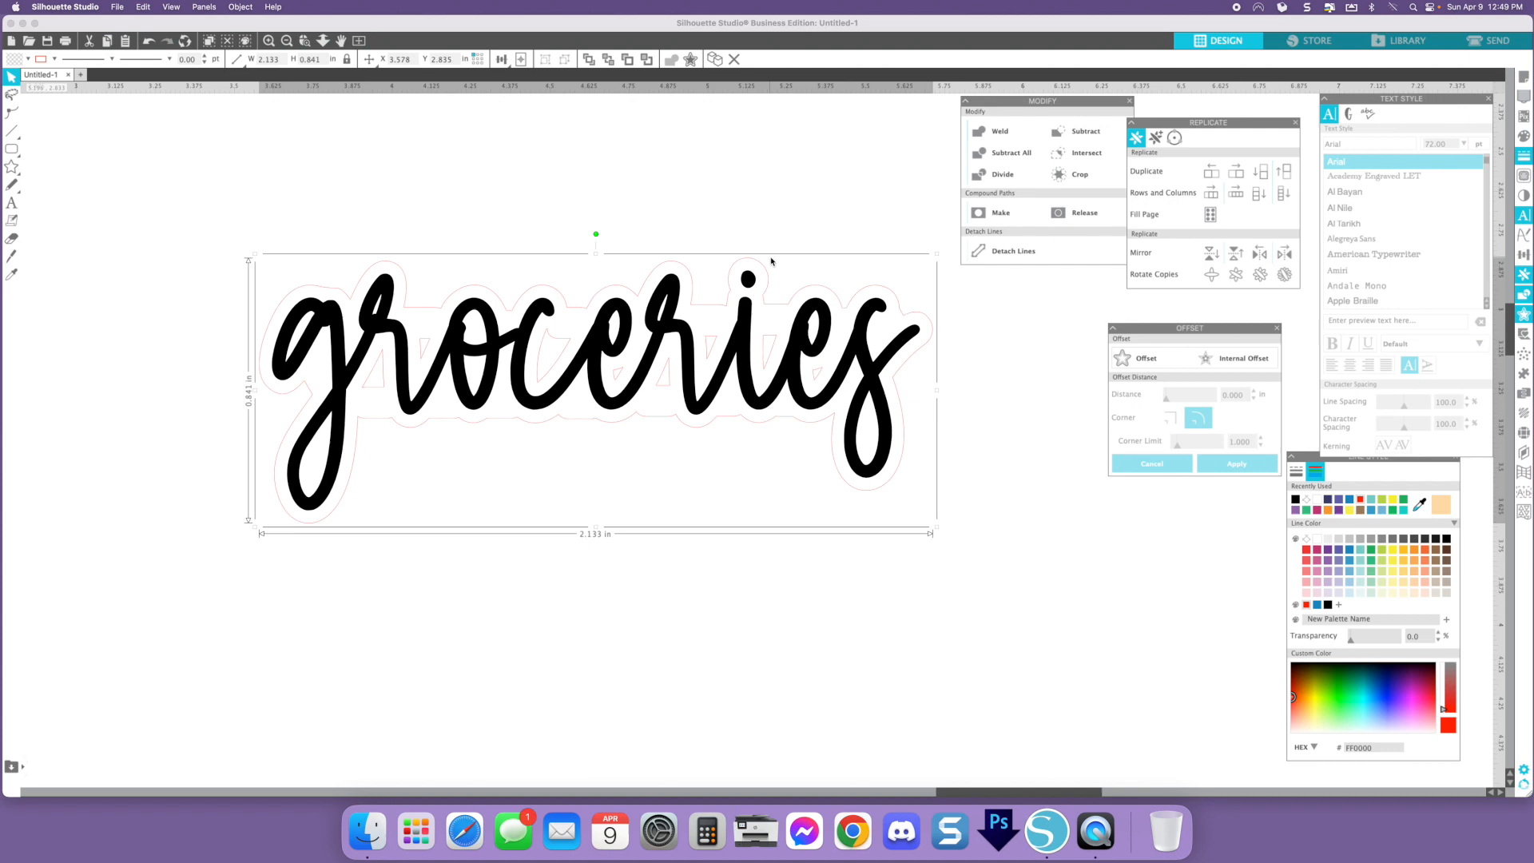
- Check the welded groceries sticker by selecting its parts individually
right_click(761, 266)
left_click(815, 500)
left_click_drag(248, 210, 1034, 548)
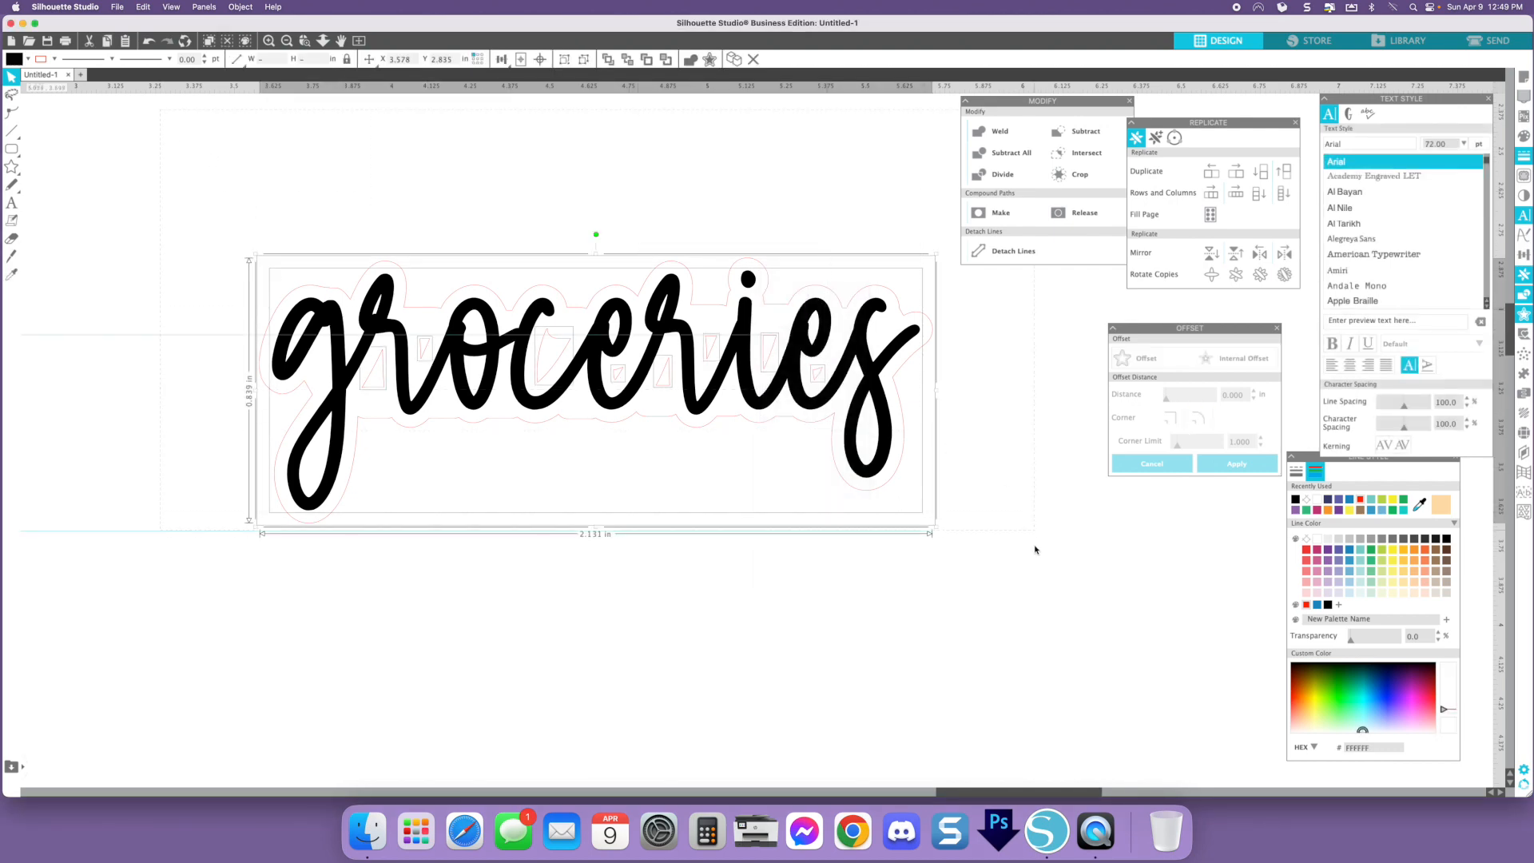
left_click(871, 293)
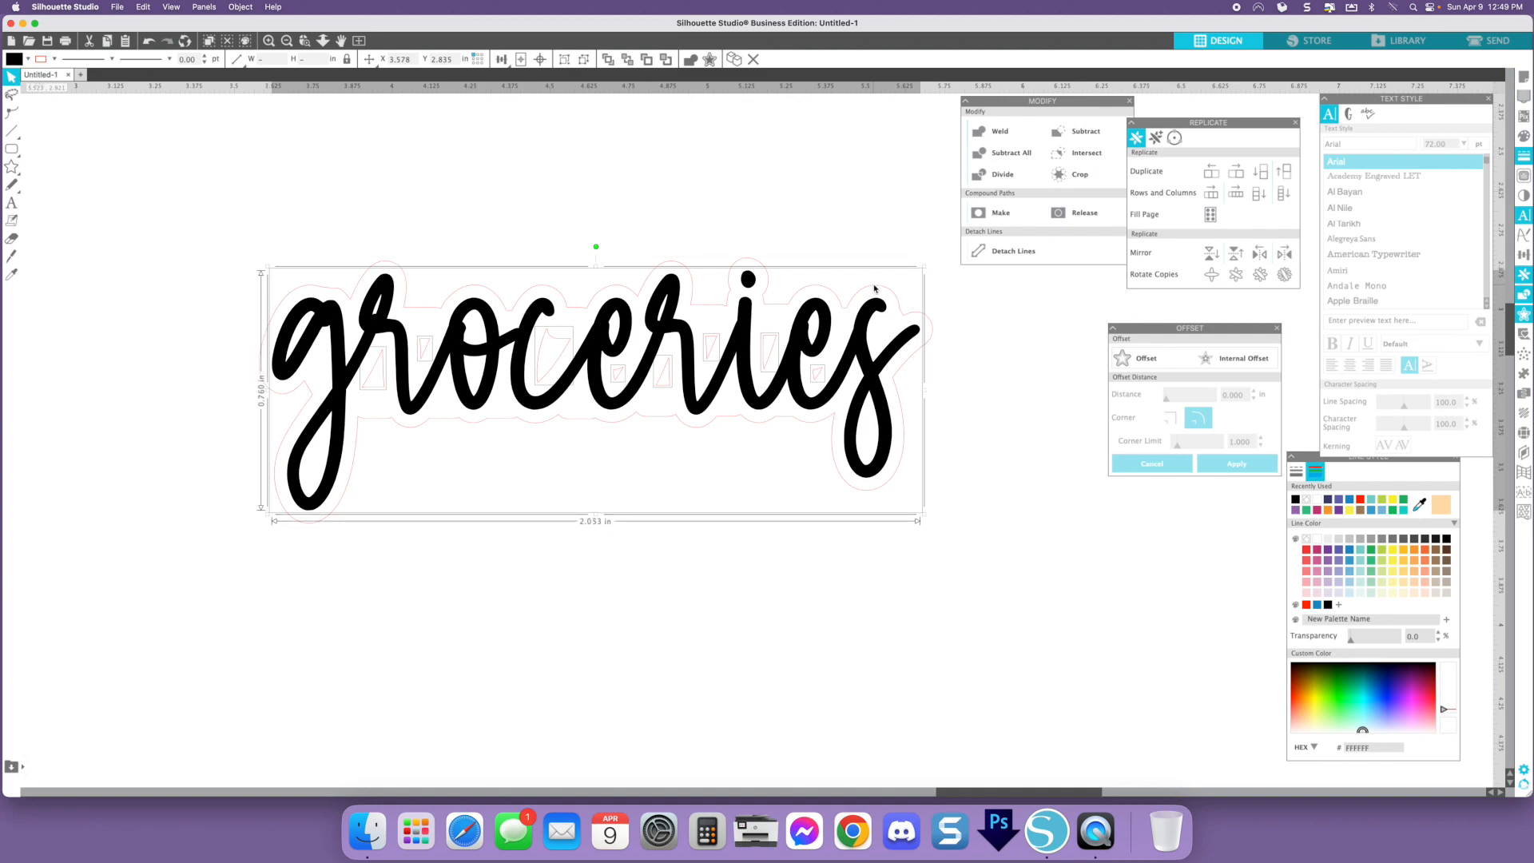
left_click(865, 337)
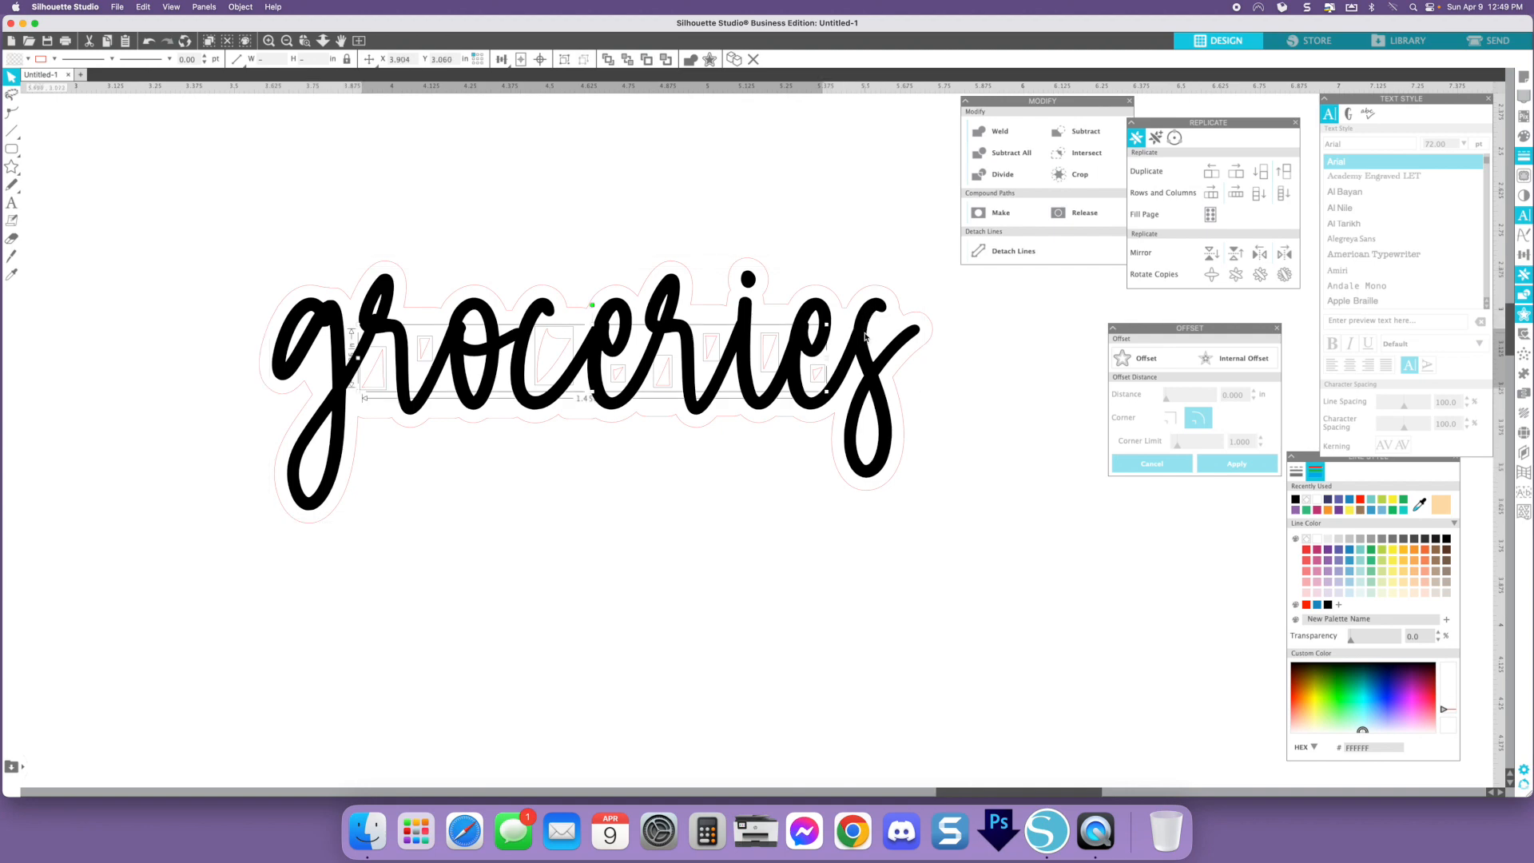
left_click(956, 369)
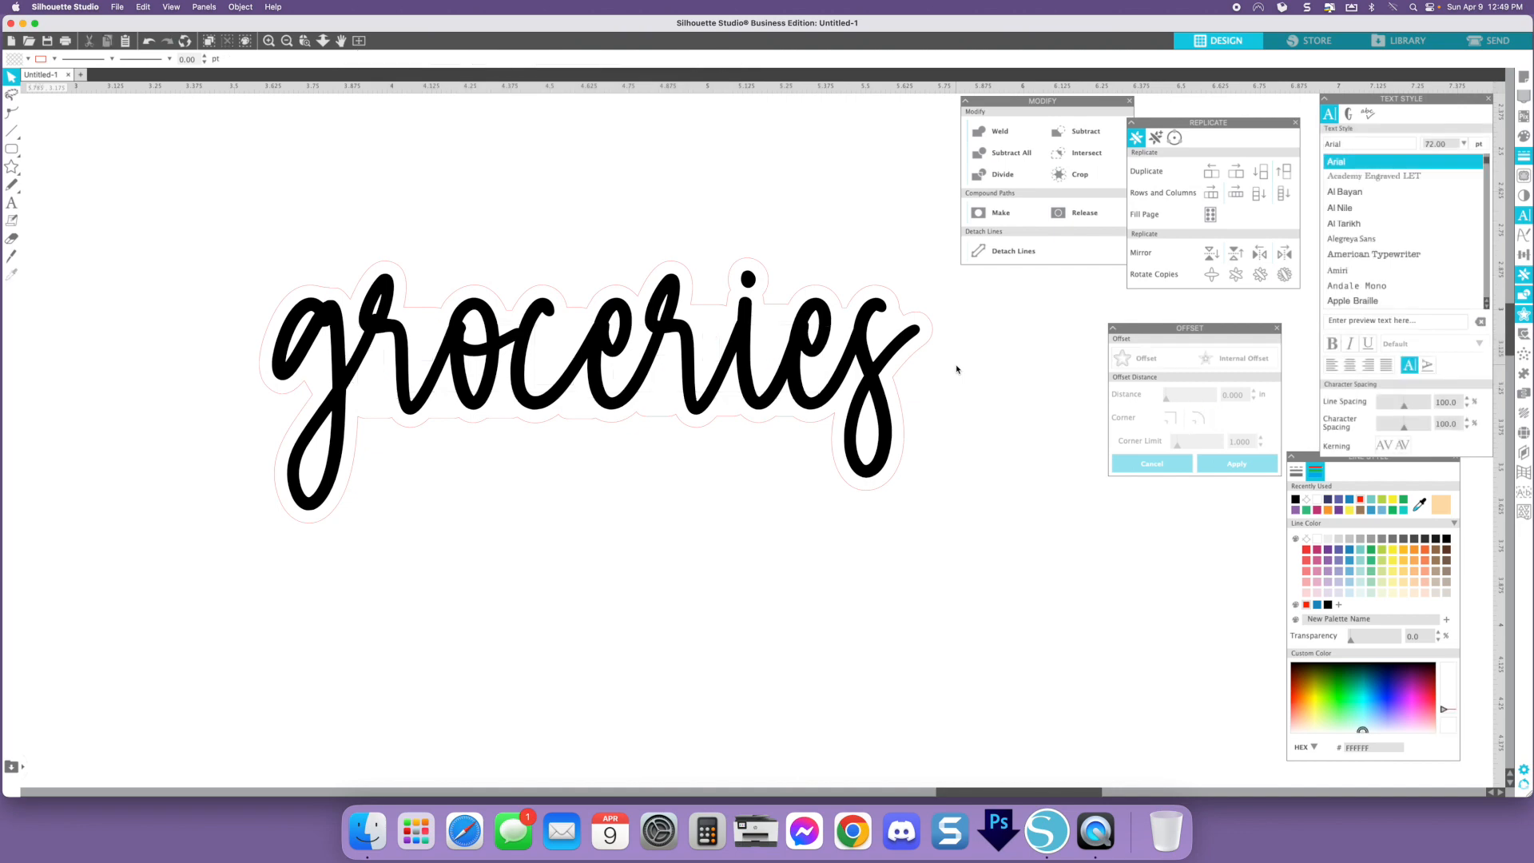
scroll(956, 369, "up", 2)
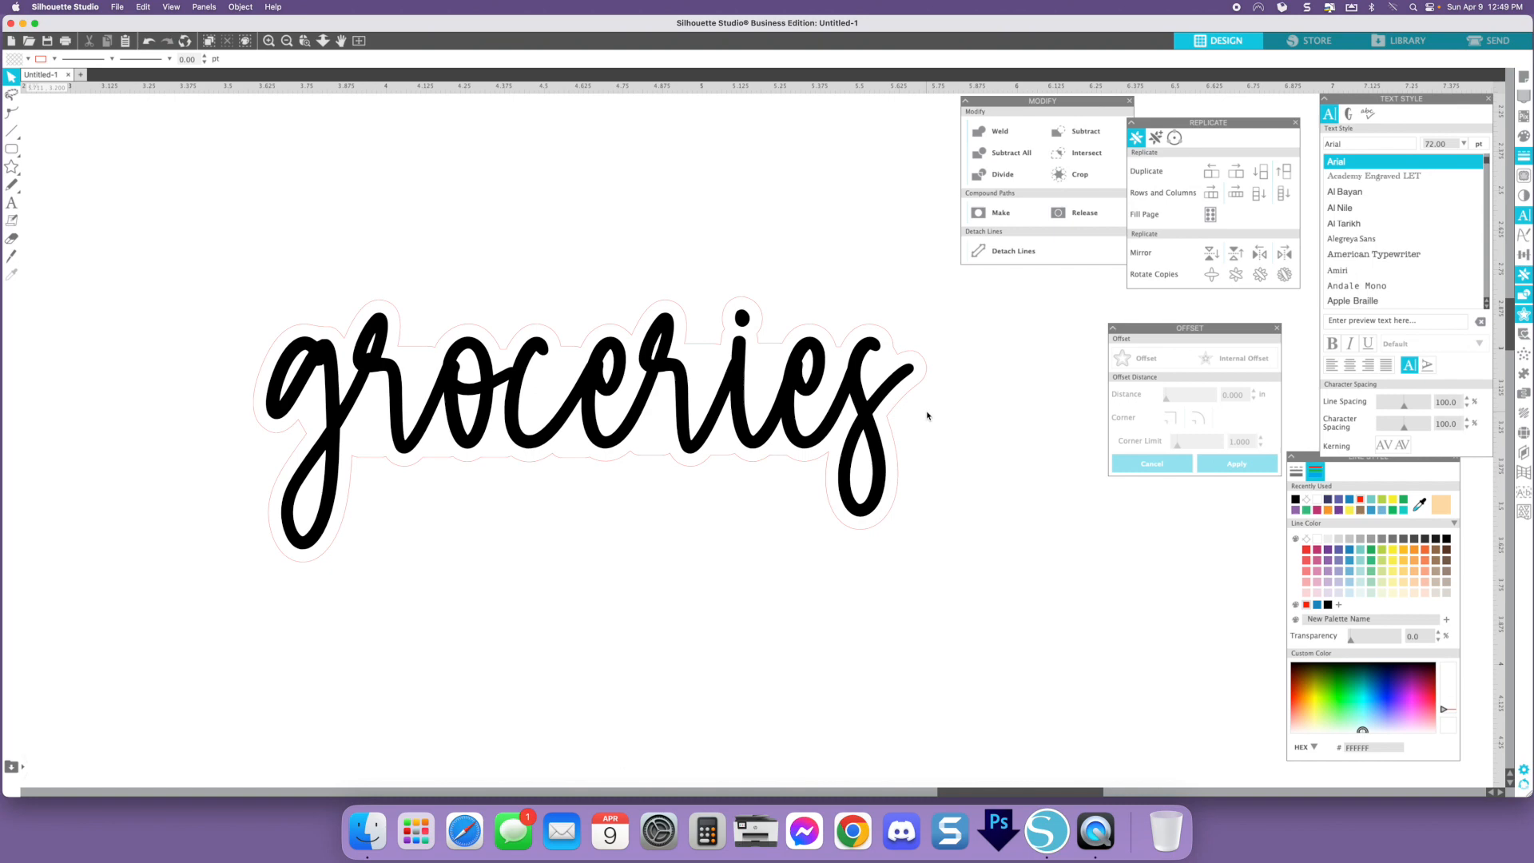
left_click(567, 355)
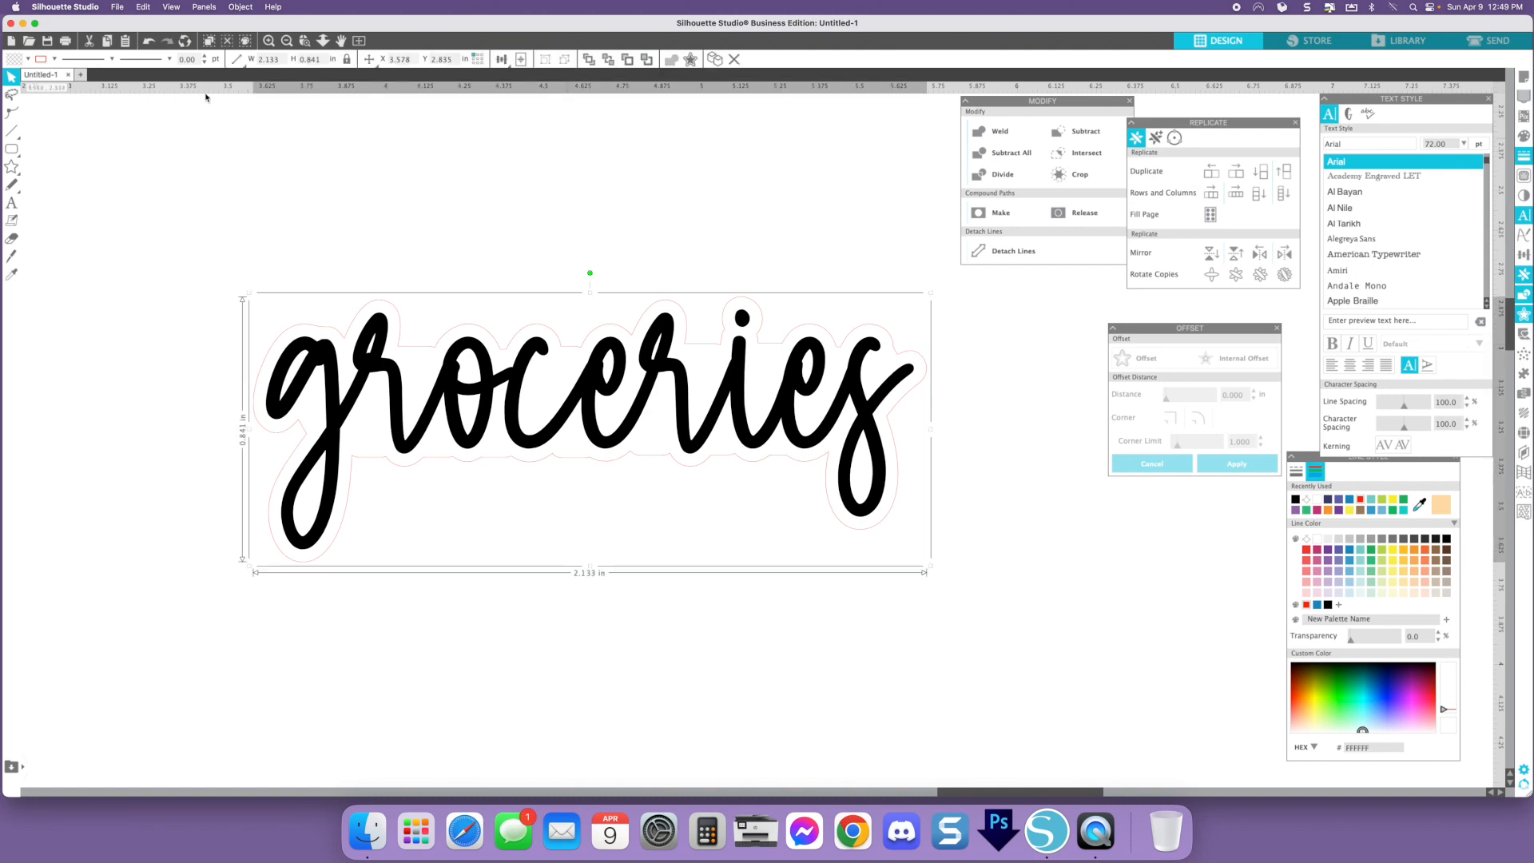
- Zoom in and edit the nodes where the bridging rectangle joins the offset outline, smoothing them
left_click(268, 42)
left_click(268, 41)
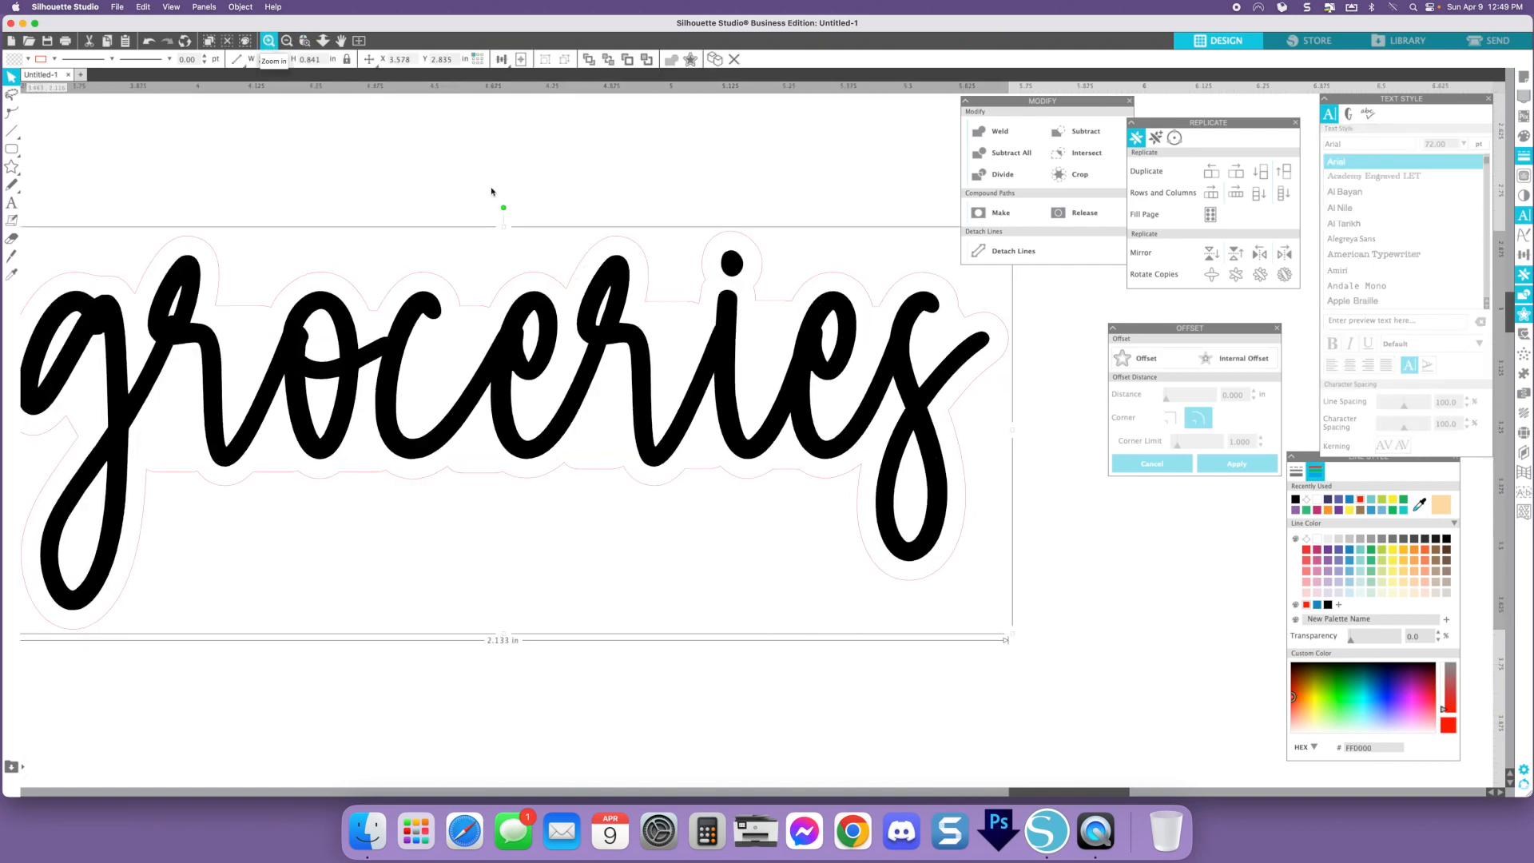
left_click_drag(471, 184, 580, 283)
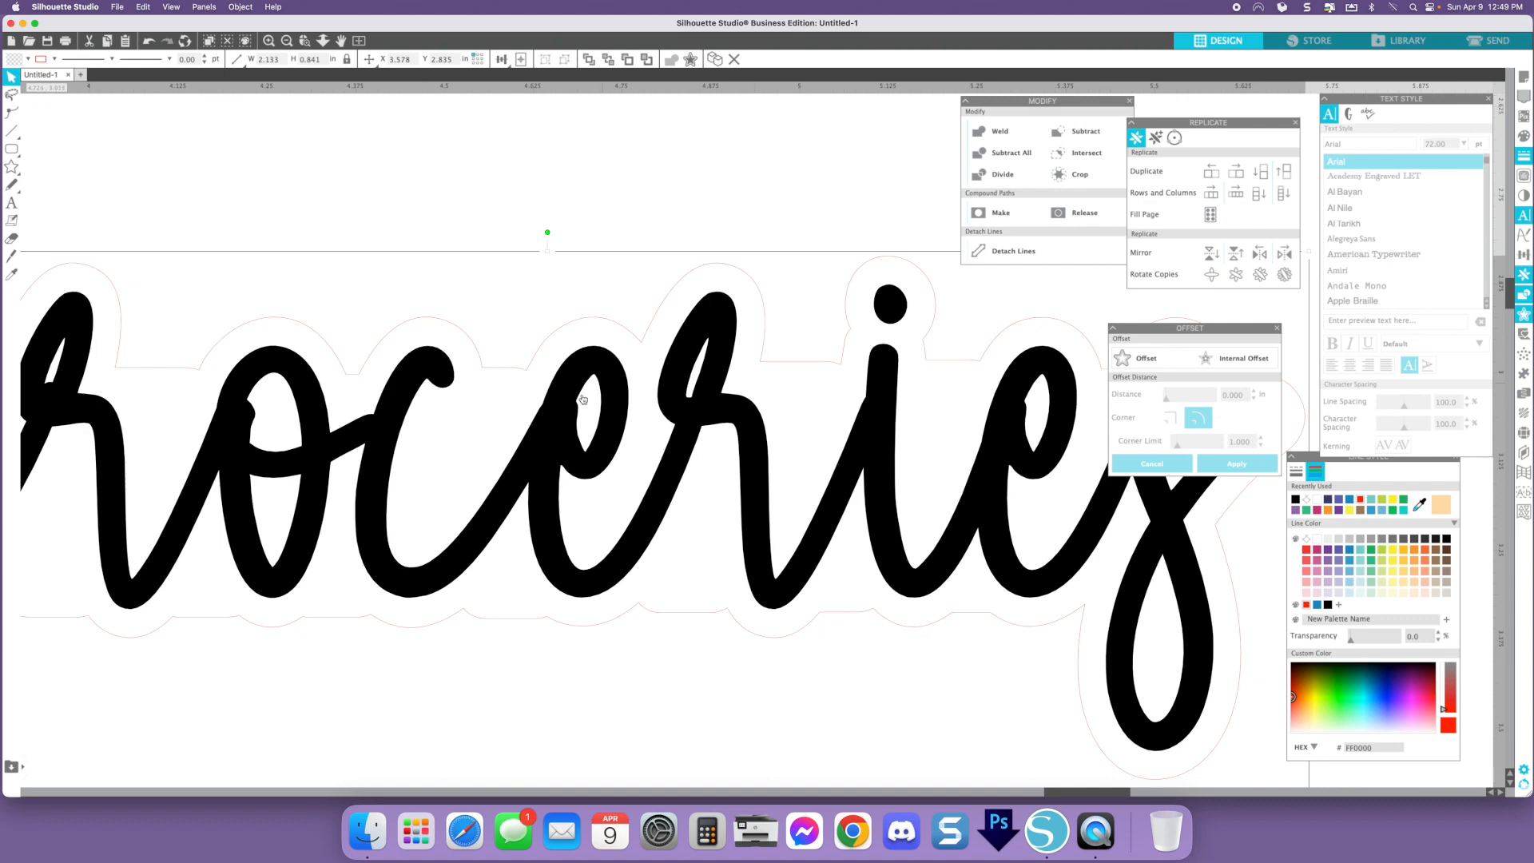
left_click(269, 41)
left_click(269, 42)
double_click(668, 235)
left_click_drag(556, 122, 562, 124)
left_click_drag(667, 241, 666, 236)
left_click(399, 302)
key("Delete")
left_click(380, 299)
left_click(408, 305)
left_click(1360, 193)
key("super+z")
double_click(407, 305)
left_click_drag(380, 299, 400, 306)
left_click(408, 304)
left_click(1360, 193)
left_click(391, 236)
- Scale the groceries sticker down to about 0.57 in wide and move it below the TODAY row at the left
left_click(287, 42)
left_click(286, 41)
left_click(287, 42)
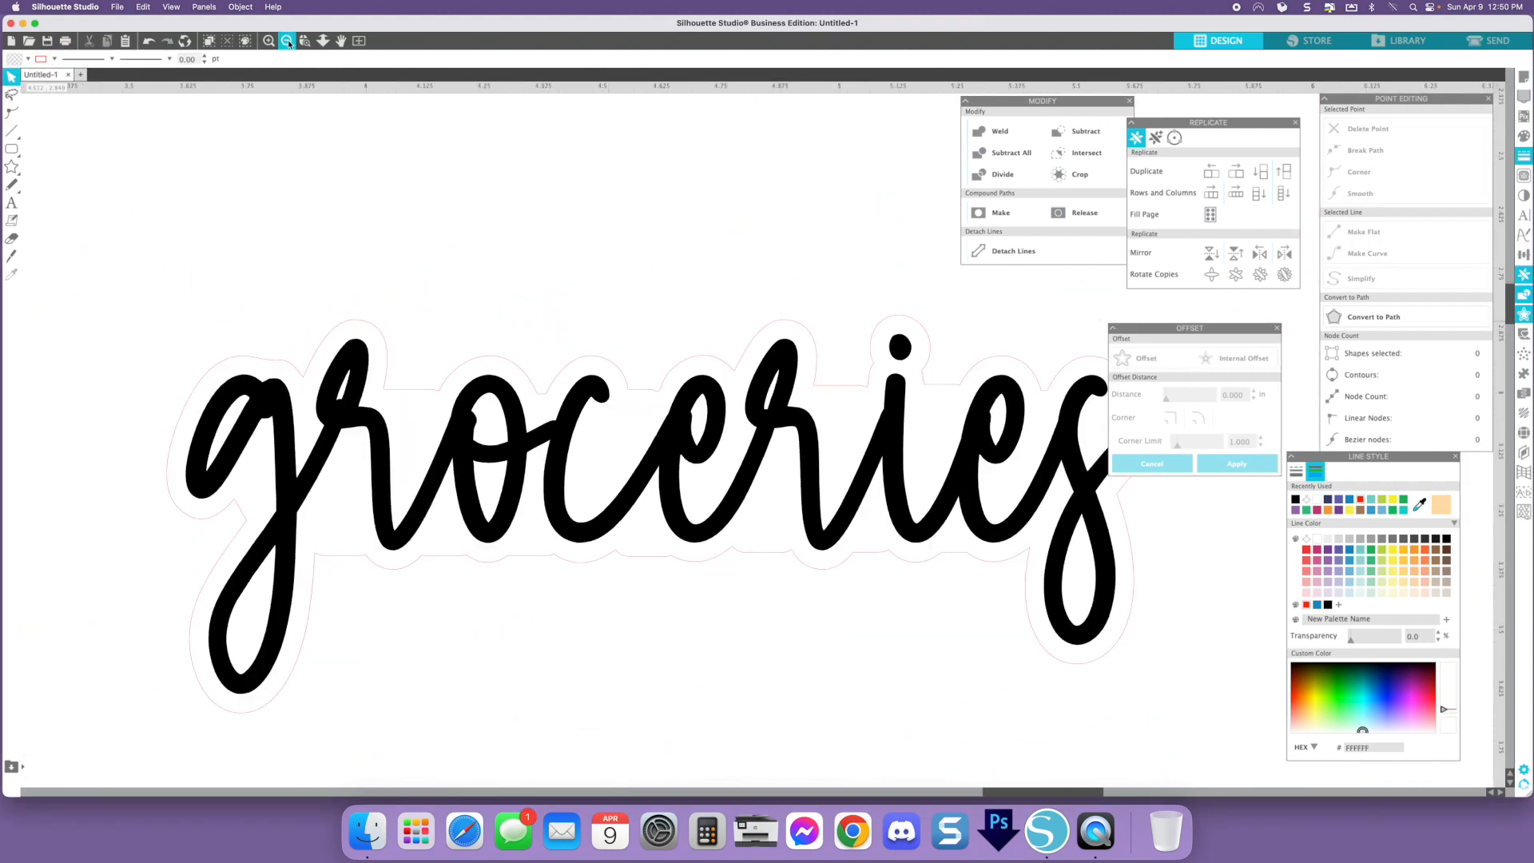
left_click(287, 42)
key("super+a")
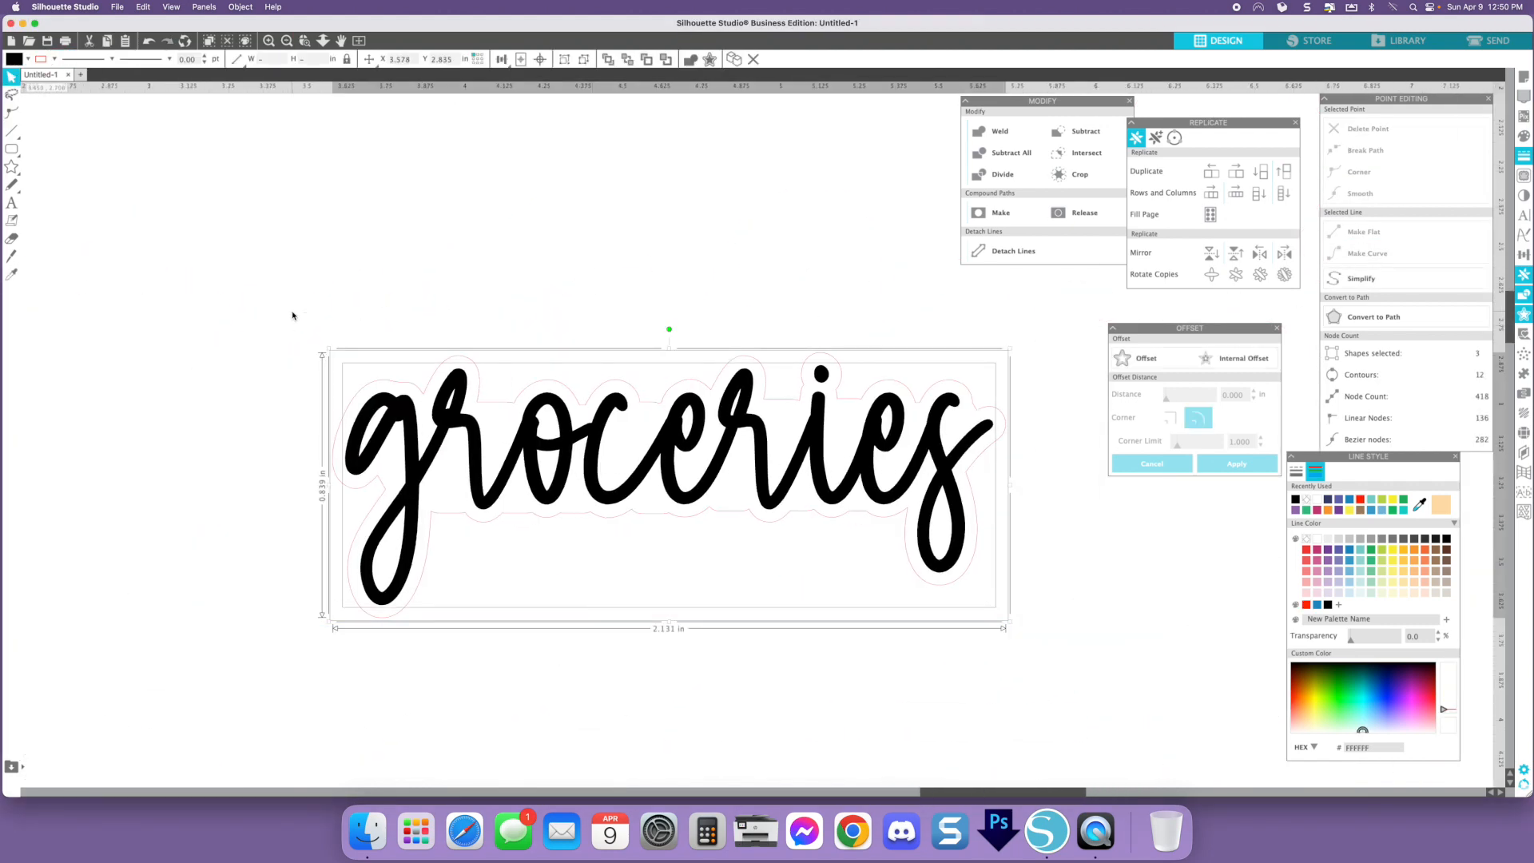
scroll(292, 316, "down", 5)
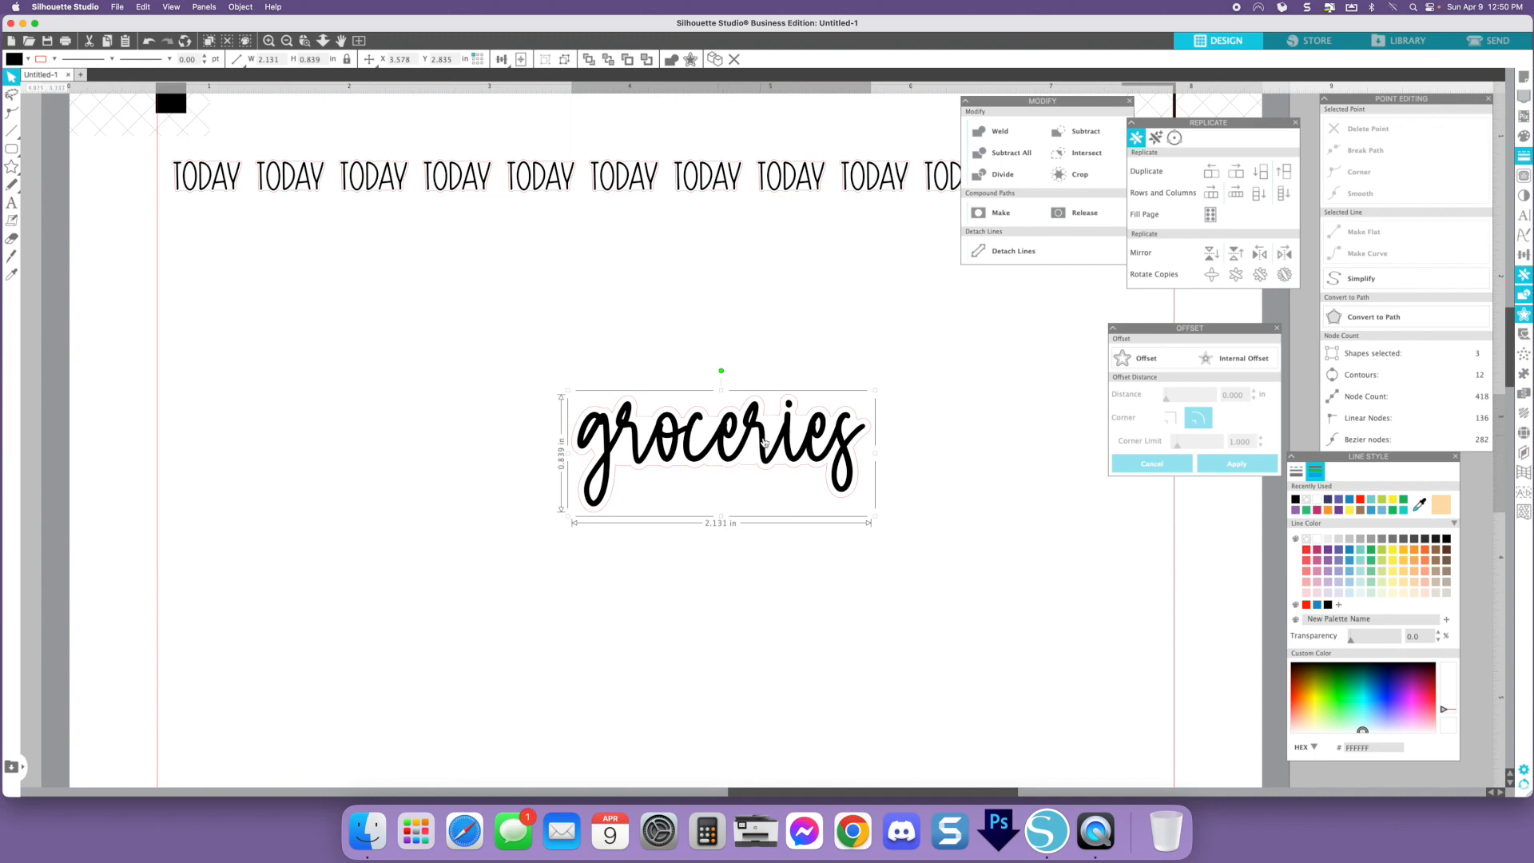
left_click_drag(876, 517, 751, 467)
scroll(723, 478, "down", 1)
scroll(723, 477, "left", 1)
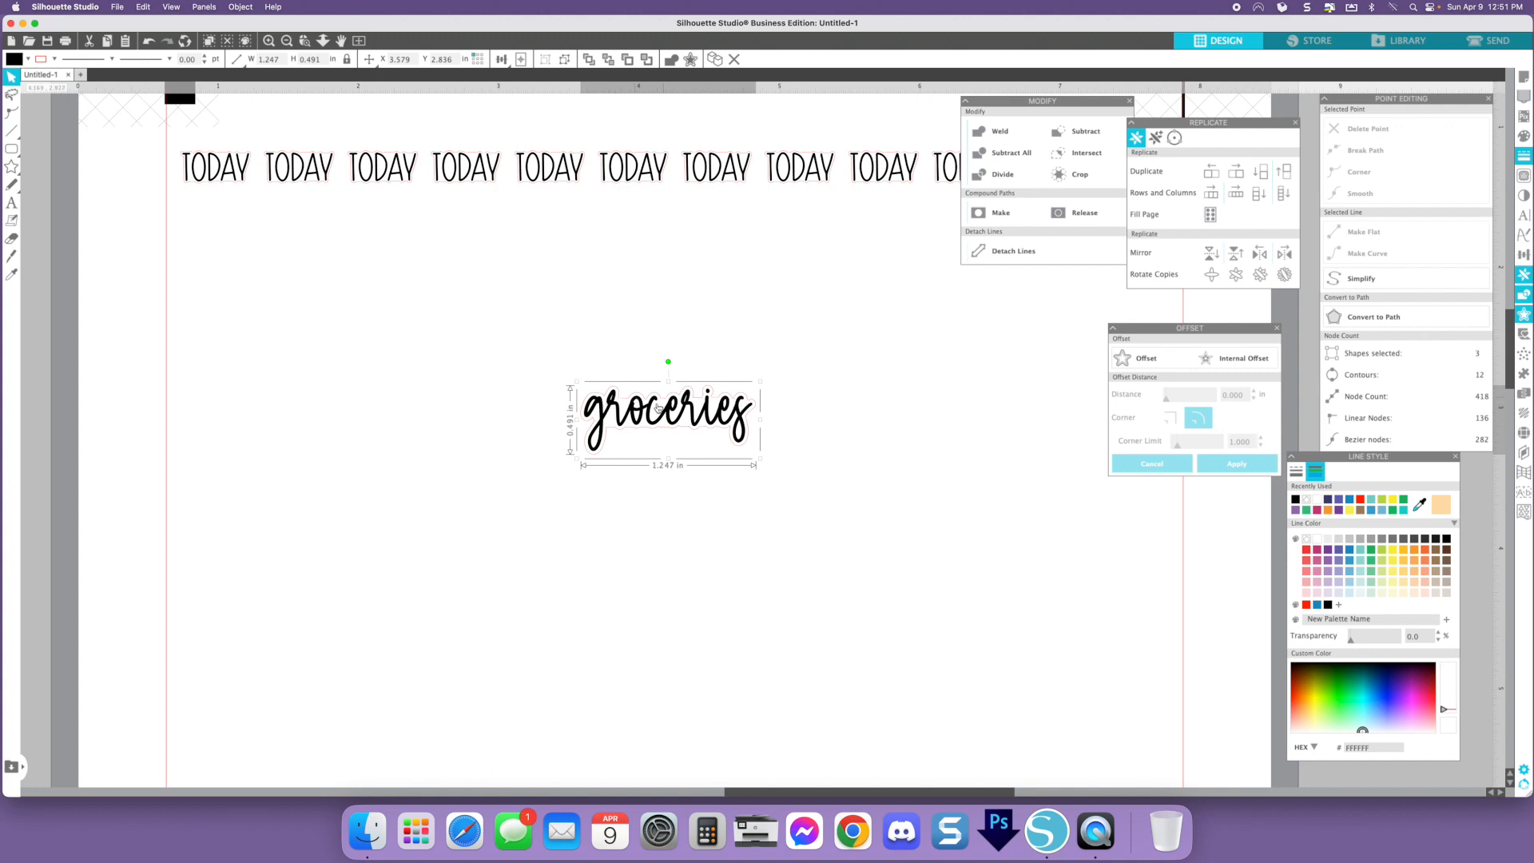
left_click_drag(756, 461, 652, 482)
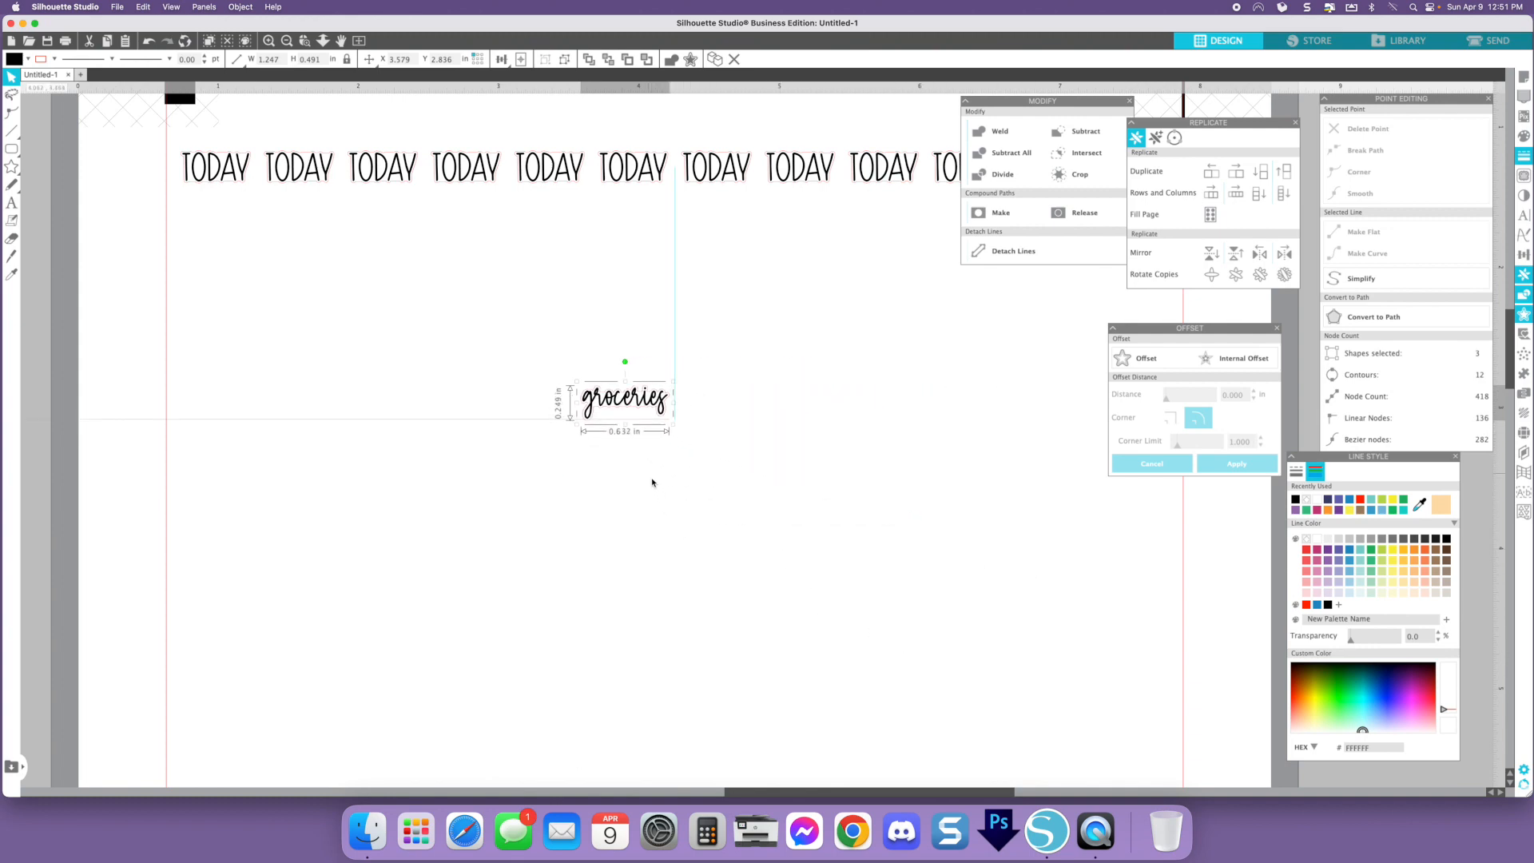
left_click_drag(652, 483, 644, 470)
left_click_drag(636, 405, 236, 256)
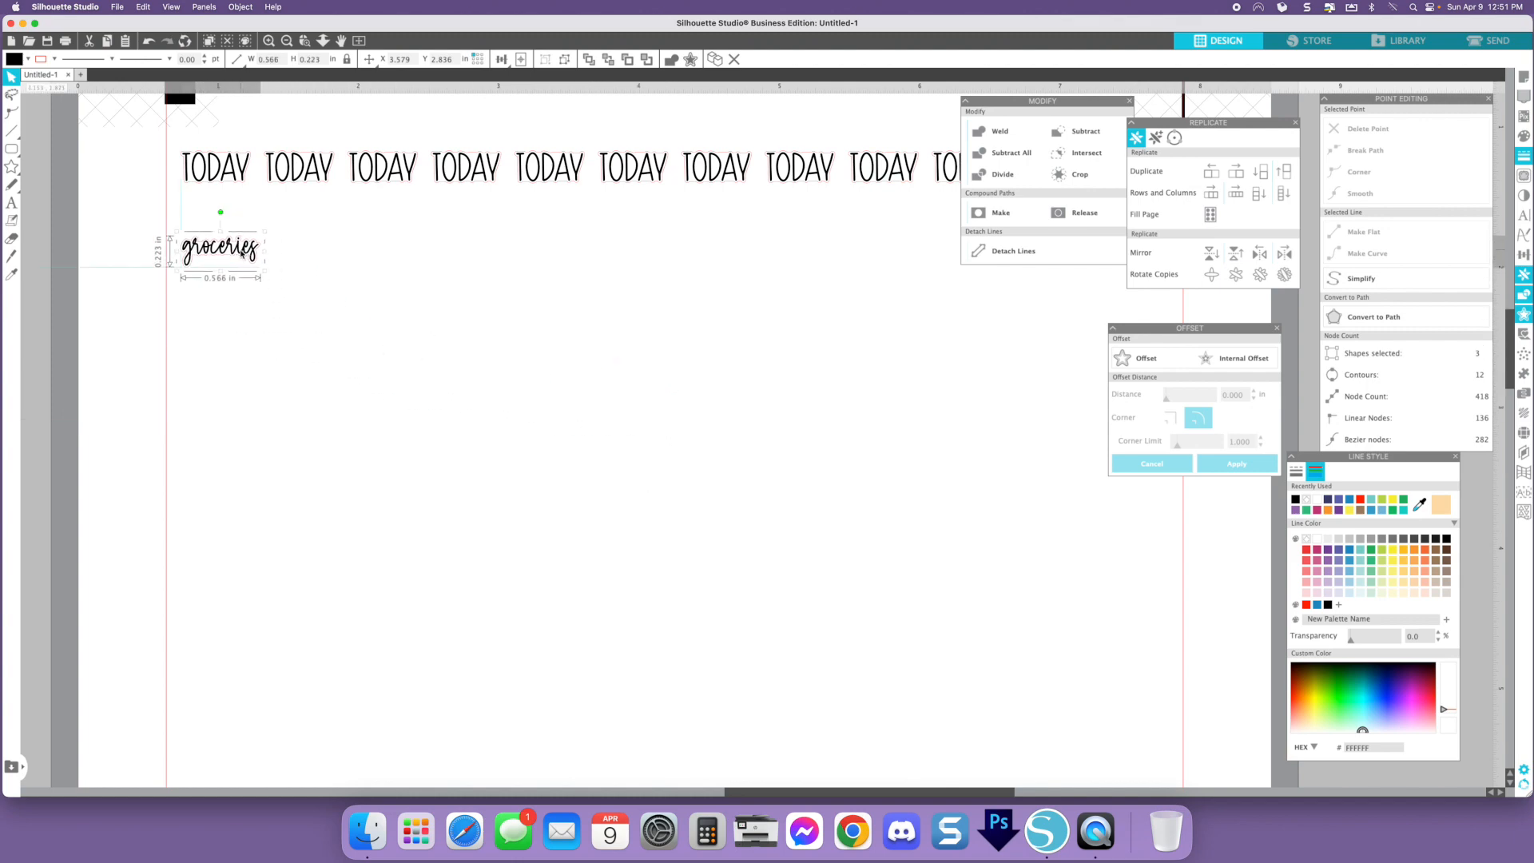
- Fill the page with copies of the groceries sticker
left_click(1242, 175)
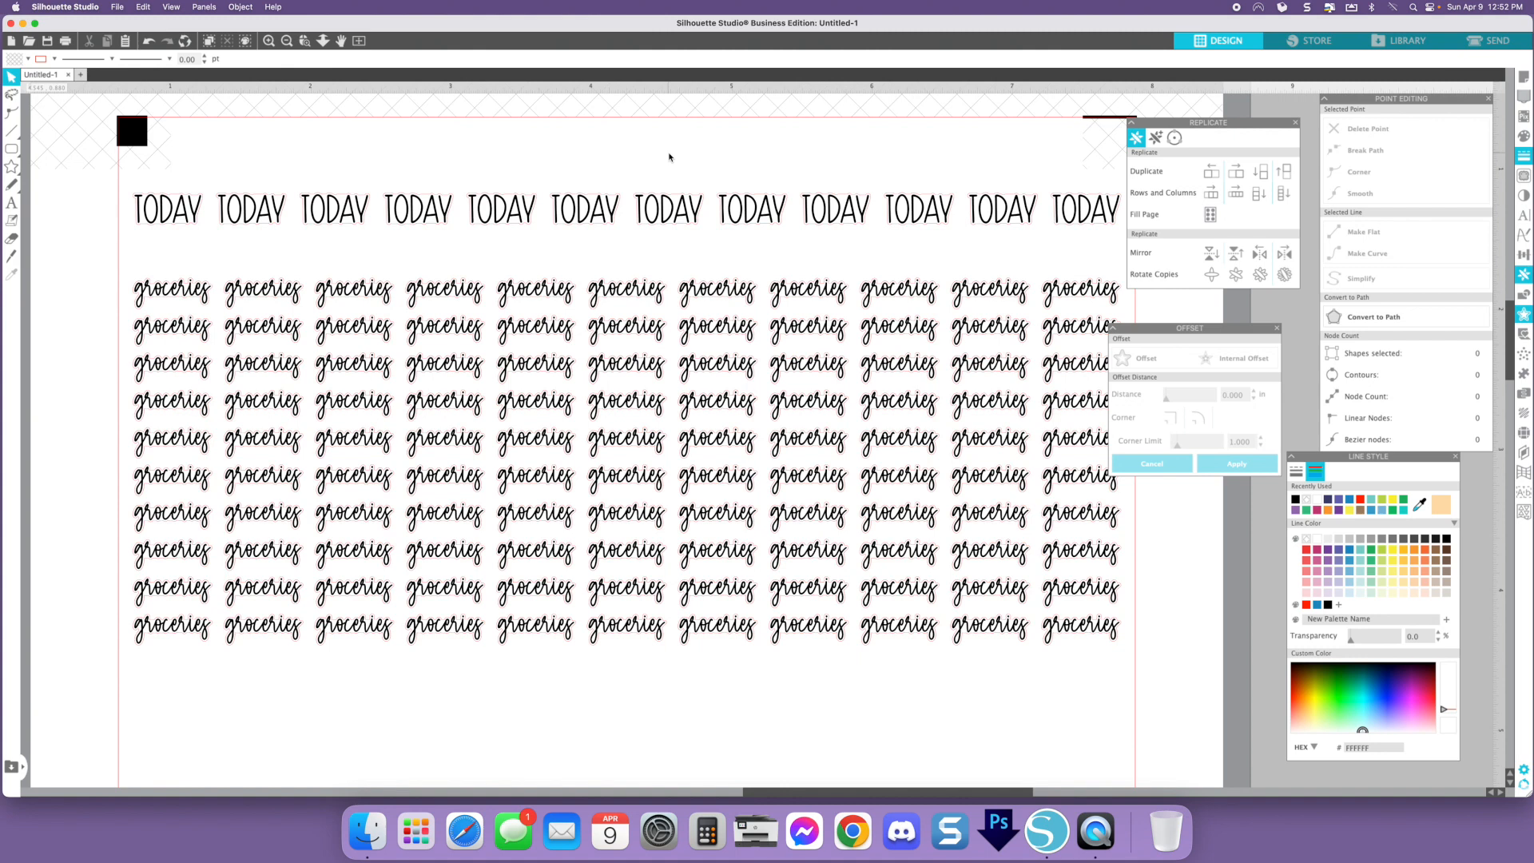
scroll(670, 159, "down", 2)
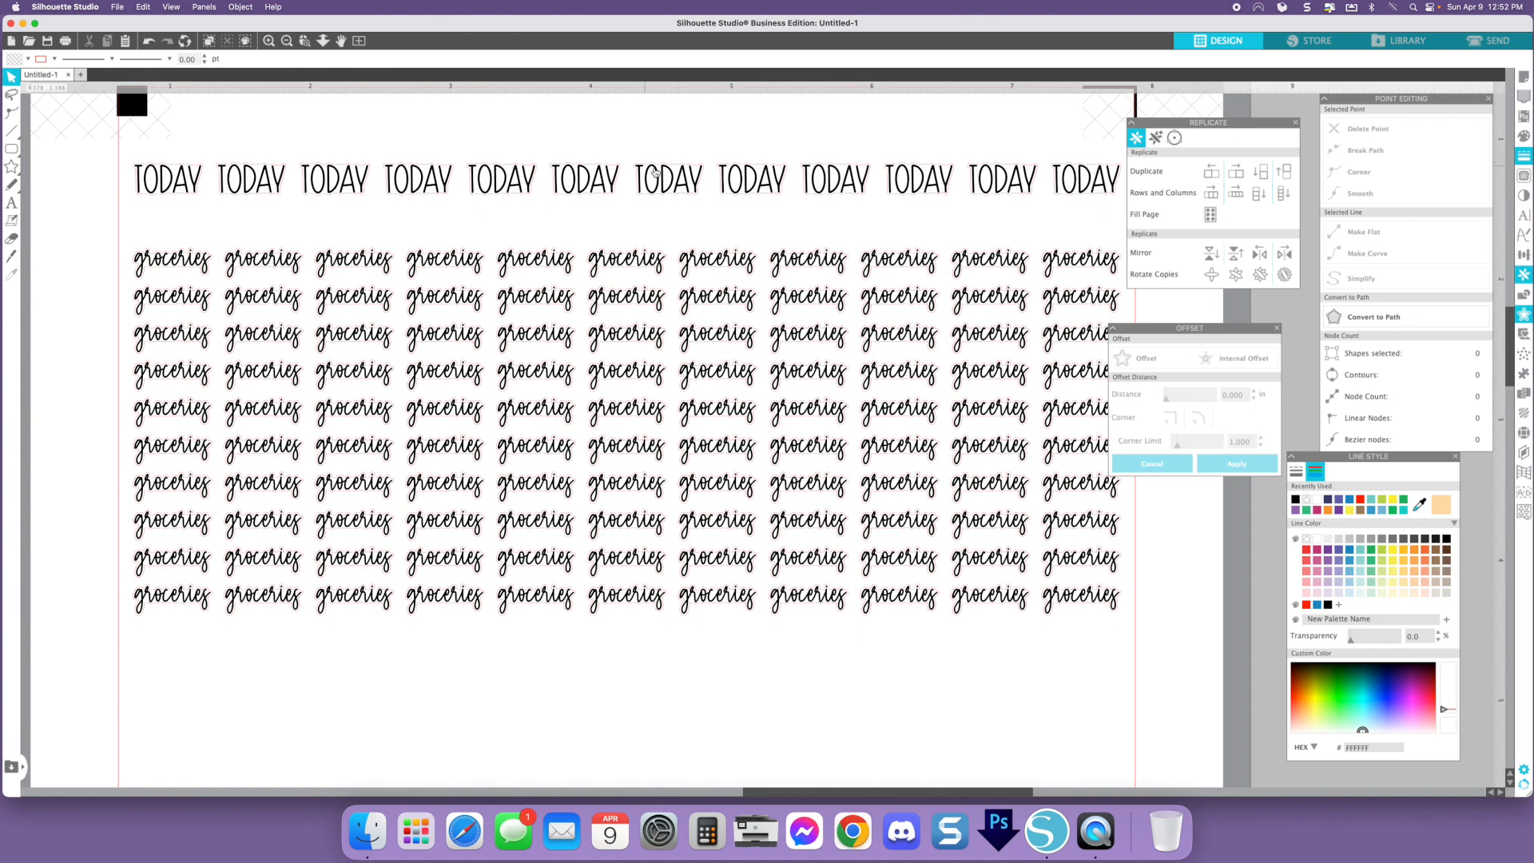
scroll(655, 172, "up", 2)
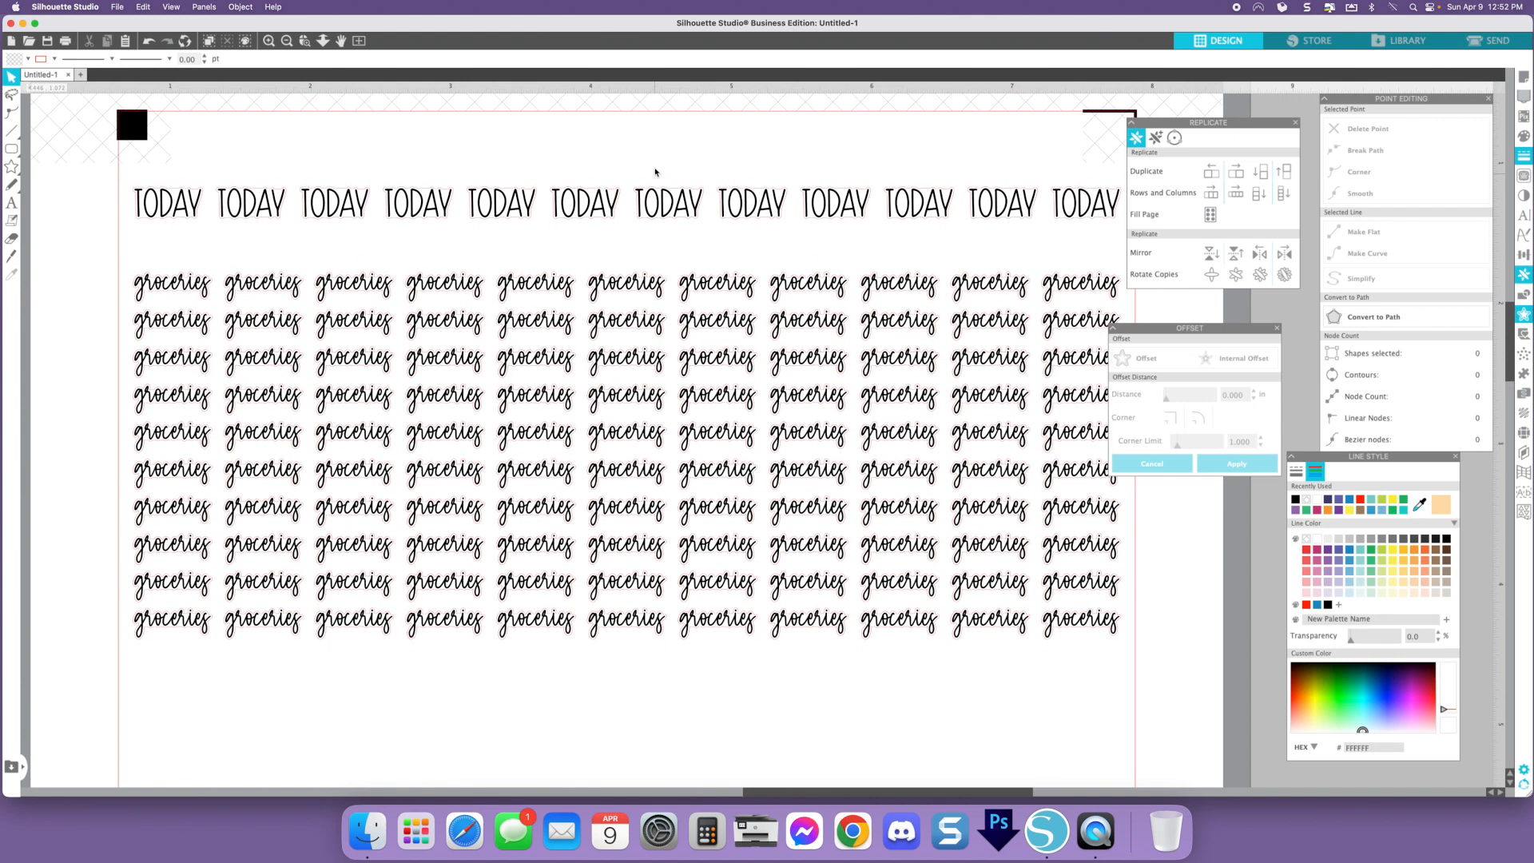